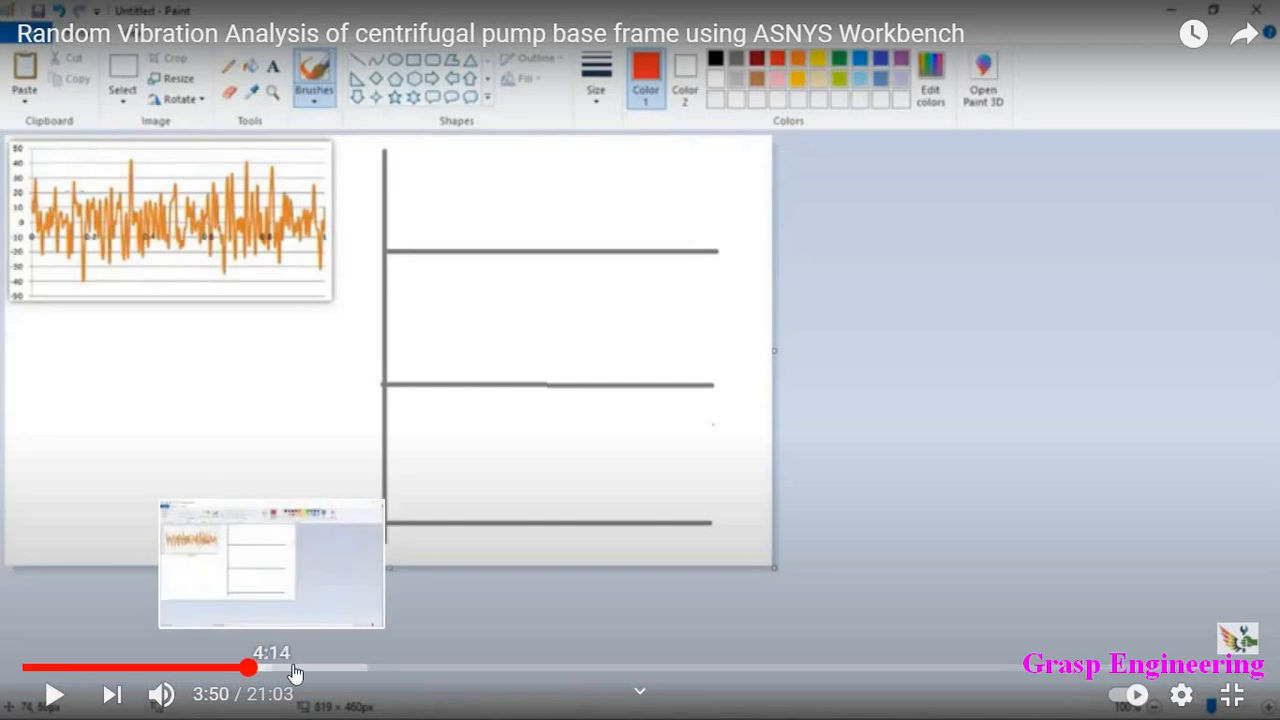
Skip ahead in the random vibration video to 4:54, then switch to the girder assembly project in Workbench.
left_click(304, 668)
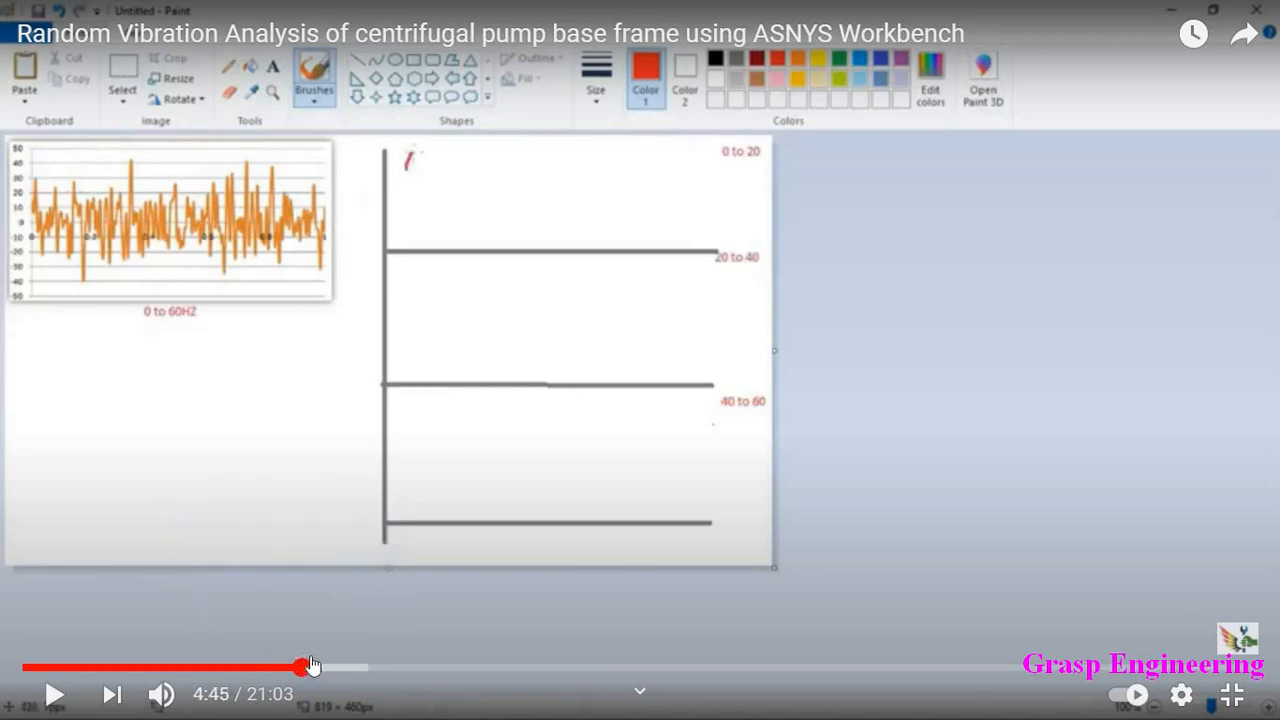
left_click(310, 668)
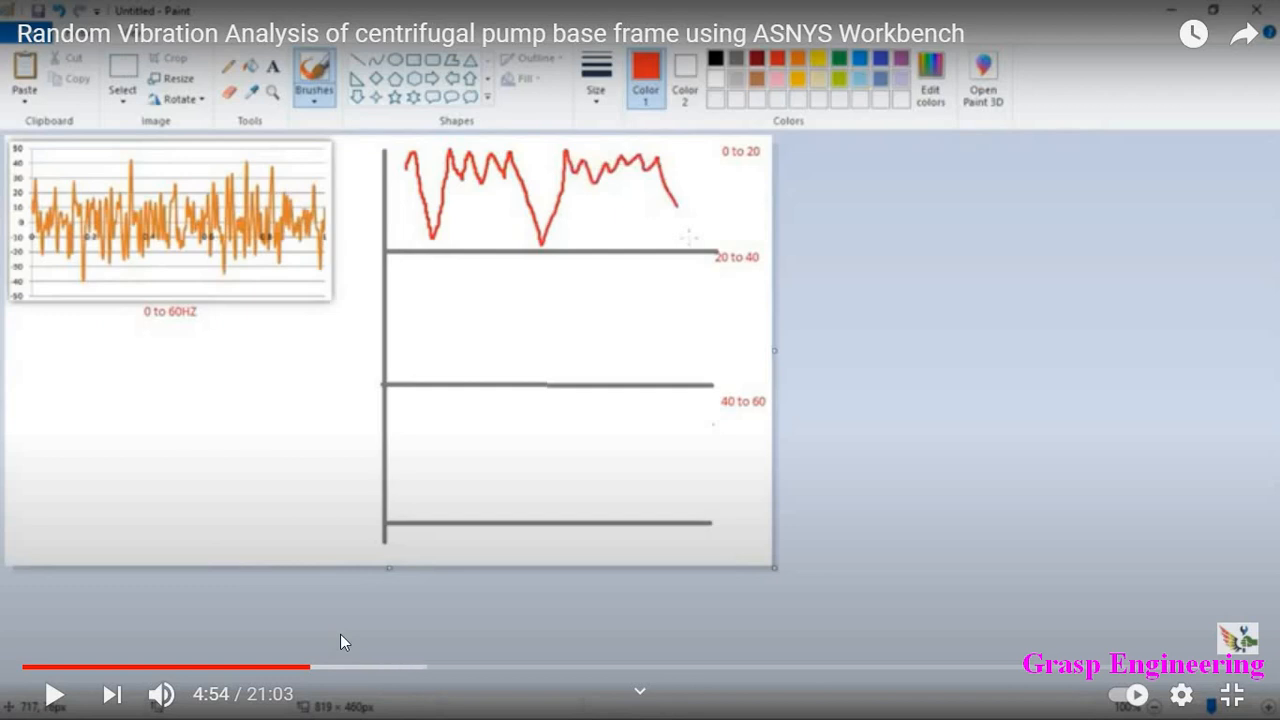
key("alt+Tab")
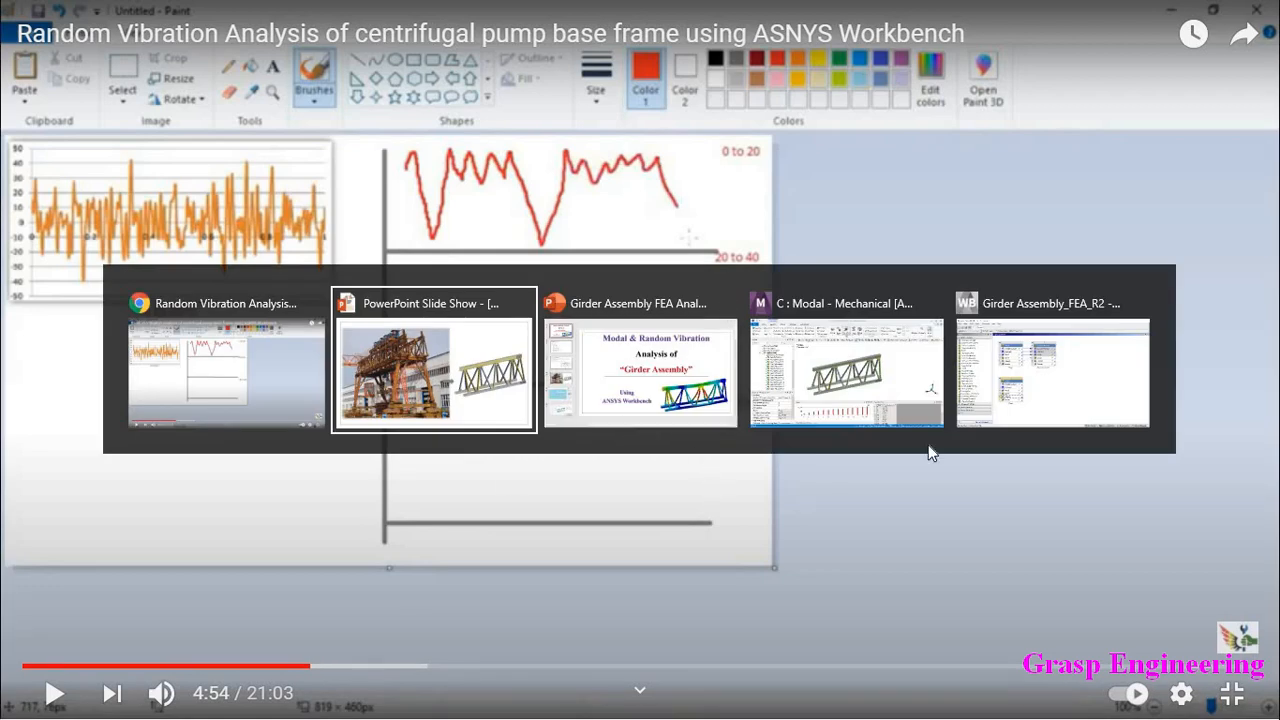
left_click(1052, 388)
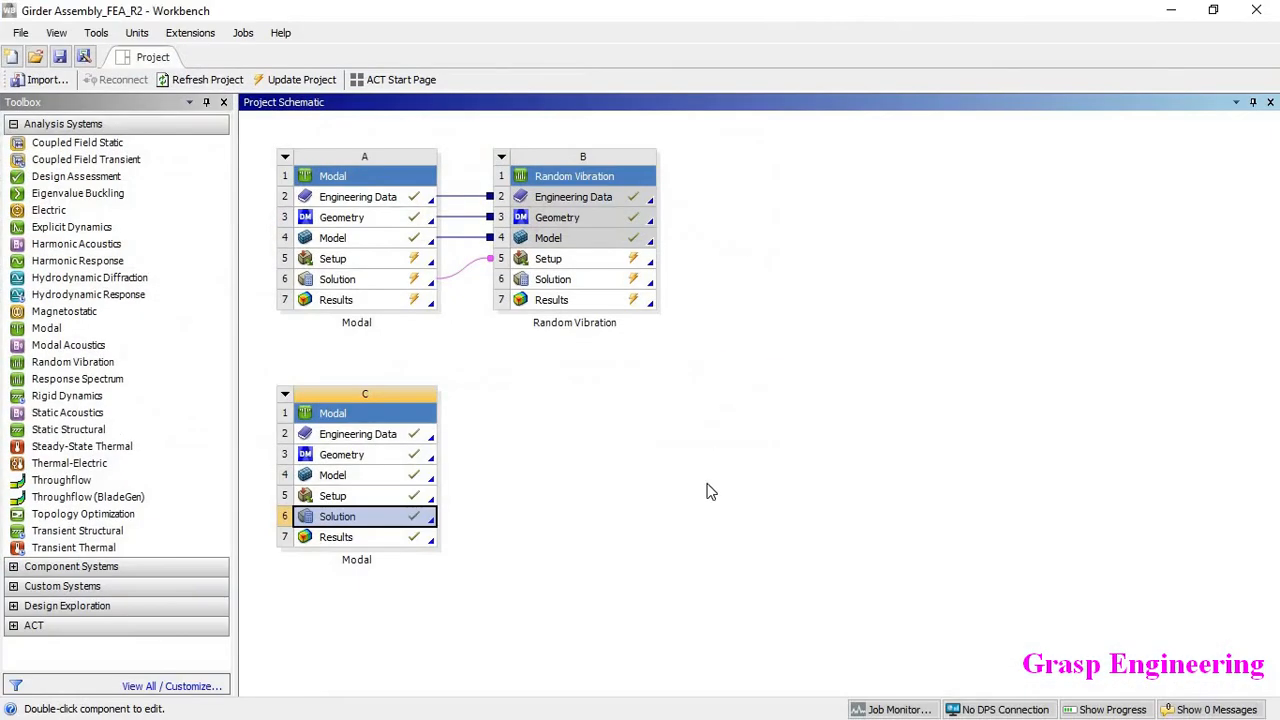
Add a Random Vibration system linked to the Solution of Modal system C and check its shared Geometry and Model cells.
left_click(710, 491)
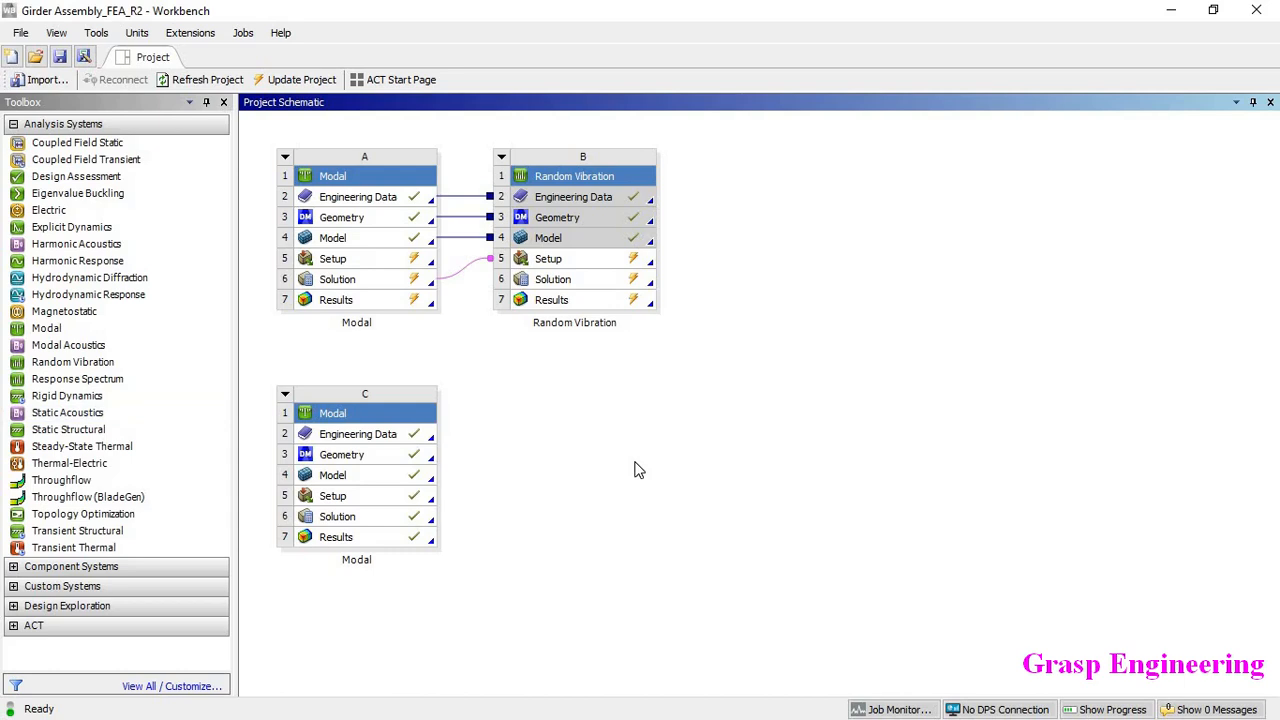
left_click_drag(60, 362, 414, 523)
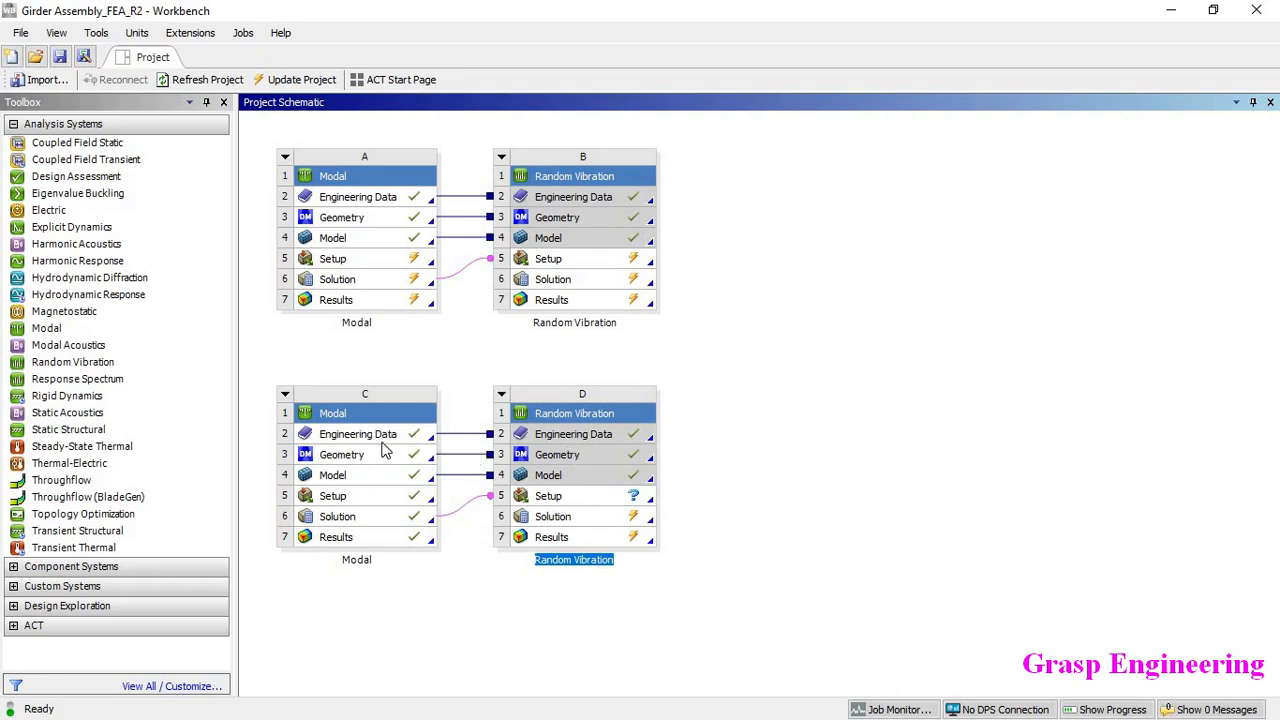
left_click(581, 440)
left_click(576, 458)
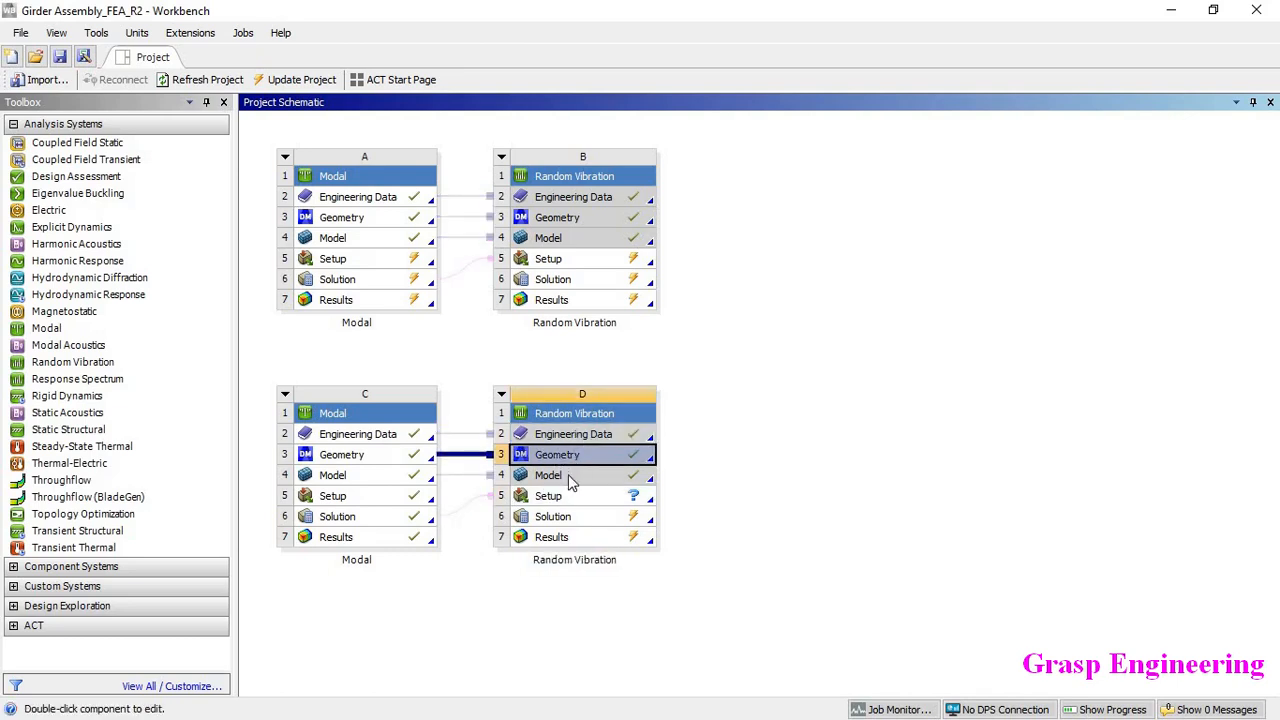
left_click(568, 474)
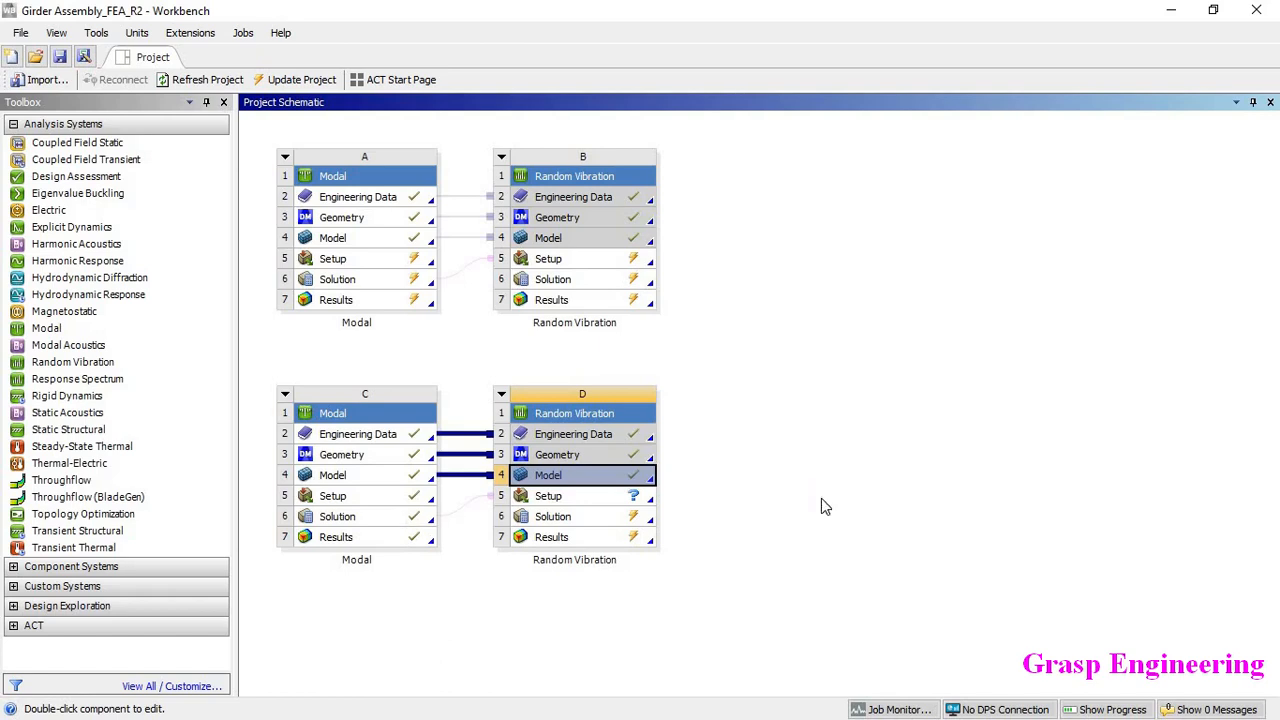
left_click(821, 500)
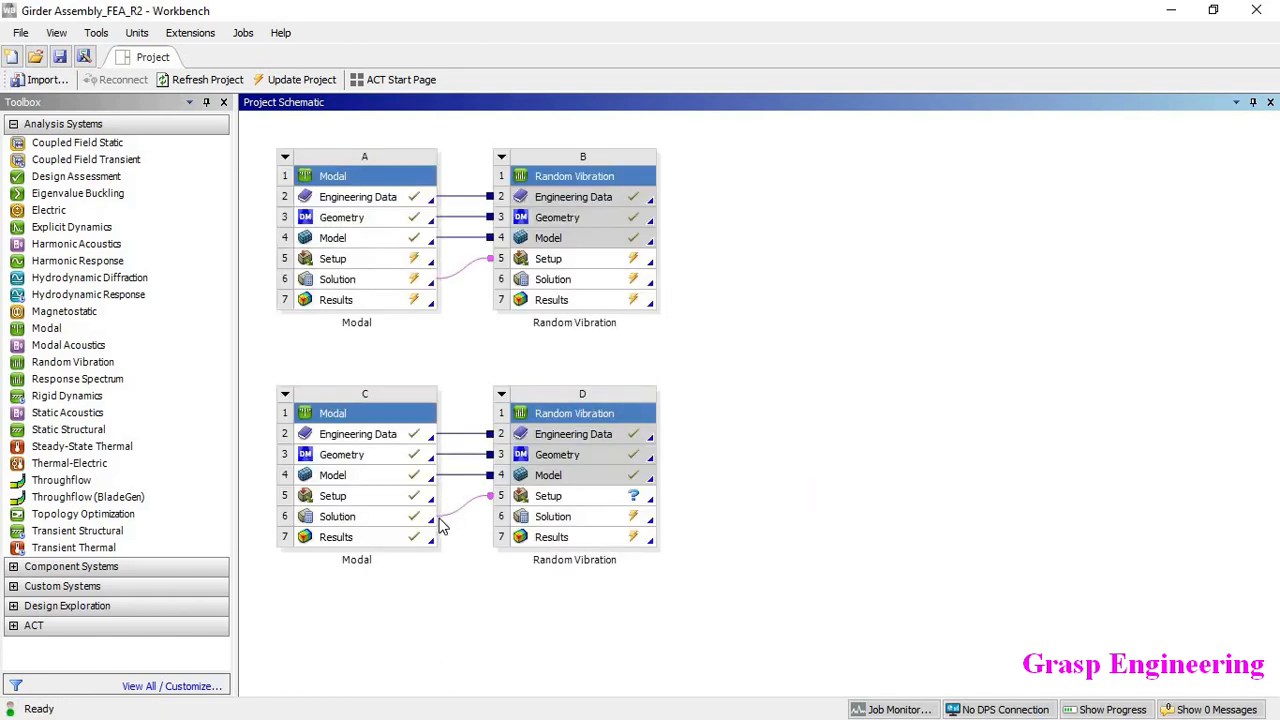
Open the Setup of Random Vibration system D in Mechanical and collapse the Modal (C5) branch in the model tree.
double_click(600, 497)
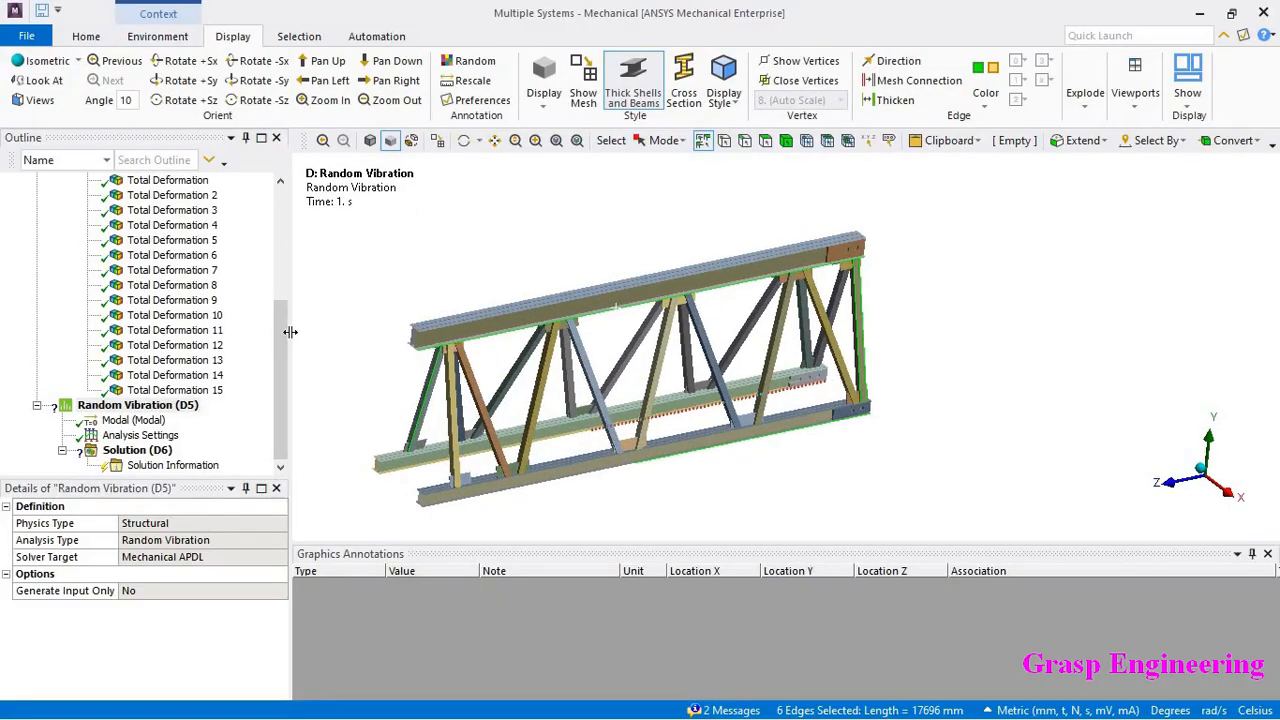
left_click_drag(285, 333, 300, 199)
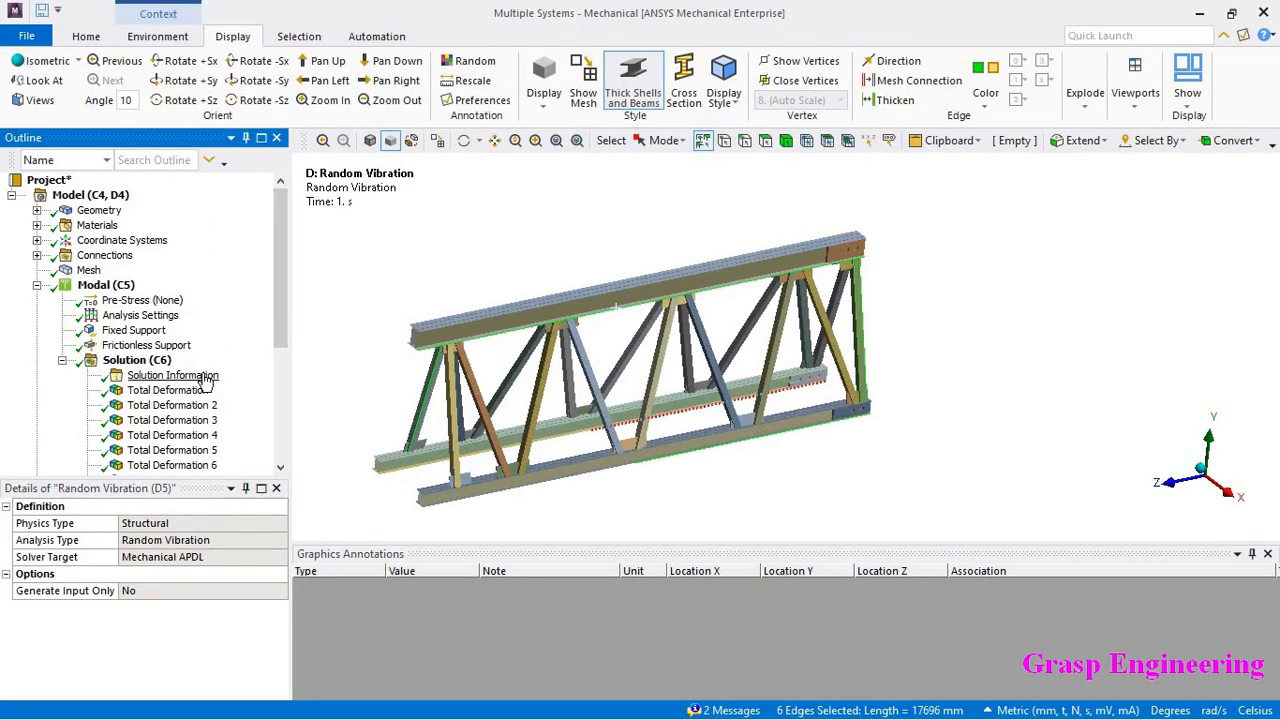
scroll(205, 380, "down", 2)
scroll(190, 385, "up", 2)
left_click(37, 285)
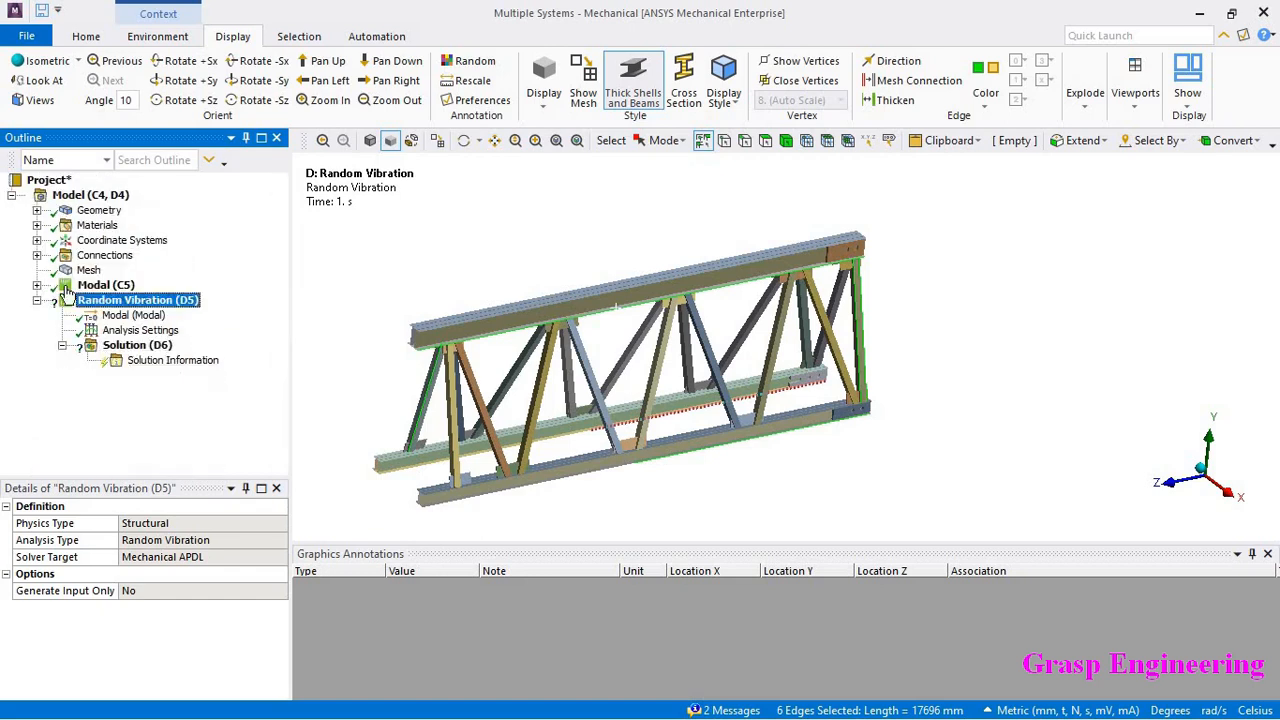
Review the model's geometry, the Structural Steel material properties and the girder mesh.
left_click(98, 210)
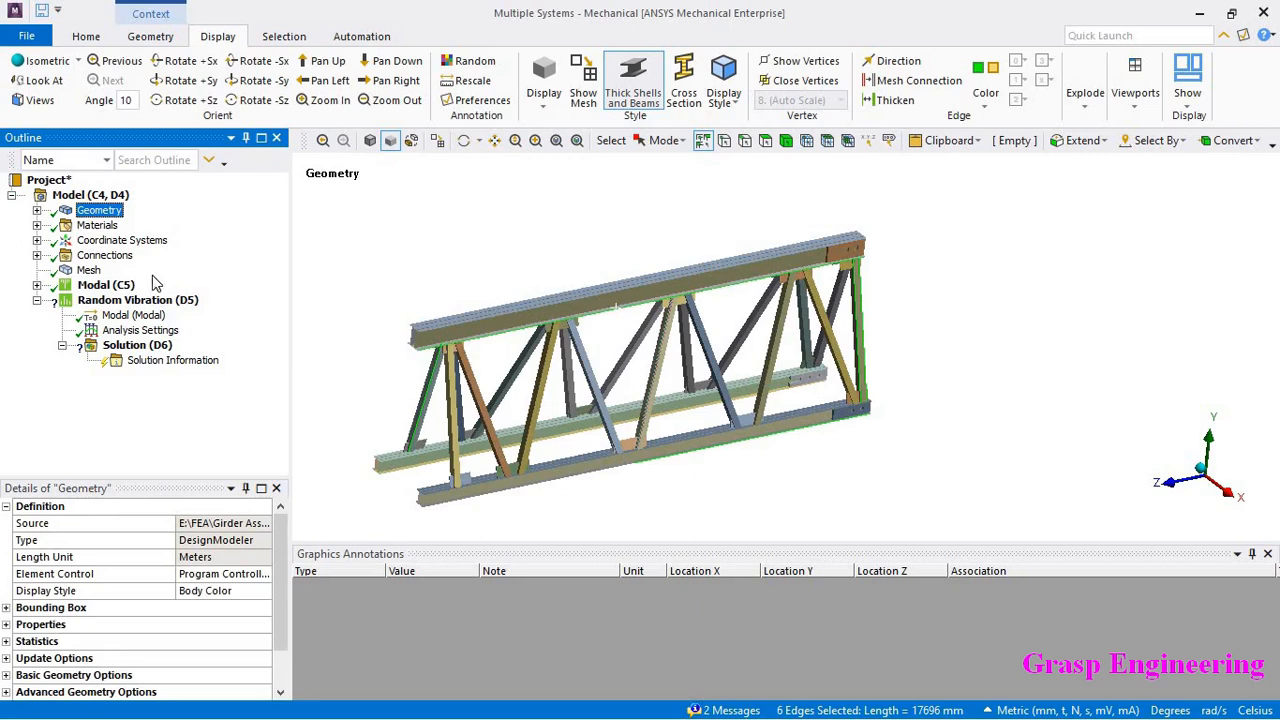
left_click(97, 225)
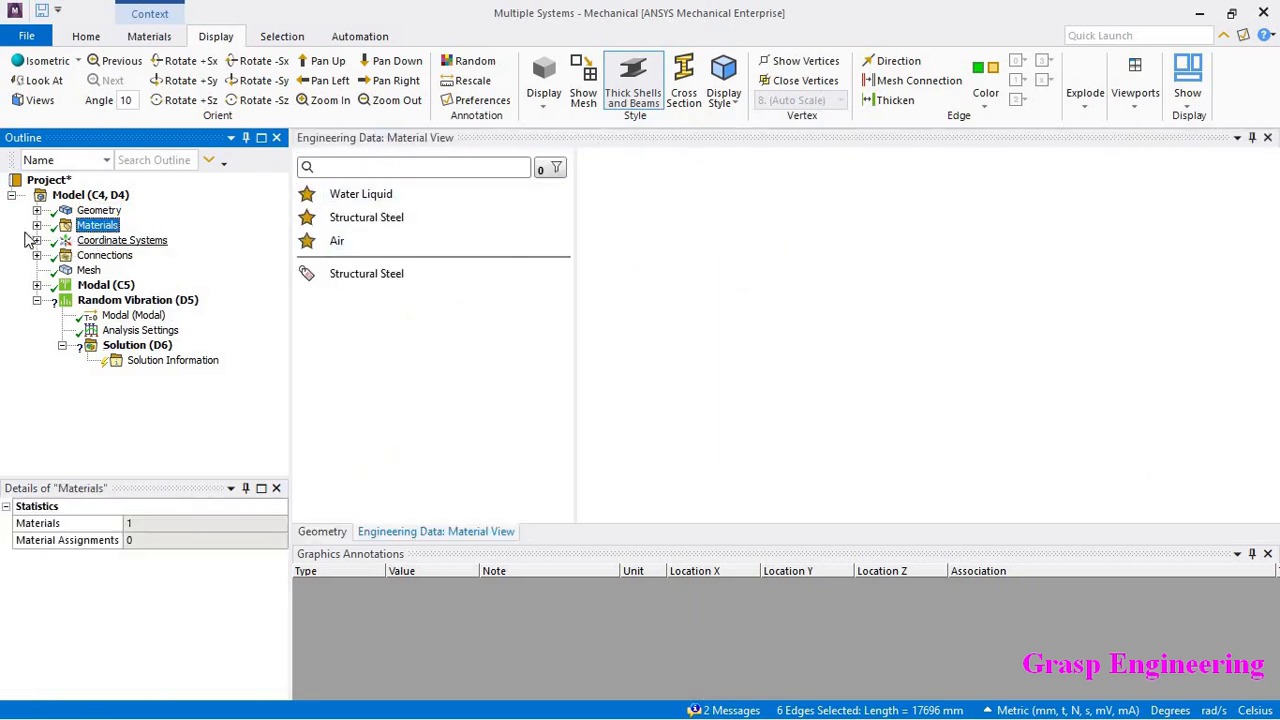
left_click(358, 280)
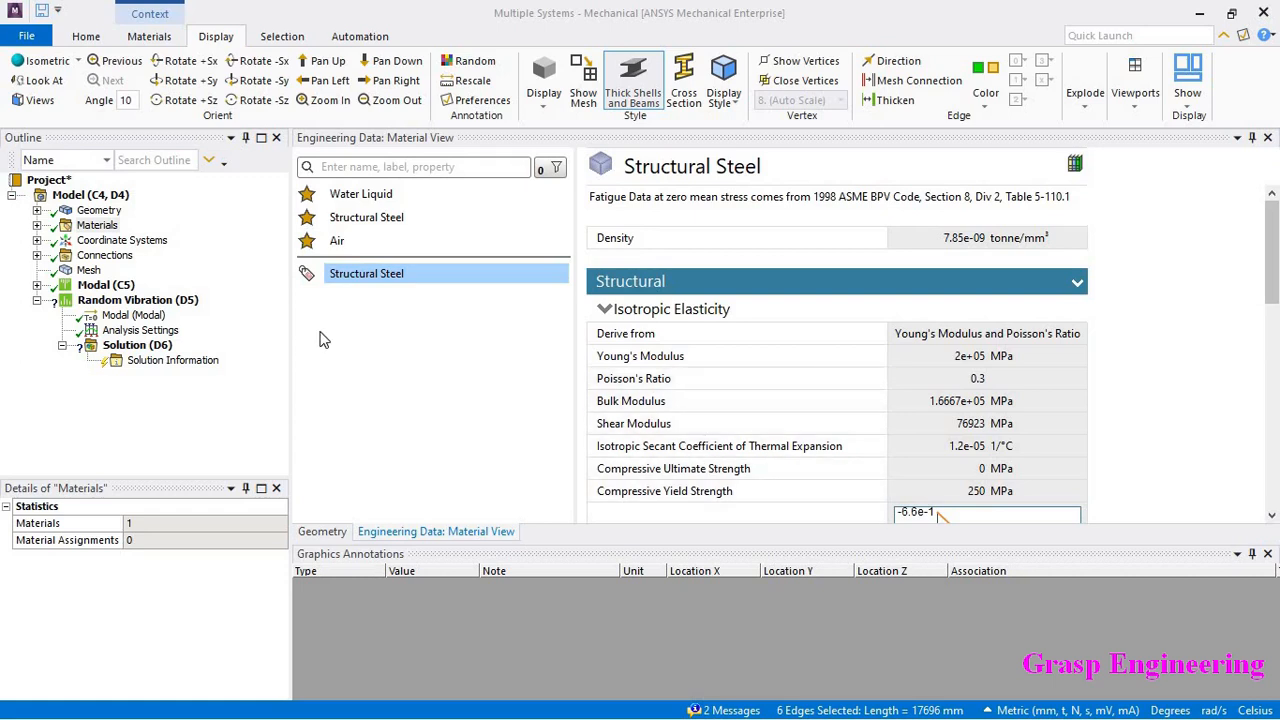
left_click(89, 271)
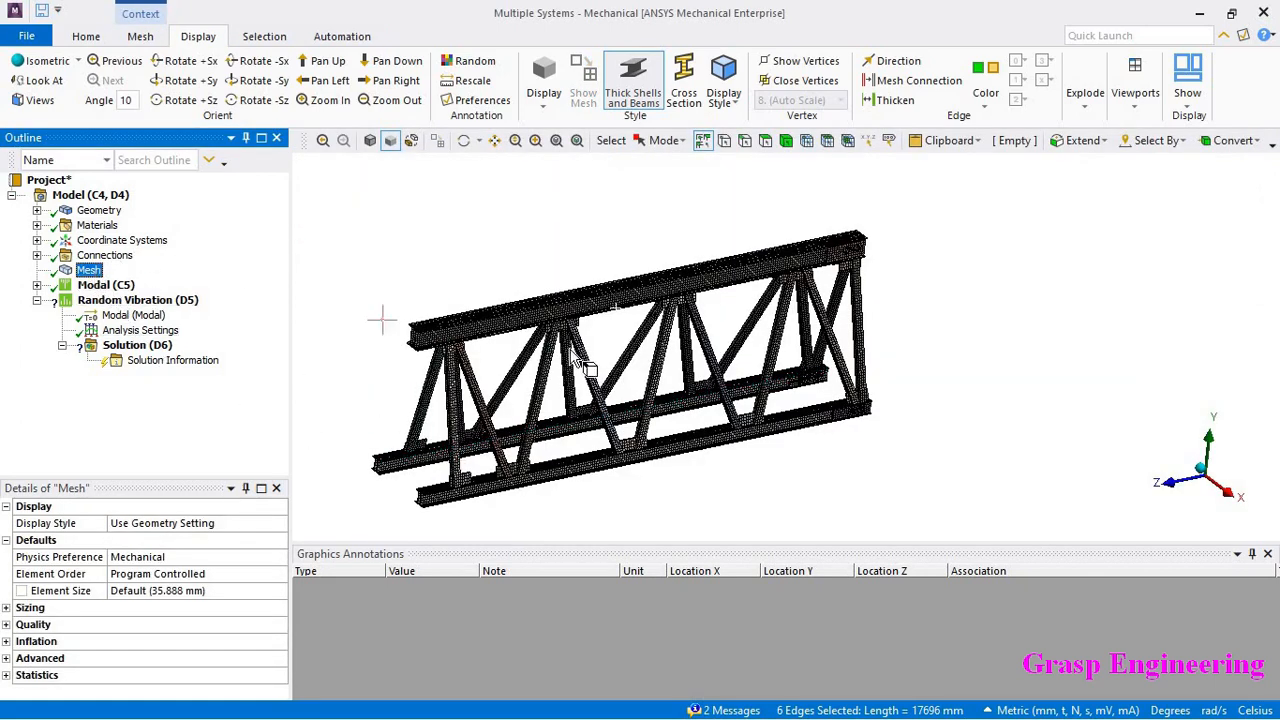
Examine the list of contact regions under Connections and the settings of the Contacts group, ending at the mesh.
left_click(37, 256)
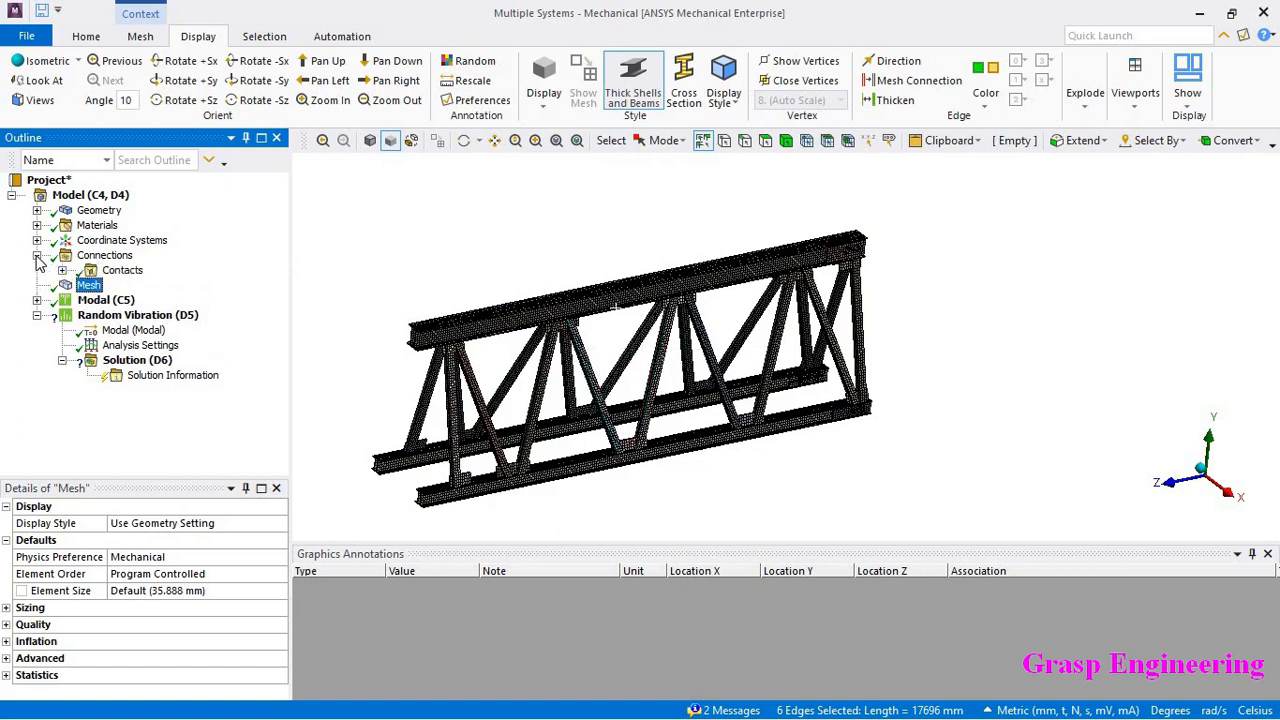
left_click(62, 271)
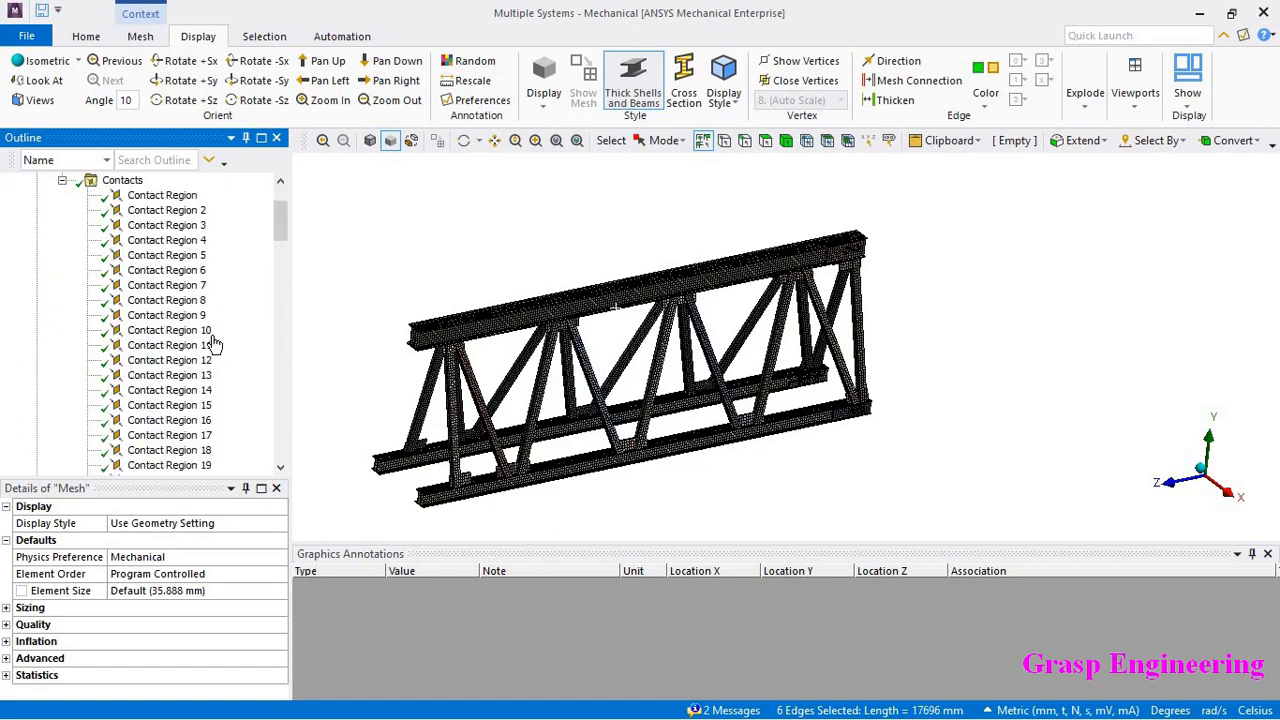
scroll(213, 344, "down", 15)
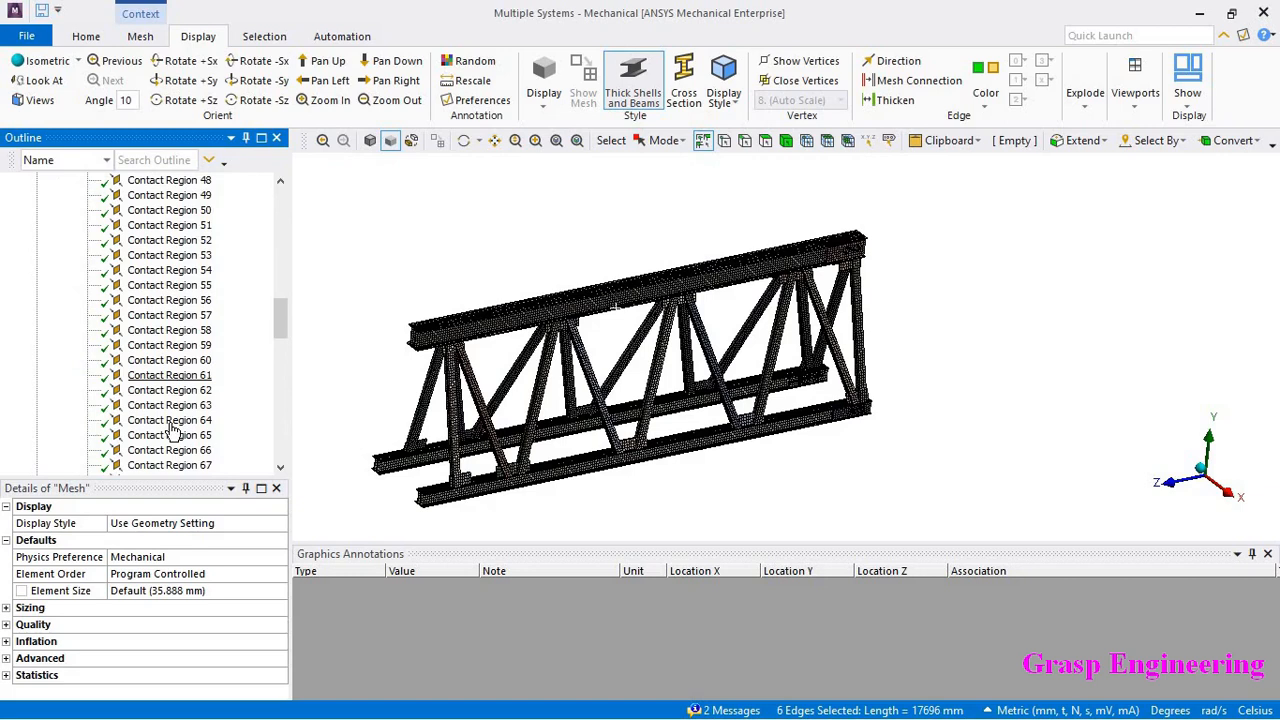
scroll(172, 428, "down", 19)
scroll(195, 368, "up", 5)
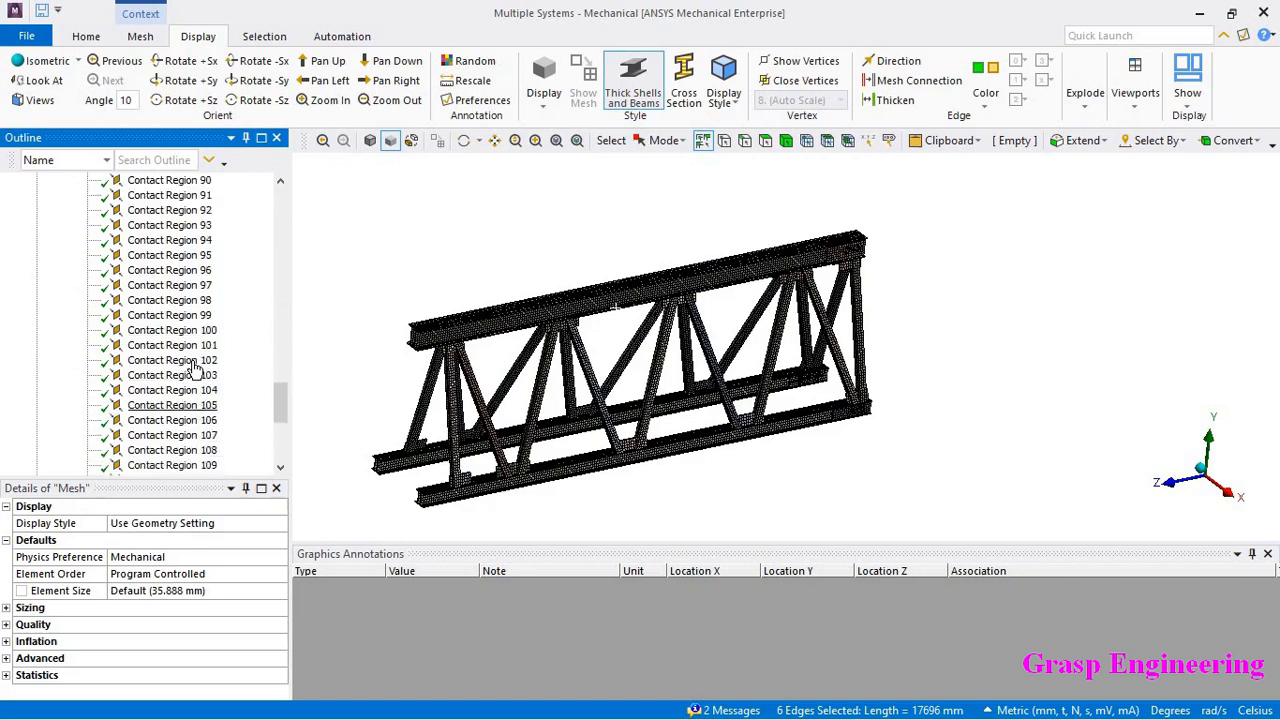
scroll(195, 368, "up", 20)
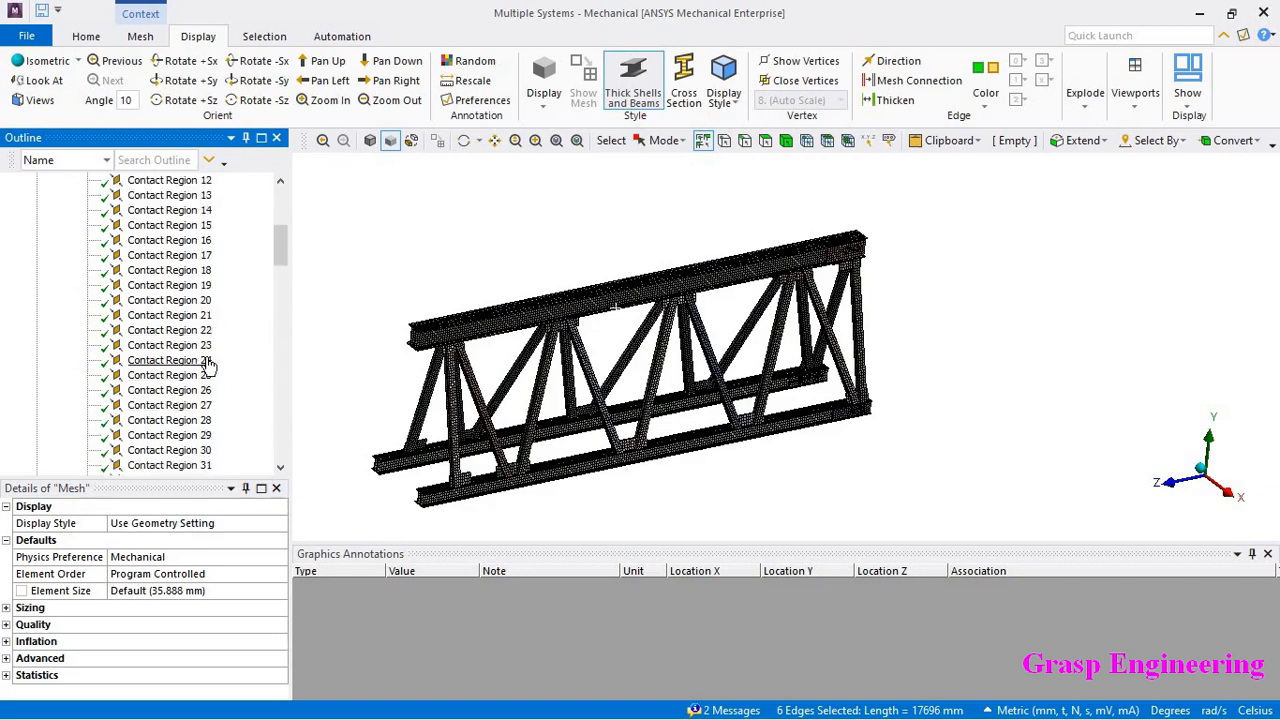
scroll(208, 366, "up", 6)
left_click(96, 274)
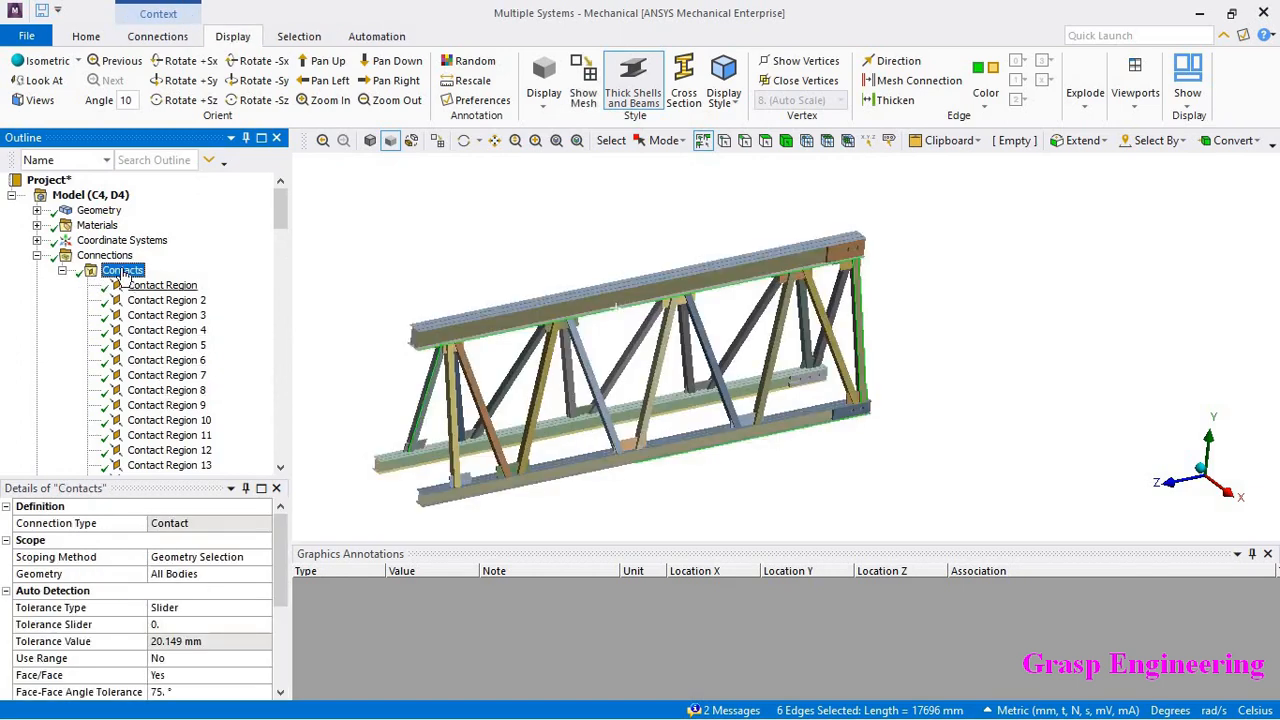
left_click(118, 257)
left_click(121, 271)
left_click(62, 271)
left_click(89, 285)
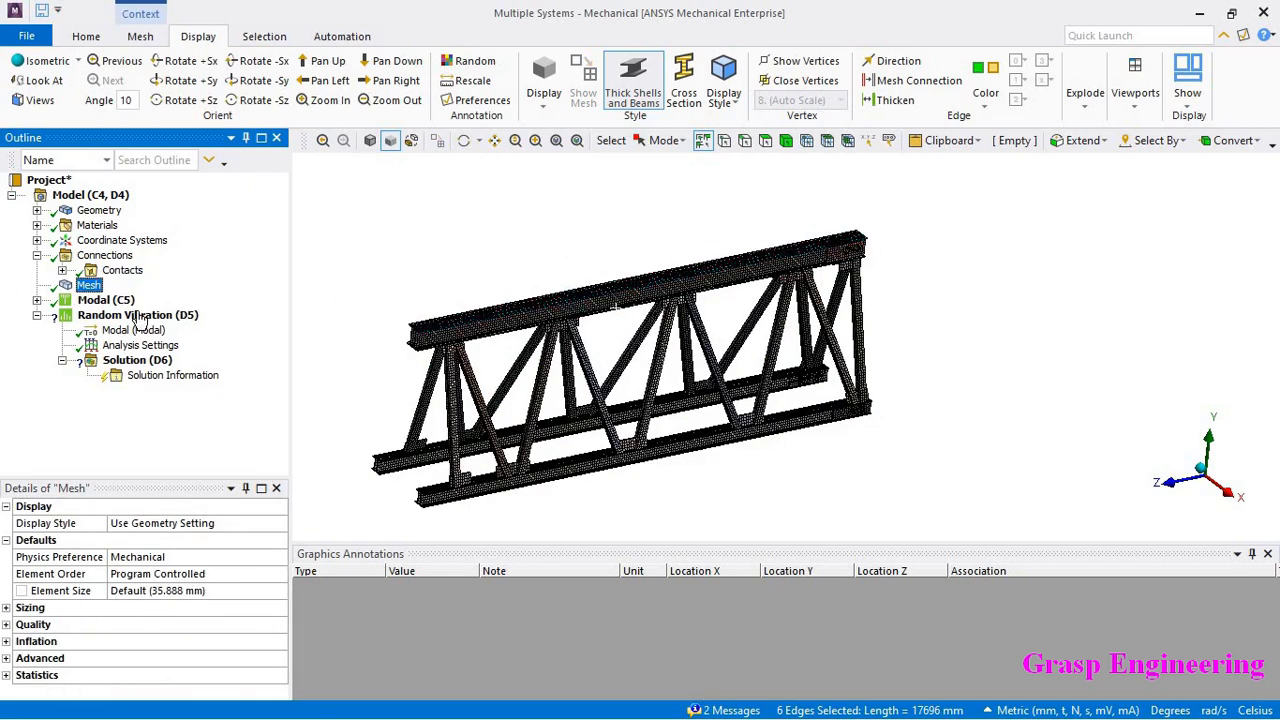
Inspect the faces scoped to the Fixed Support and the Frictionless Support in the Modal (C5) analysis.
left_click(37, 300)
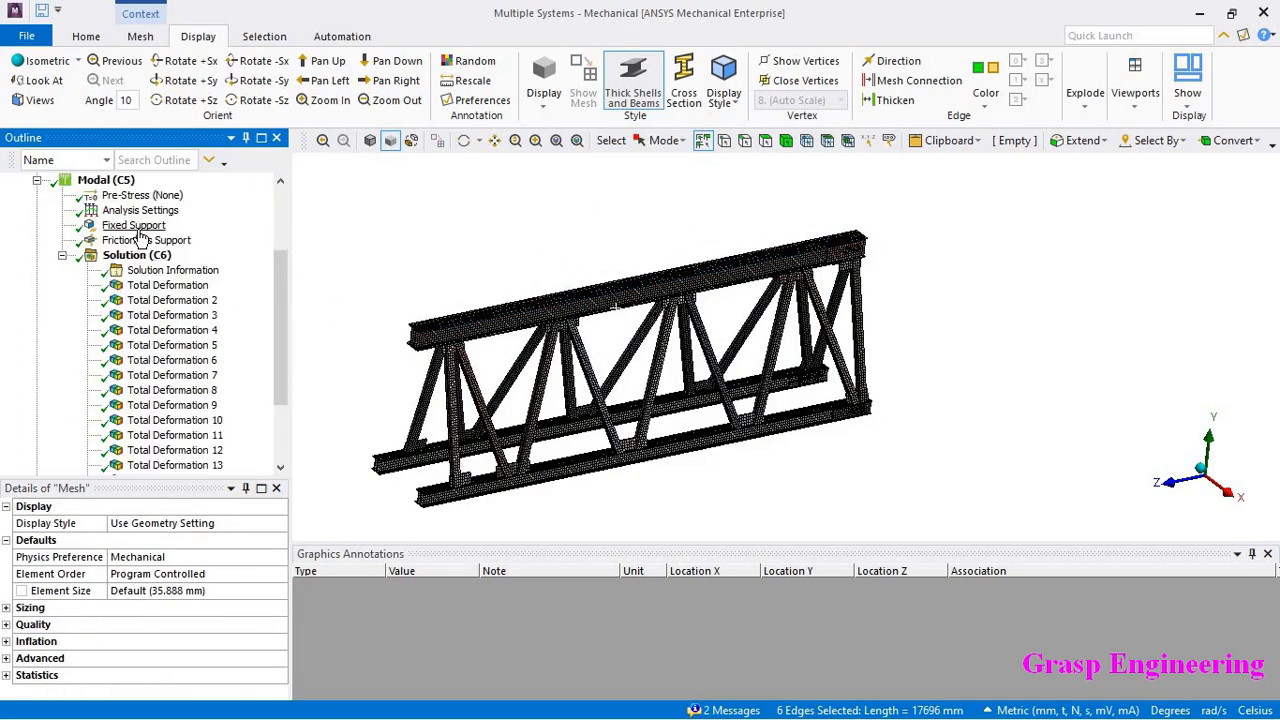
left_click(133, 225)
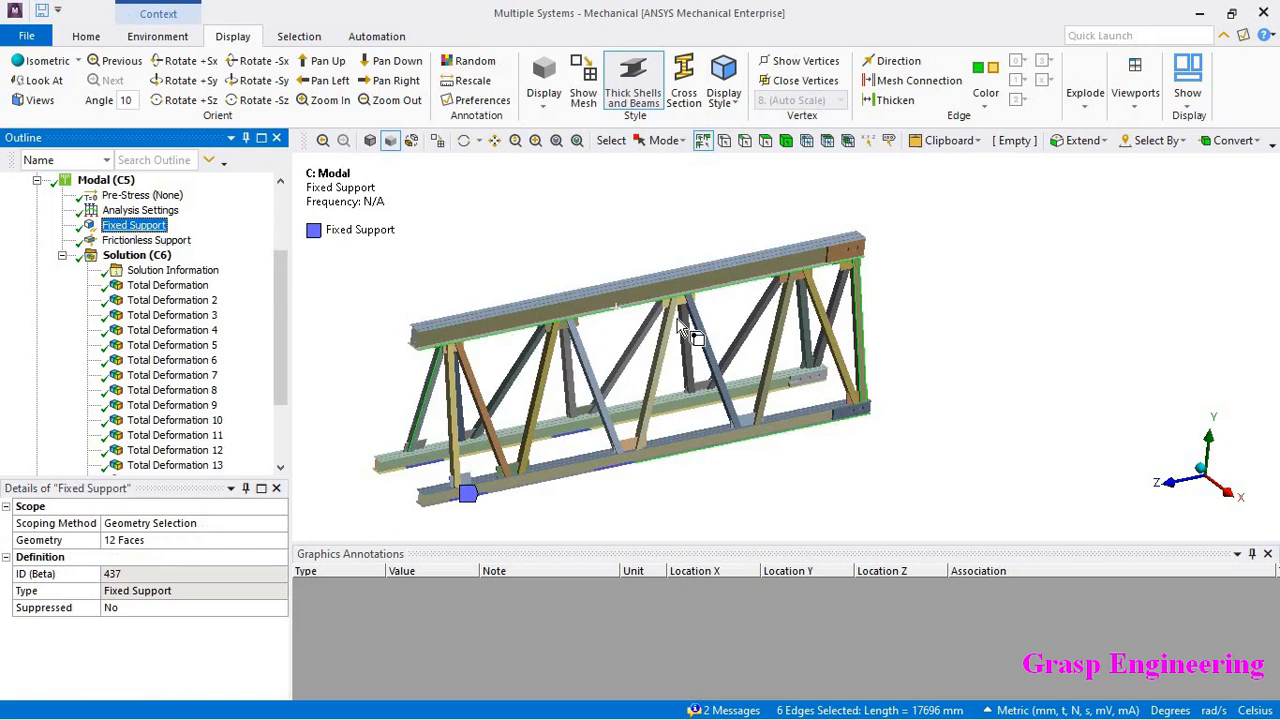
middle_click_drag(766, 309, 800, 250)
left_click(831, 336)
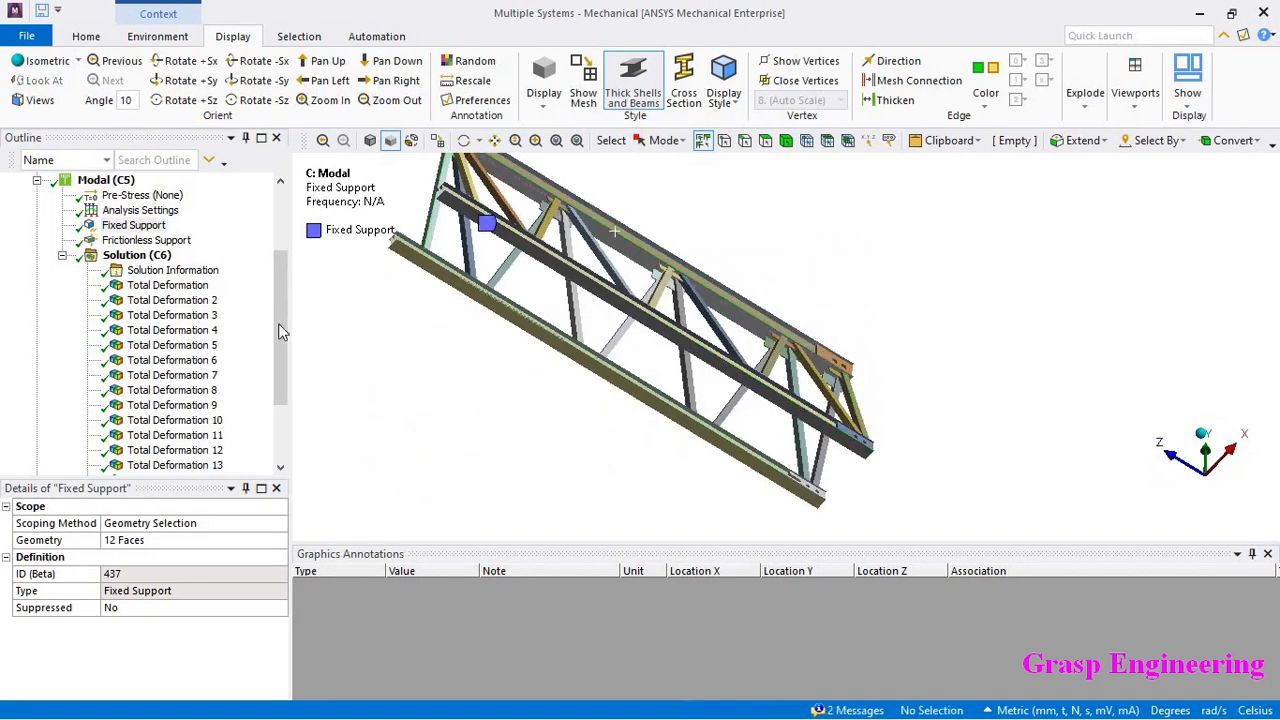
left_click(145, 545)
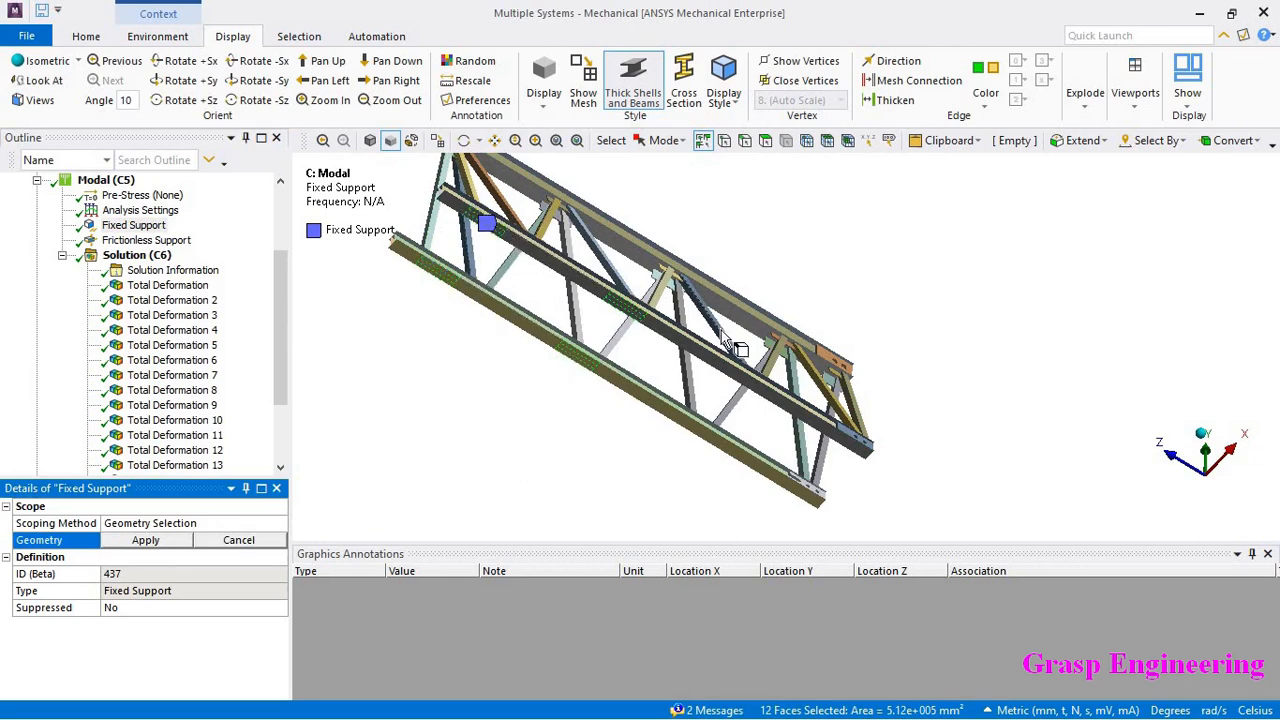
middle_click_drag(720, 334, 608, 379)
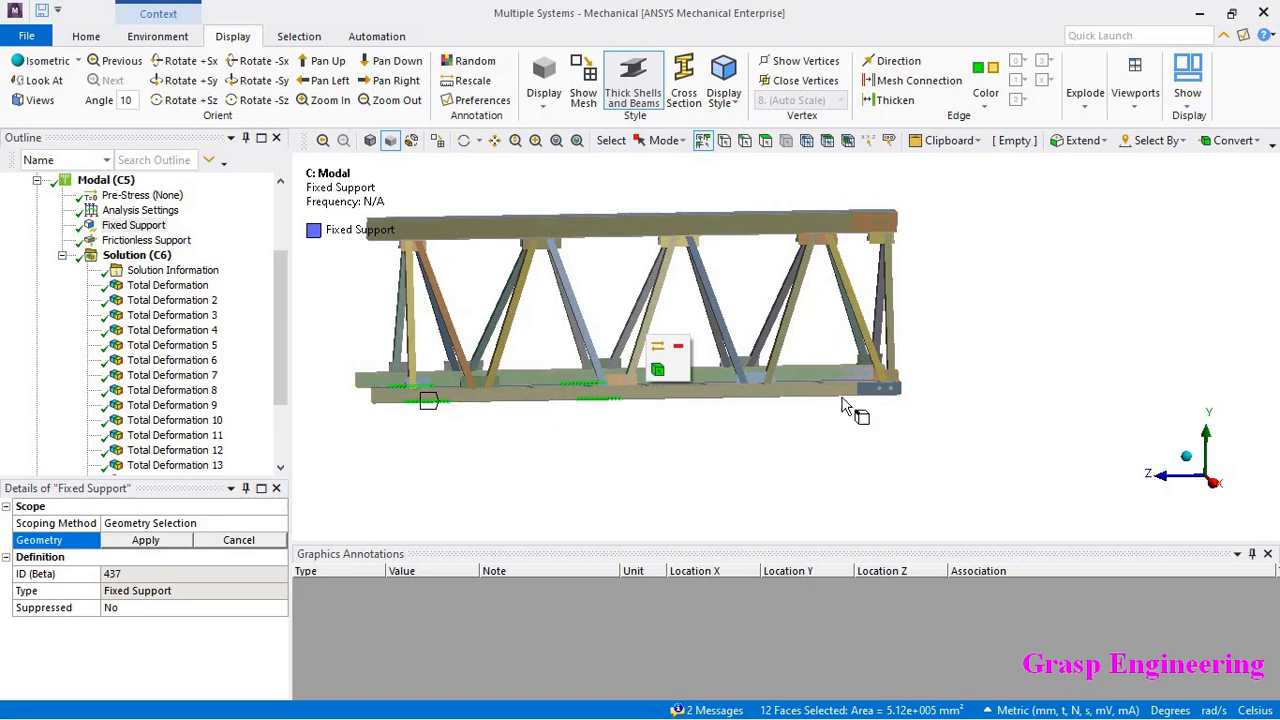
left_click(703, 429)
left_click(146, 240)
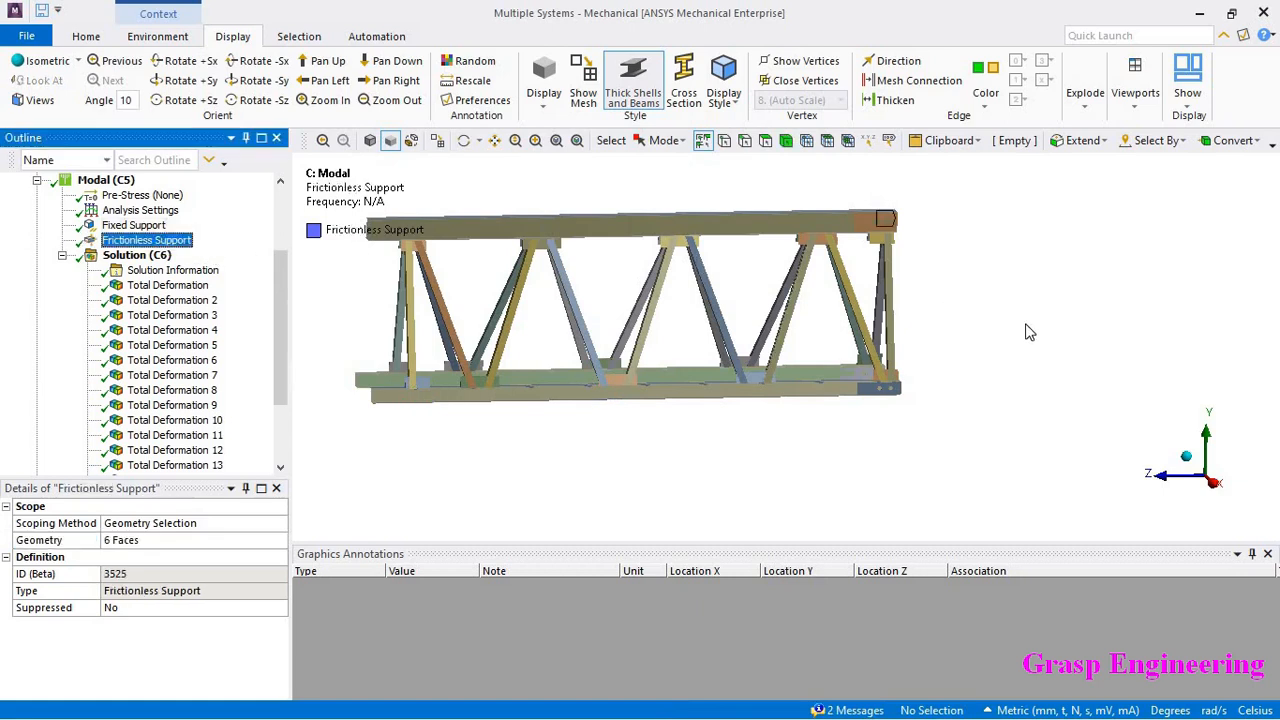
middle_click_drag(1028, 330, 858, 262)
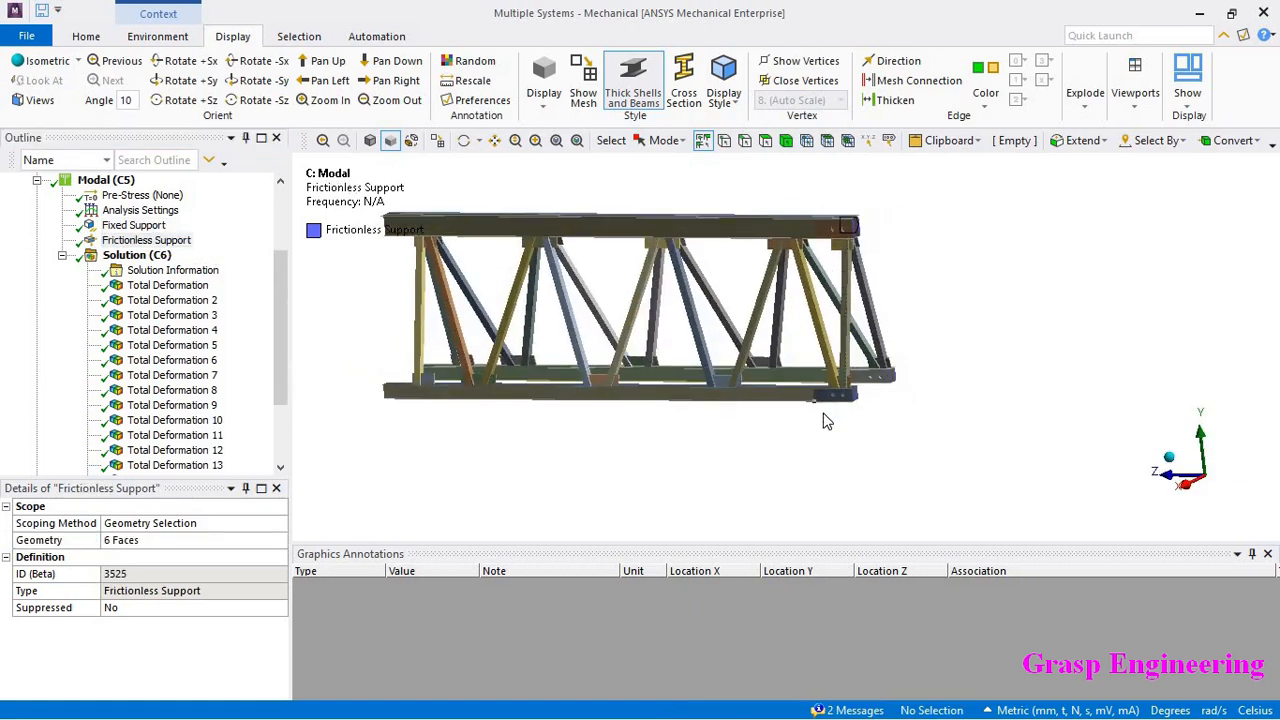
Review the modal Total Deformation results for modes 1 to 4, playing the animation of mode 3.
left_click(194, 287)
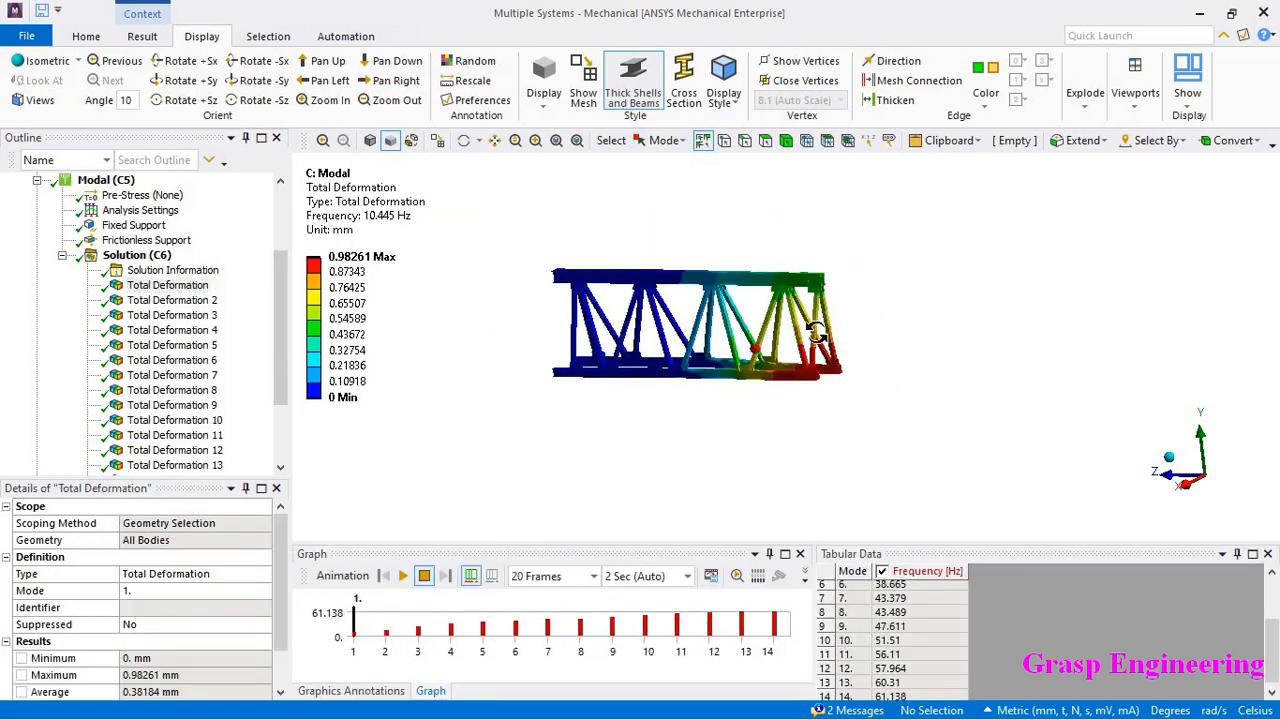
middle_click_drag(920, 363, 871, 351)
left_click(195, 300)
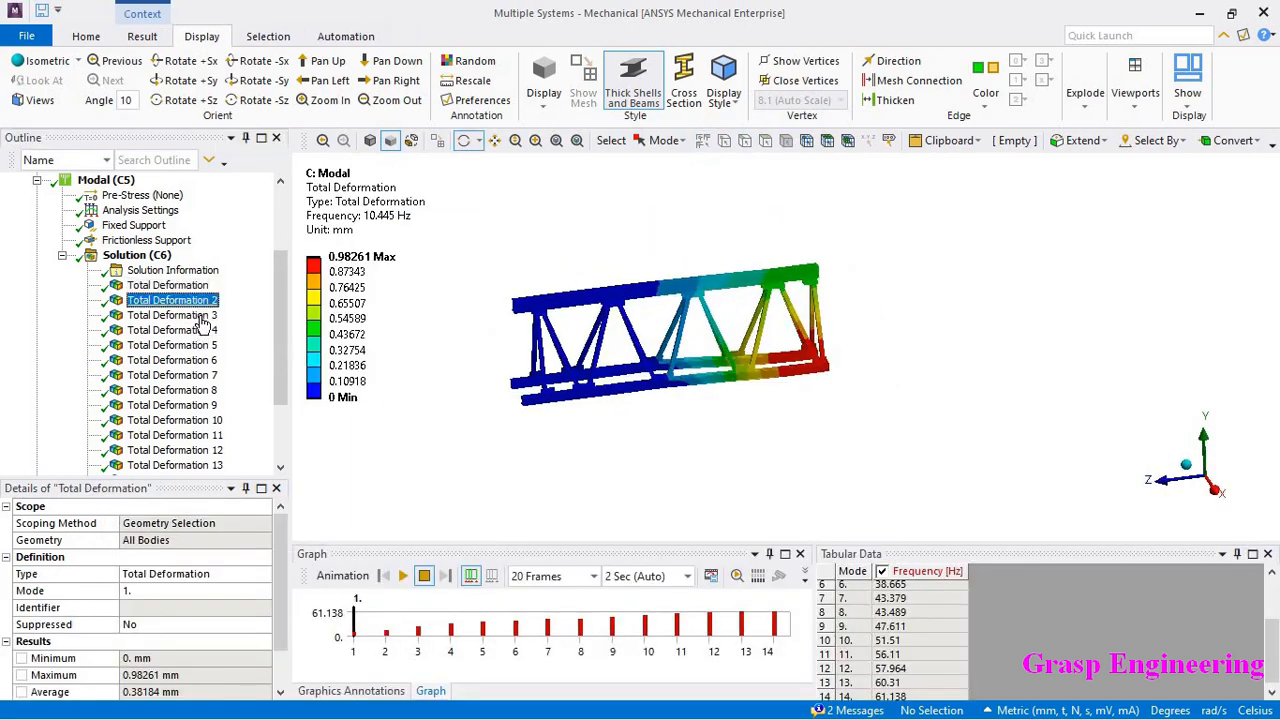
left_click(200, 316)
middle_click_drag(738, 382, 673, 379)
scroll(673, 379, "up", 2)
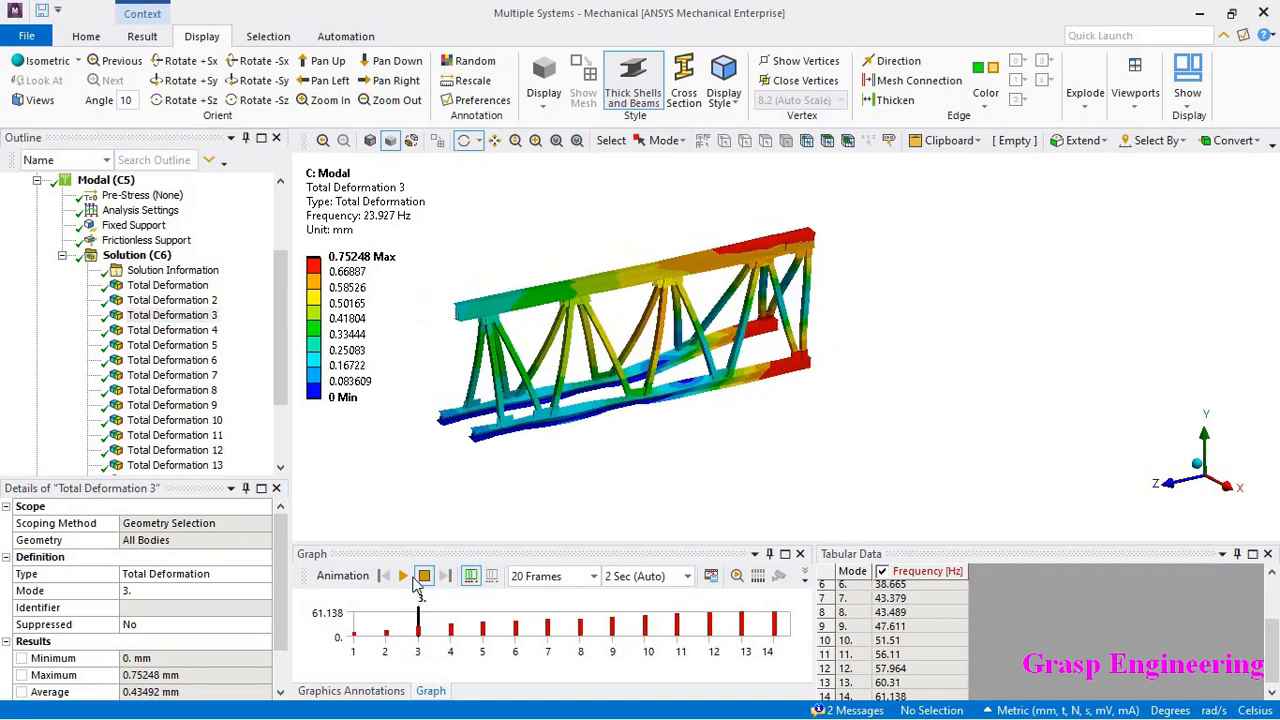
left_click(403, 577)
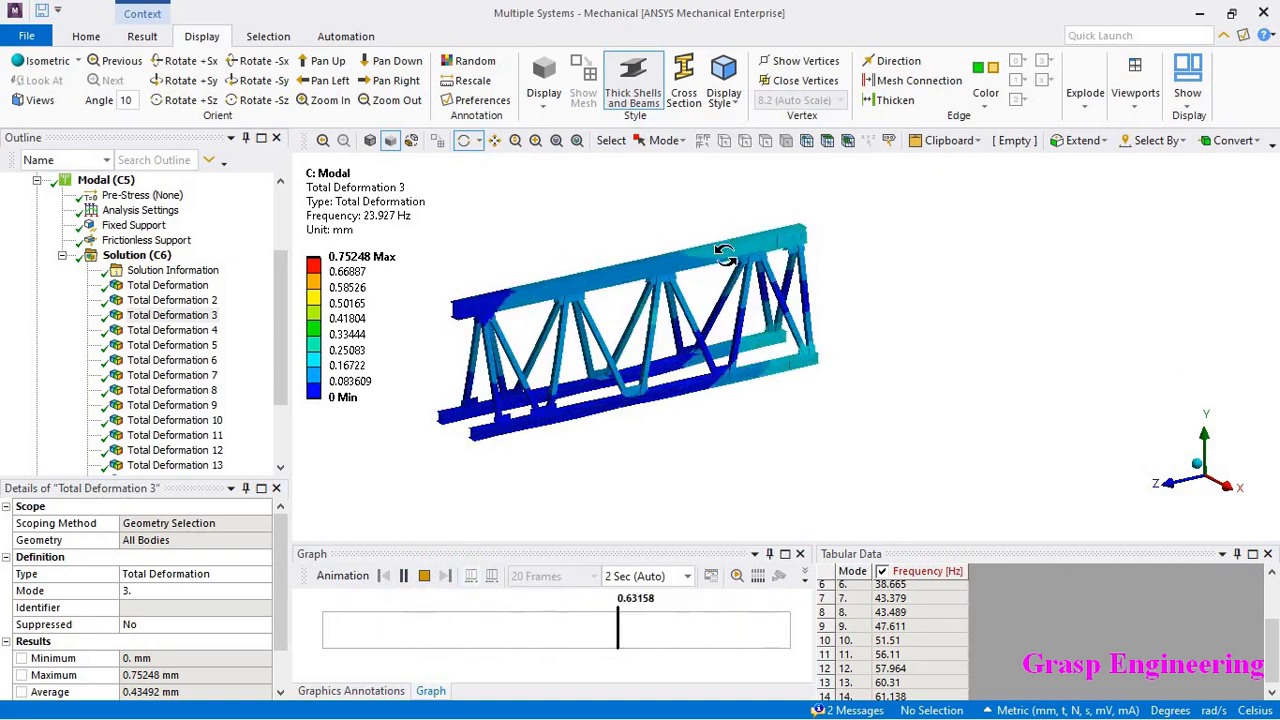
left_click(196, 331)
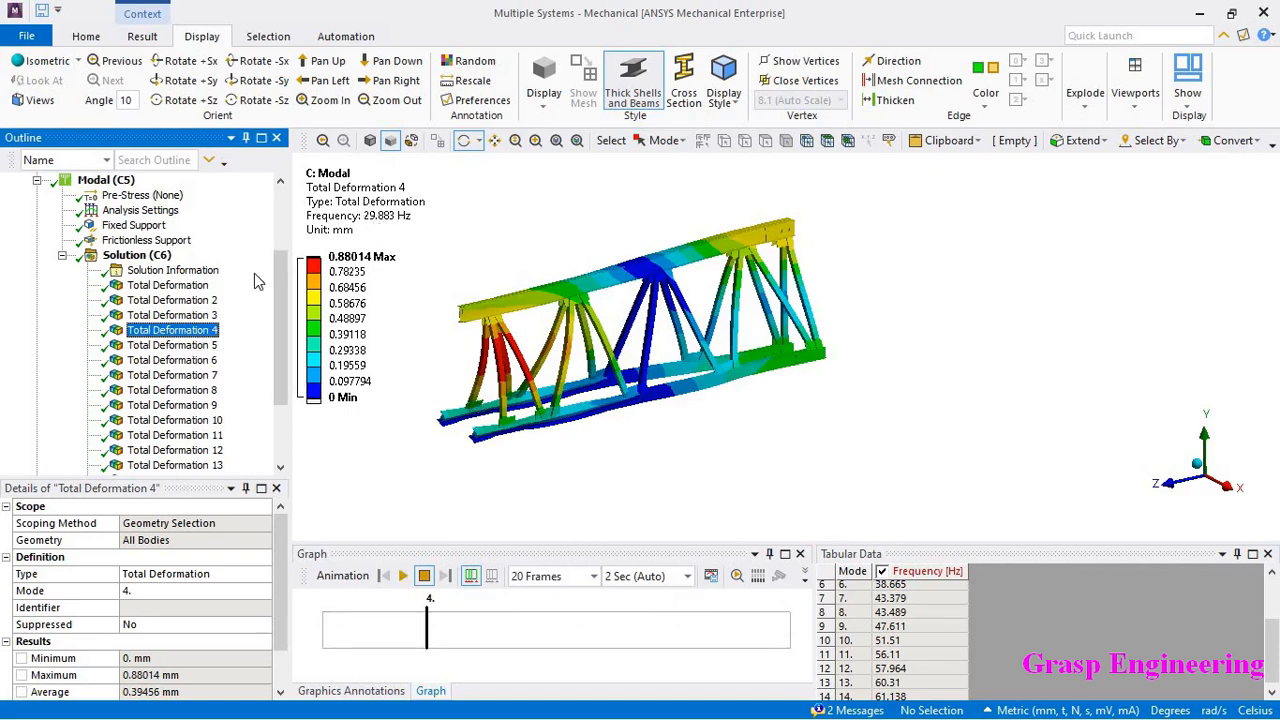
Review the modal Total Deformation results for further modes, including 5, 7 and 10, recheck modes 1 to 3, and play the mode 5 animation.
left_click(137, 347)
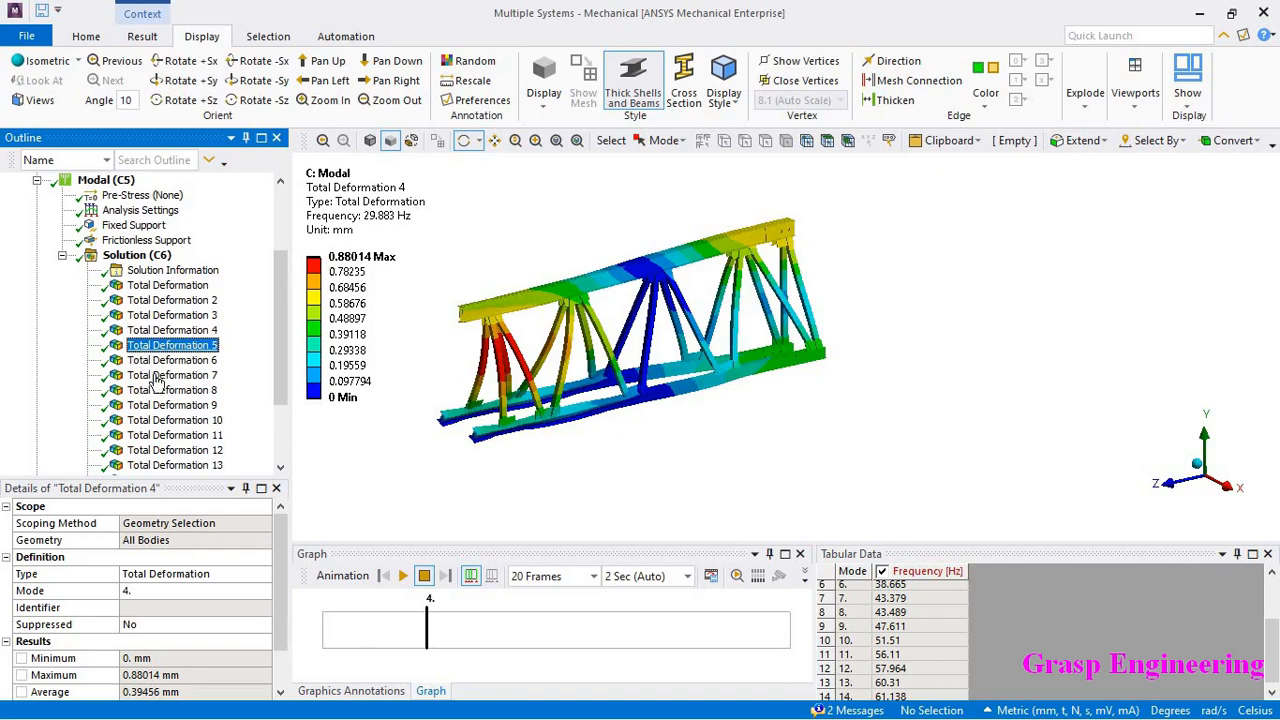
left_click(151, 375)
left_click(150, 420)
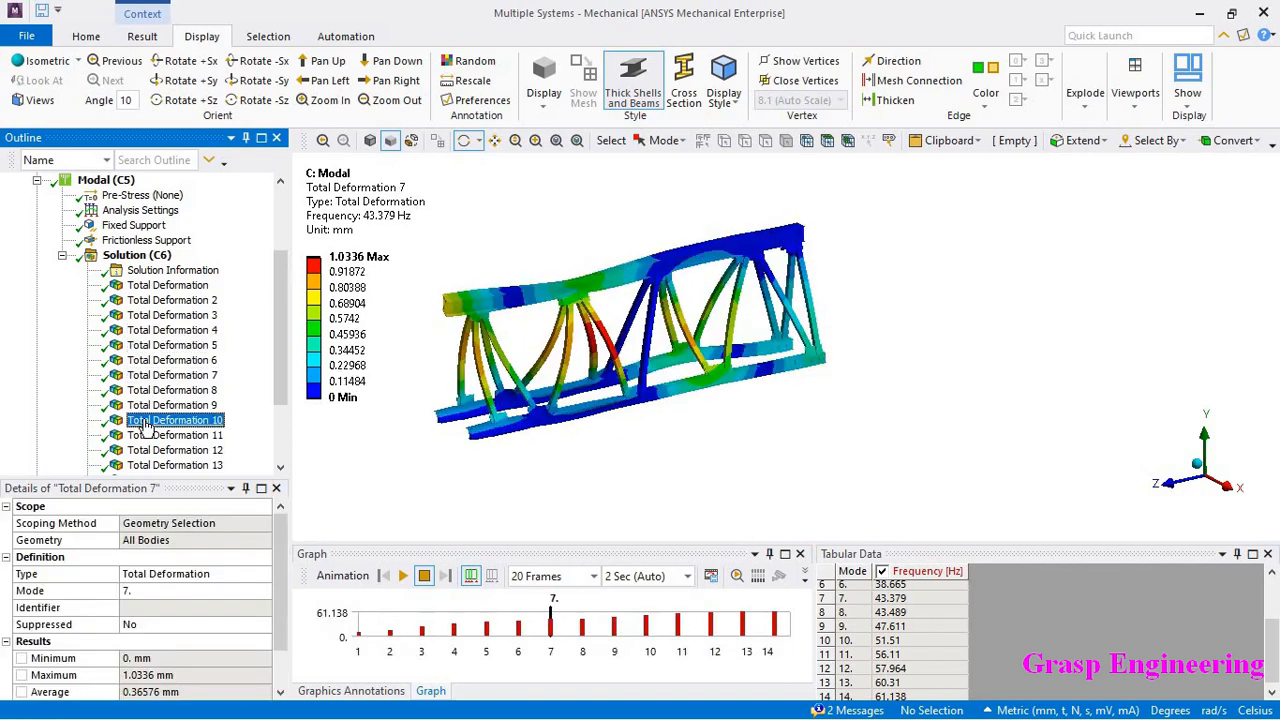
left_click(166, 286)
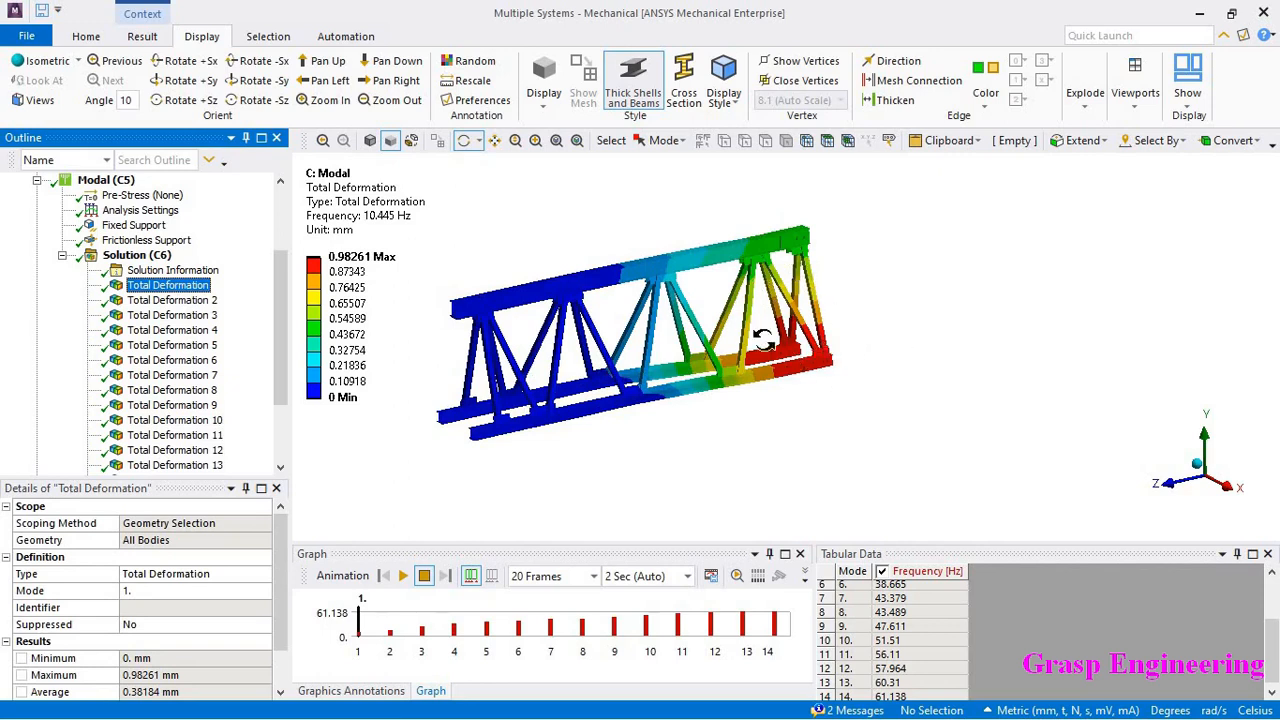
left_click(172, 300)
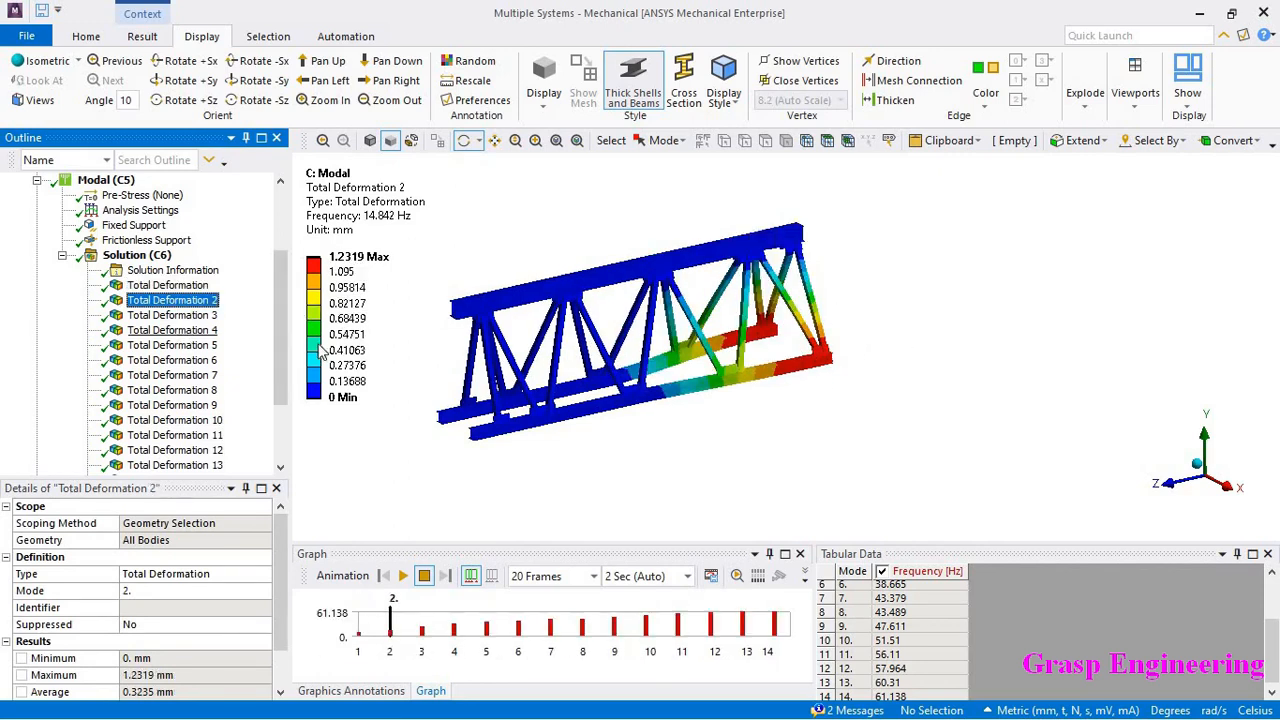
left_click(175, 316)
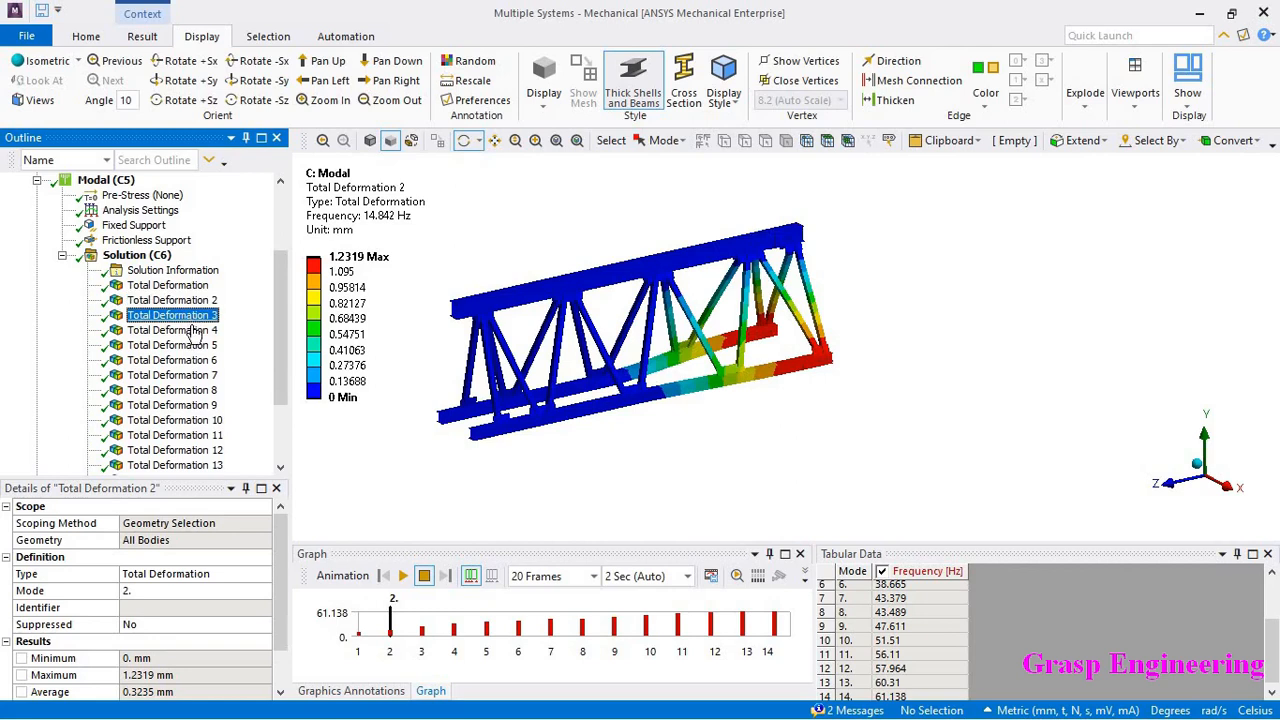
left_click(172, 345)
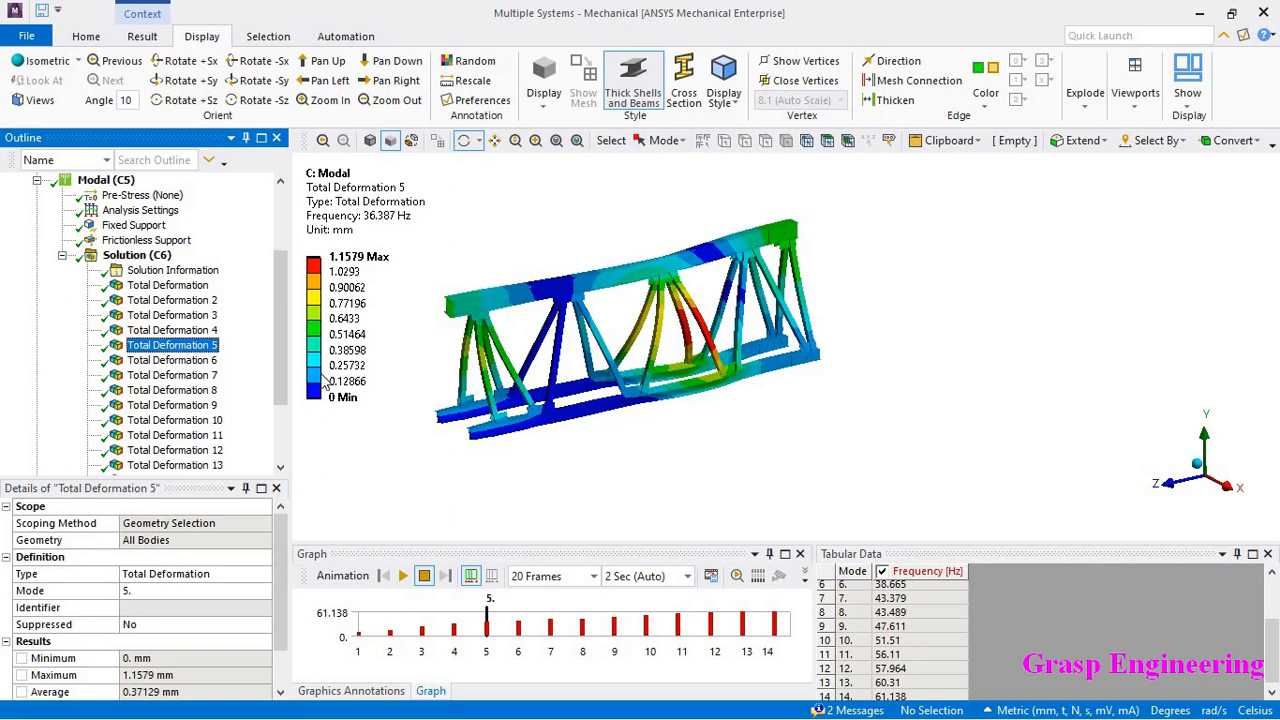
left_click(404, 575)
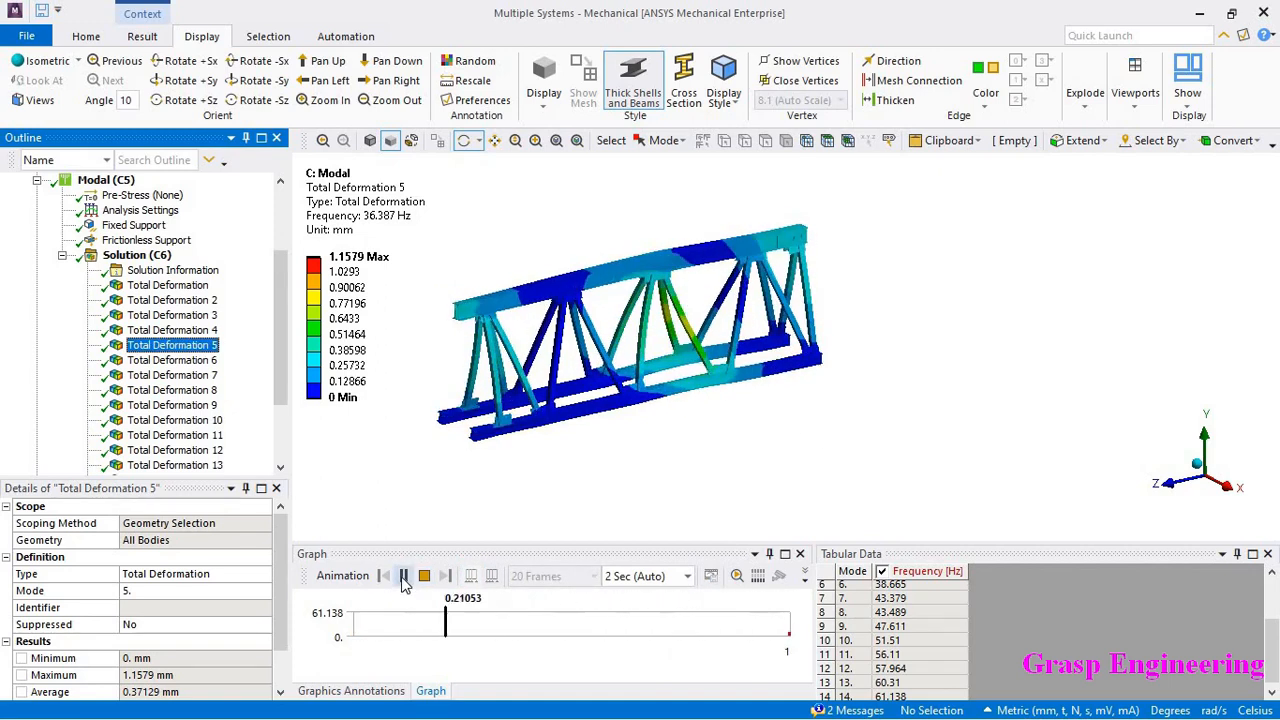
Inspect the Random Vibration (D5) analysis, its linked modal environment and its analysis settings.
left_click(62, 255)
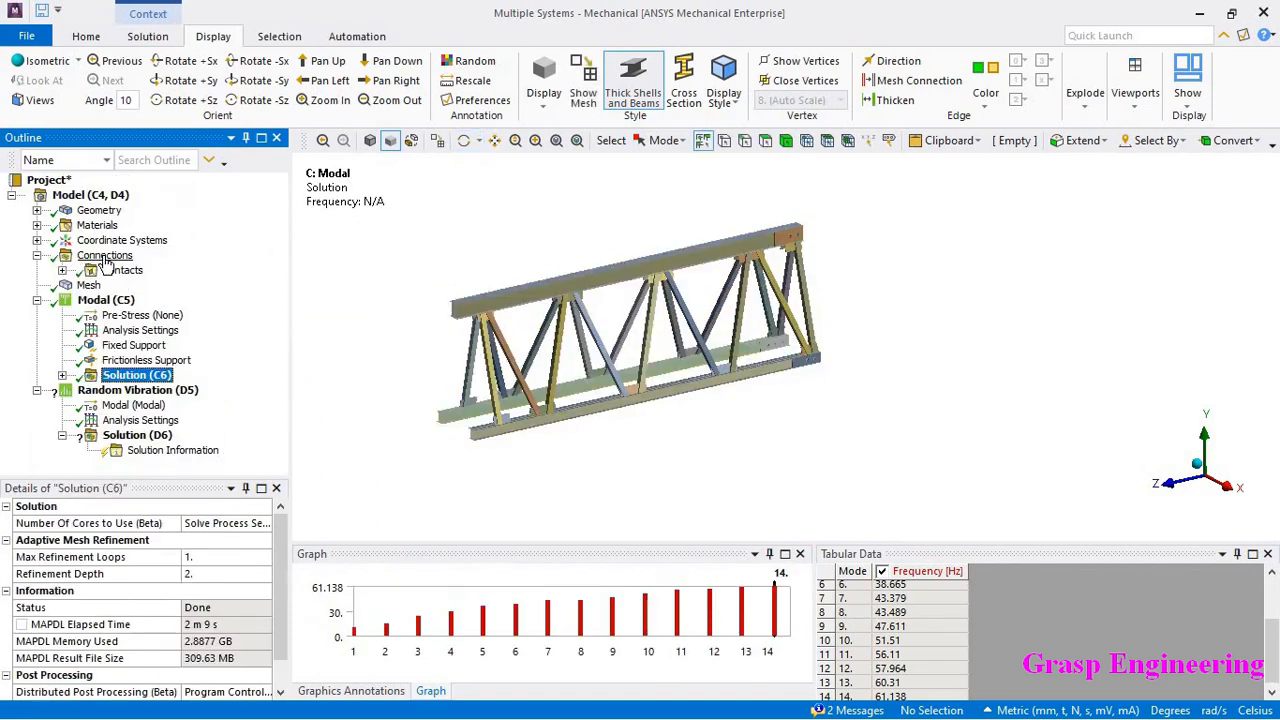
left_click(150, 391)
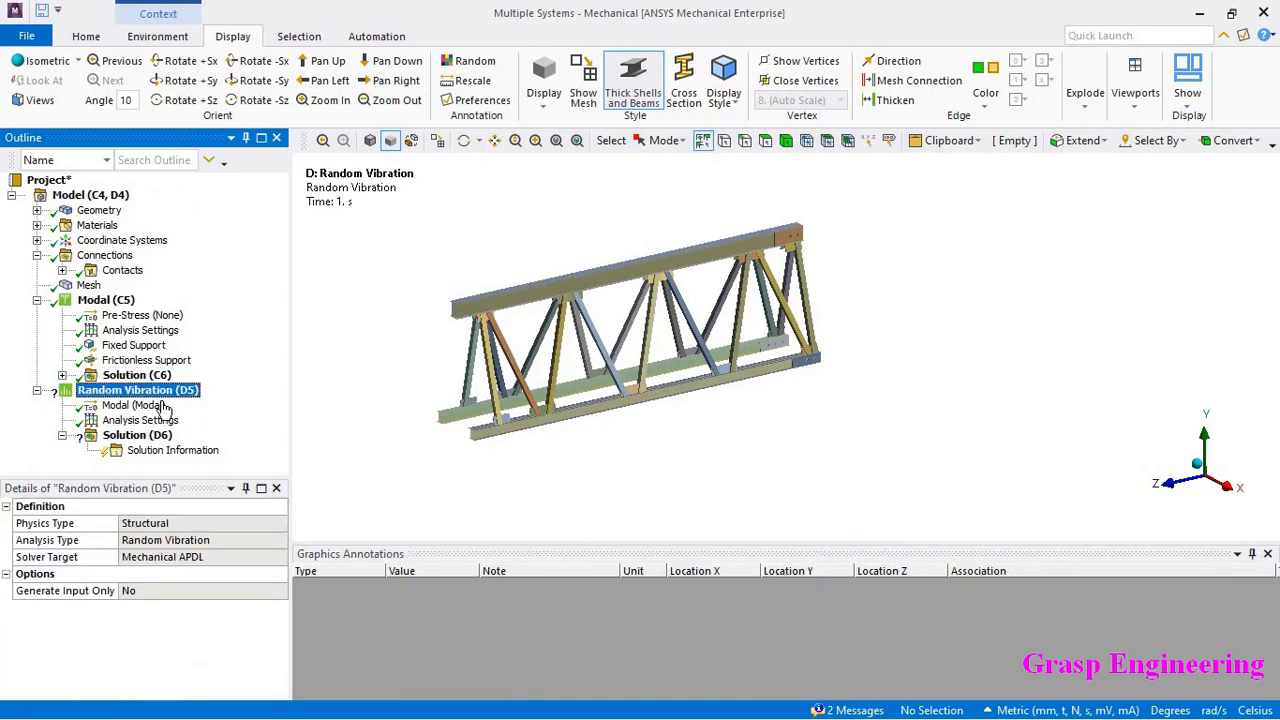
left_click(132, 408)
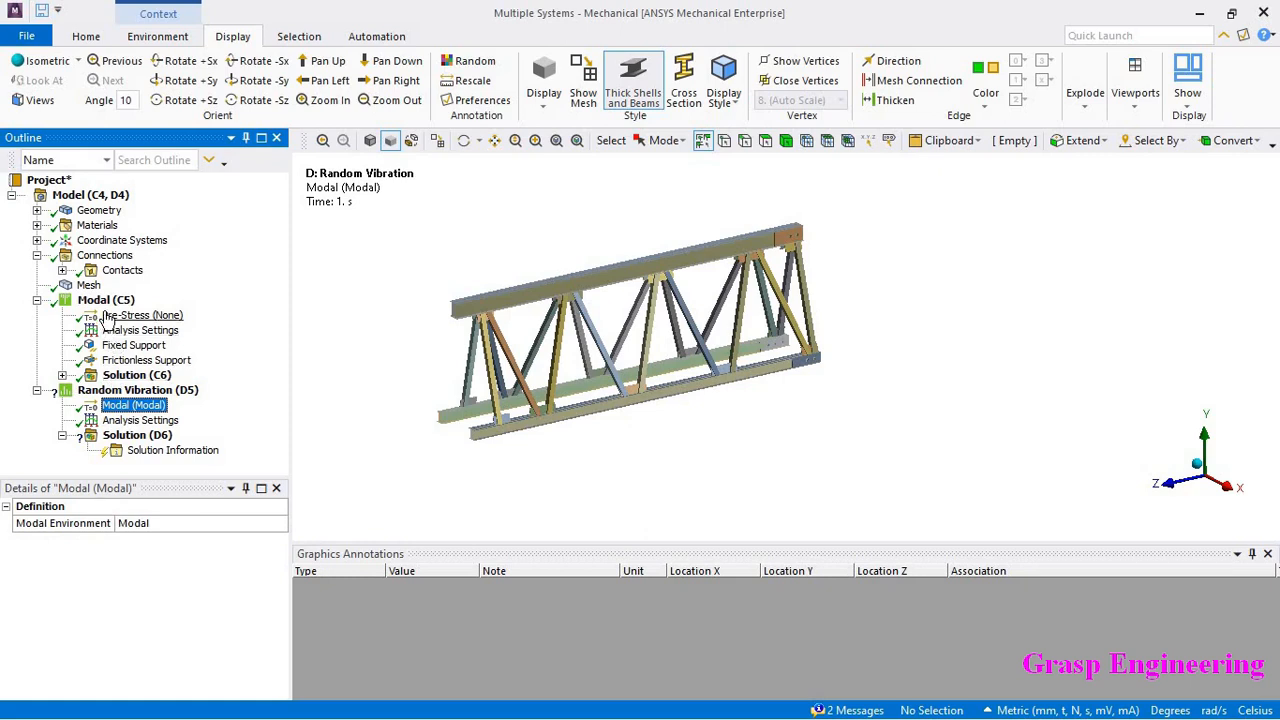
left_click(140, 420)
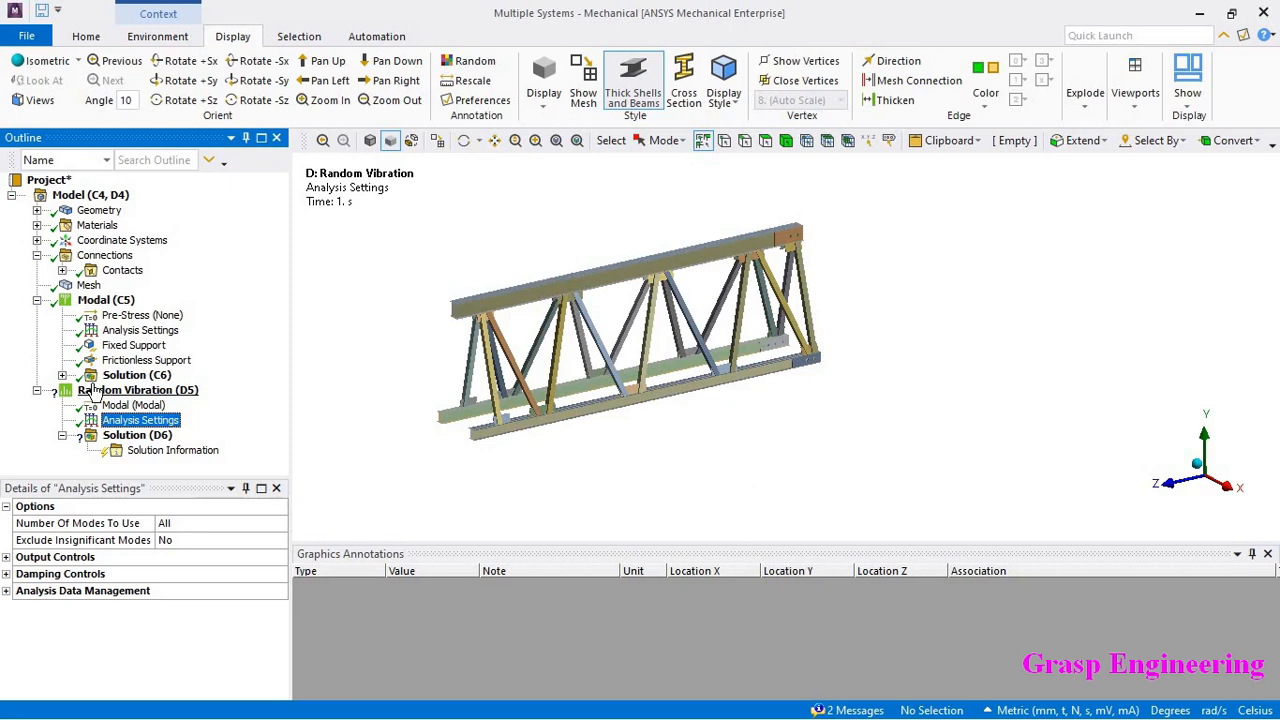
Check the mode count and frequency search range in the Modal (C5) analysis settings against the solution's table of frequencies.
left_click(62, 375)
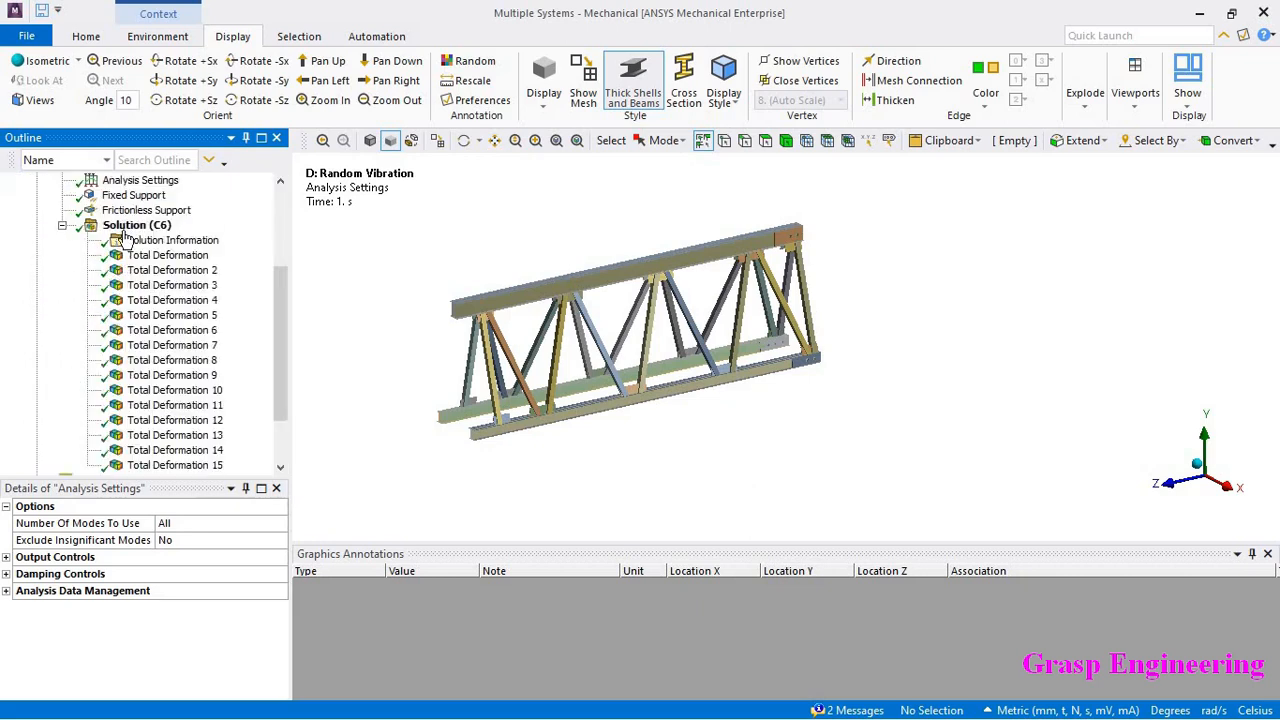
left_click(142, 181)
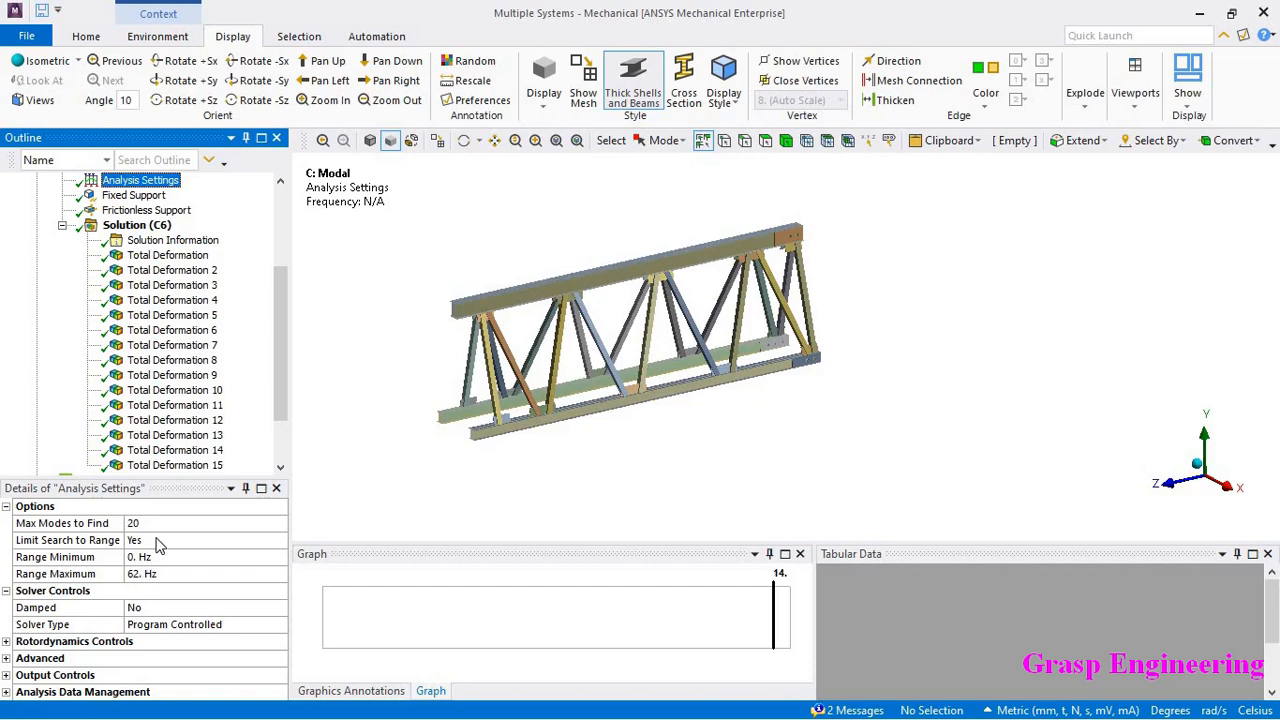
left_click(162, 229)
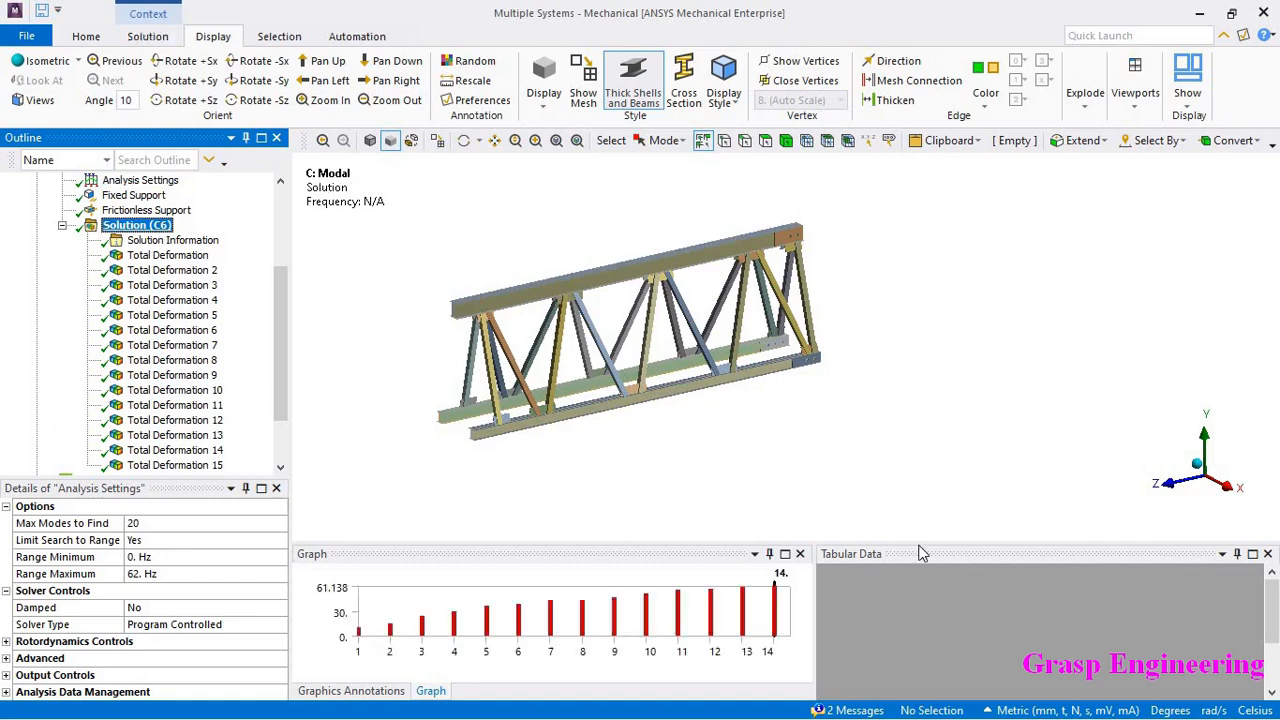
scroll(908, 678, "down", 2)
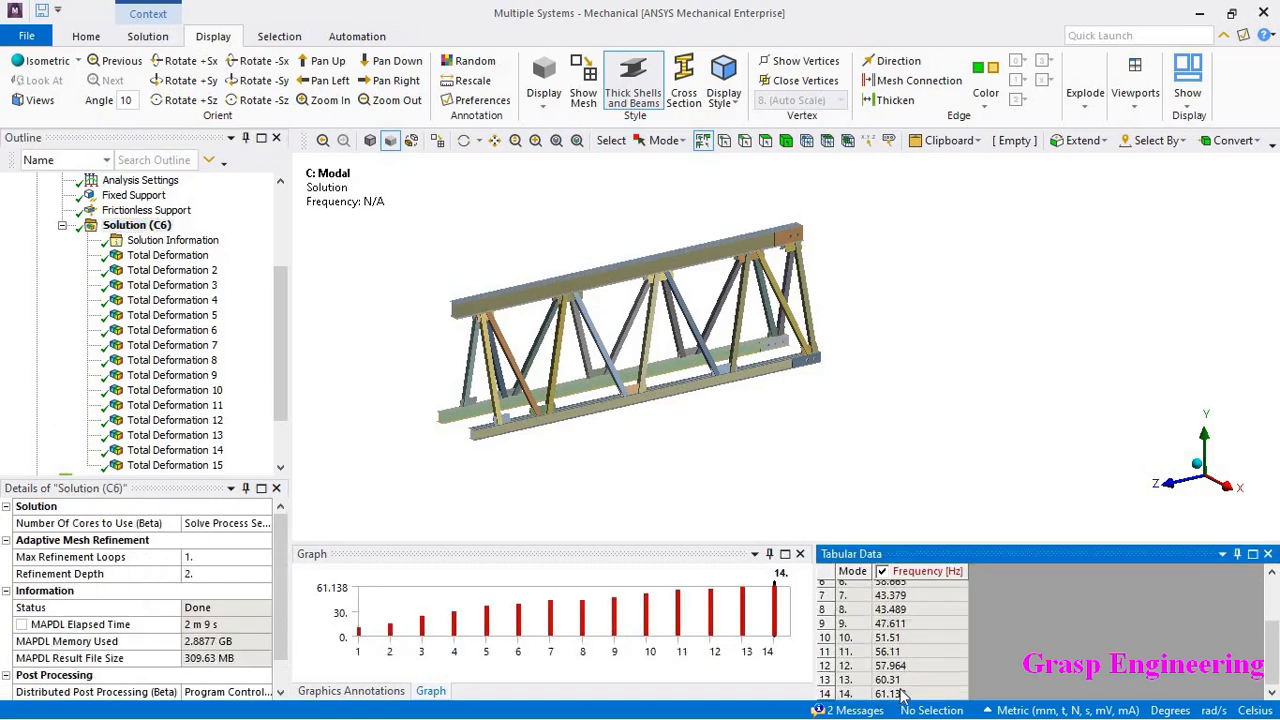
Check the Number Of Modes To Use option in the Random Vibration analysis settings.
left_click(62, 225)
left_click(140, 421)
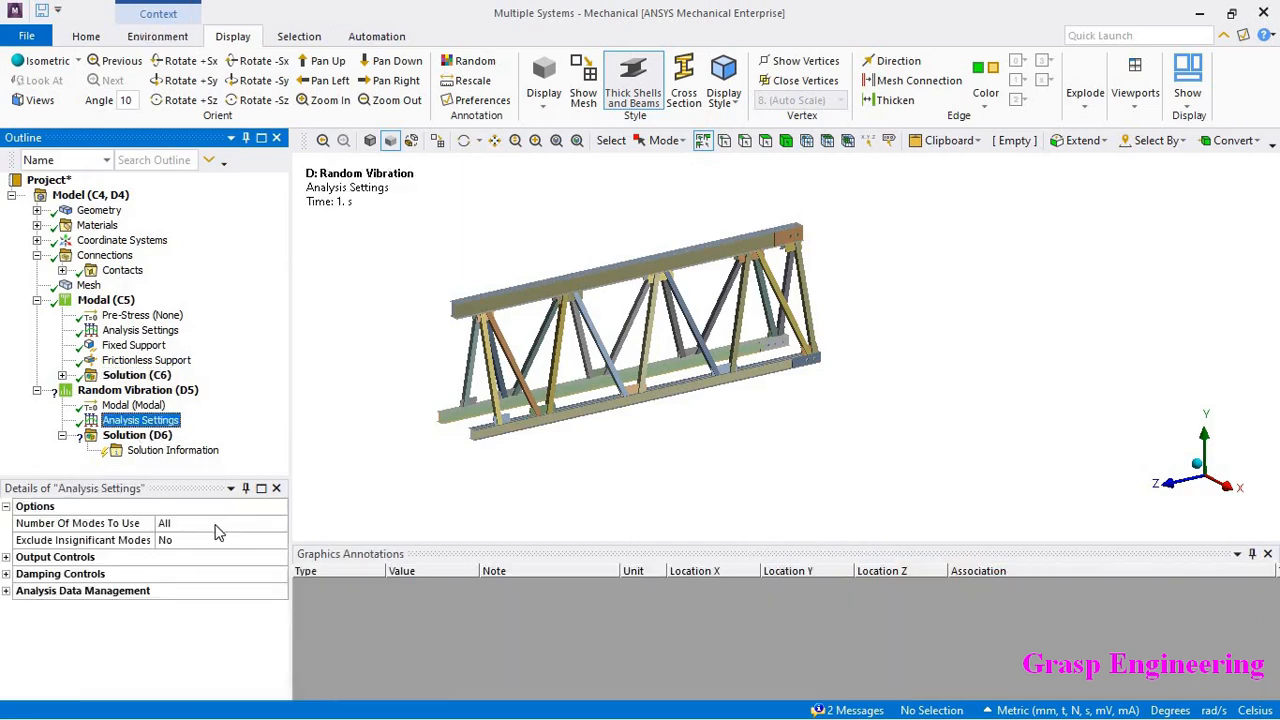
left_click(216, 523)
left_click(190, 526)
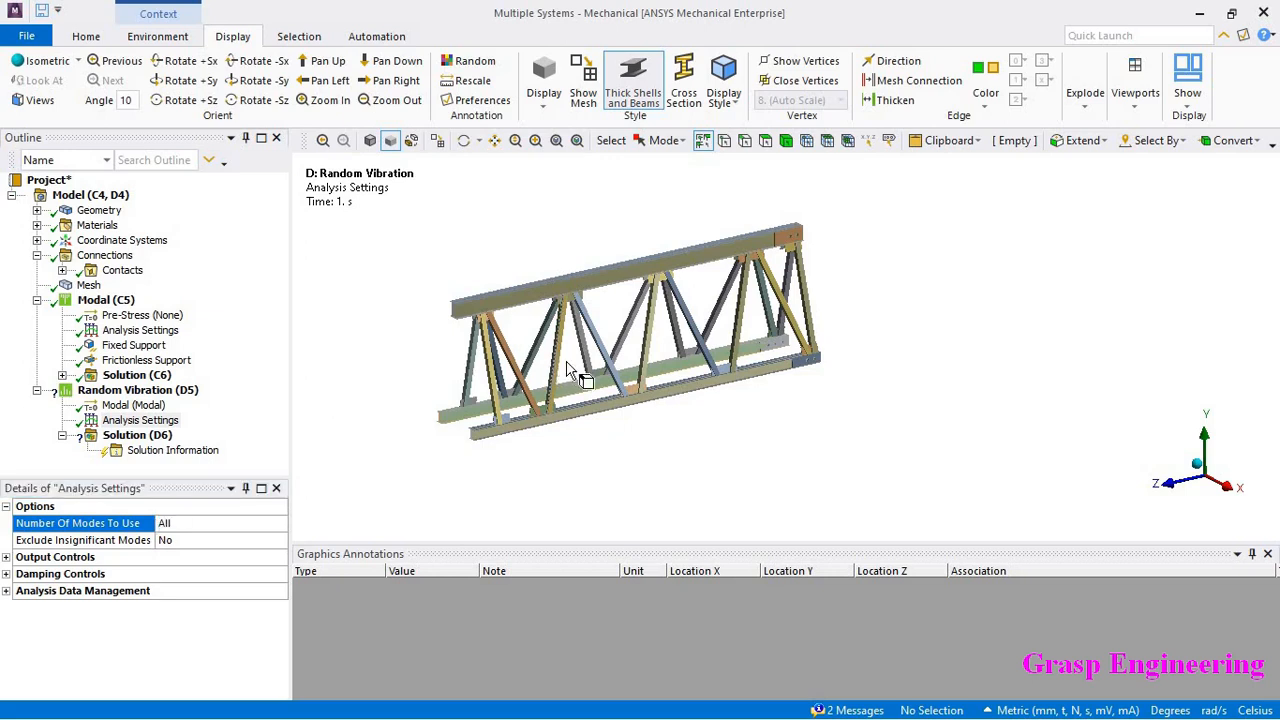
Set Calculate Velocity and Calculate Acceleration to Yes in the Random Vibration output controls.
left_click(5, 559)
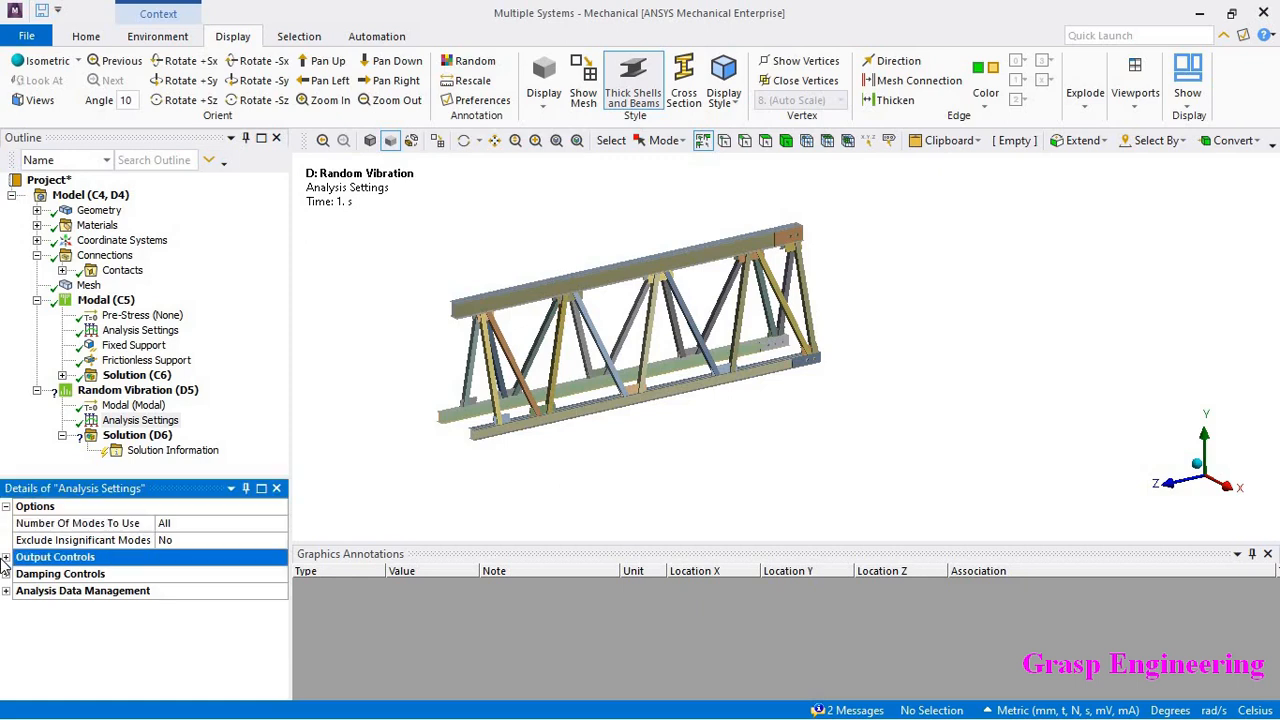
left_click(6, 558)
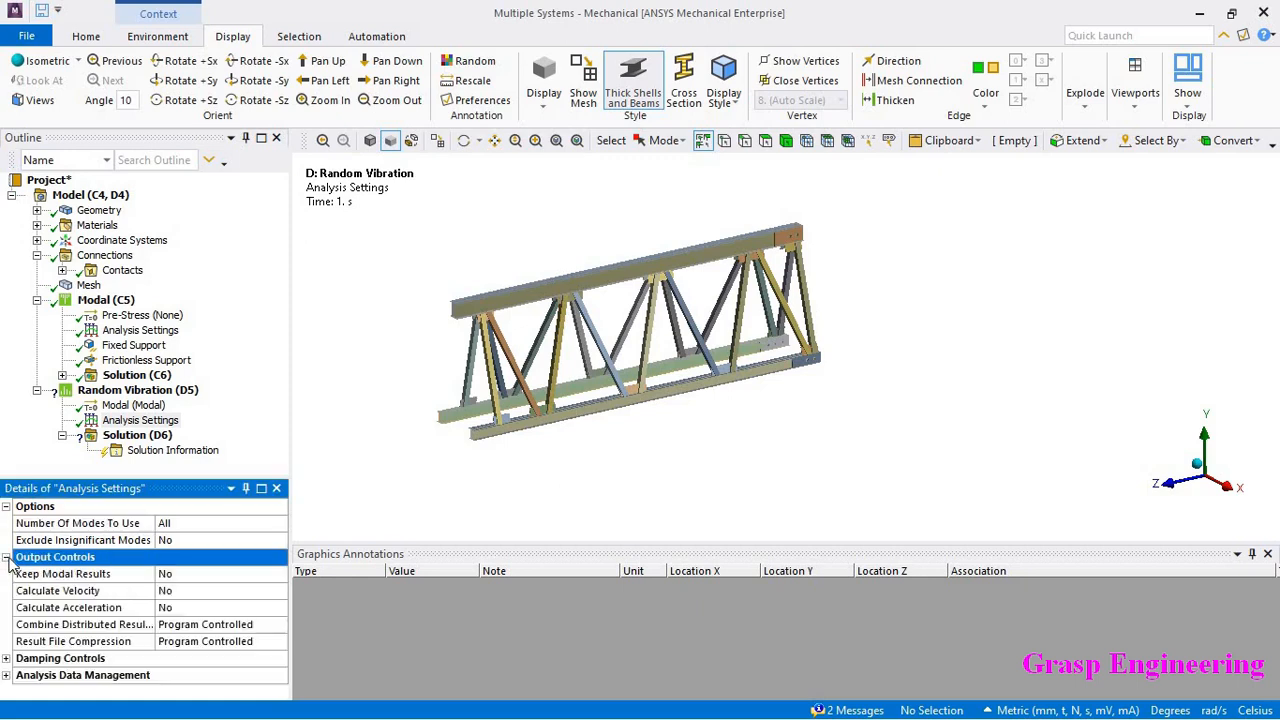
left_click(205, 591)
left_click(279, 591)
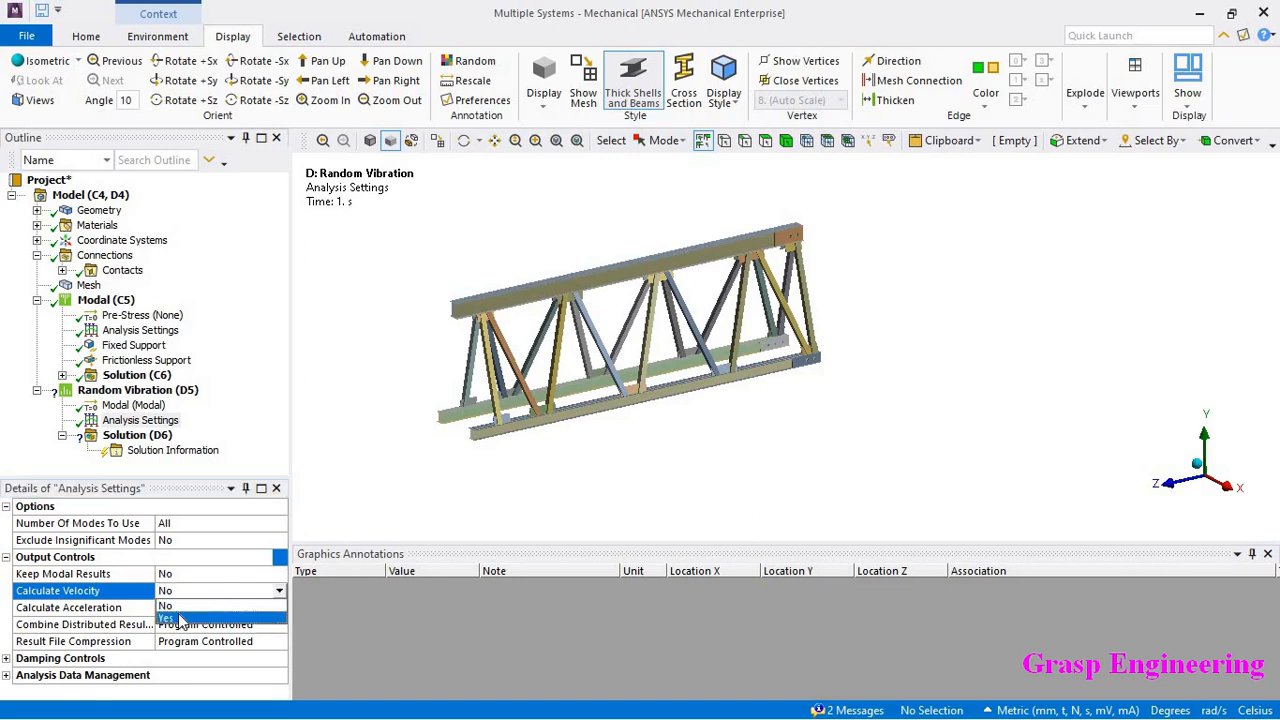
left_click(180, 619)
left_click(241, 609)
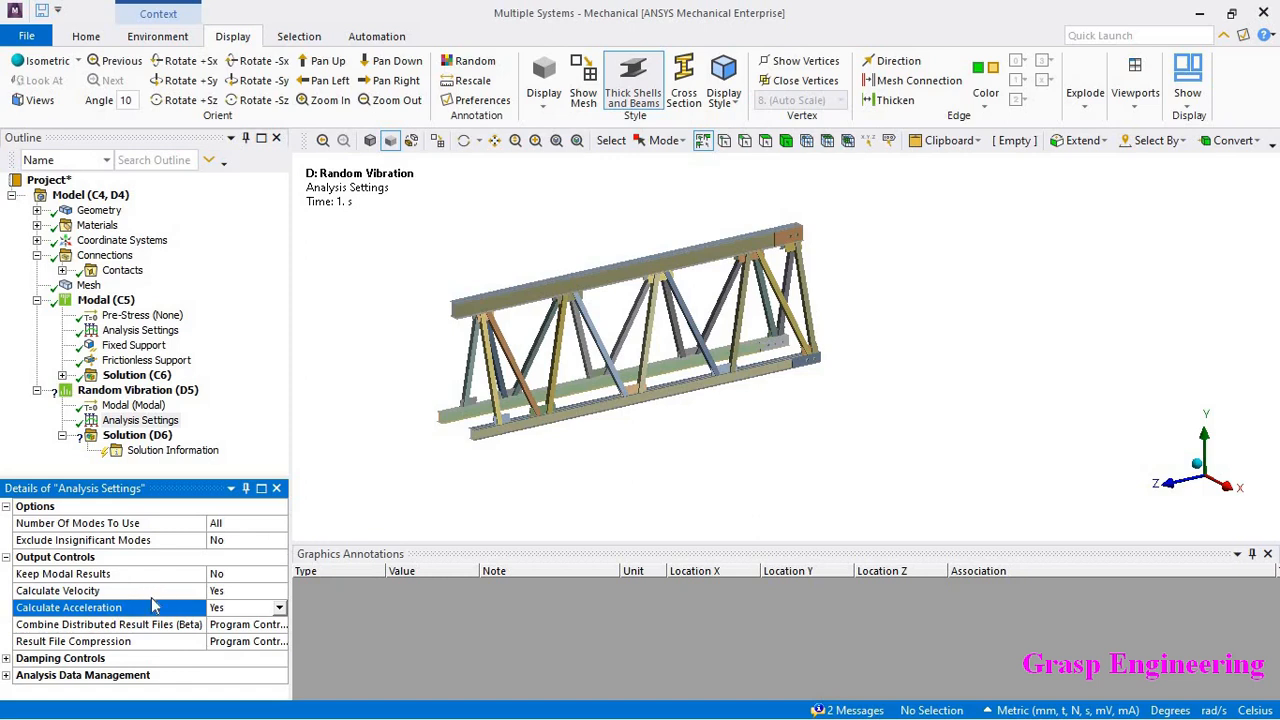
Examine the Random Vibration damping controls, including the Constant Damping options, Damping Ratio and Stiffness Coefficient.
left_click_drag(165, 478, 185, 459)
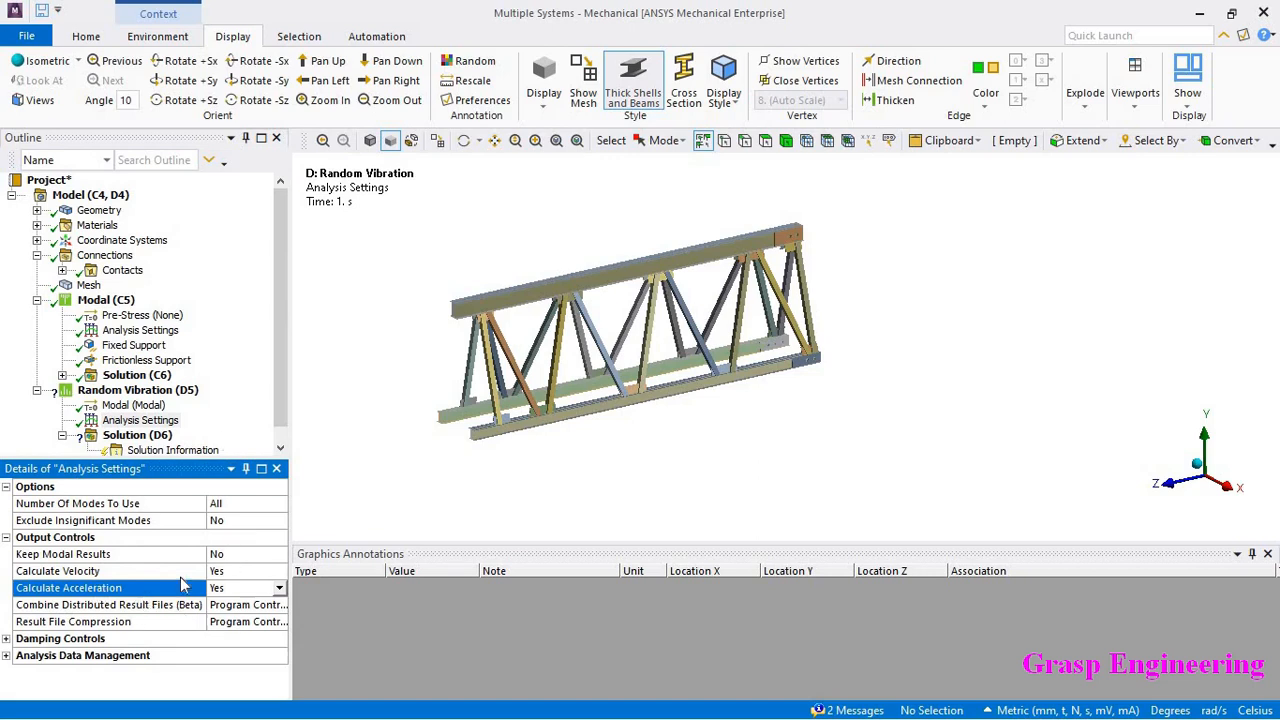
left_click(6, 638)
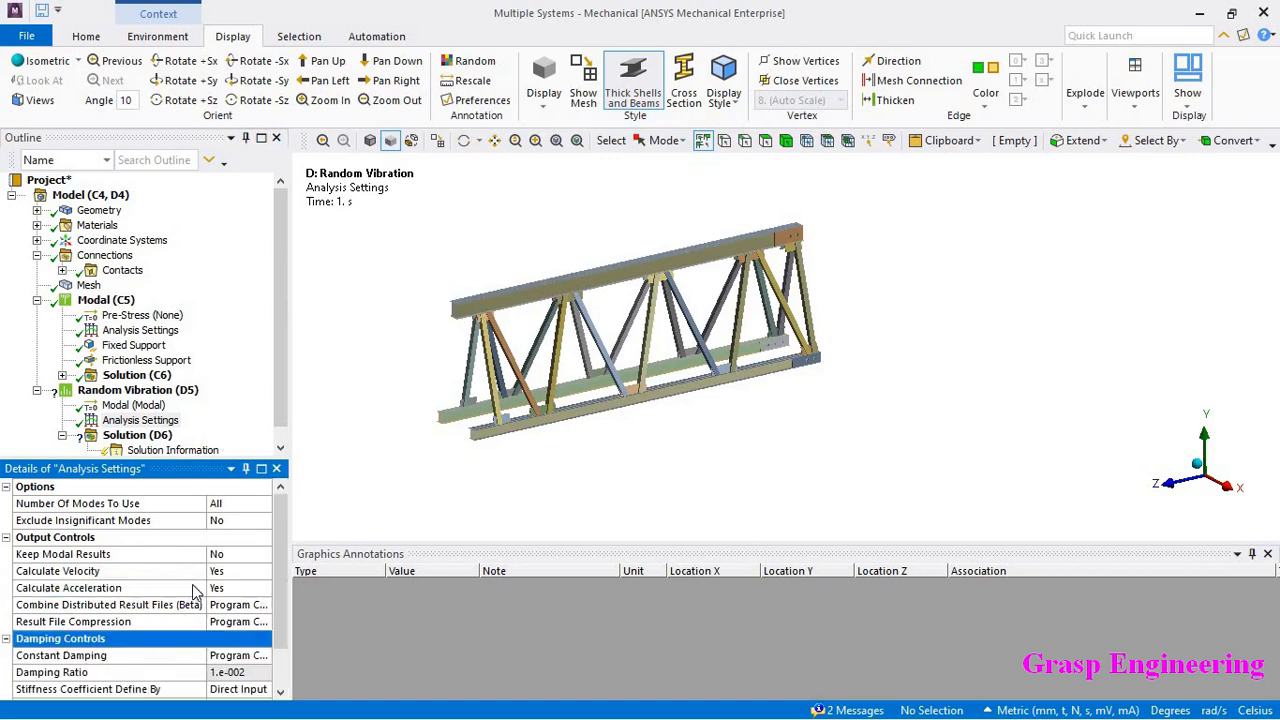
scroll(195, 594, "down", 1)
left_click(250, 605)
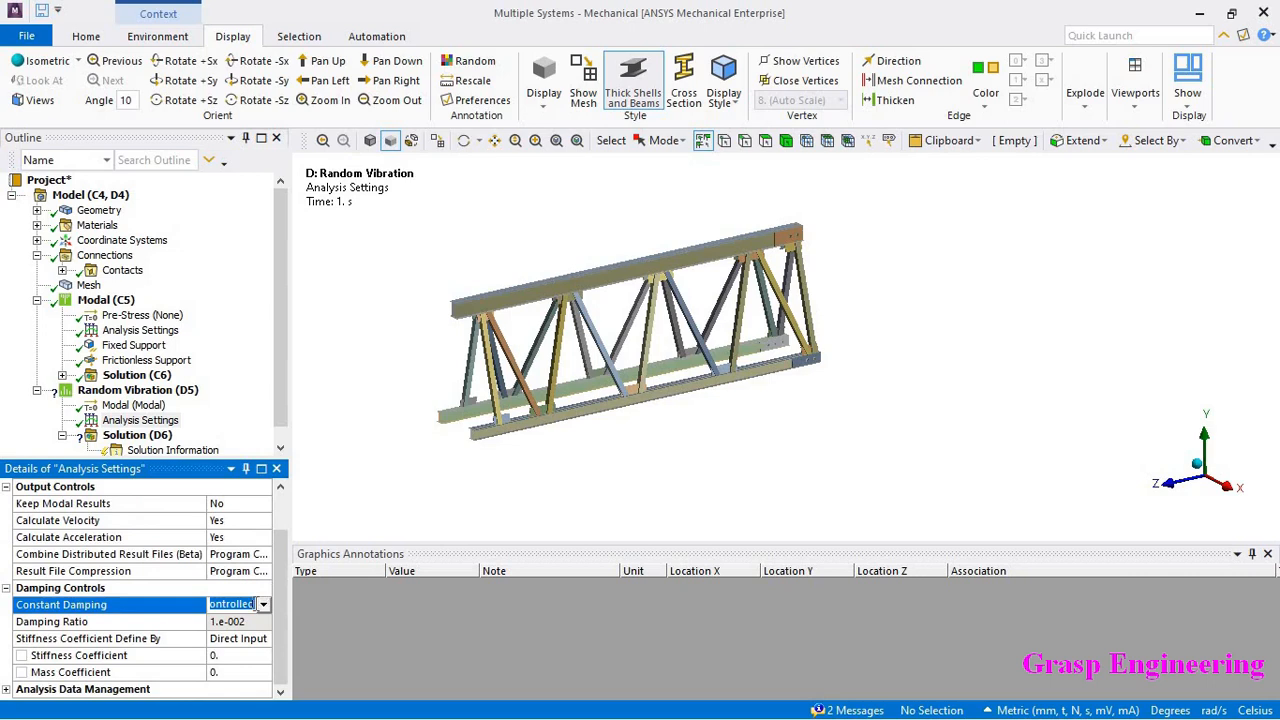
left_click(263, 605)
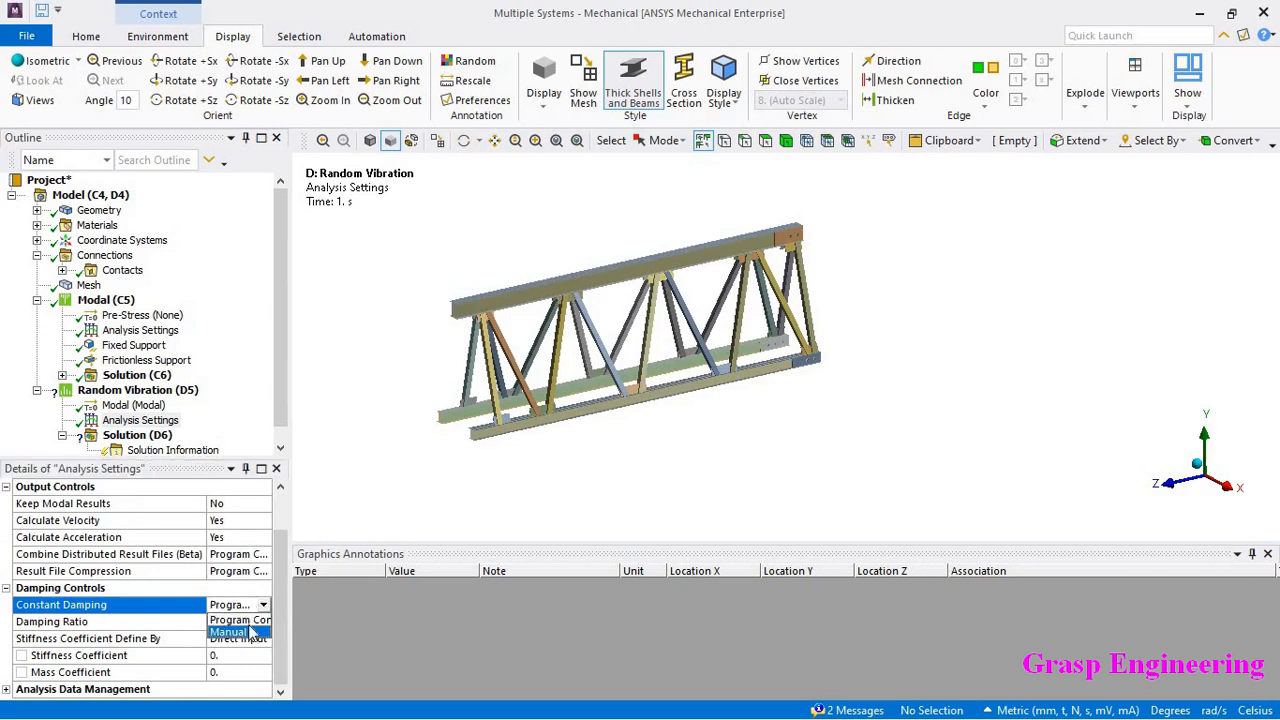
left_click(150, 621)
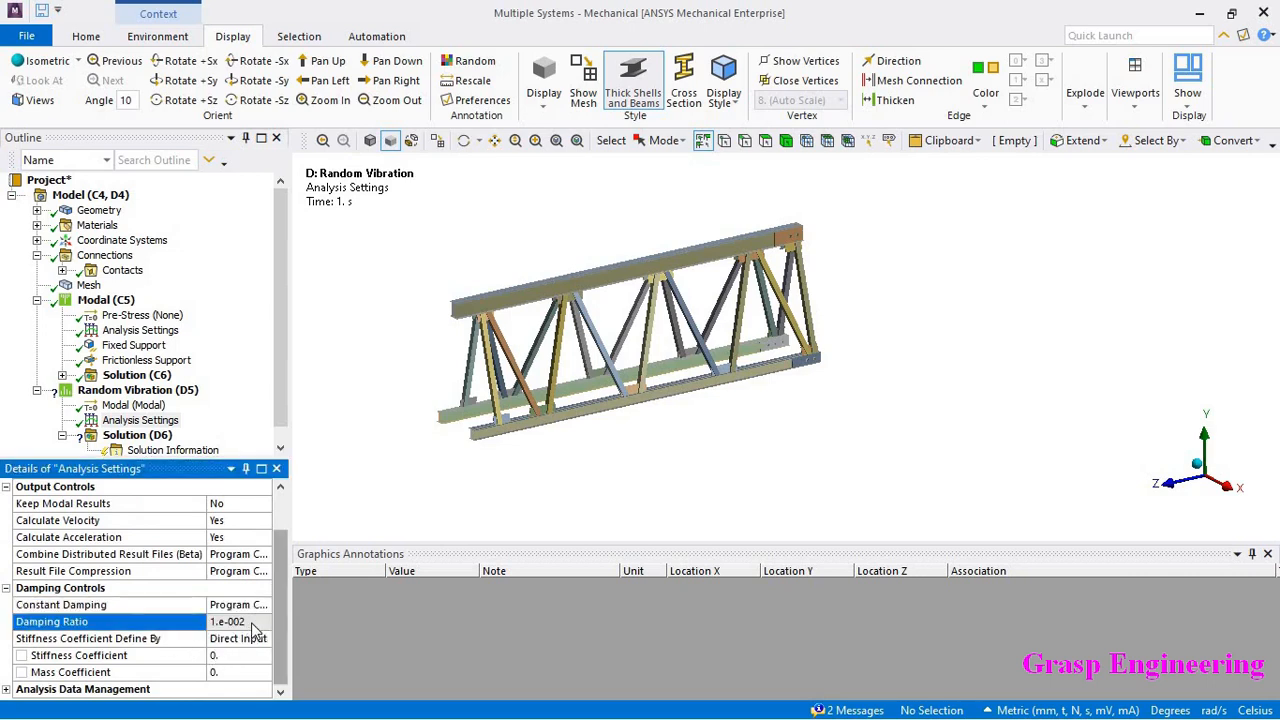
left_click(250, 621)
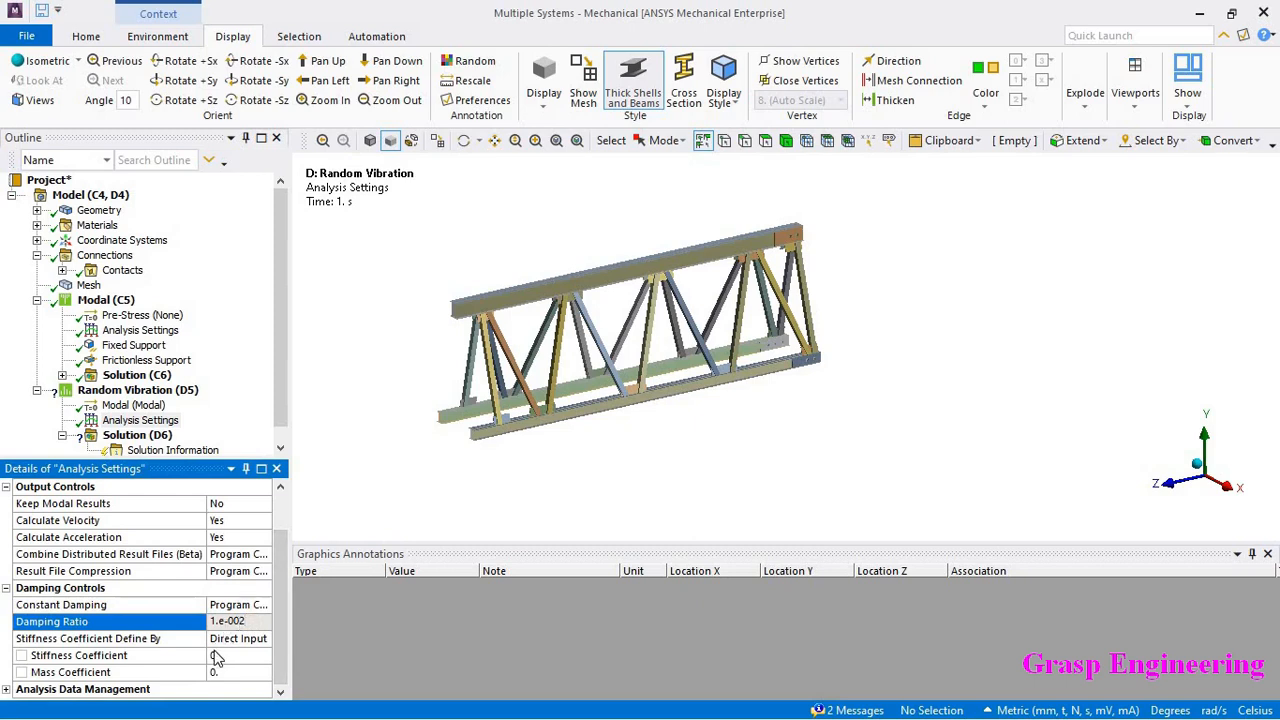
left_click(221, 656)
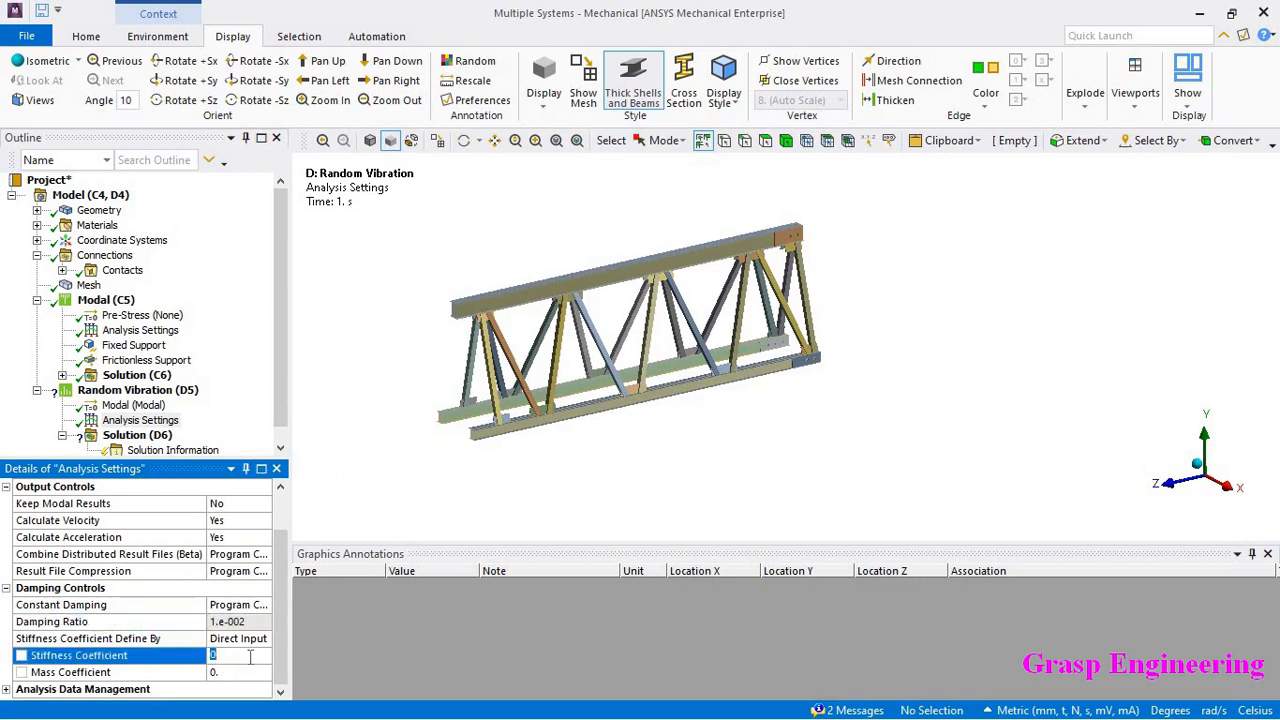
Switch Stiffness Coefficient Define By to Damping vs Frequency to view its fields, and set it back to Direct Input.
left_click(240, 639)
left_click(263, 639)
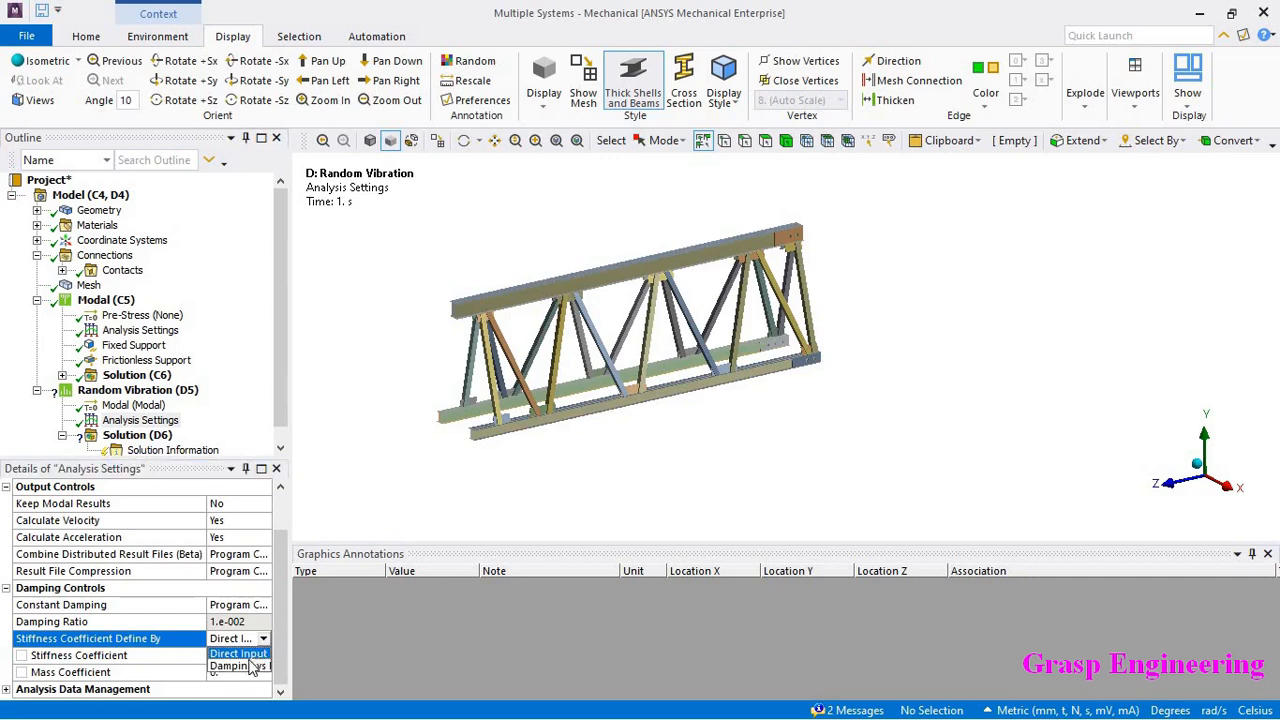
left_click(240, 667)
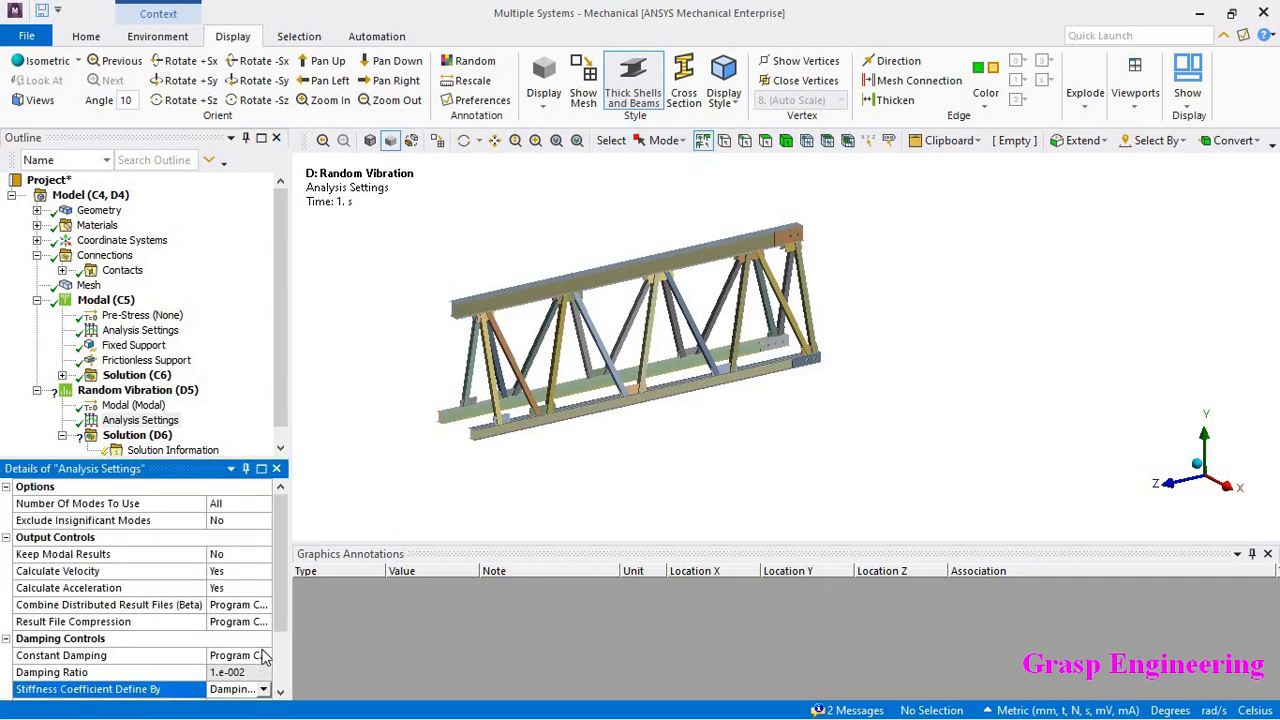
left_click_drag(290, 632, 356, 632)
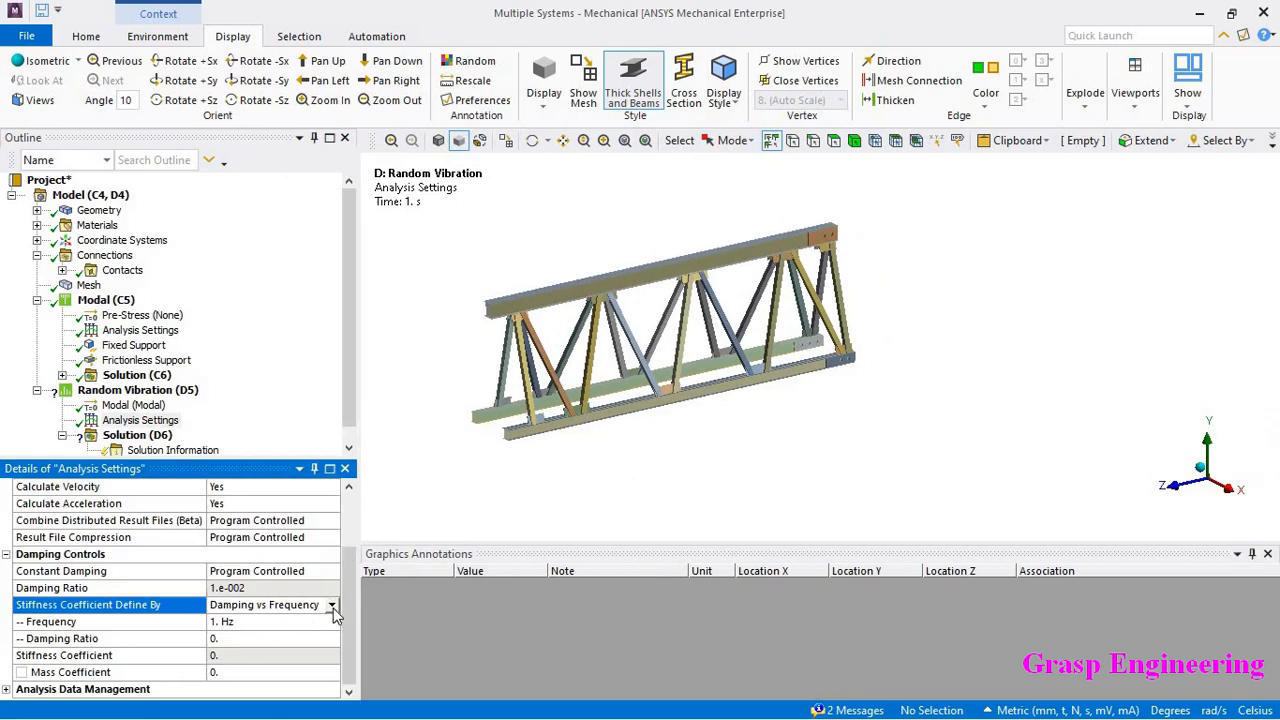
left_click(333, 606)
left_click(250, 622)
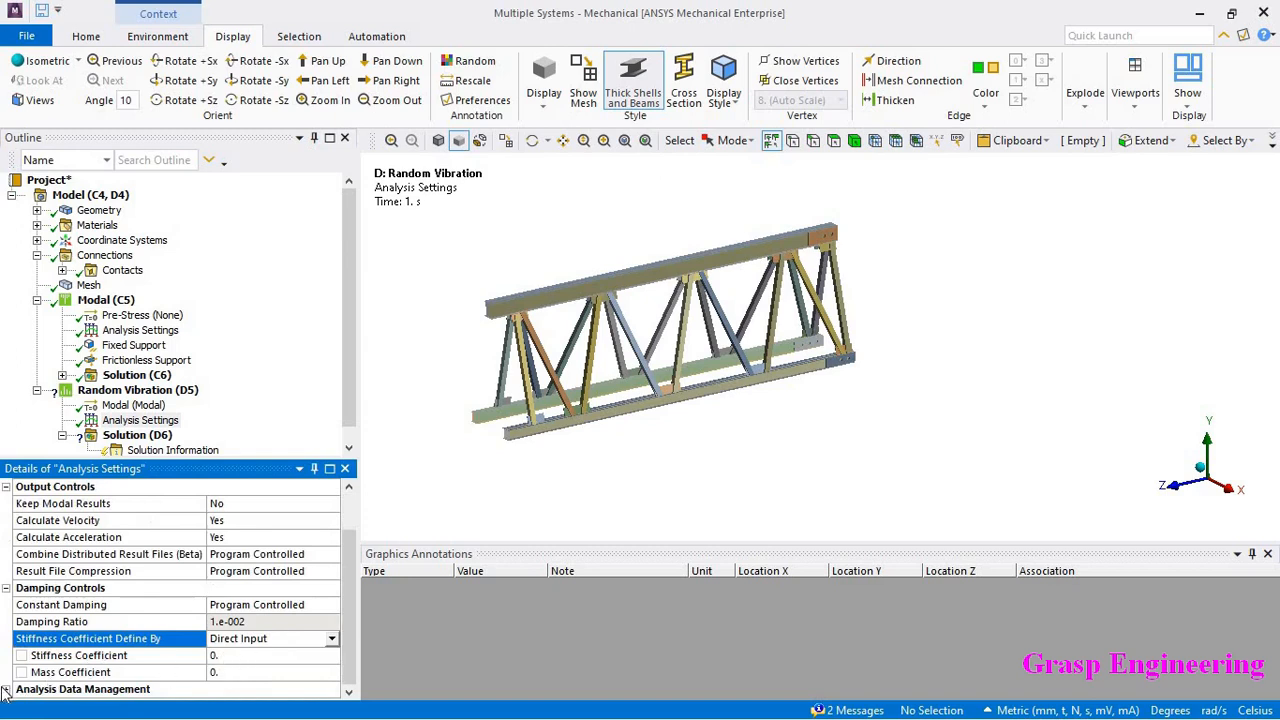
Review the Analysis Data Management settings of the Random Vibration analysis, including the Save MAPDL db option.
left_click(6, 690)
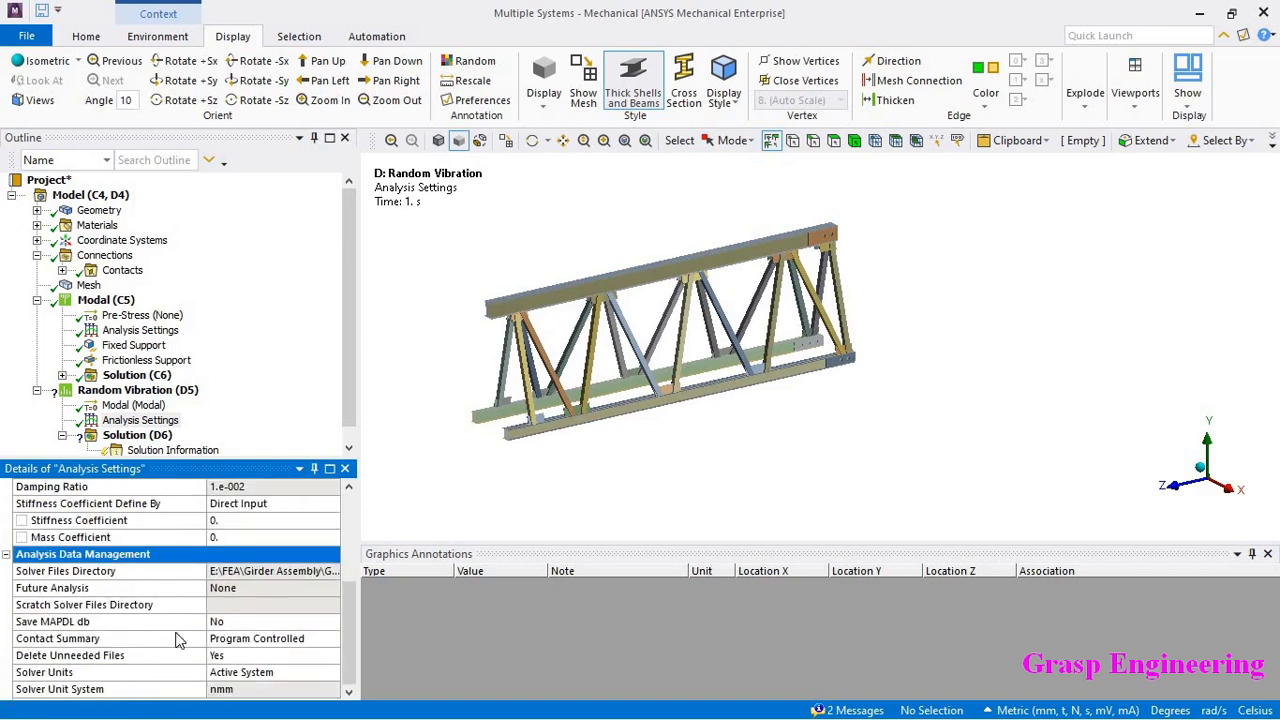
left_click(248, 622)
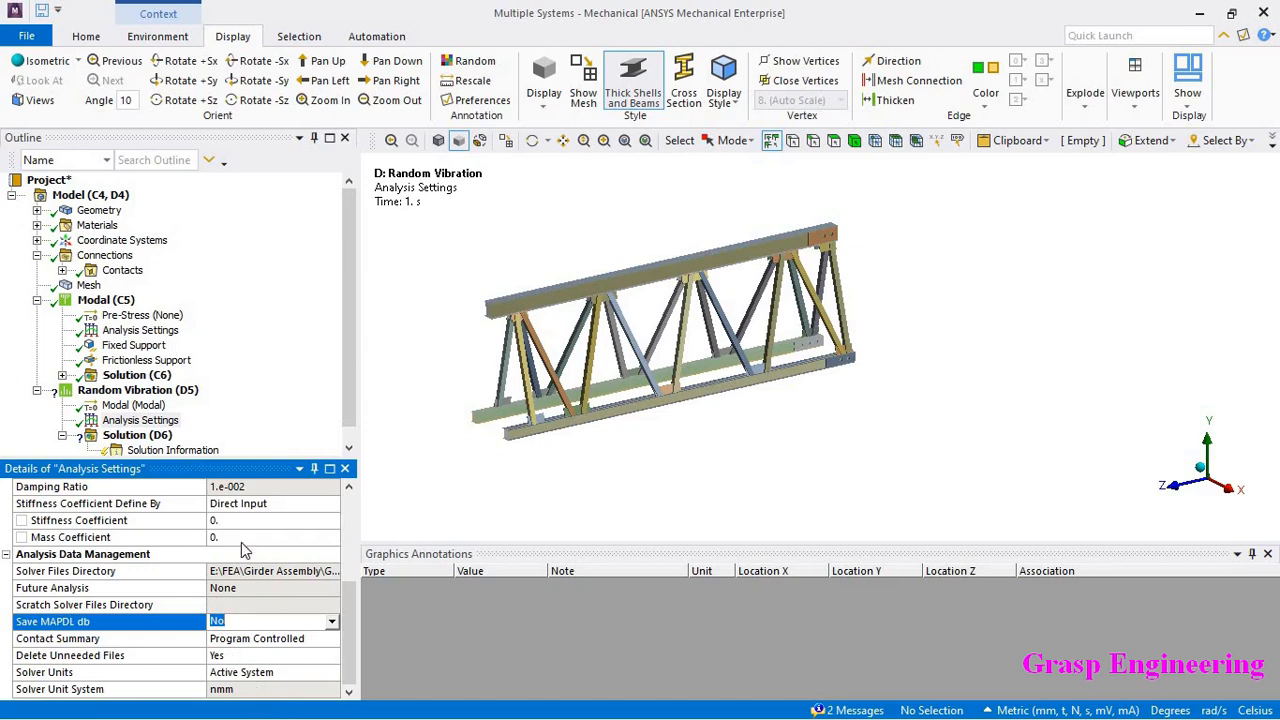
left_click(6, 554)
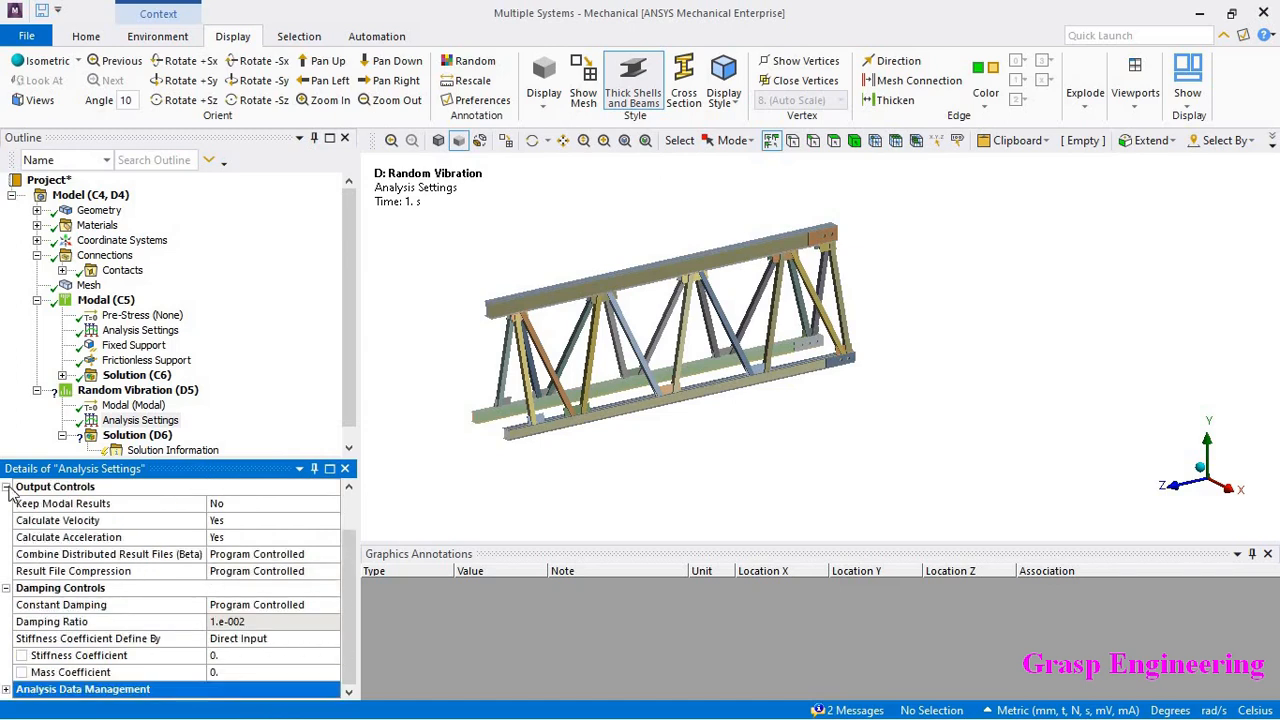
Collapse the Options, Output Controls and Damping Controls groups of the Random Vibration analysis settings and enlarge the outline area.
left_click(6, 588)
left_click(6, 537)
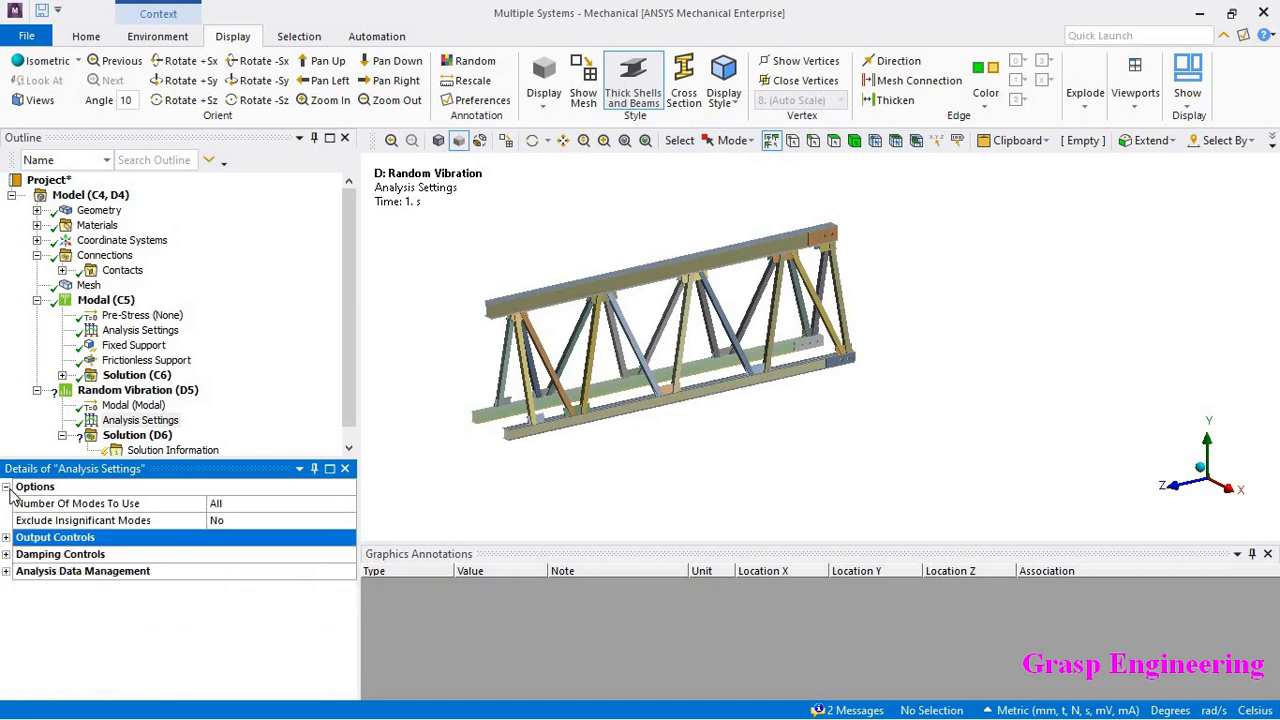
left_click(6, 486)
left_click_drag(181, 456, 200, 566)
left_click(165, 424)
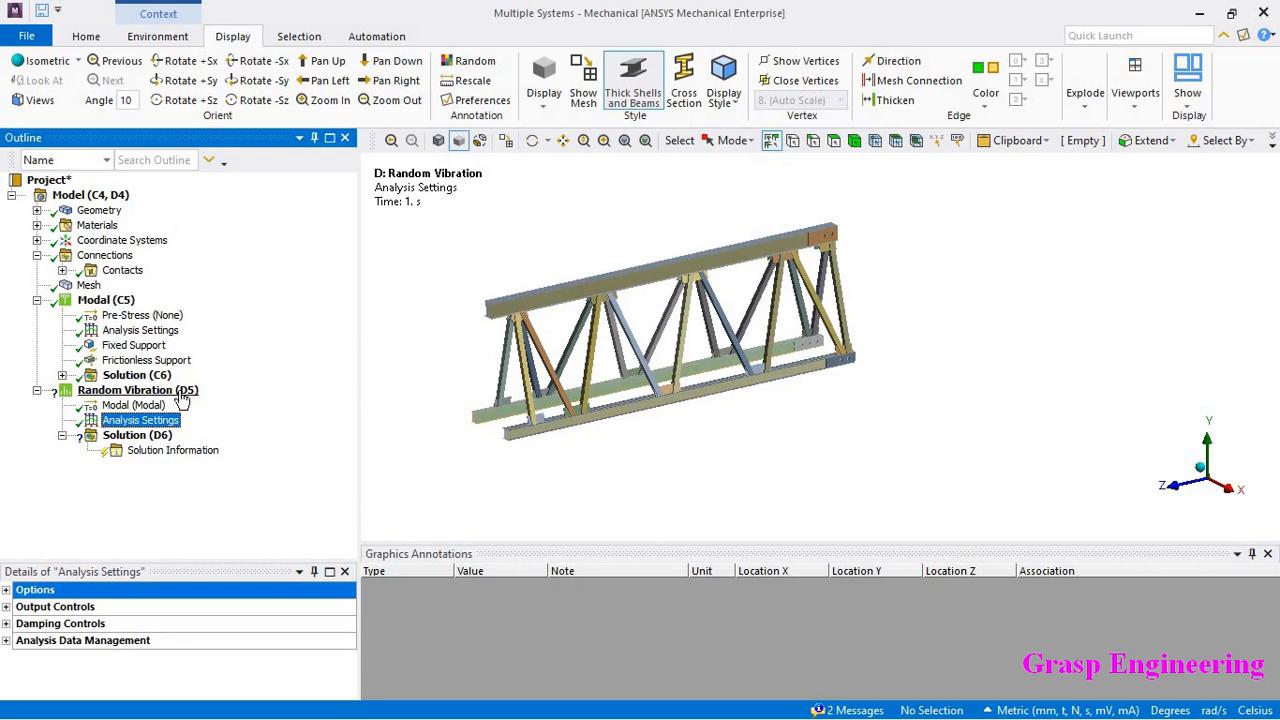
Review the PSD load types available for insertion under the Random Vibration analysis.
left_click(181, 394)
right_click(182, 393)
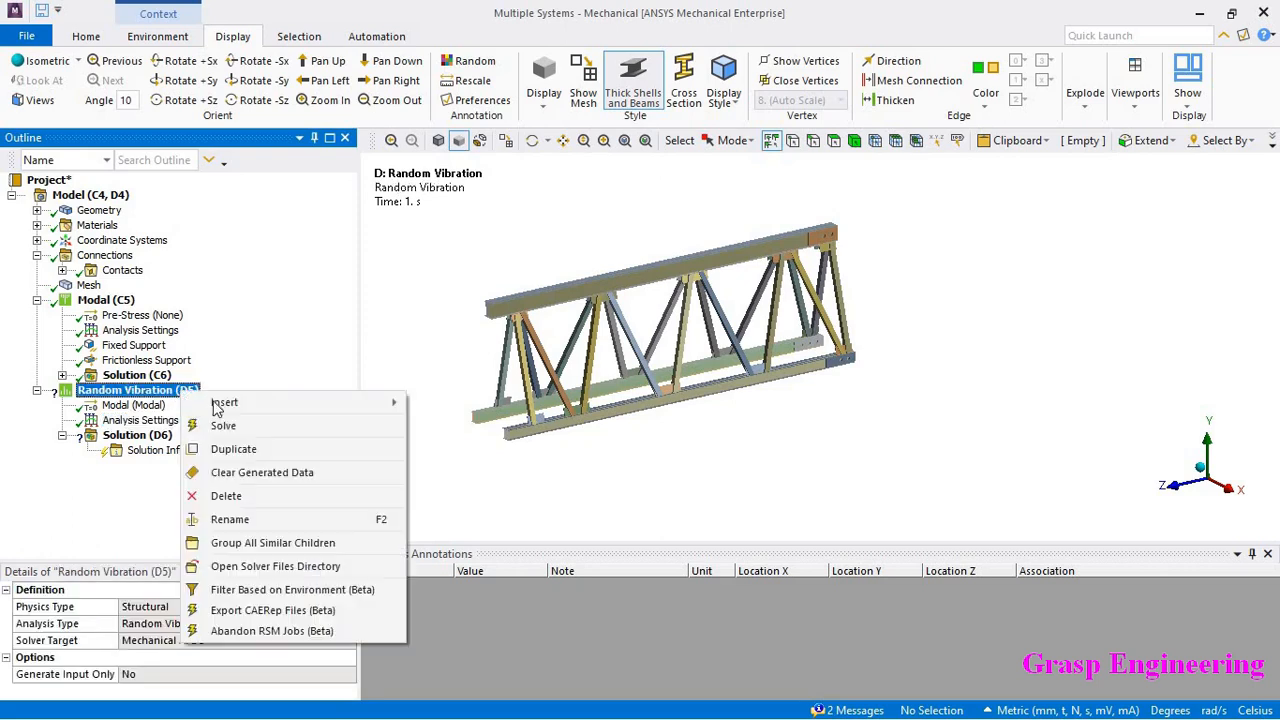
mouse_move(237, 409)
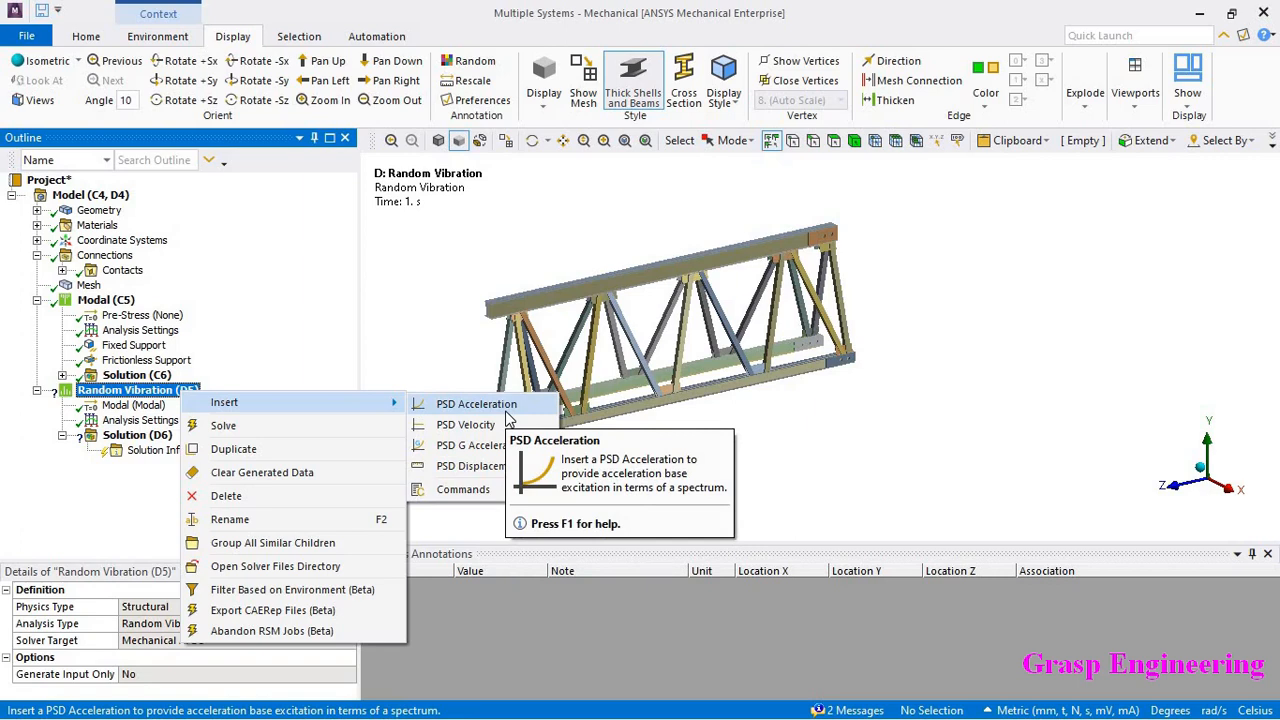
Switch to the PowerPoint presentation and open the data sheet of the Frequency Vs Acceleration chart on the Problem Statement slide.
key("alt+Tab")
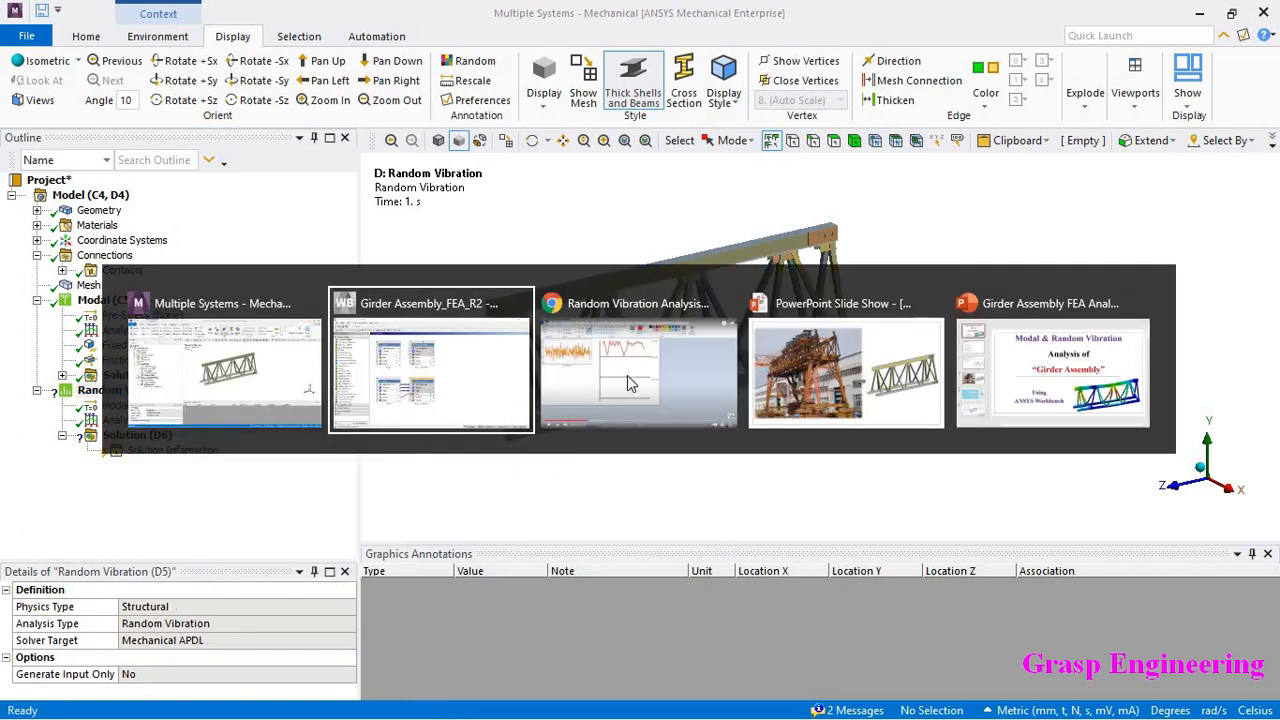
left_click(1048, 373)
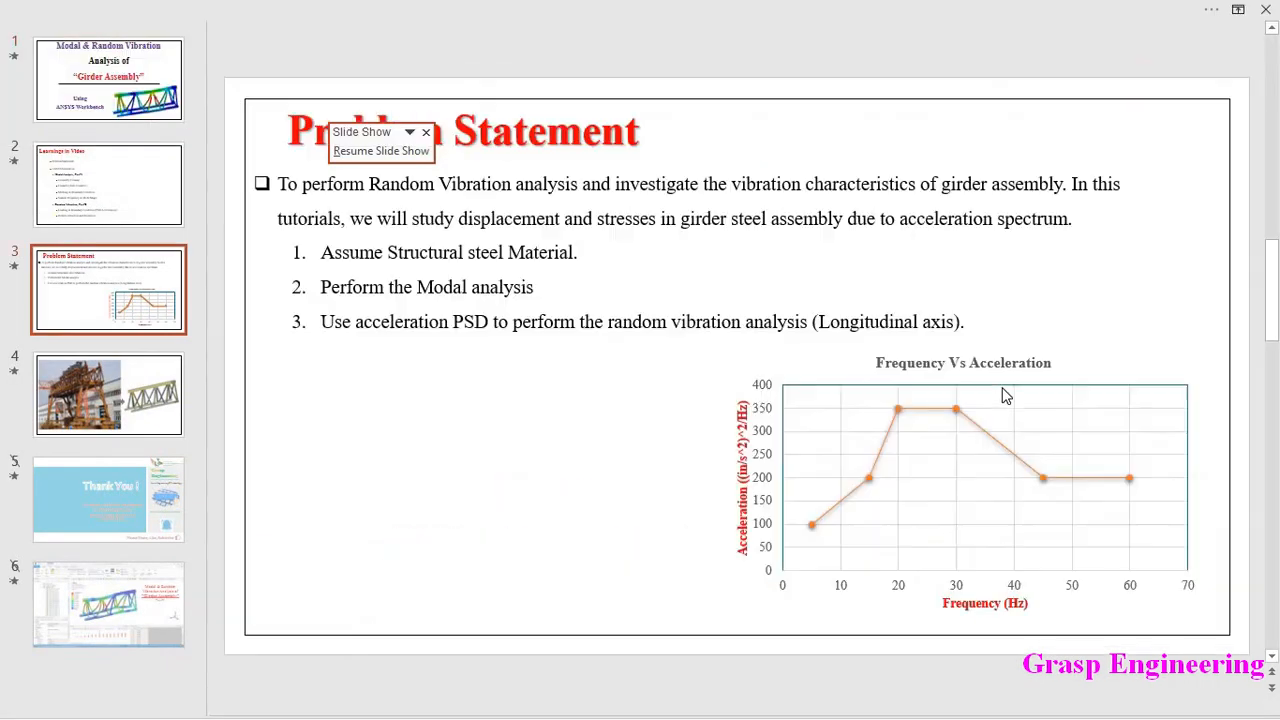
left_click(809, 437)
right_click(810, 437)
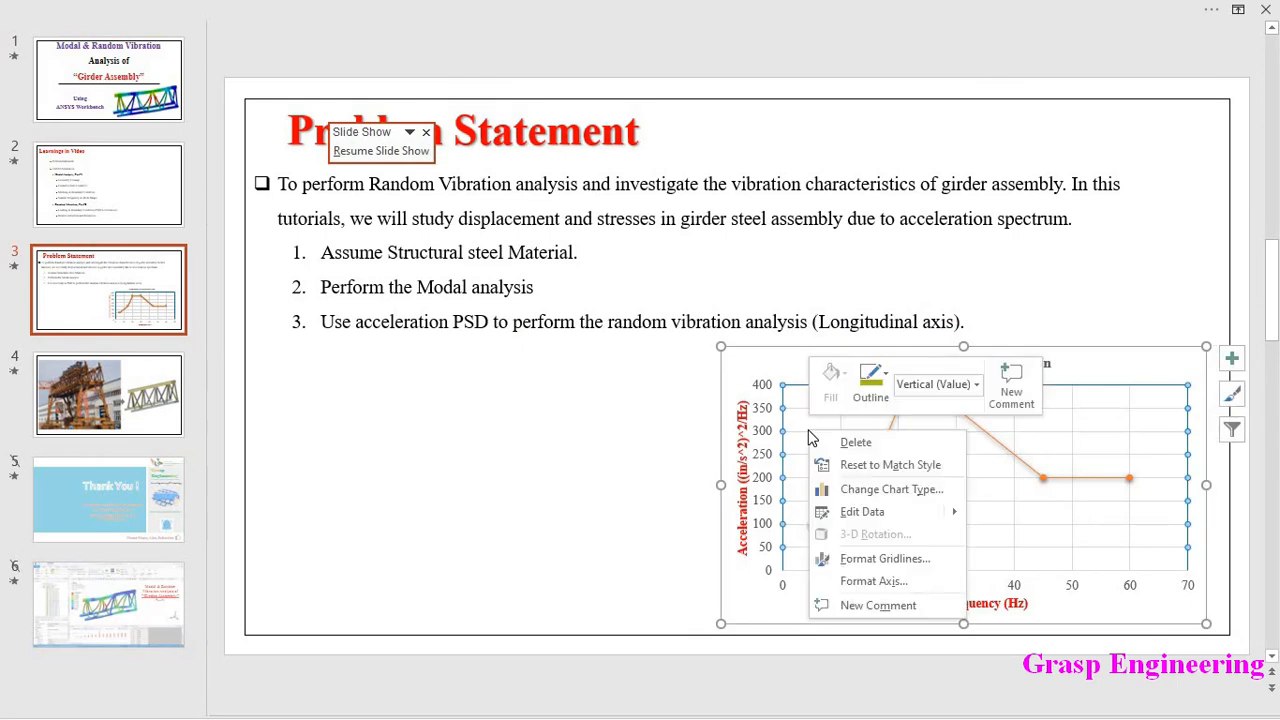
left_click(878, 516)
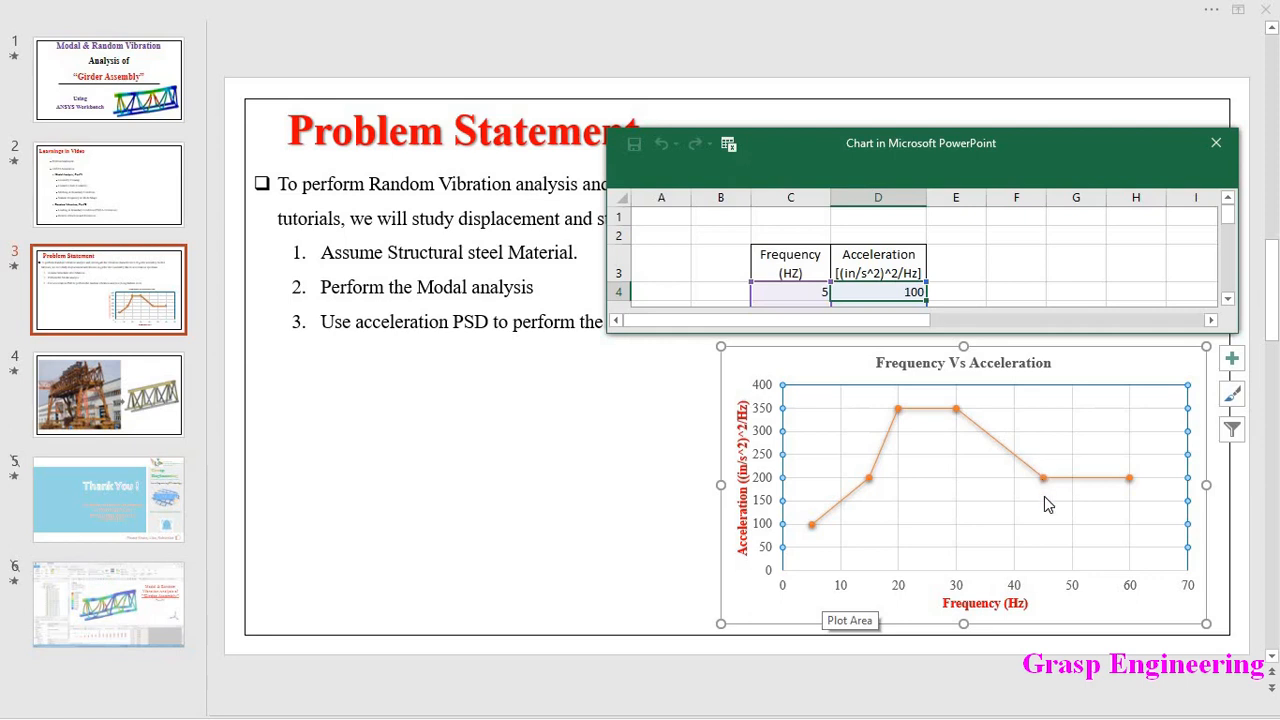
Enlarge the chart data sheet and copy the frequency and acceleration values in cells C4:D9.
left_click_drag(849, 330, 851, 625)
left_click(1016, 480)
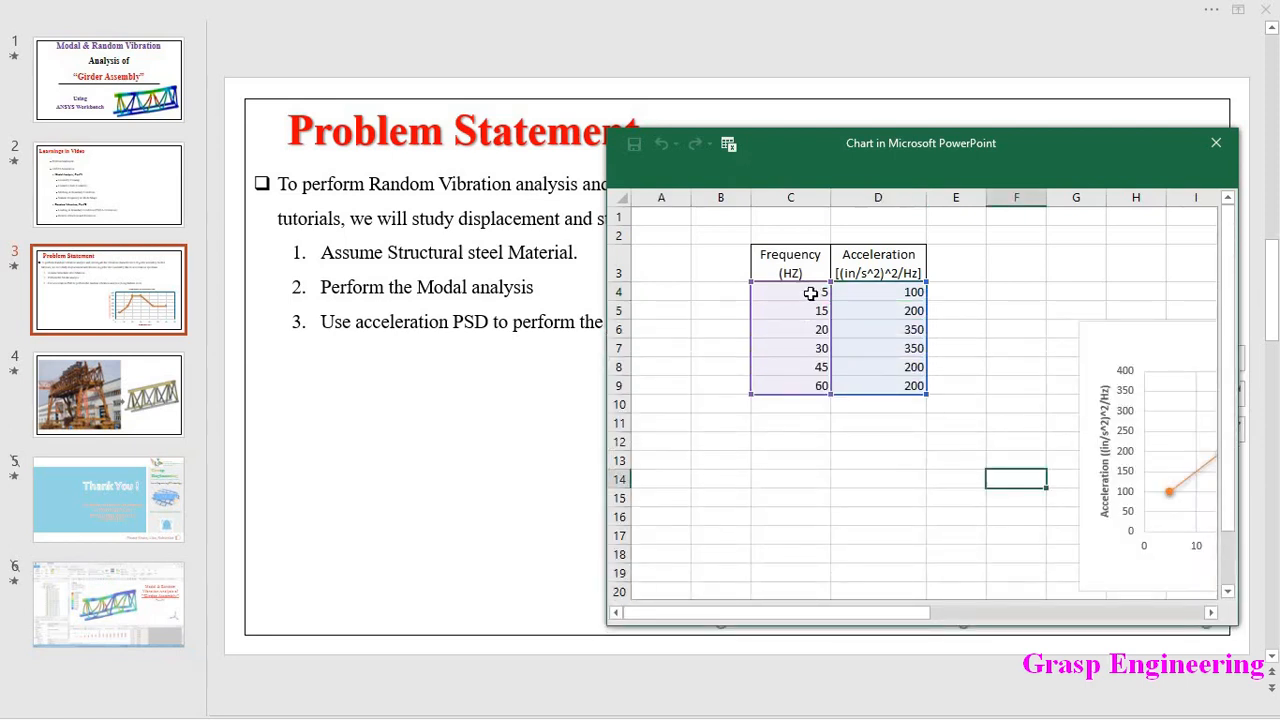
left_click_drag(812, 292, 889, 384)
right_click(890, 388)
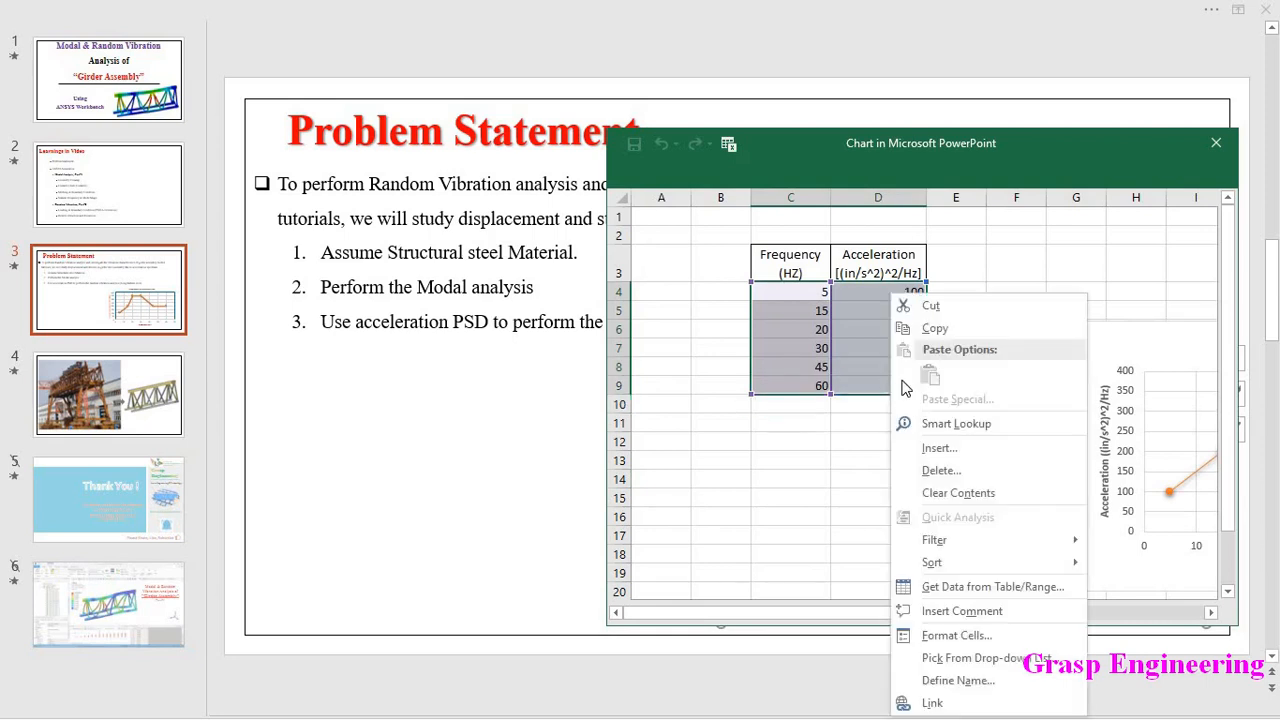
left_click(931, 330)
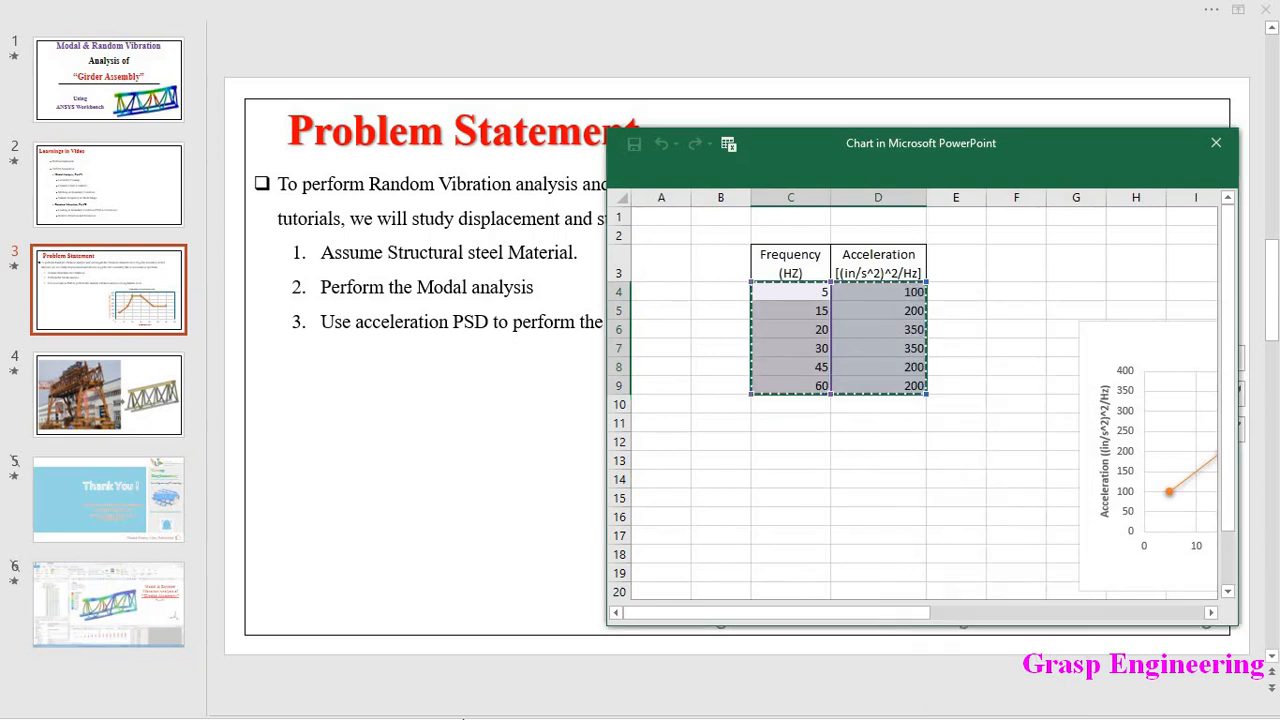
Switch back to ANSYS Mechanical and insert a PSD Acceleration load under Random Vibration.
key("alt+Tab")
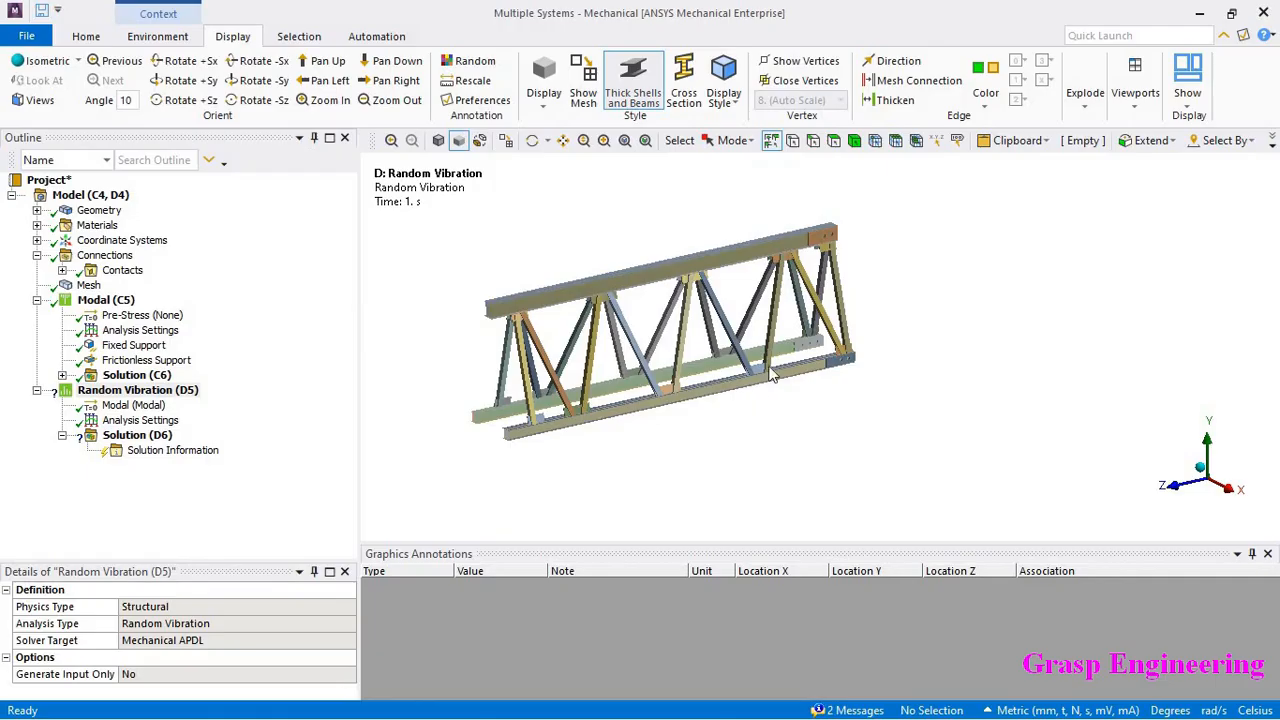
right_click(180, 391)
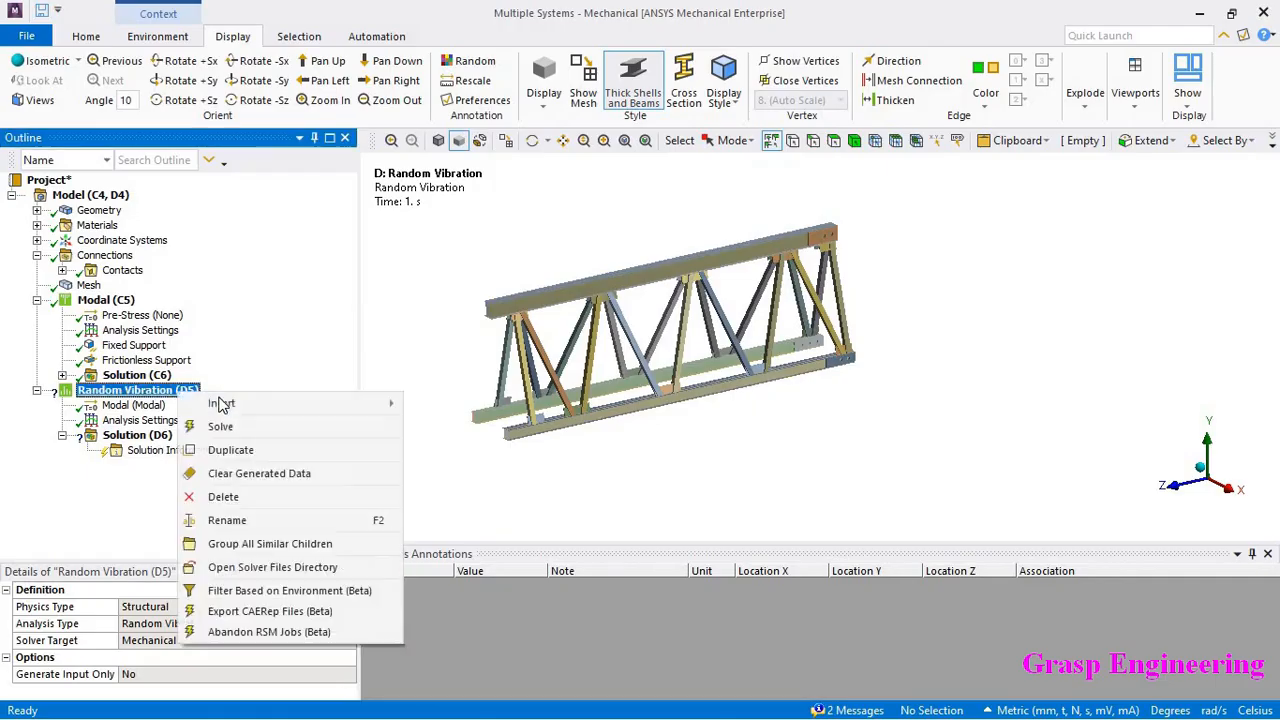
mouse_move(296, 410)
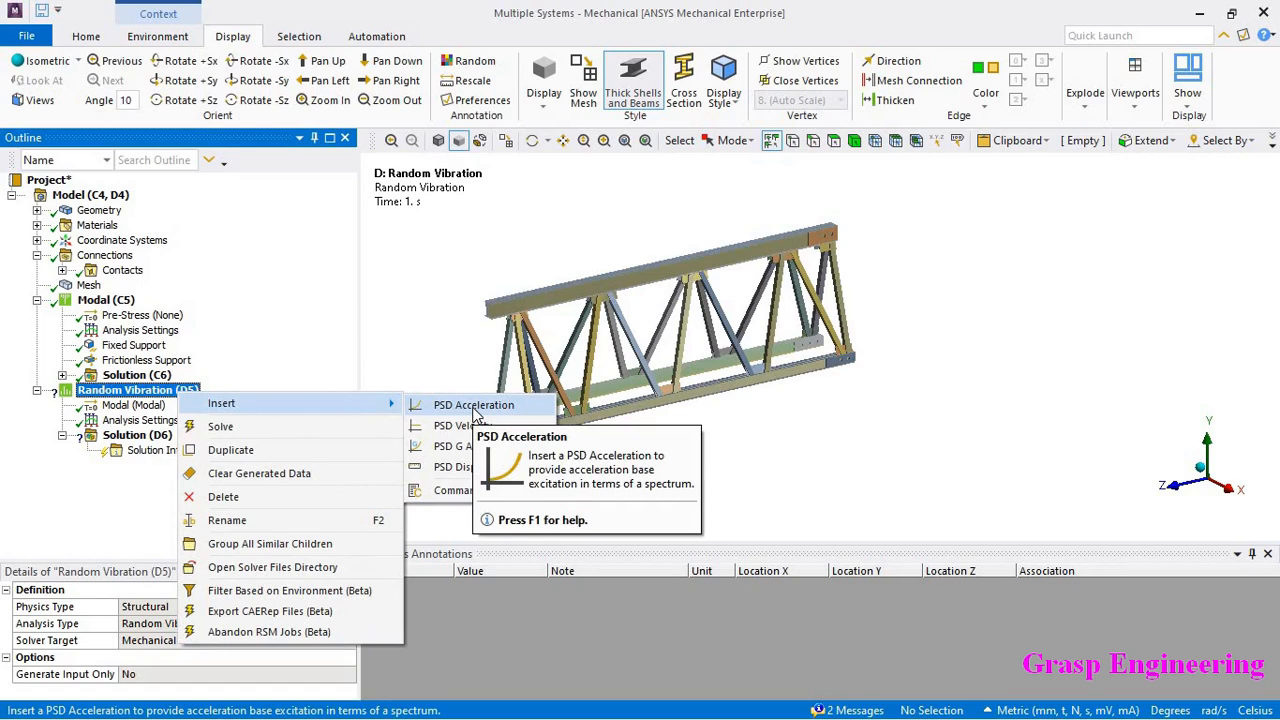
left_click(478, 410)
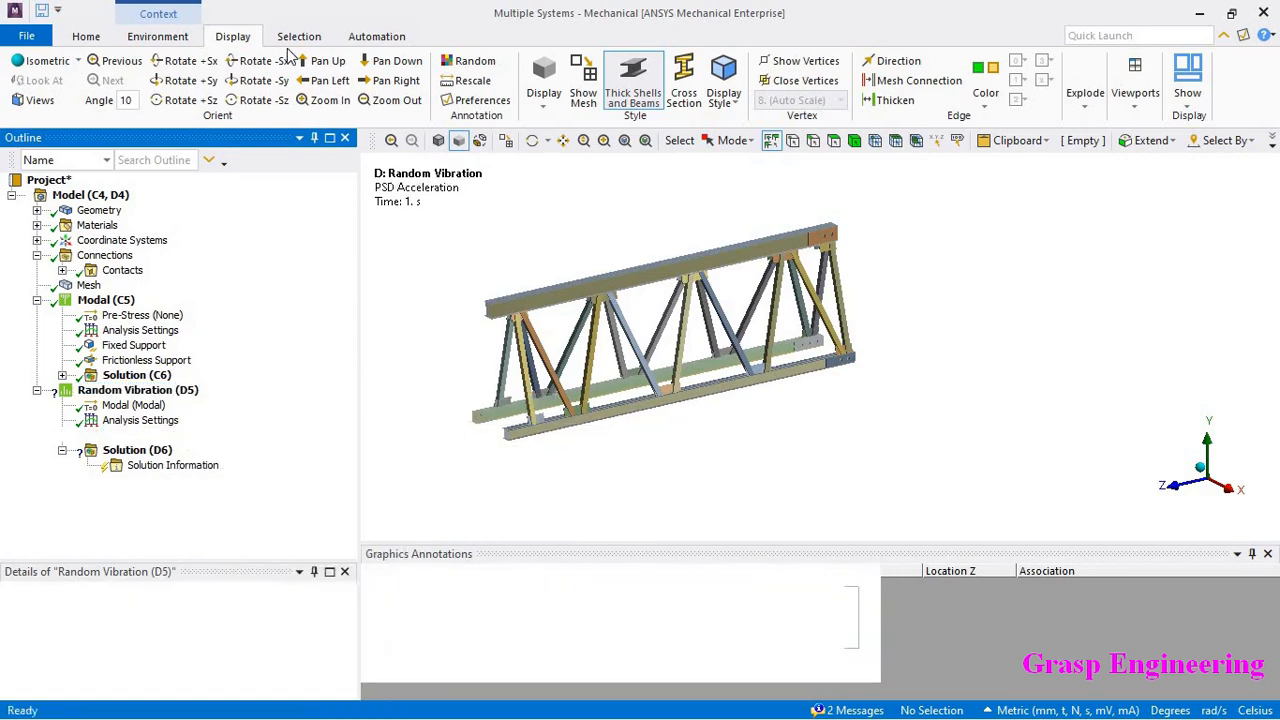
Change the unit system to U.S. Customary (in, lbm, lbf, °F, s, V, A).
left_click(86, 36)
left_click(681, 82)
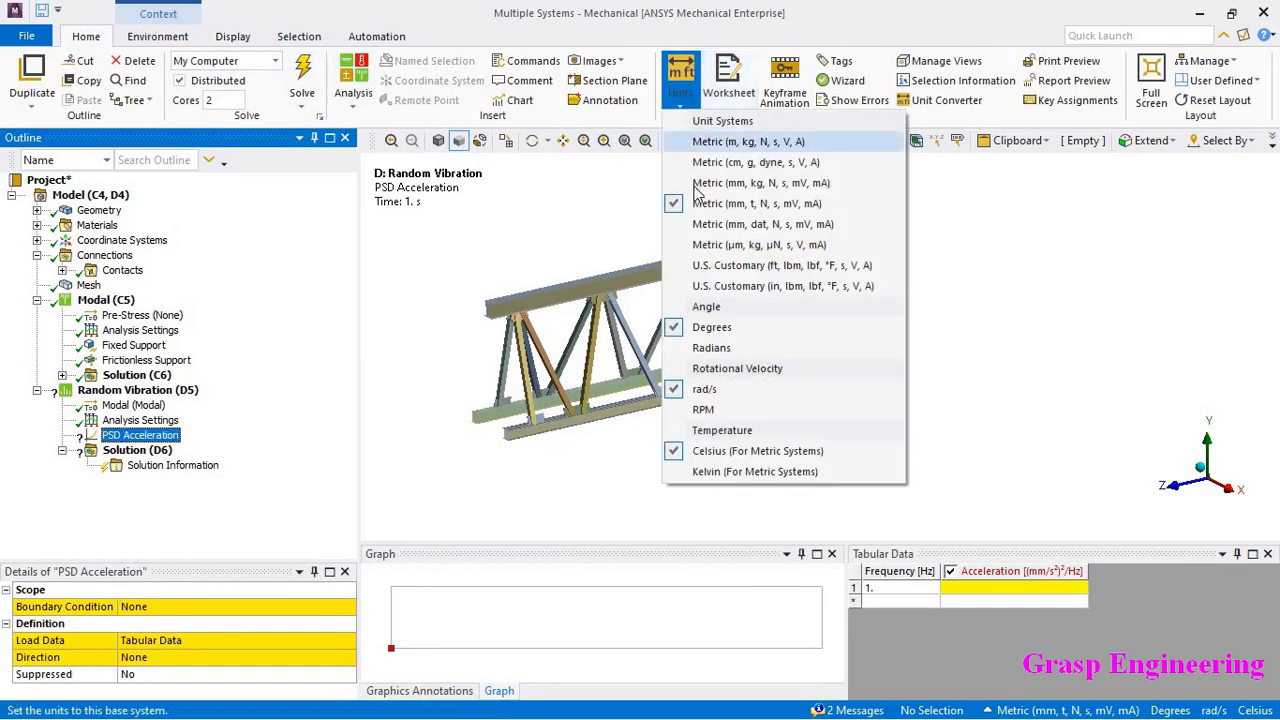
left_click(724, 286)
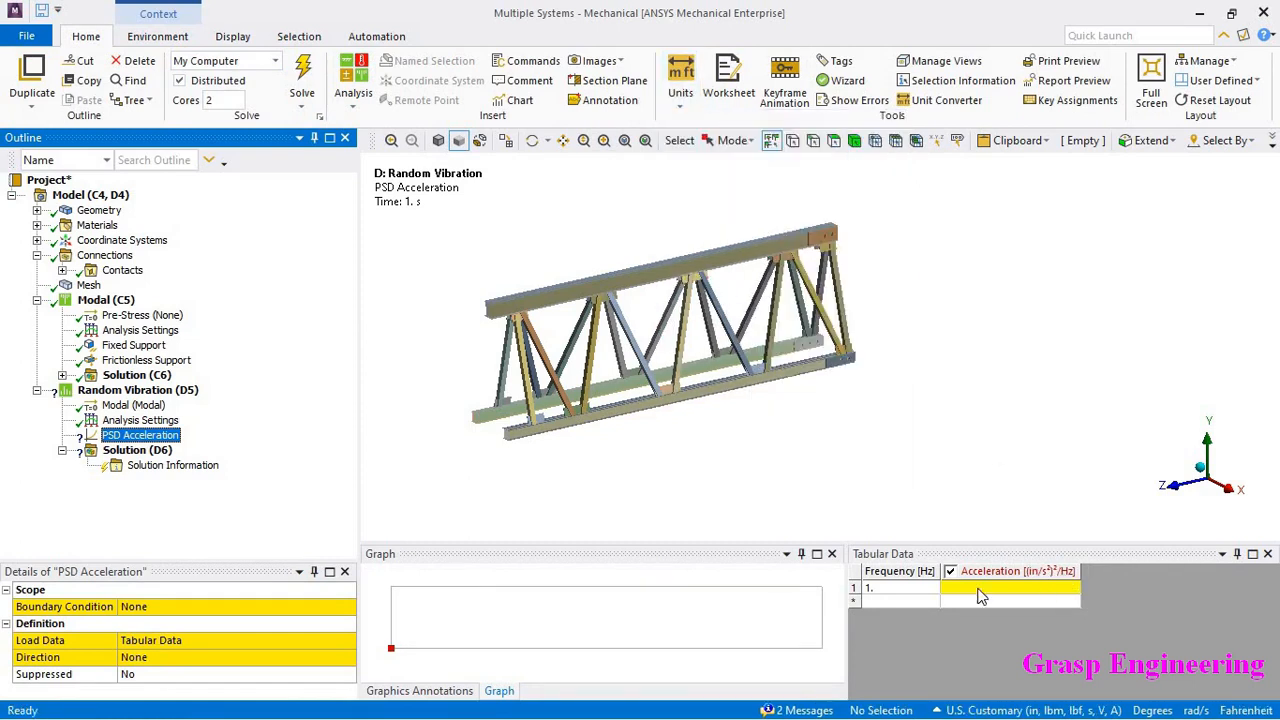
Set the PSD Acceleration's Boundary Condition to All Supports.
left_click_drag(223, 562, 302, 418)
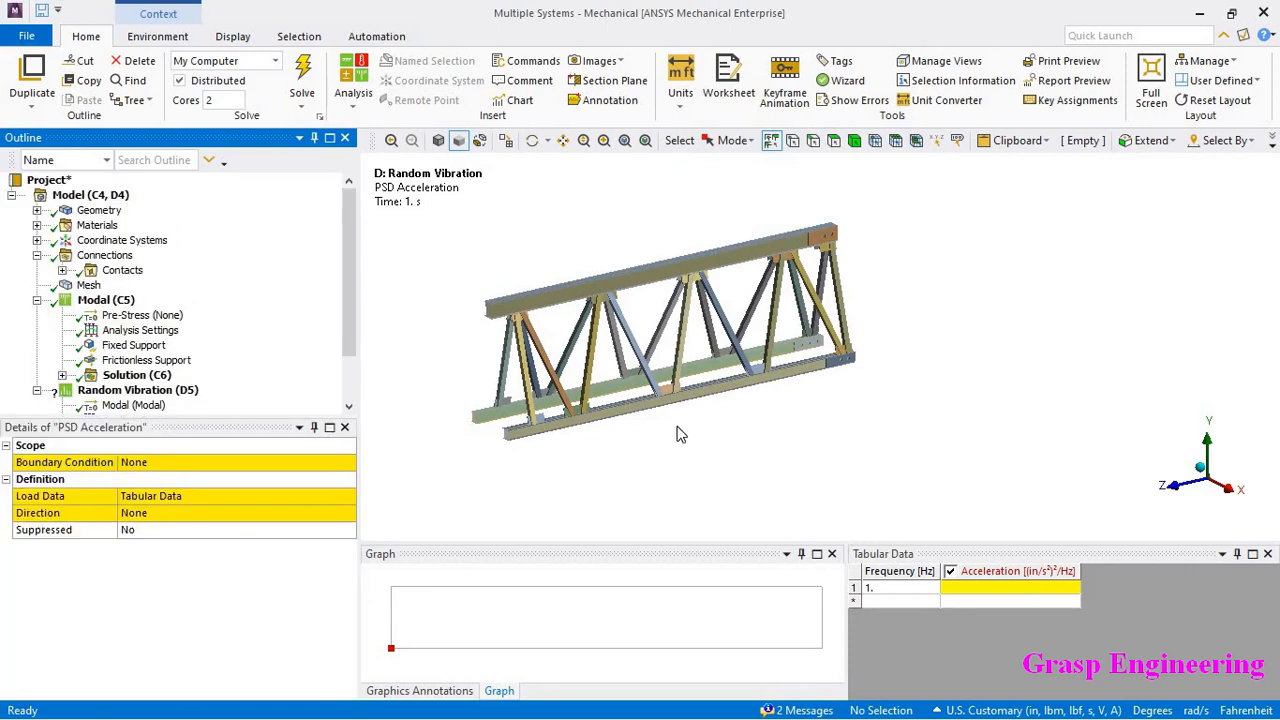
left_click(225, 516)
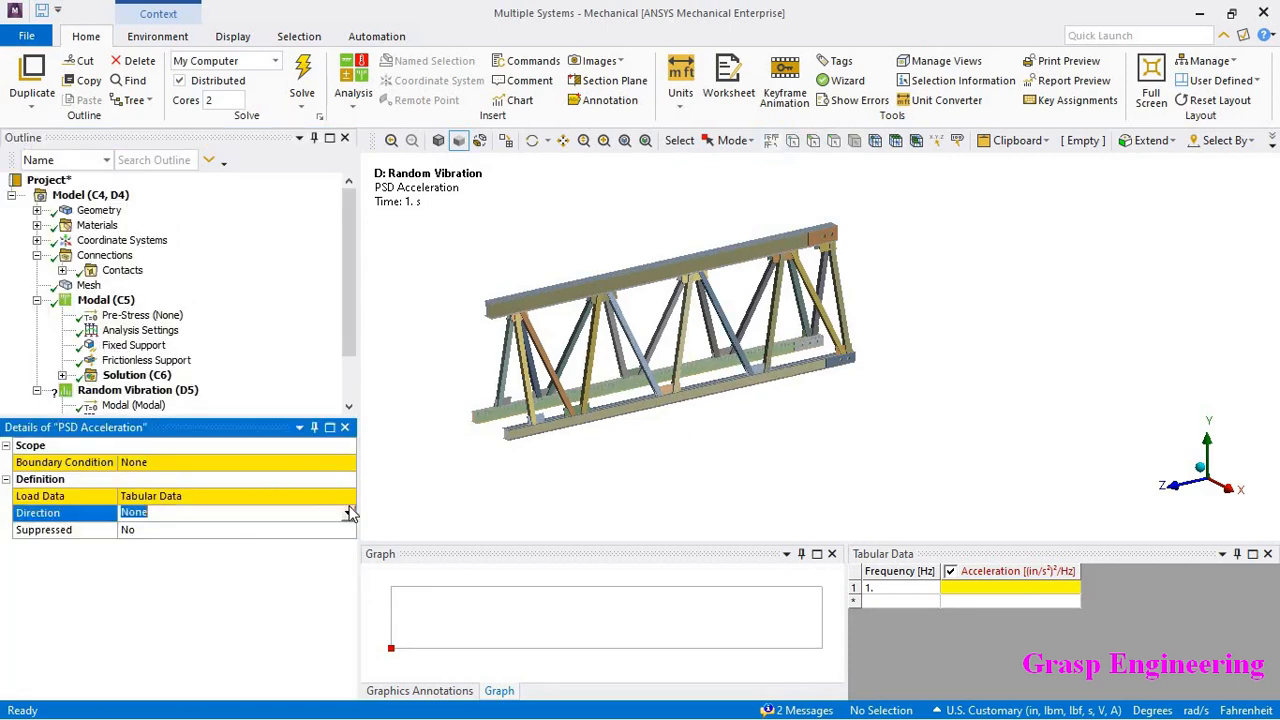
left_click(225, 515)
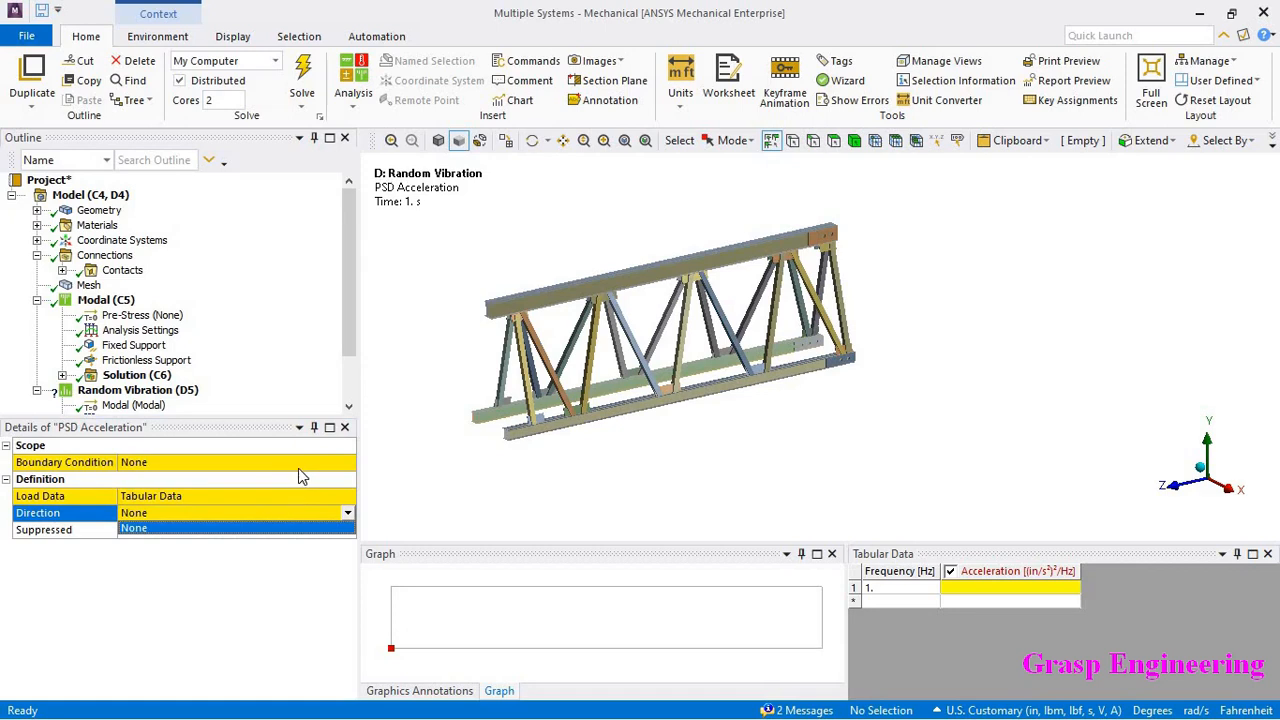
left_click(298, 464)
left_click(348, 464)
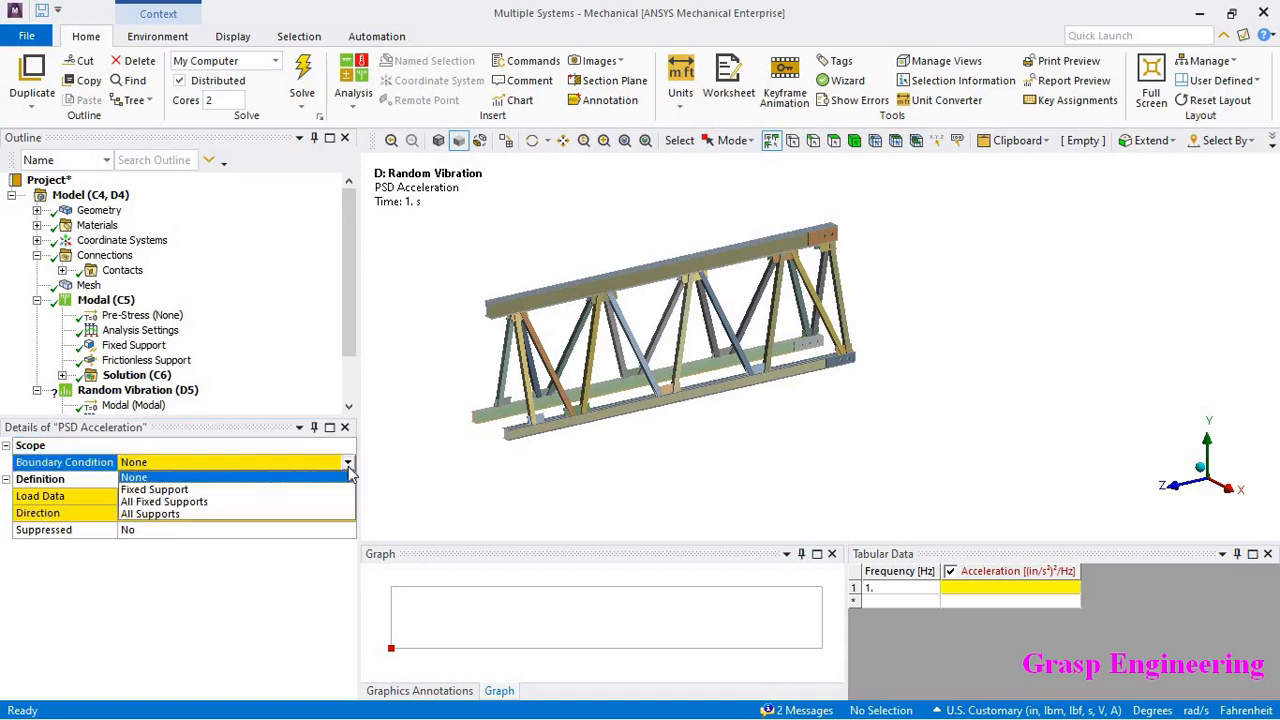
left_click(161, 516)
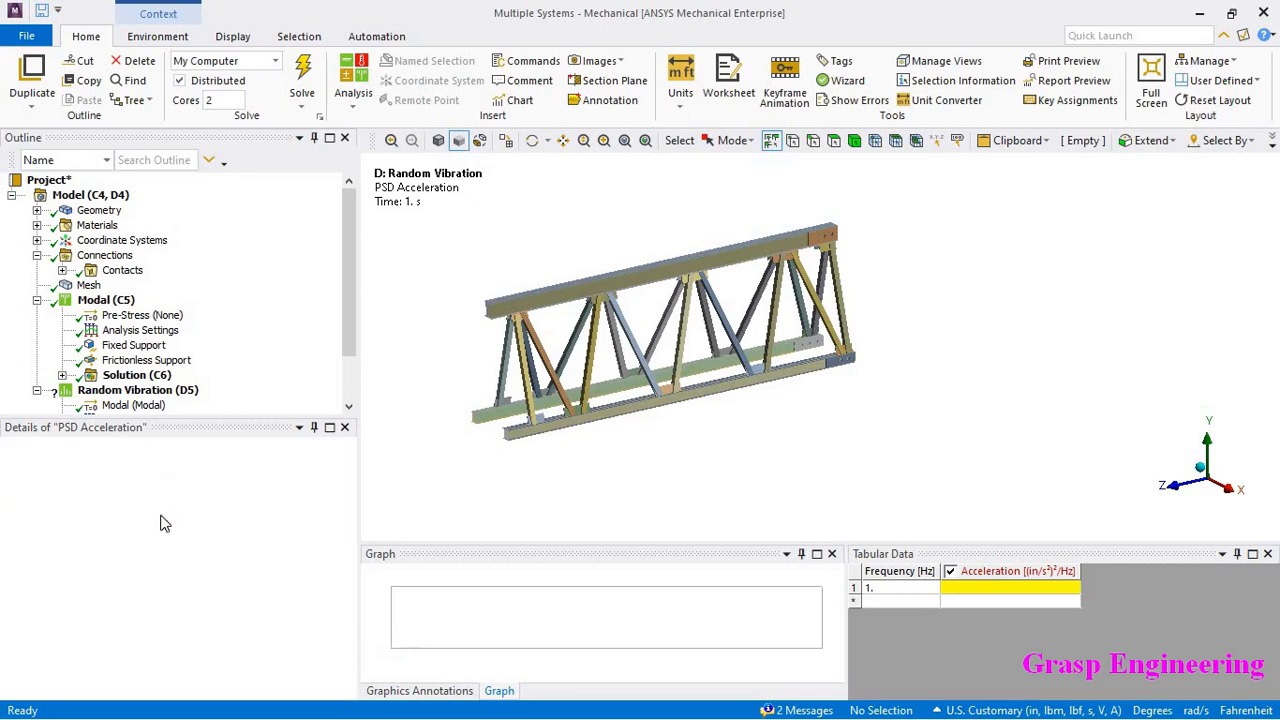
middle_click_drag(733, 334, 540, 366)
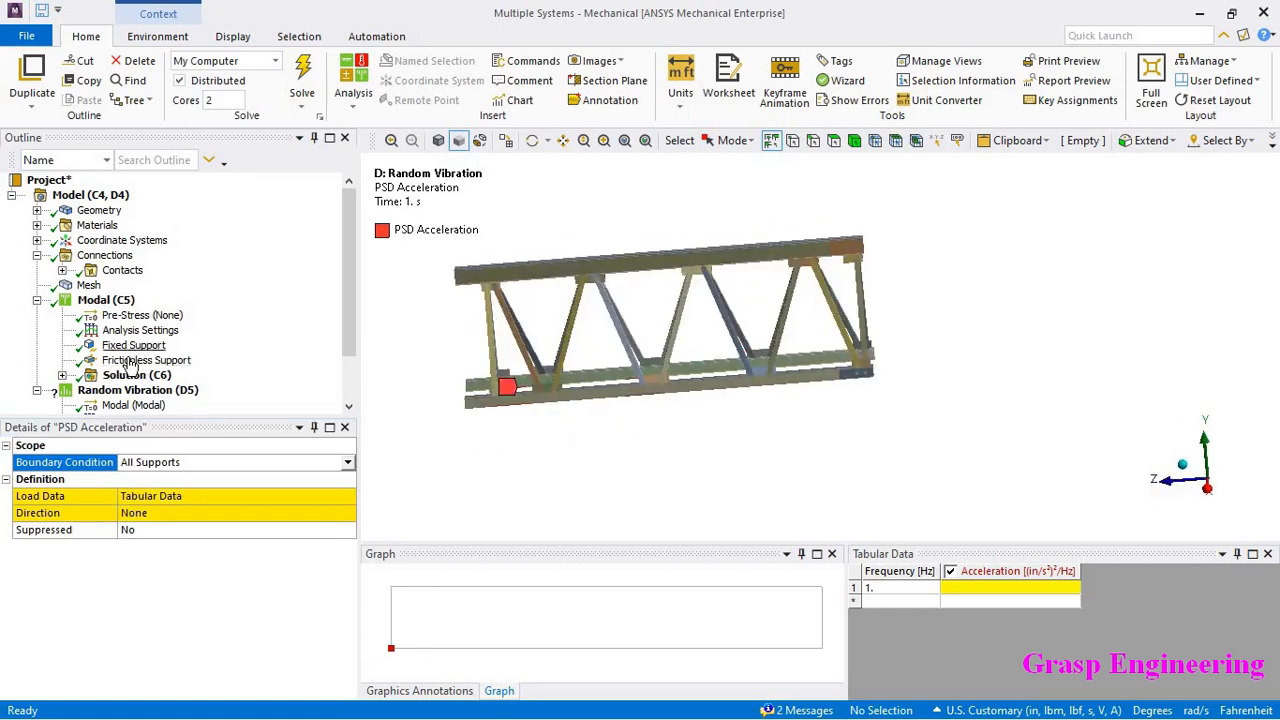
Paste the PSD table with frequencies 5, 15, 20, 30, 45, 60 Hz and accelerations 100, 200, 350, 350, 200, 200, and inspect its graph.
left_click(345, 499)
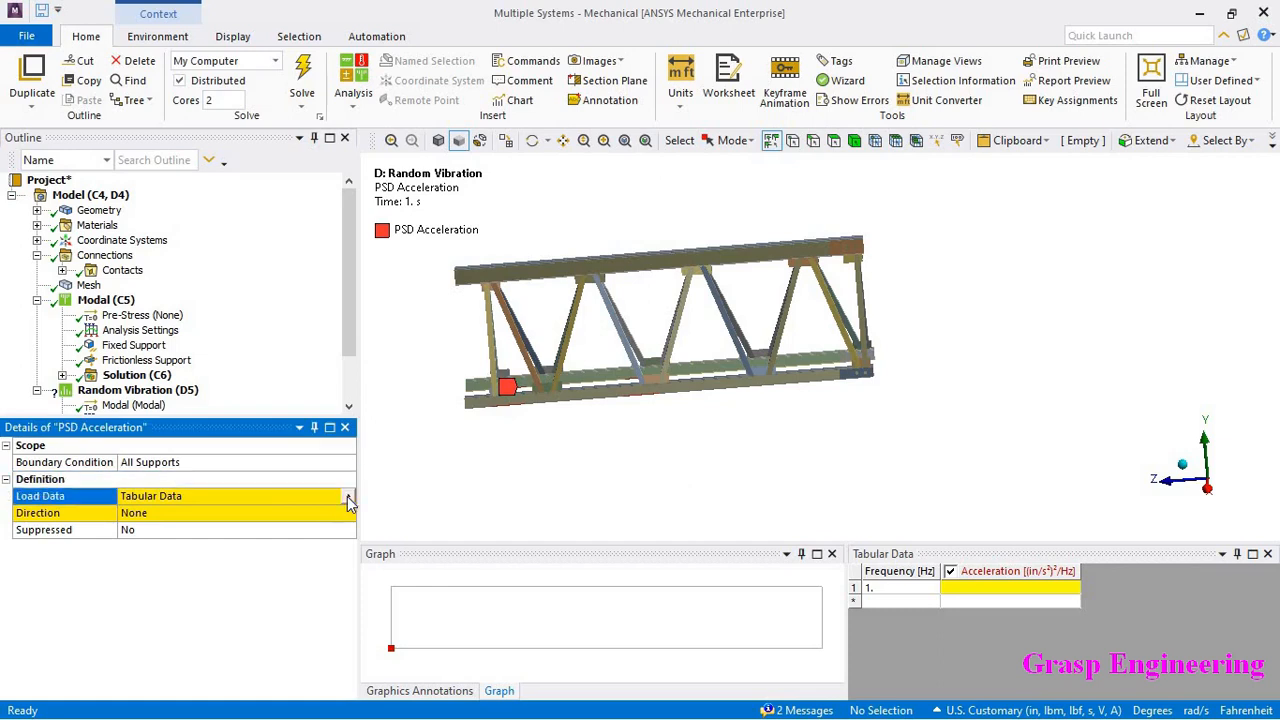
left_click(348, 499)
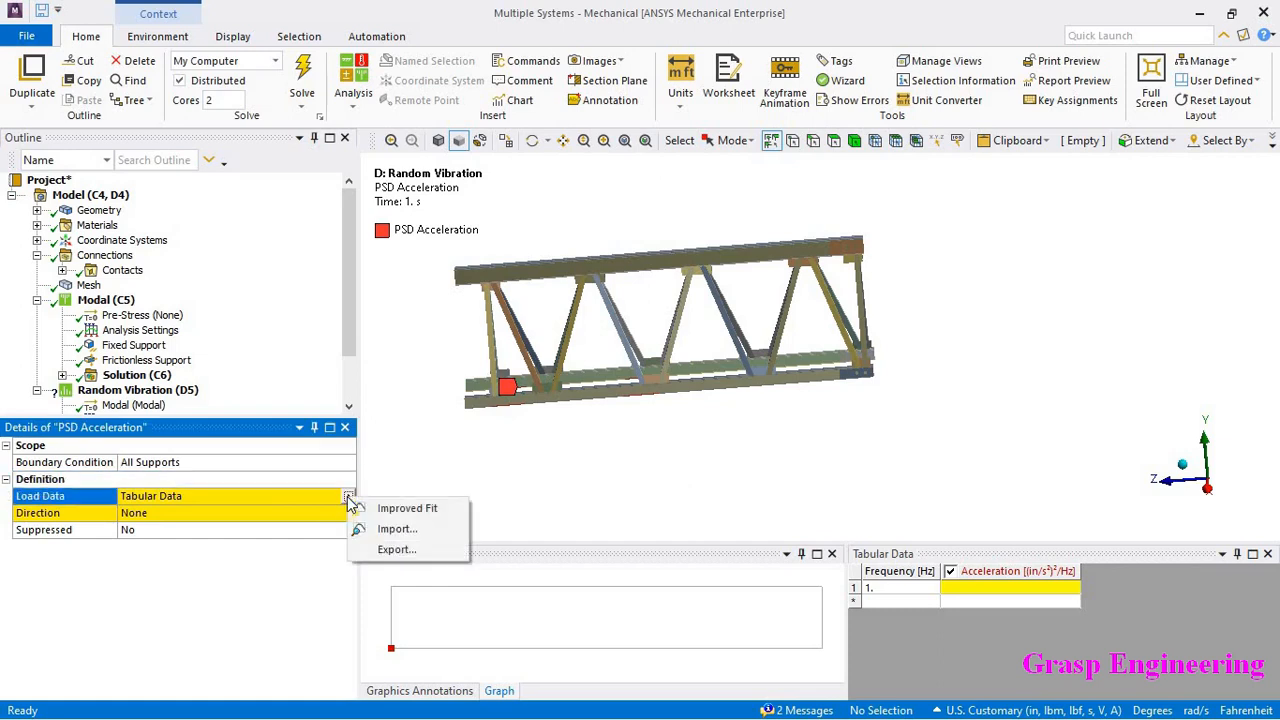
left_click(896, 588)
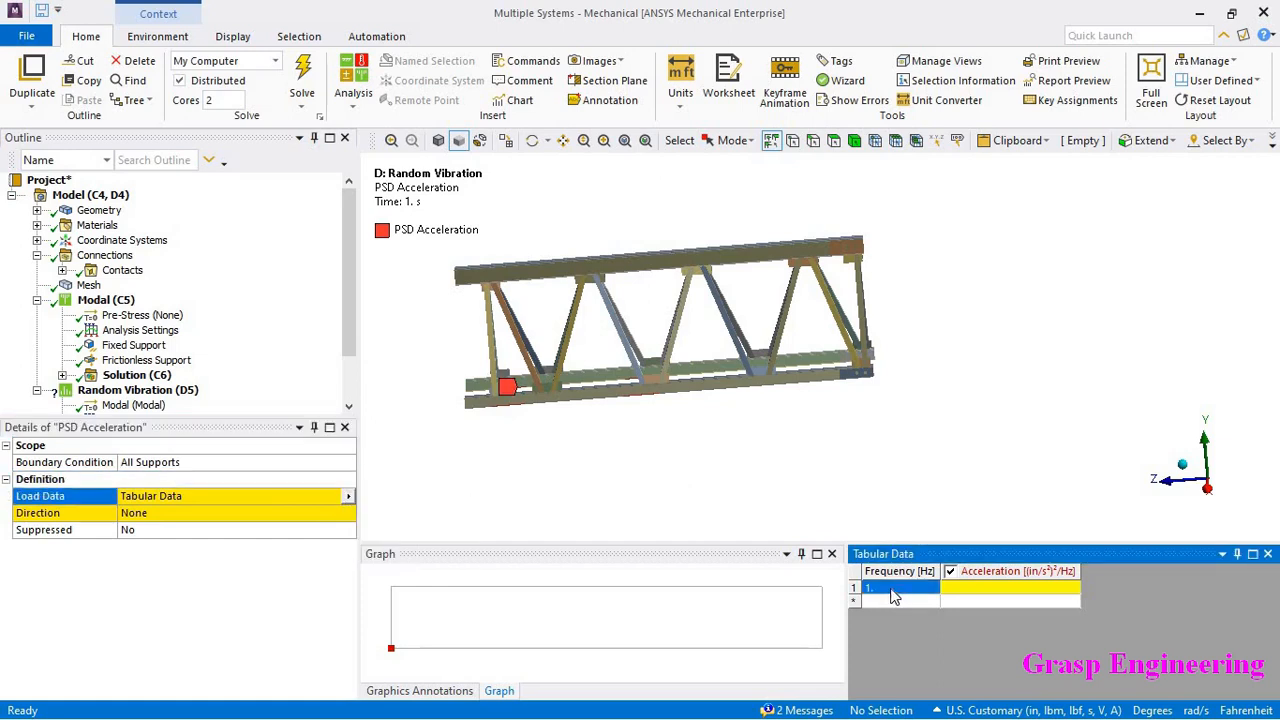
type("5.\t100. 15.\t200. 20.\t350. 30.\t350. 45.\t200. 60.\t200.")
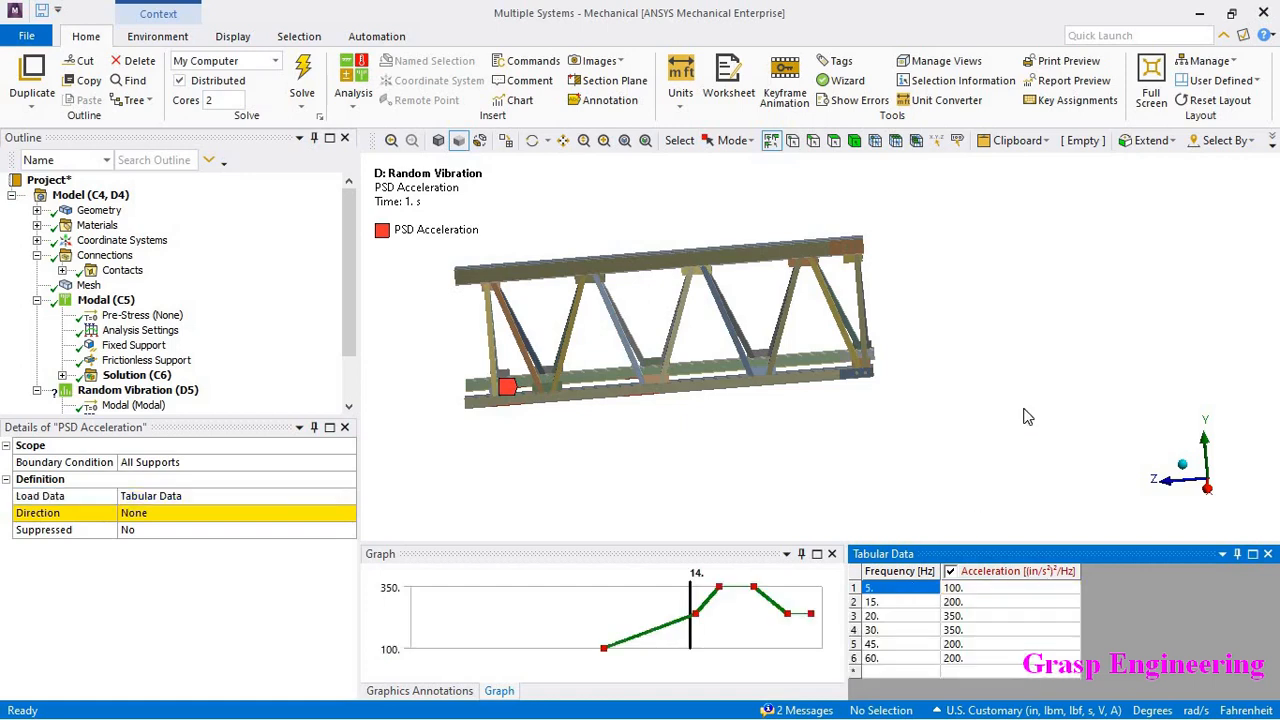
left_click(1025, 416)
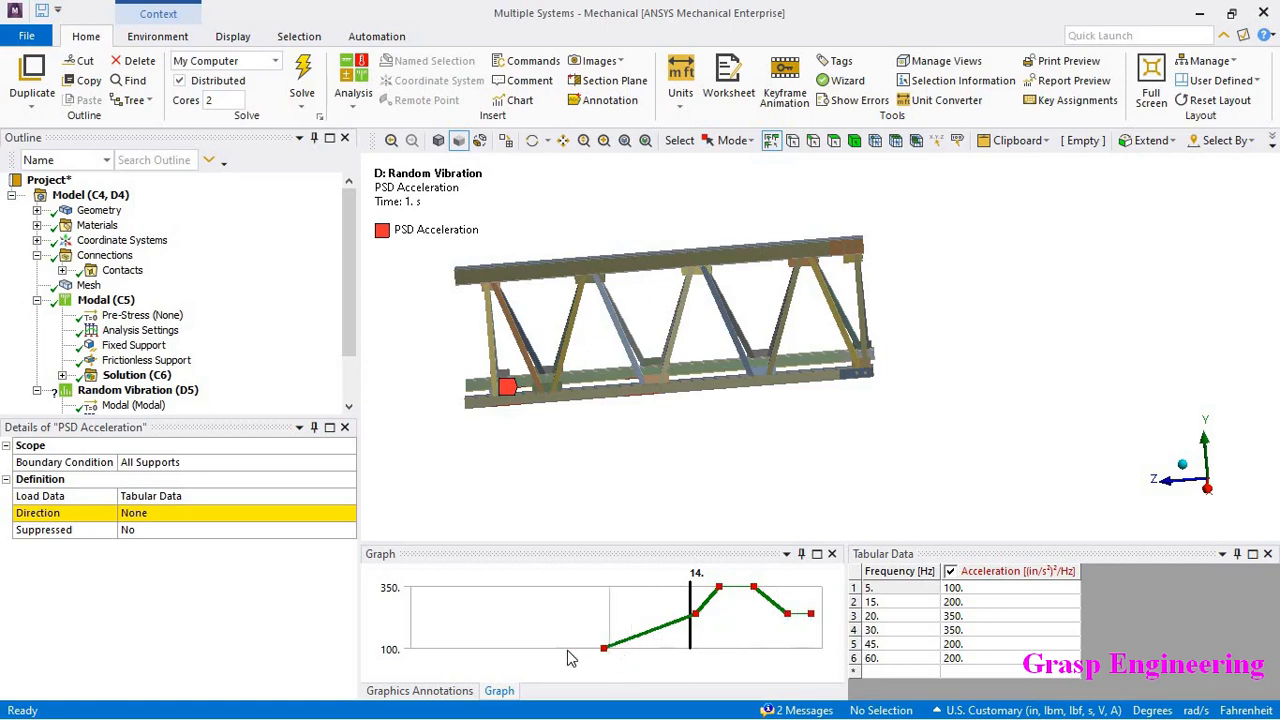
left_click_drag(734, 543, 734, 384)
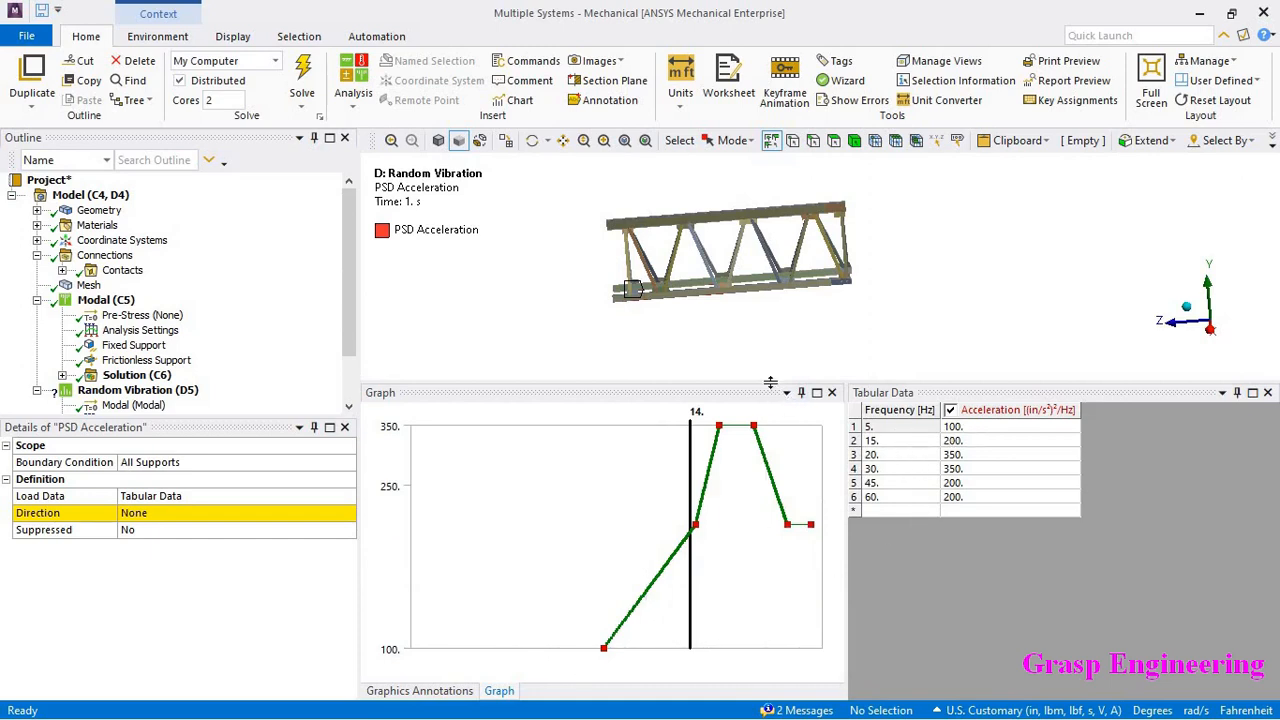
left_click_drag(768, 440, 772, 526)
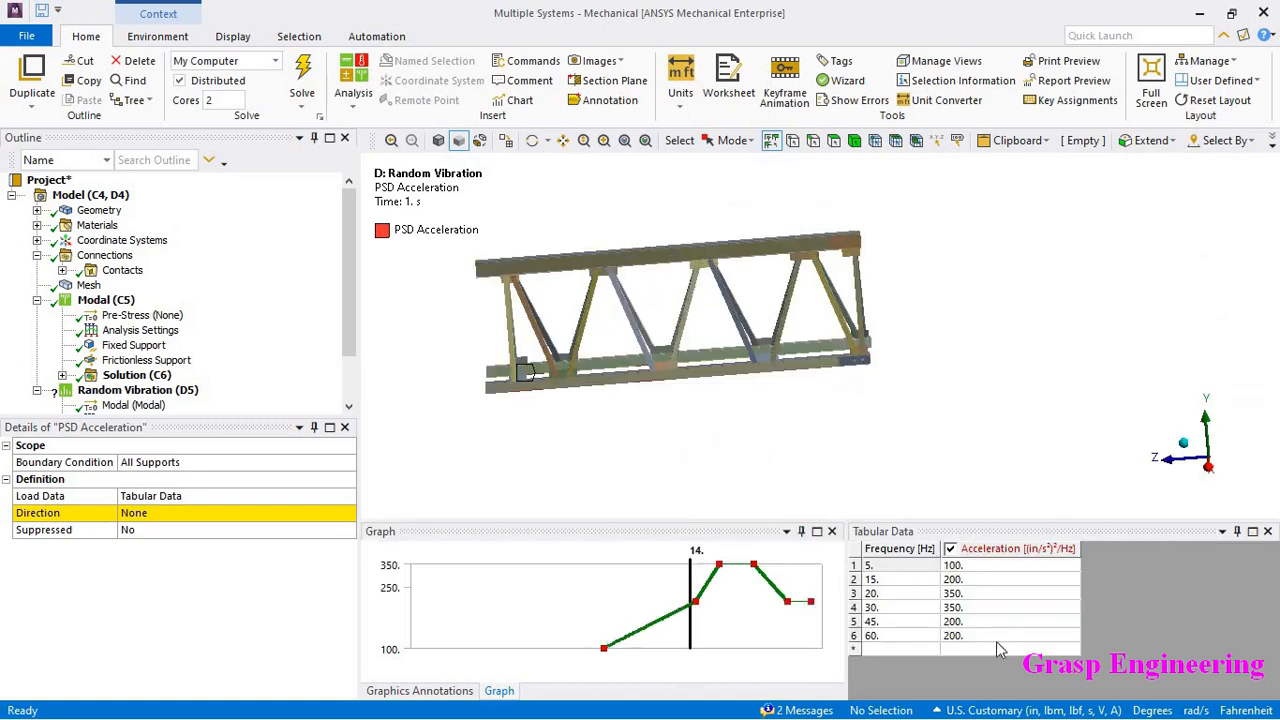
Set the PSD Acceleration's Direction to Z Axis and select the Random Vibration analysis in the enlarged outline.
left_click(298, 512)
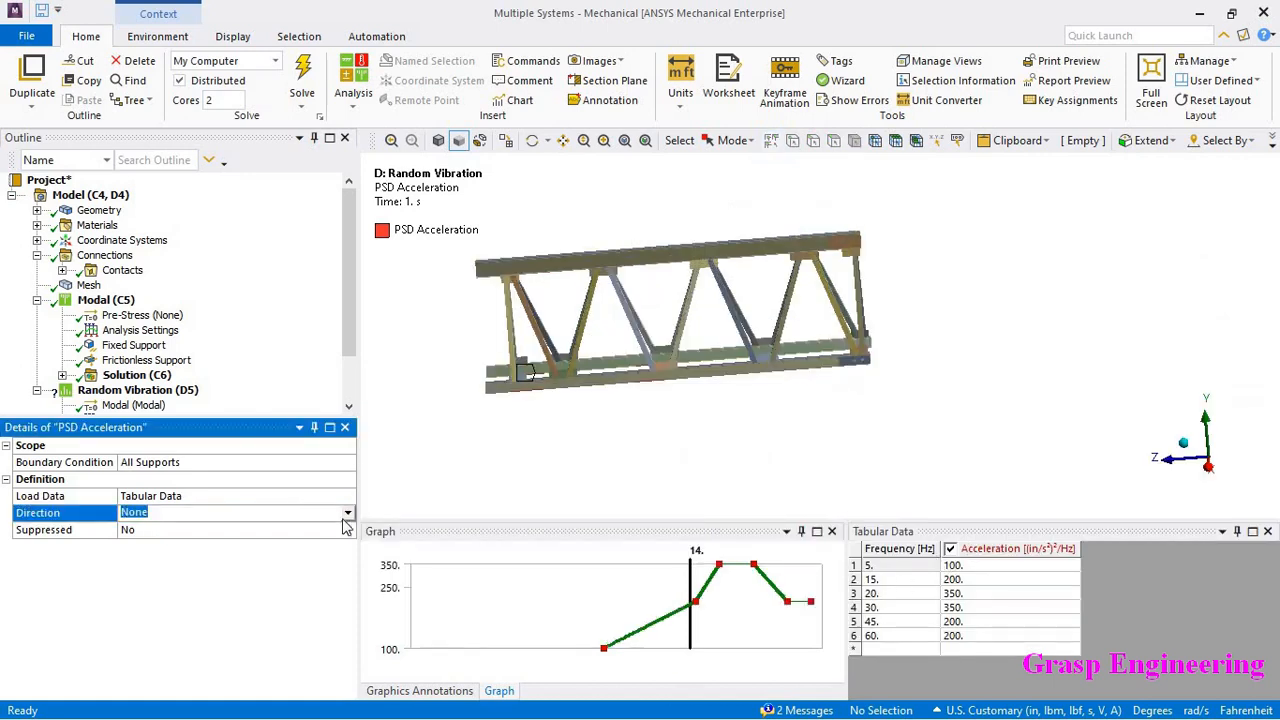
left_click(347, 515)
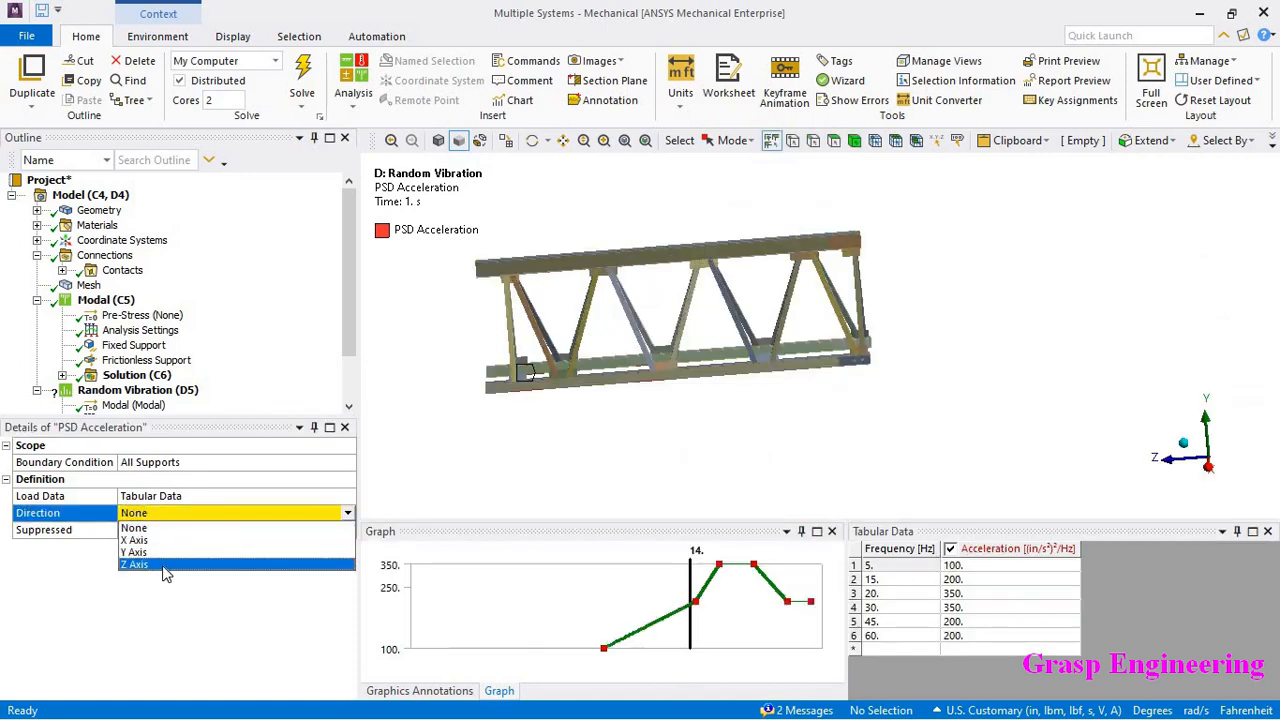
left_click(165, 569)
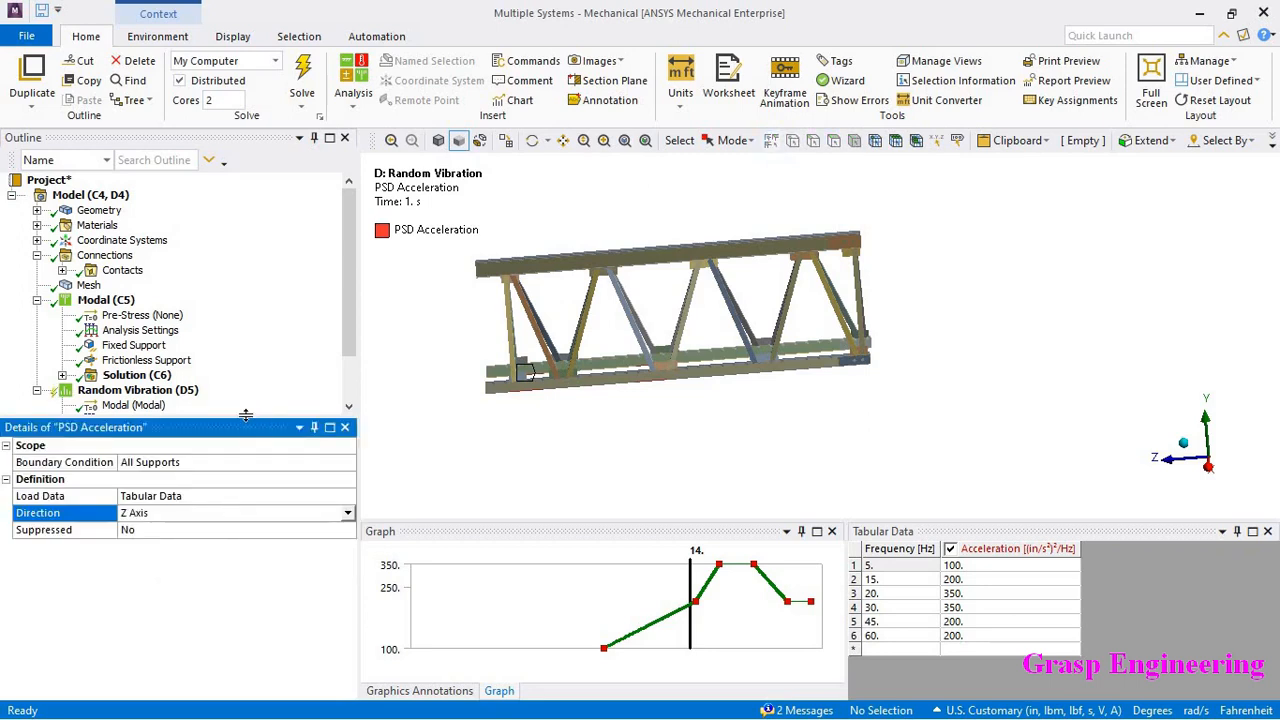
left_click_drag(244, 416, 226, 544)
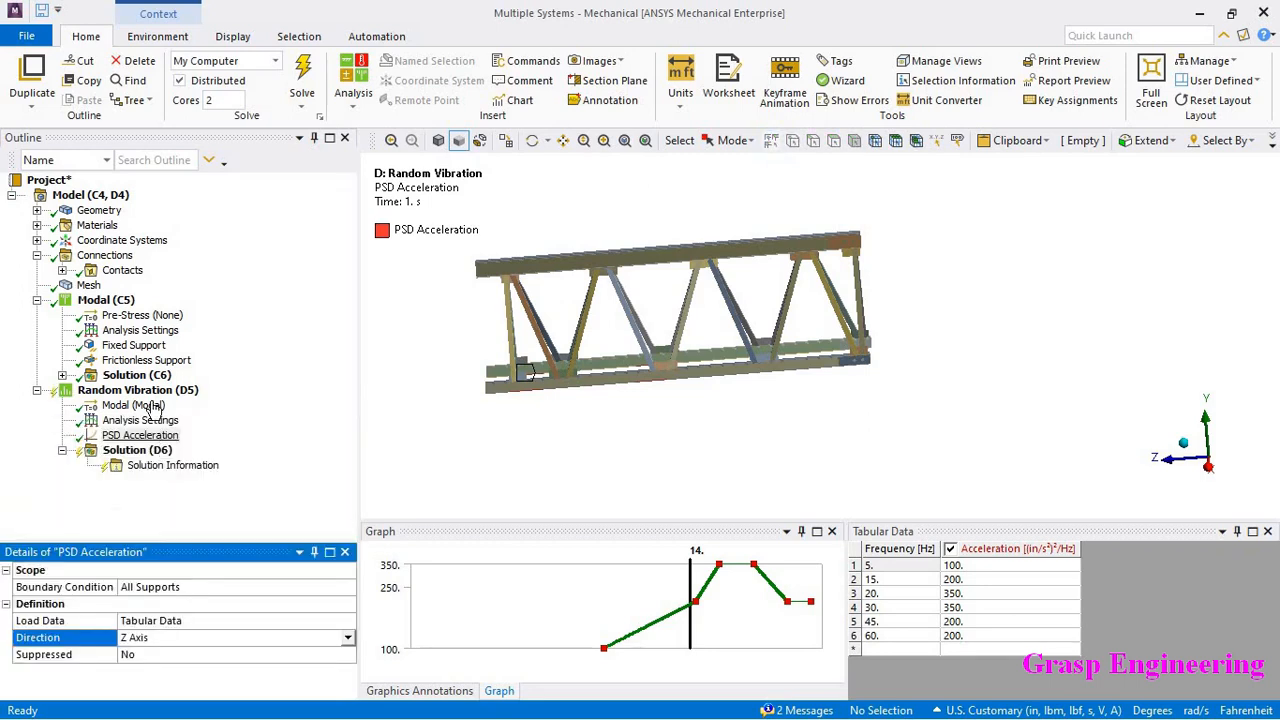
right_click(178, 391)
key("Escape")
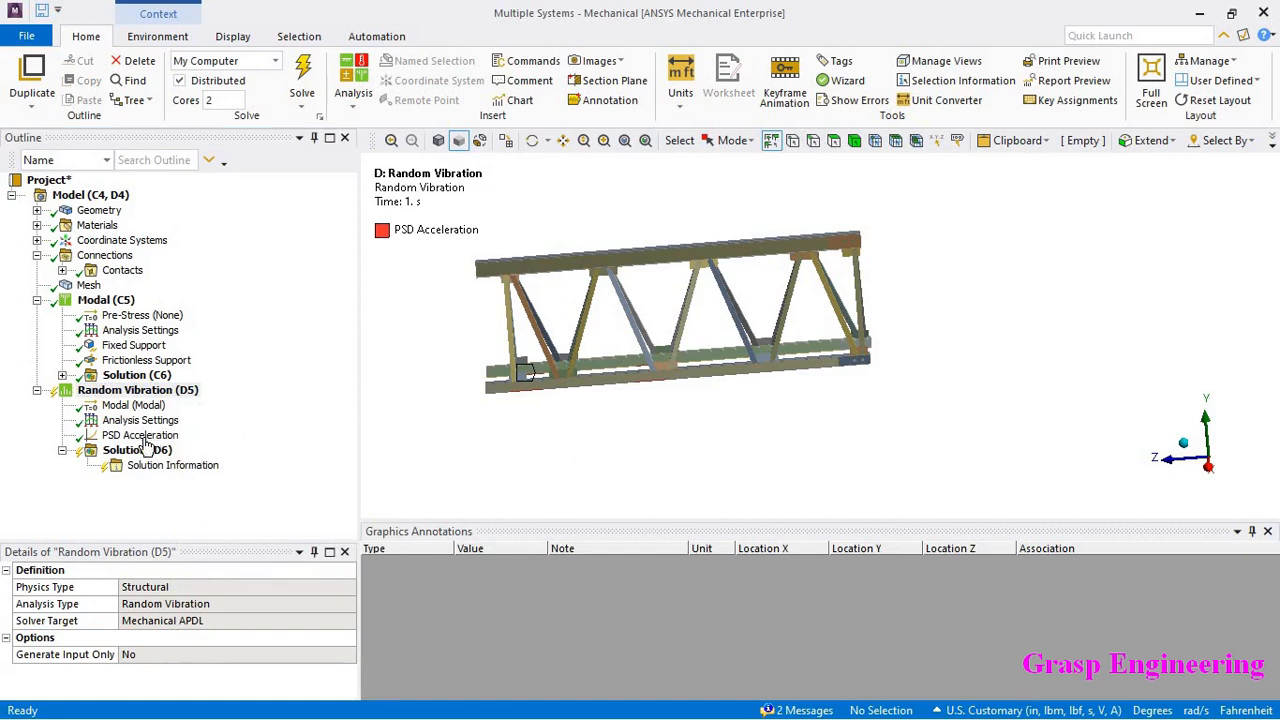
Review the PSD Acceleration load, the modal Fixed Support and the random vibration Analysis Settings.
left_click(142, 437)
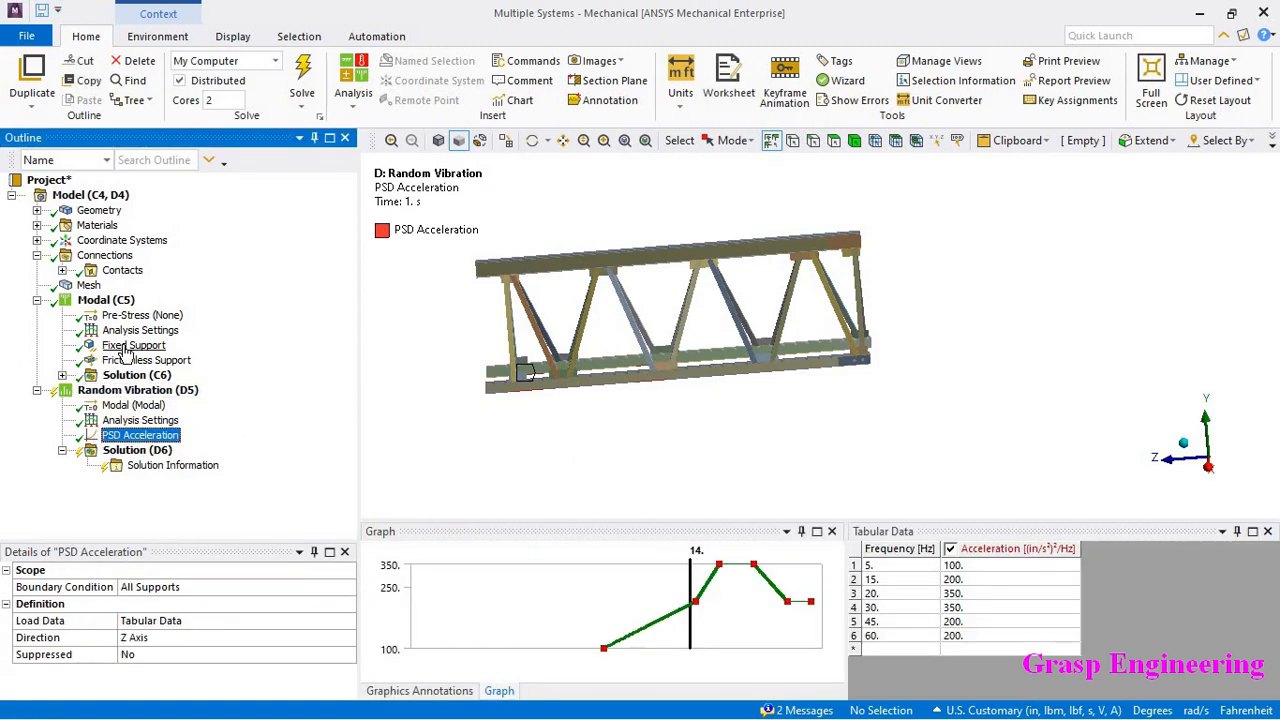
left_click(126, 346)
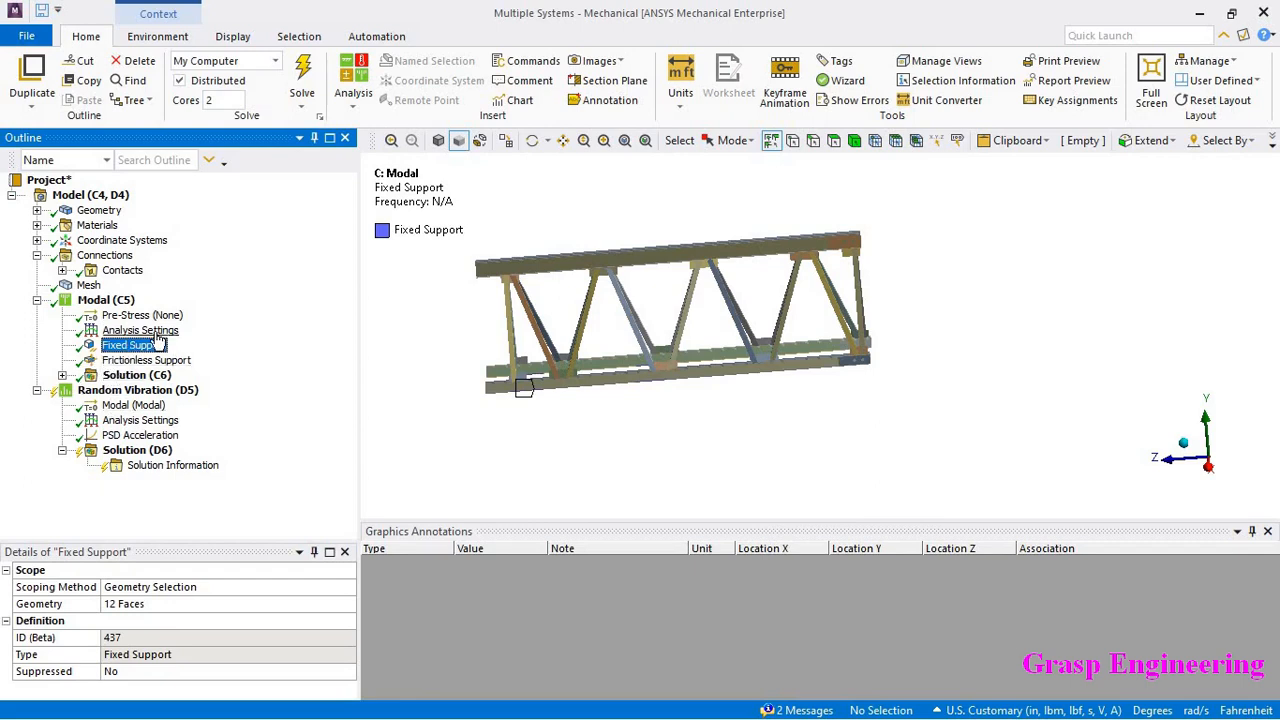
left_click(140, 420)
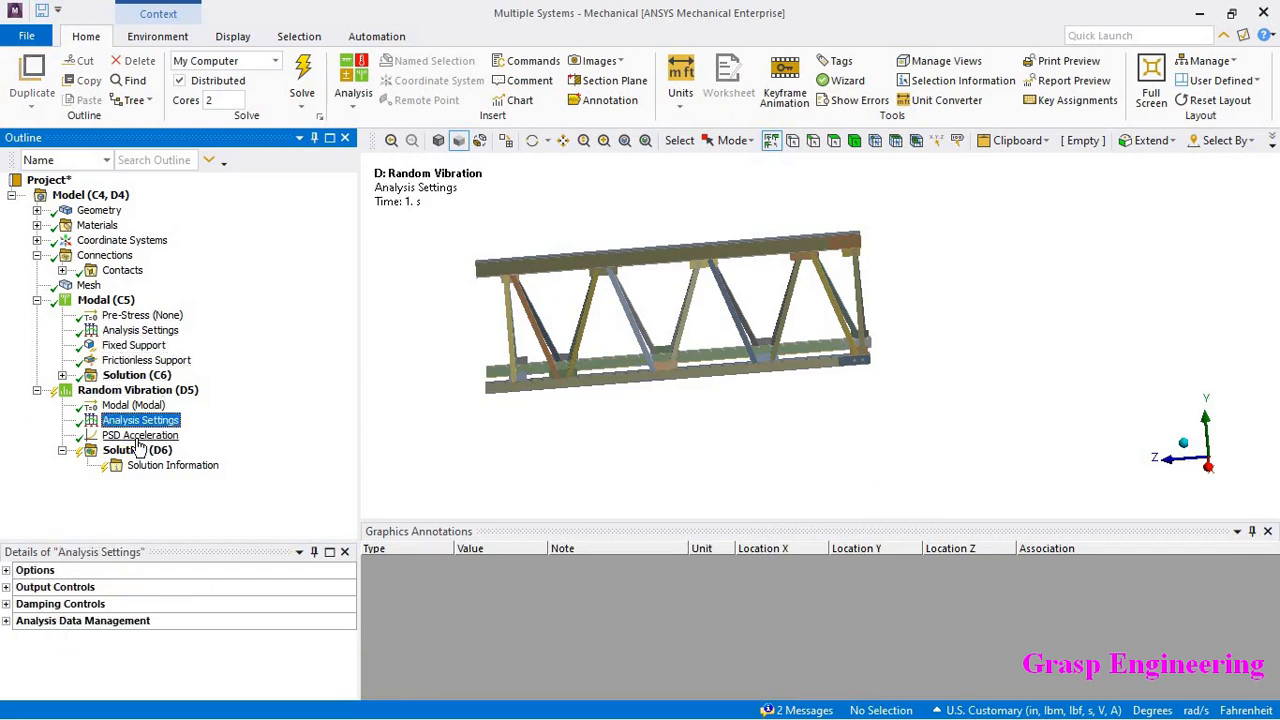
left_click(138, 436)
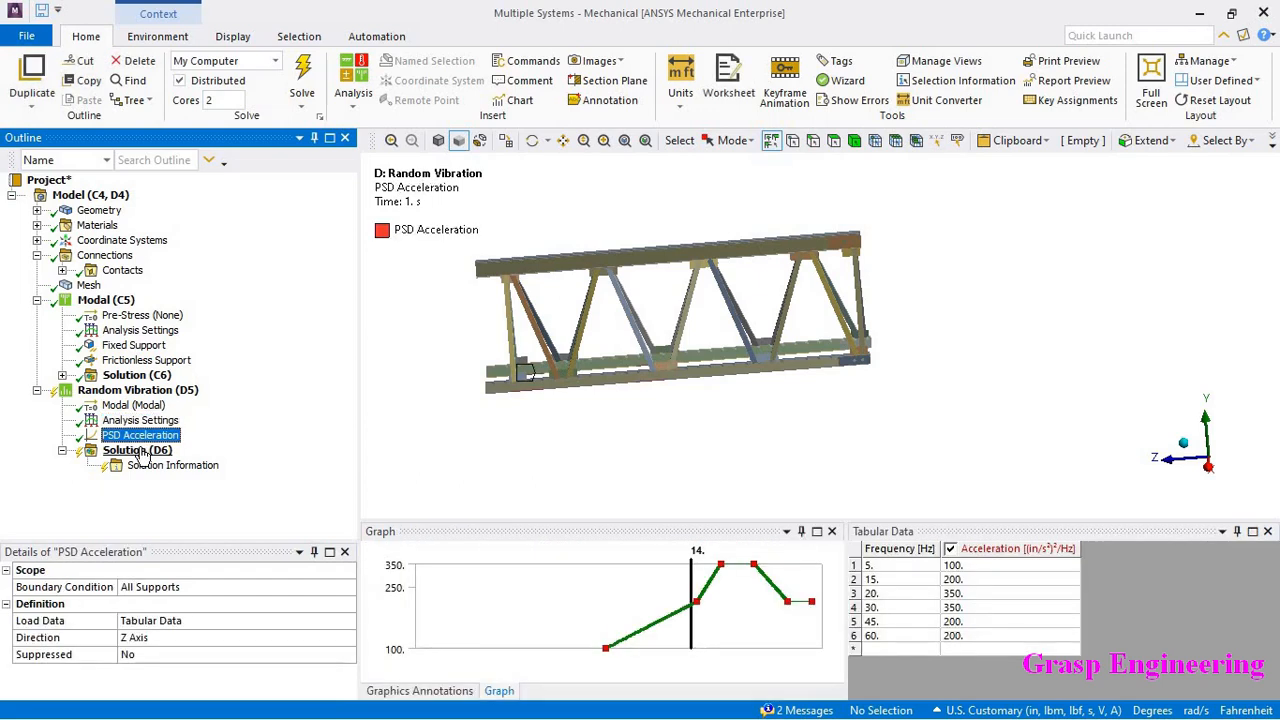
Try to solve the Random Vibration analysis and read the full text of the error message it produces.
right_click(150, 452)
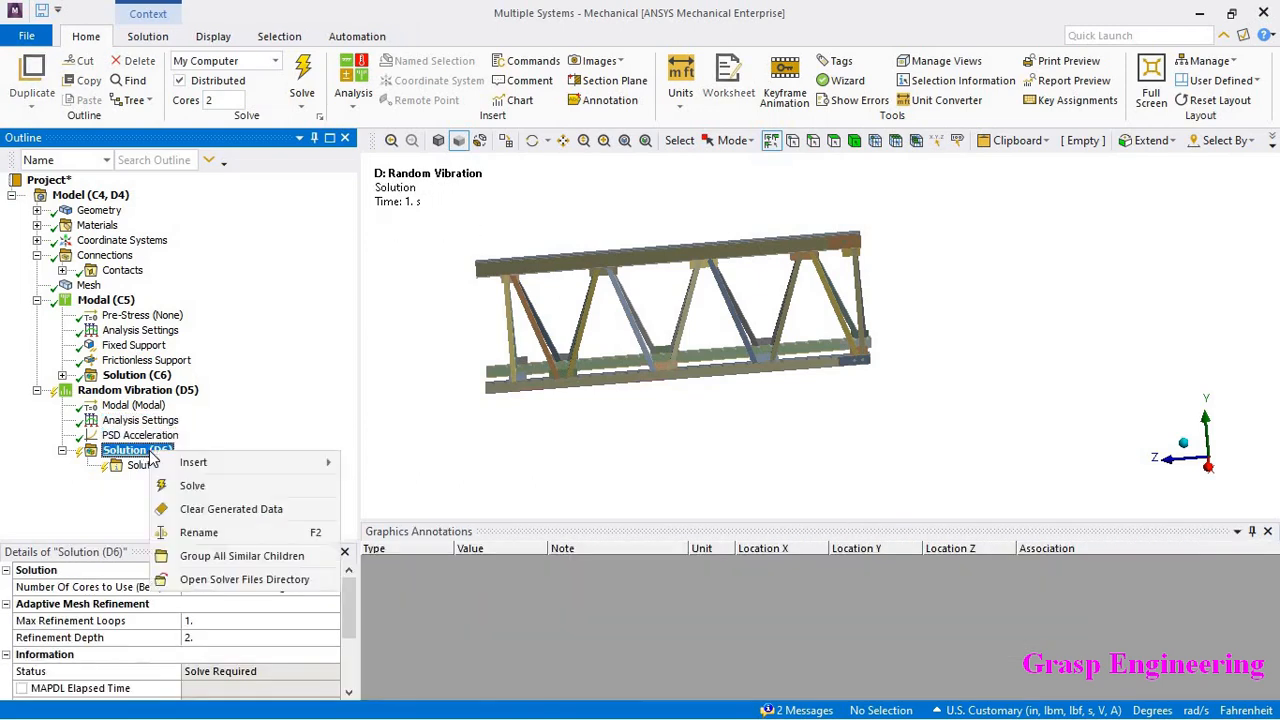
left_click(193, 486)
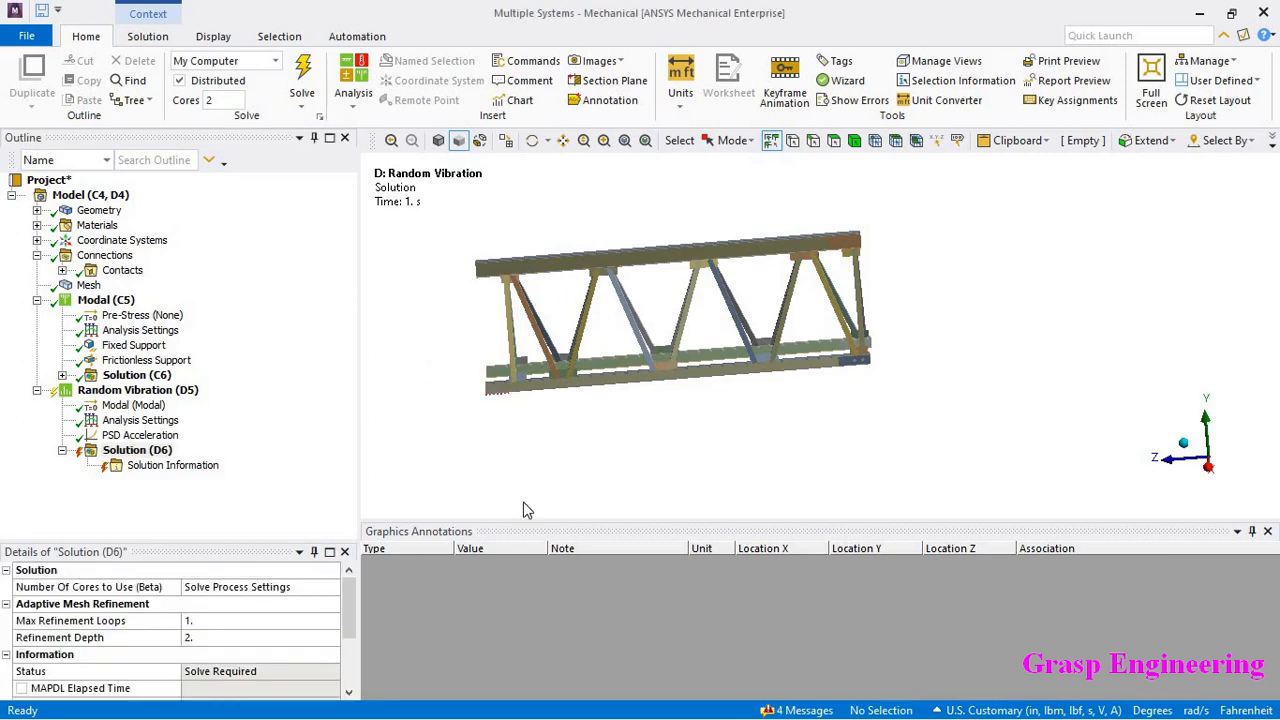
left_click(791, 711)
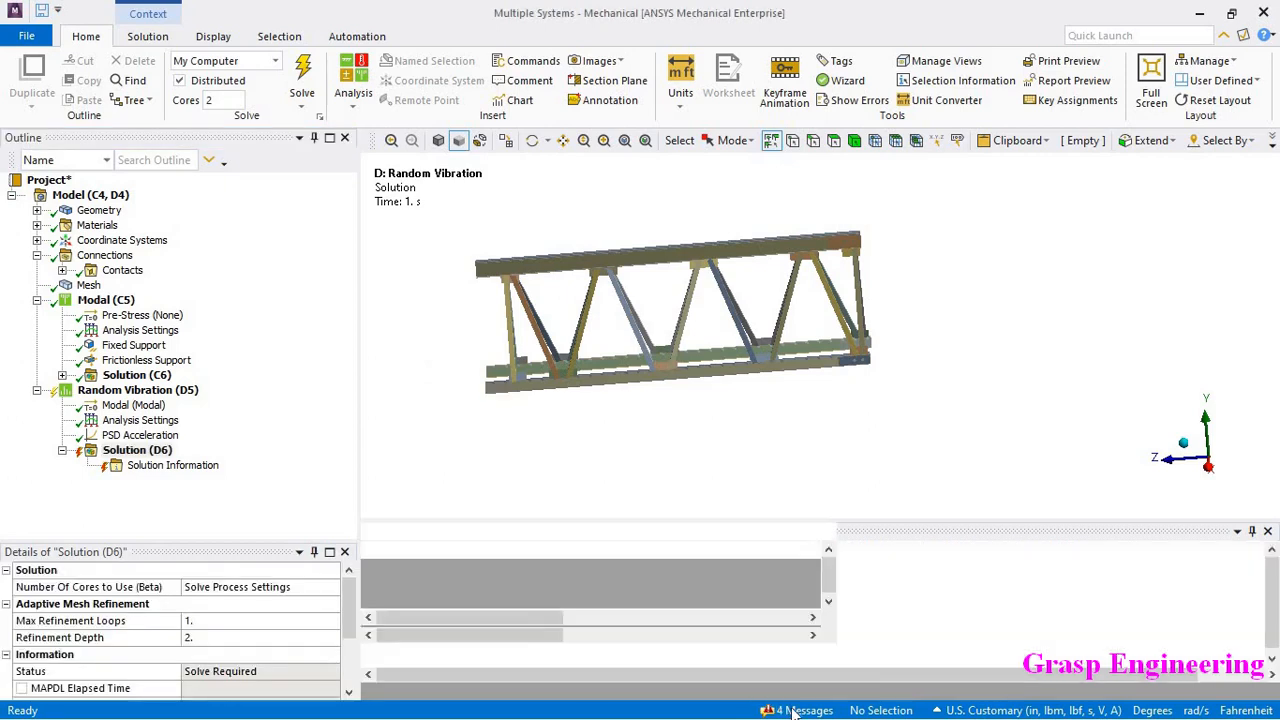
left_click(521, 568)
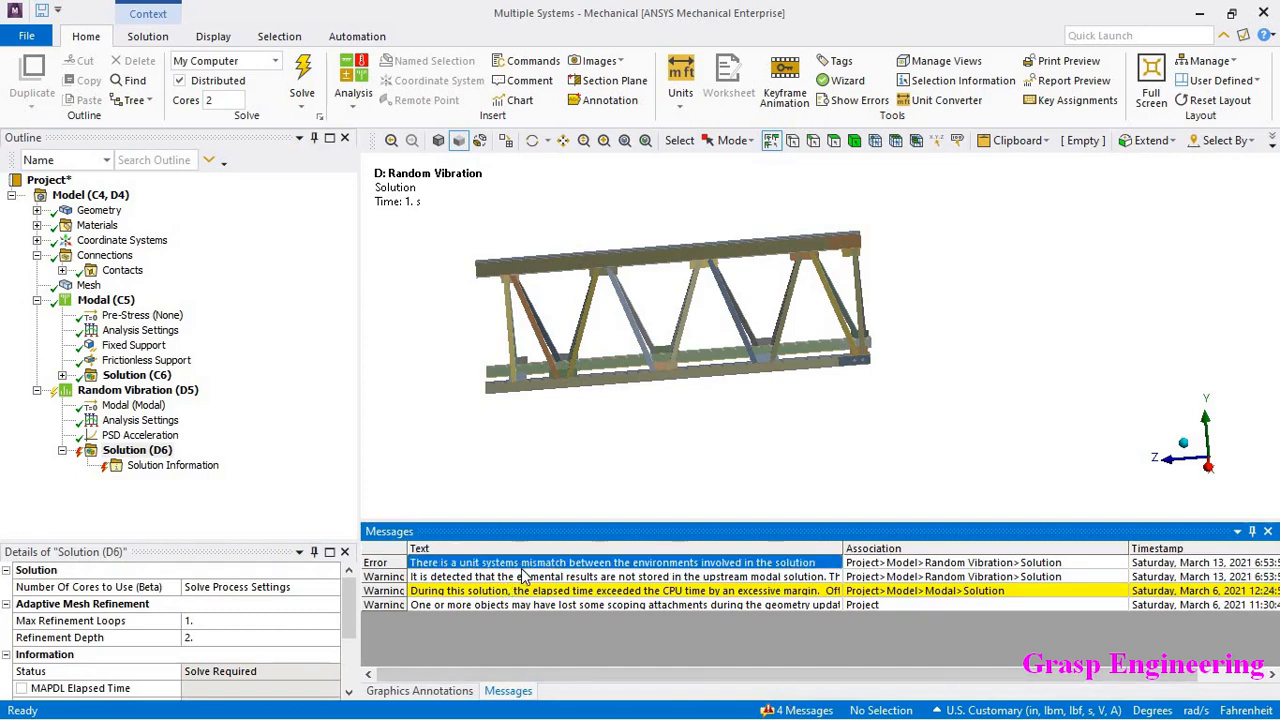
double_click(521, 568)
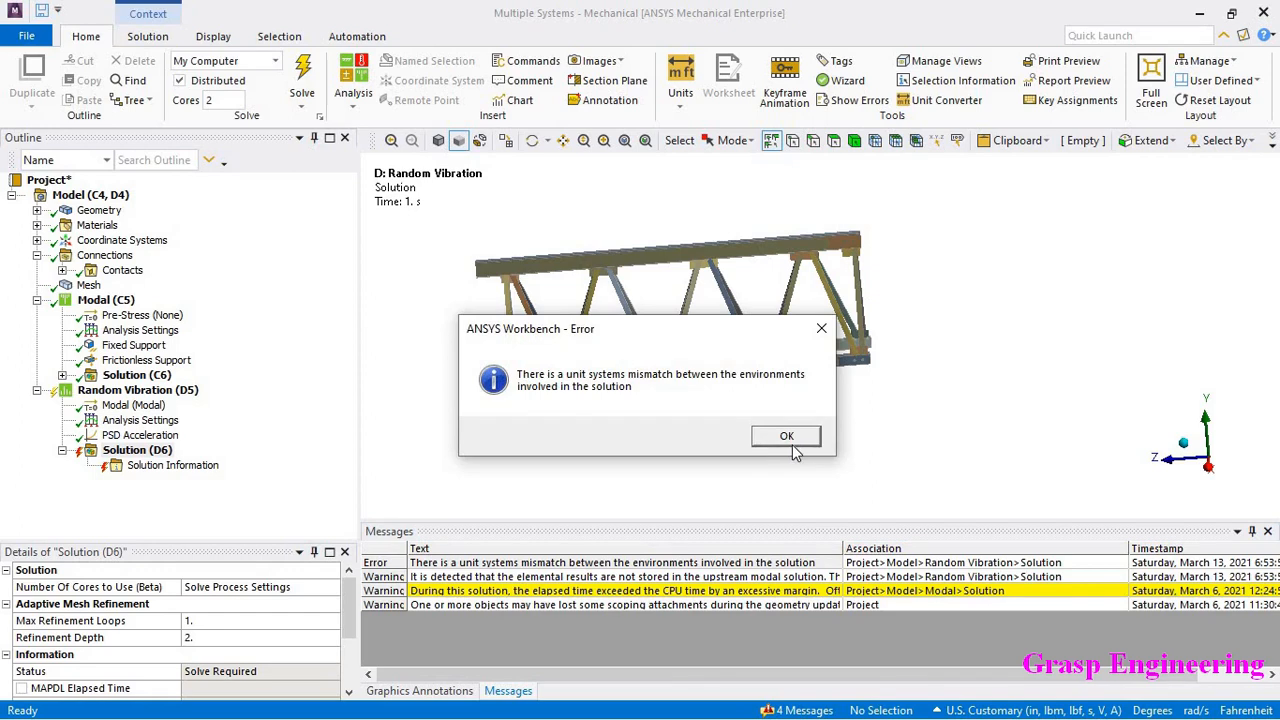
left_click(786, 437)
Change the unit system to Metric (mm, t, N, s, mV, mA) and check that it is the active one.
left_click(680, 80)
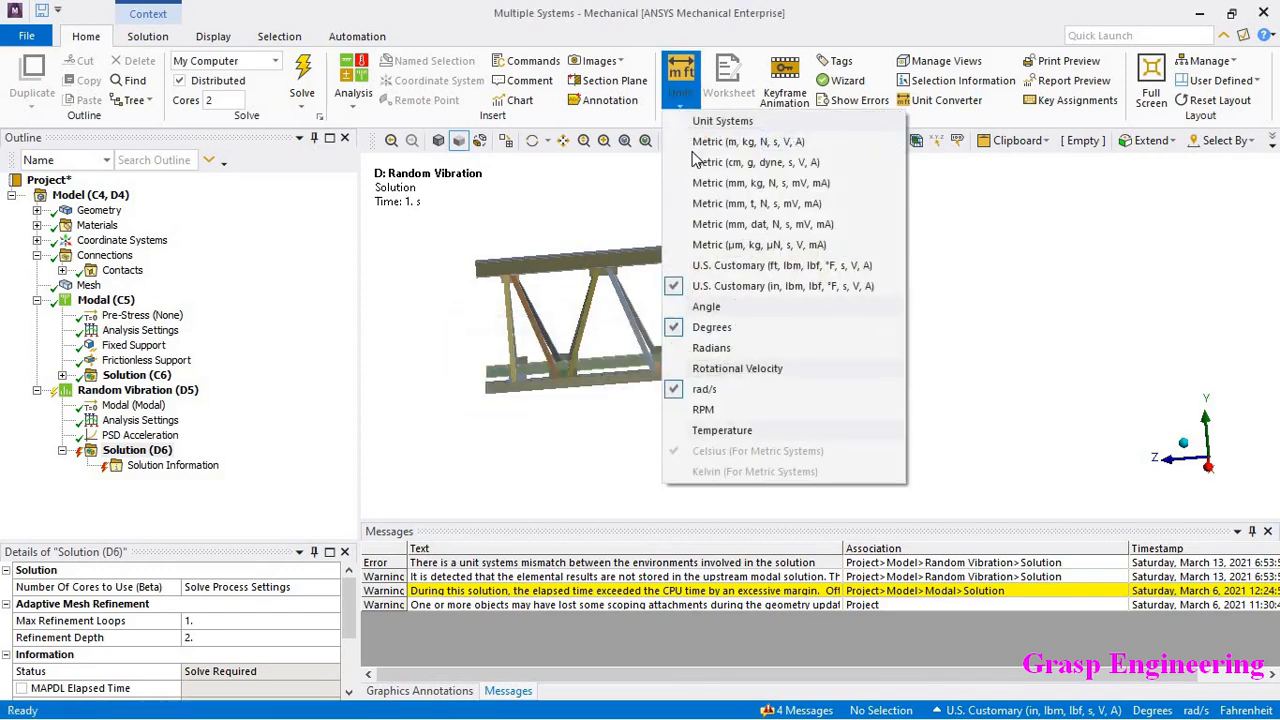
left_click(757, 204)
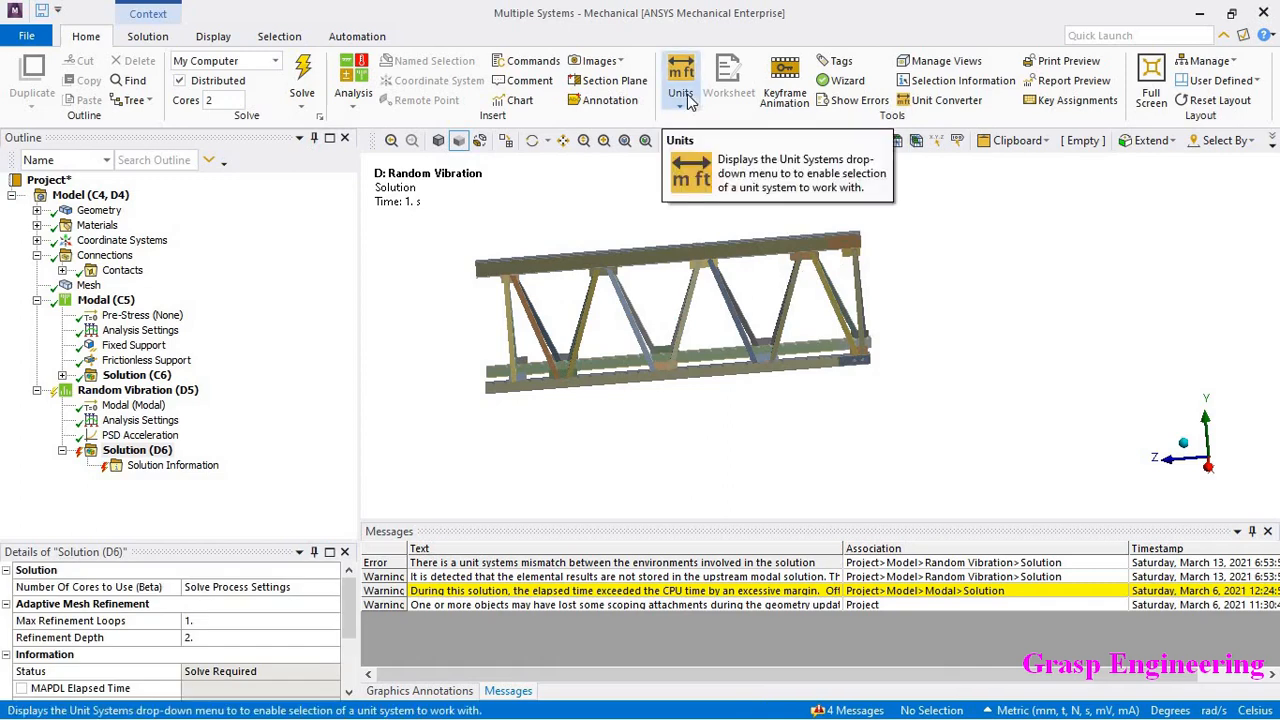
left_click(686, 98)
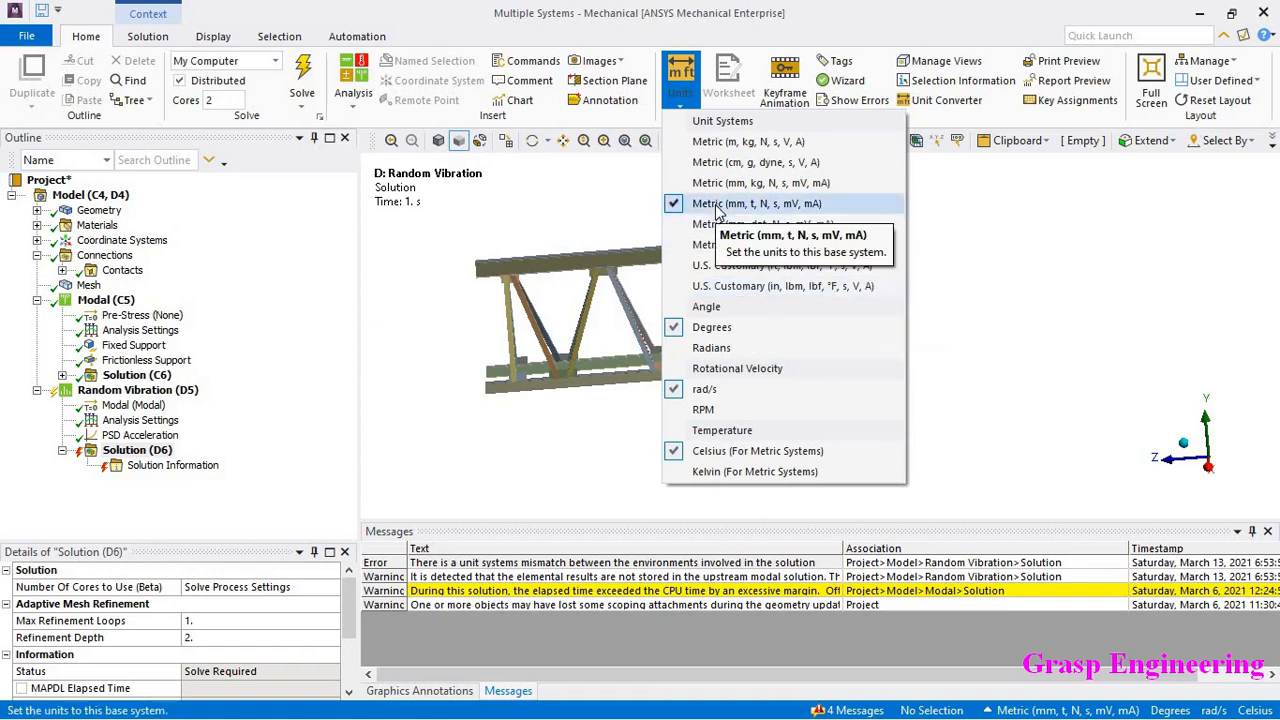
left_click(522, 215)
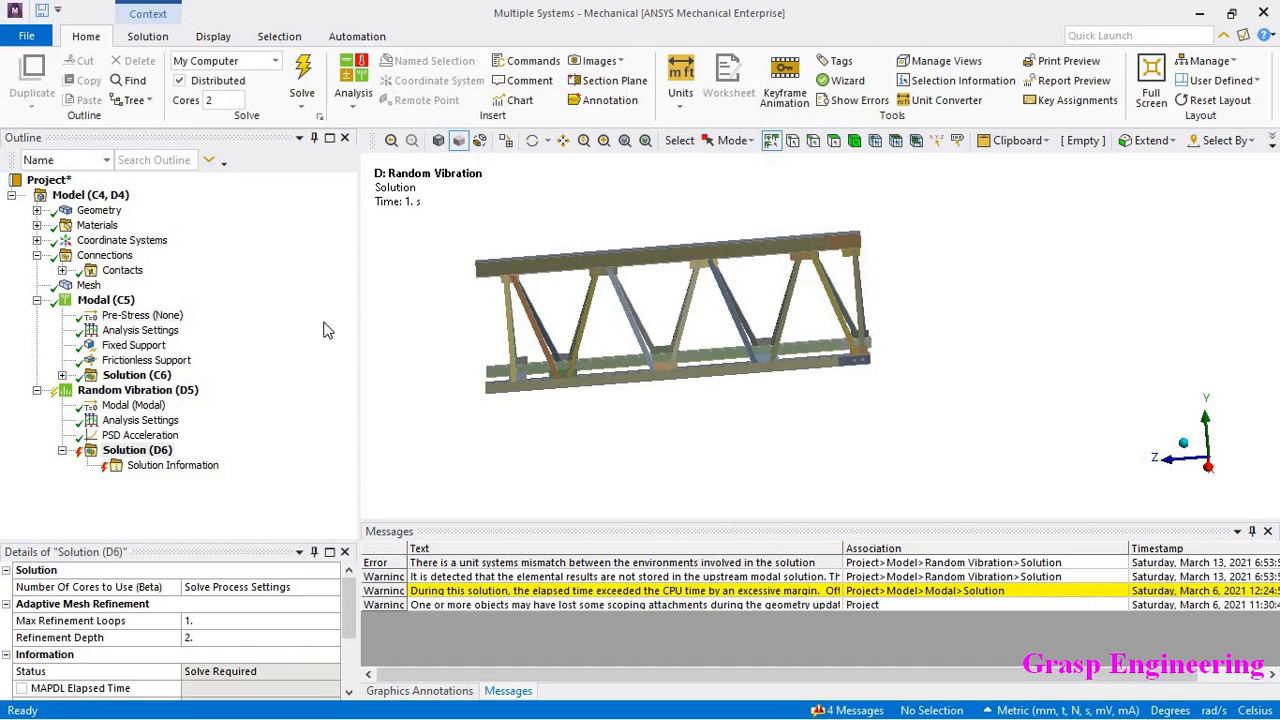
Delete the unit mismatch error and all remaining warnings from the message list.
left_click(592, 568)
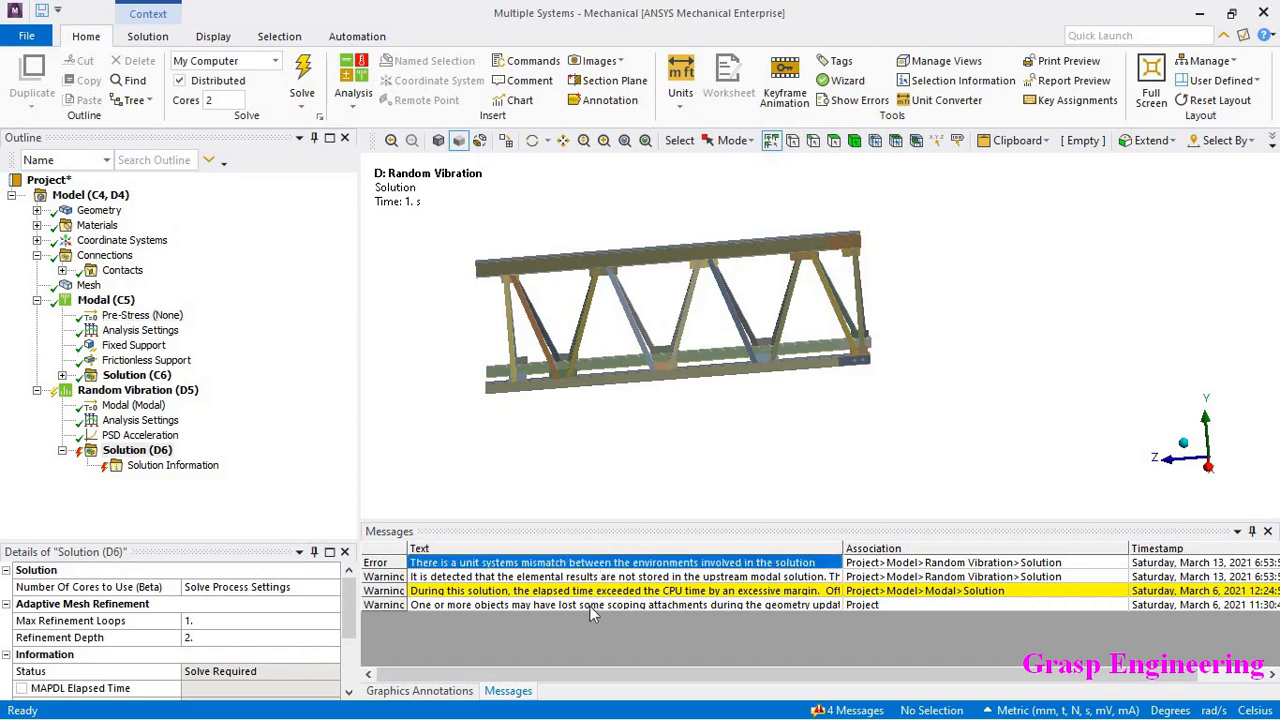
right_click(612, 560)
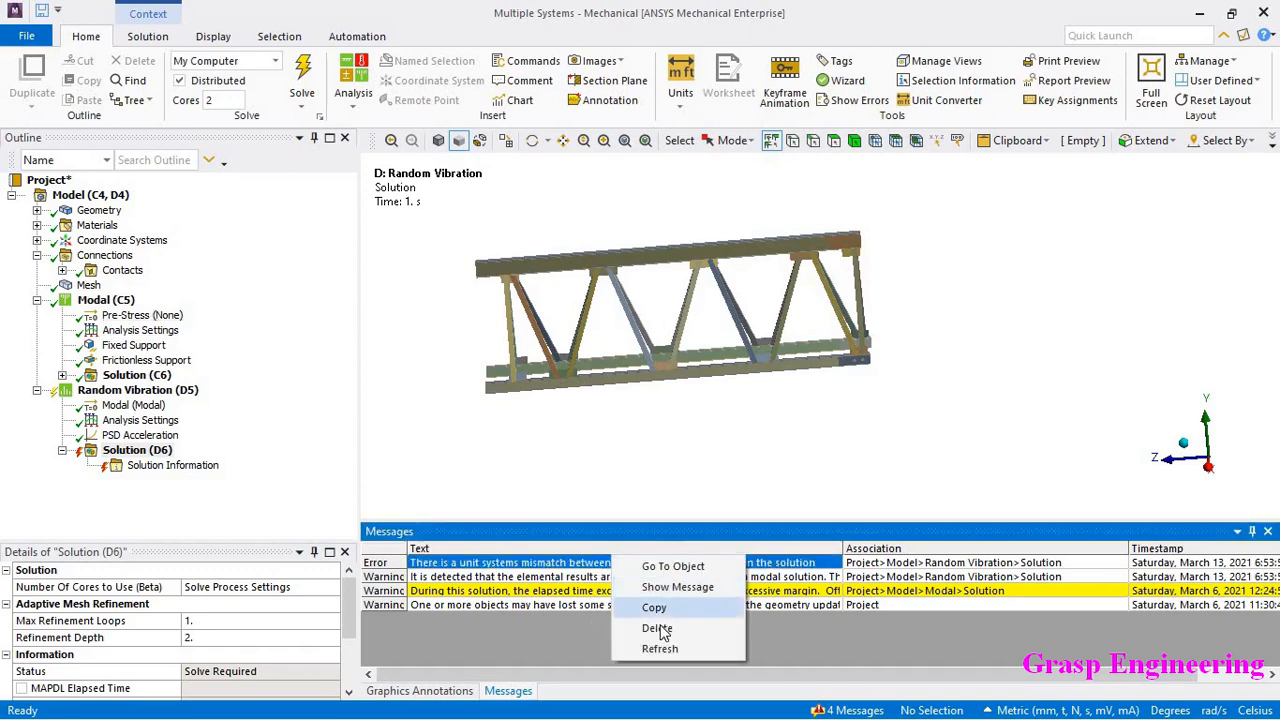
left_click(660, 628)
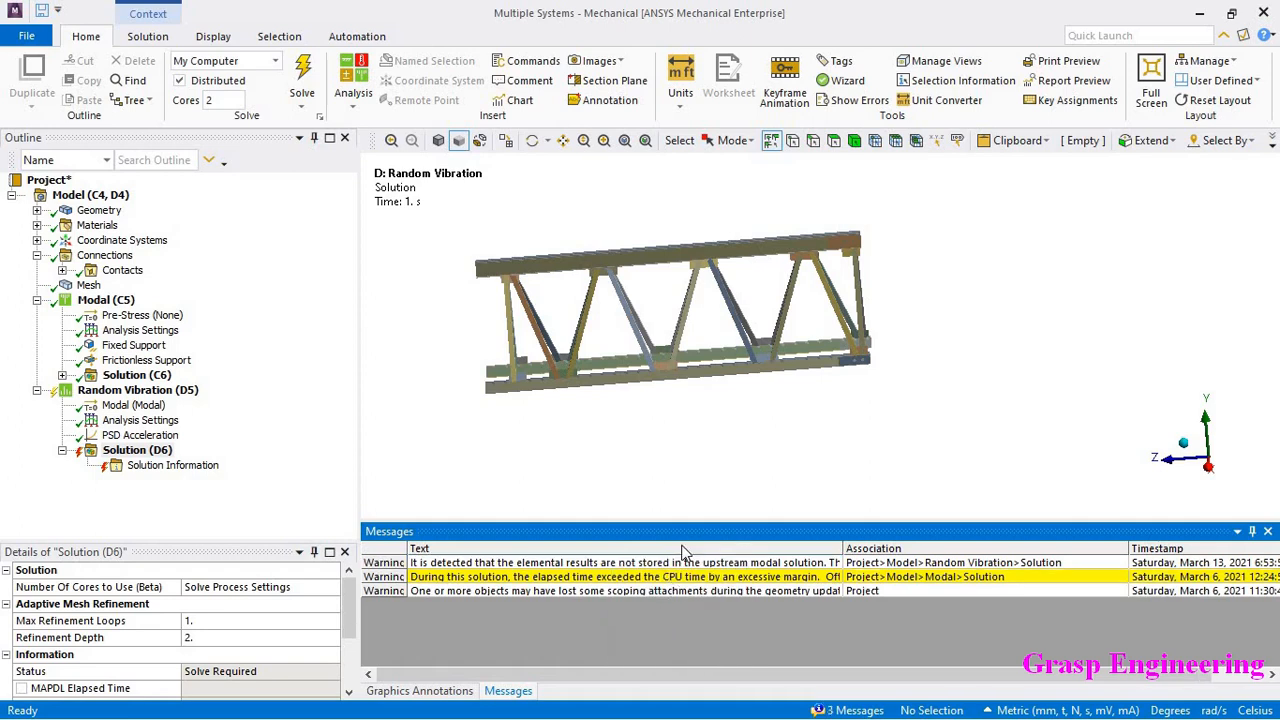
key("ctrl+a")
right_click(683, 550)
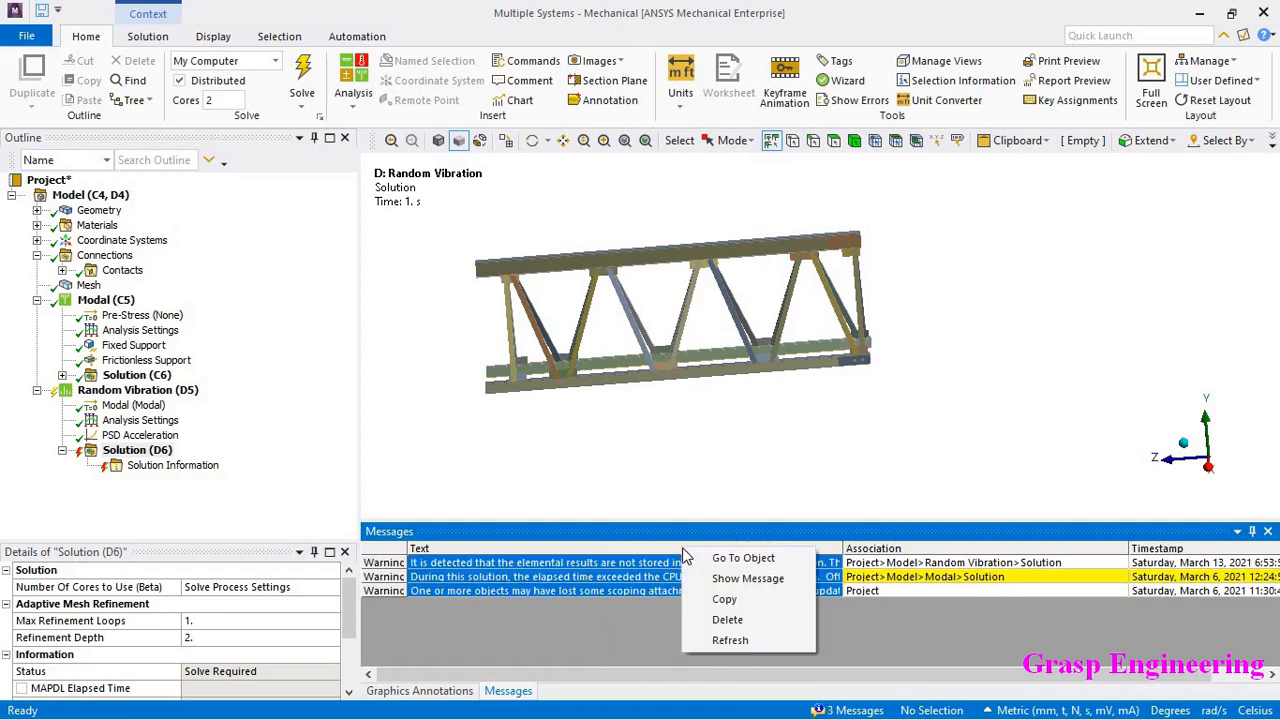
left_click(718, 622)
Solve the Random Vibration analysis again in the metric unit system.
right_click(160, 455)
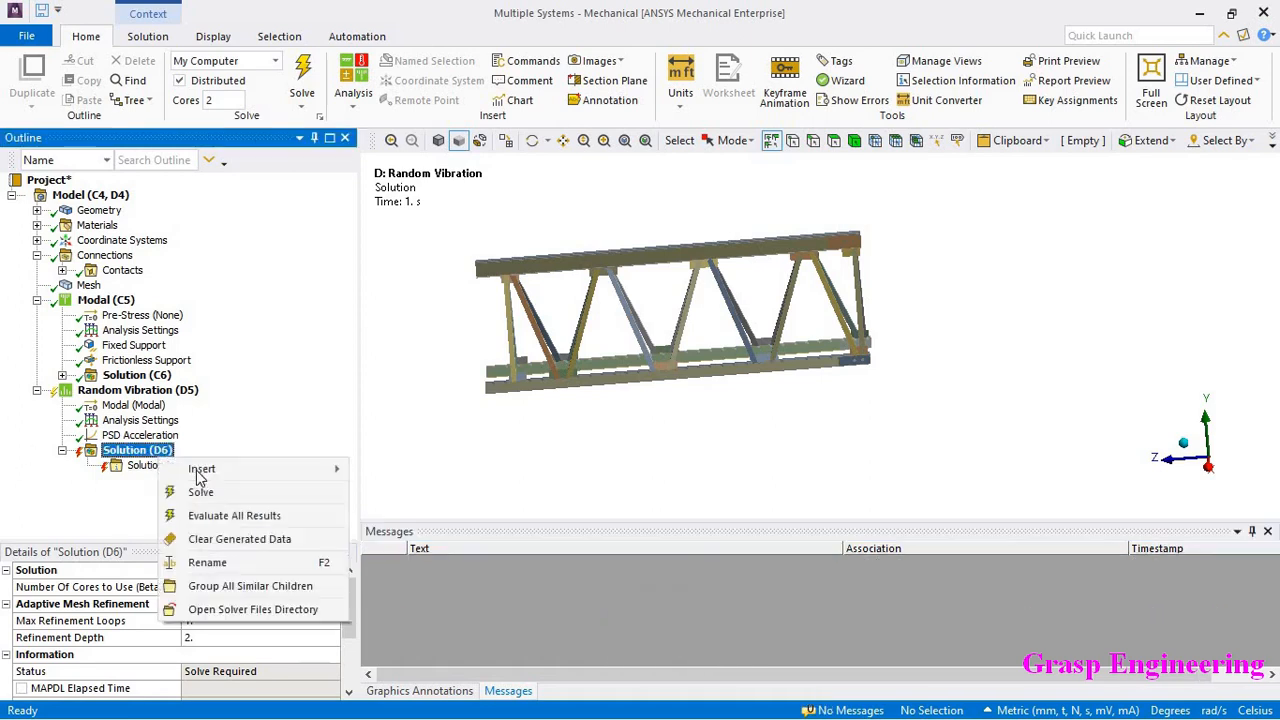
left_click(211, 497)
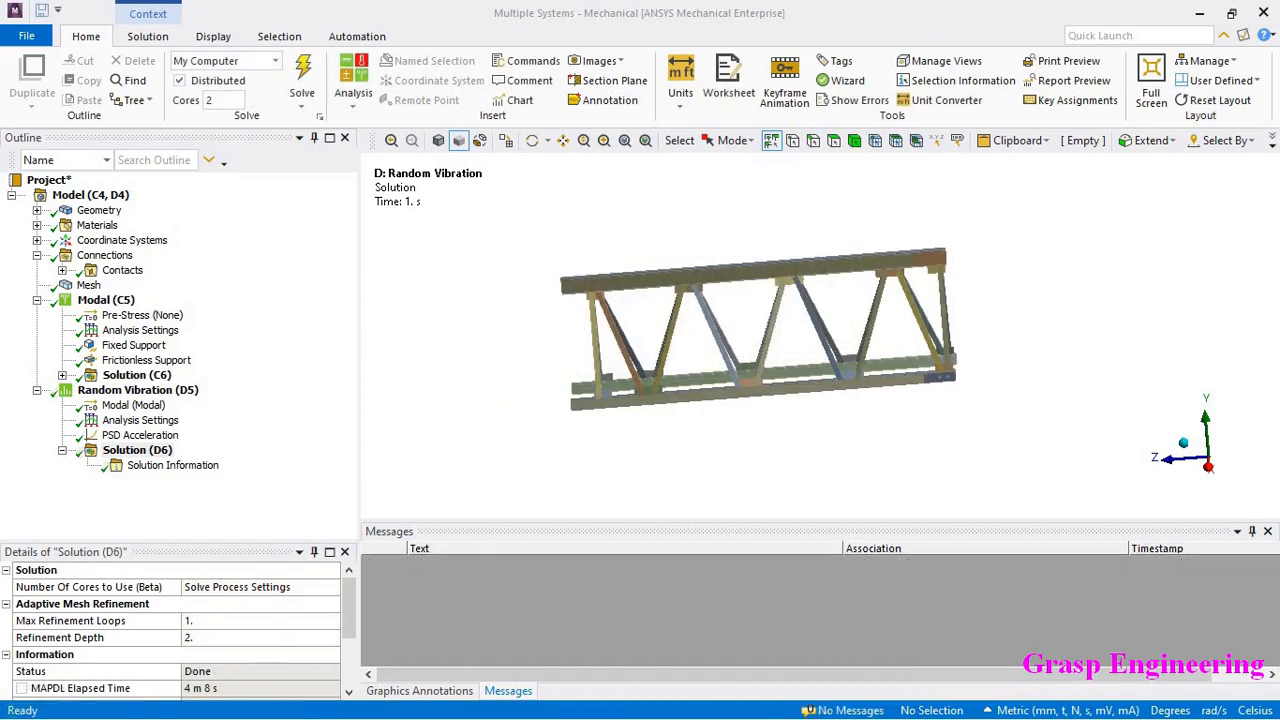
middle_click_drag(531, 450, 714, 323)
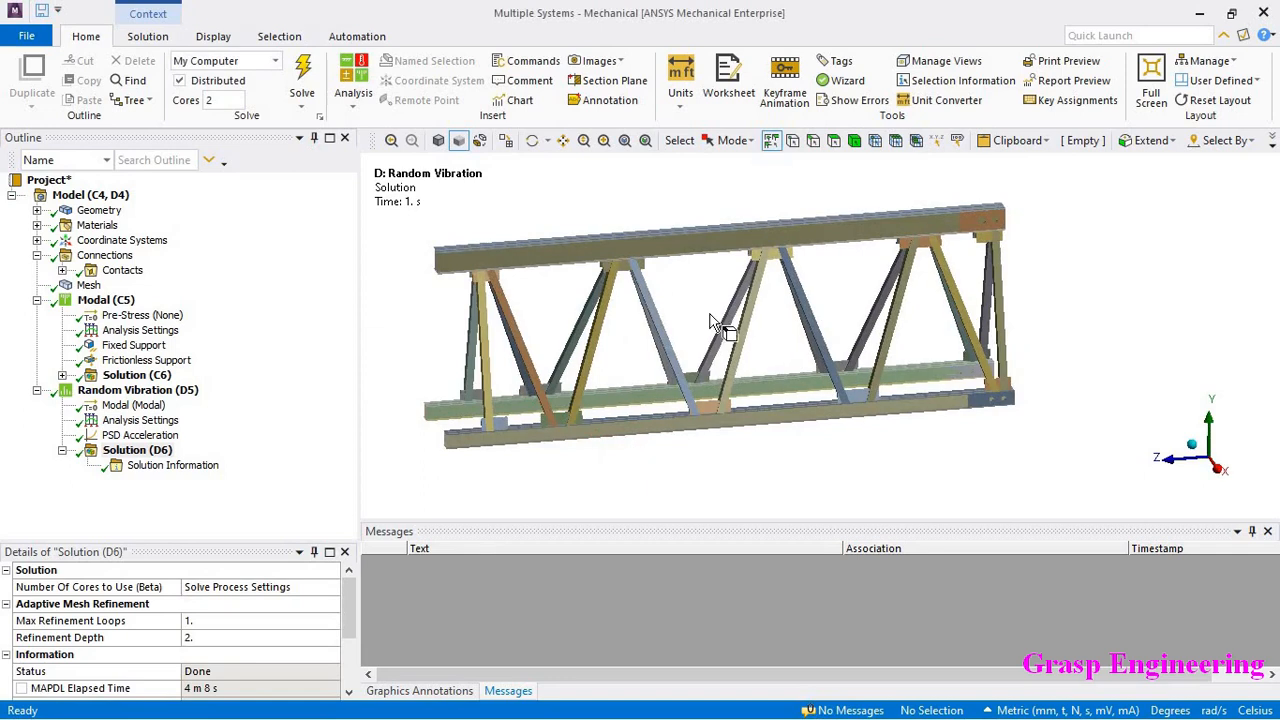
Insert a Directional Deformation result under the Random Vibration solution.
right_click(144, 455)
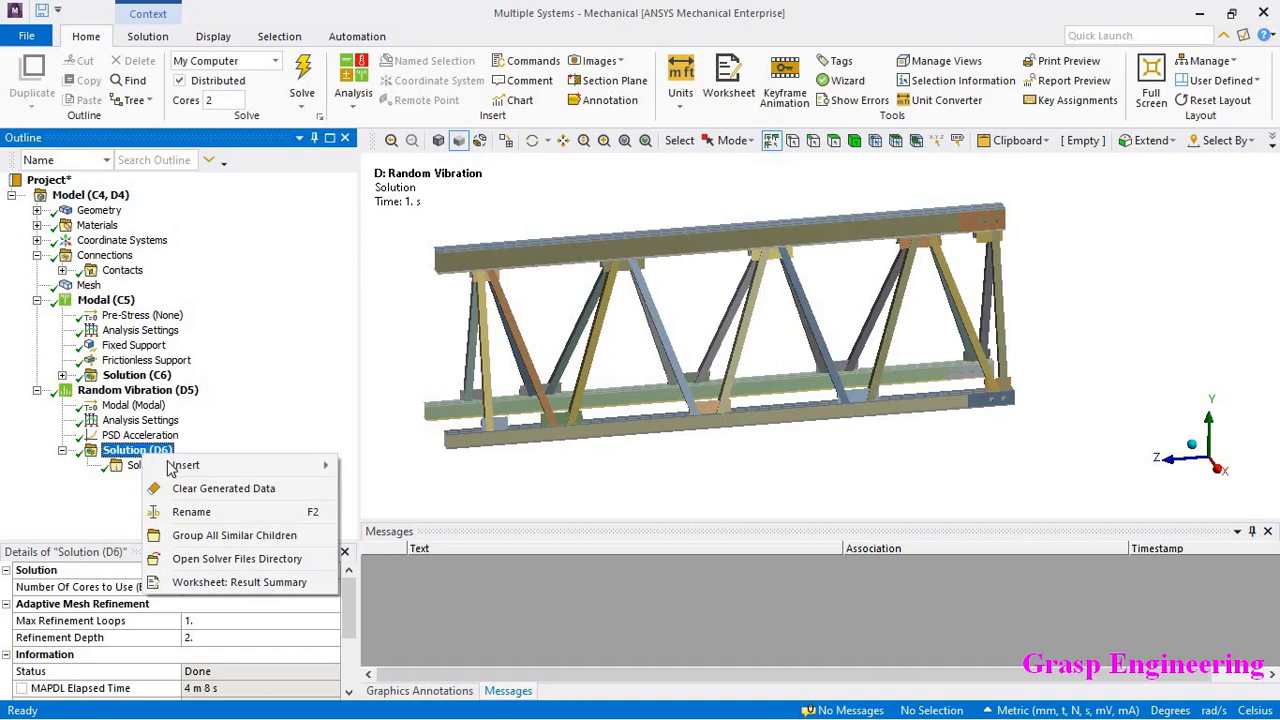
mouse_move(172, 467)
mouse_move(425, 469)
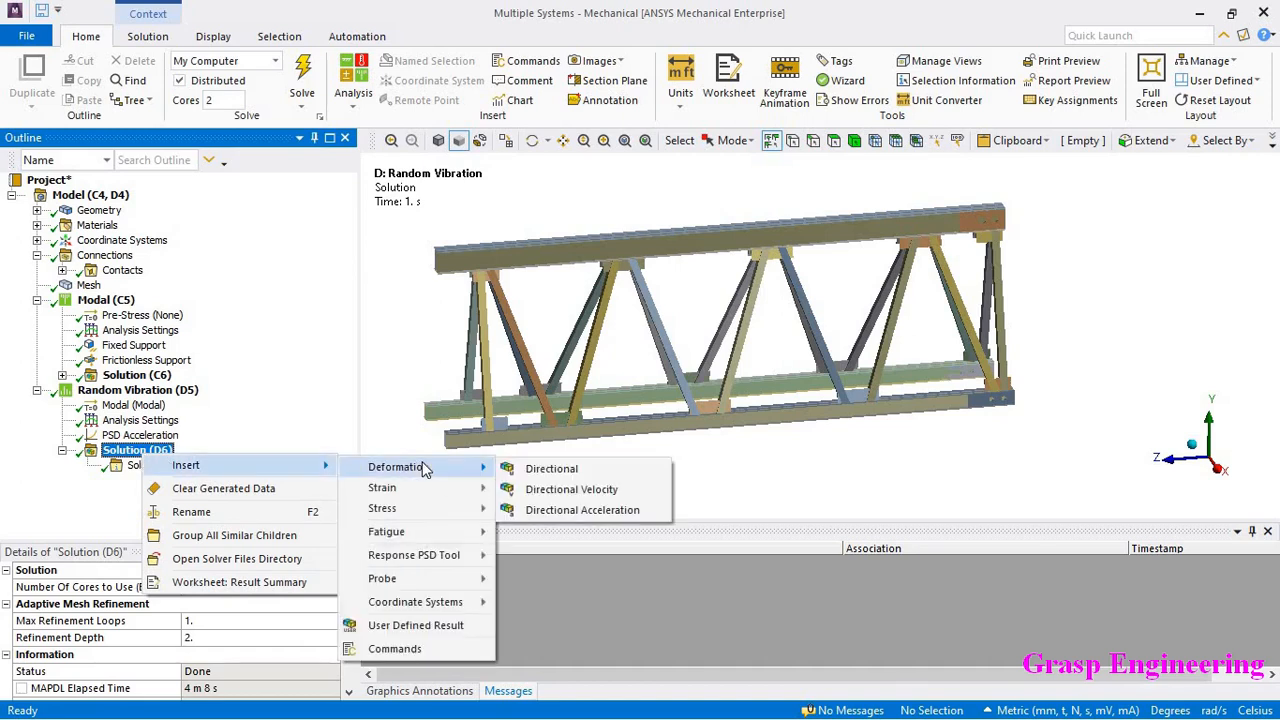
left_click(540, 470)
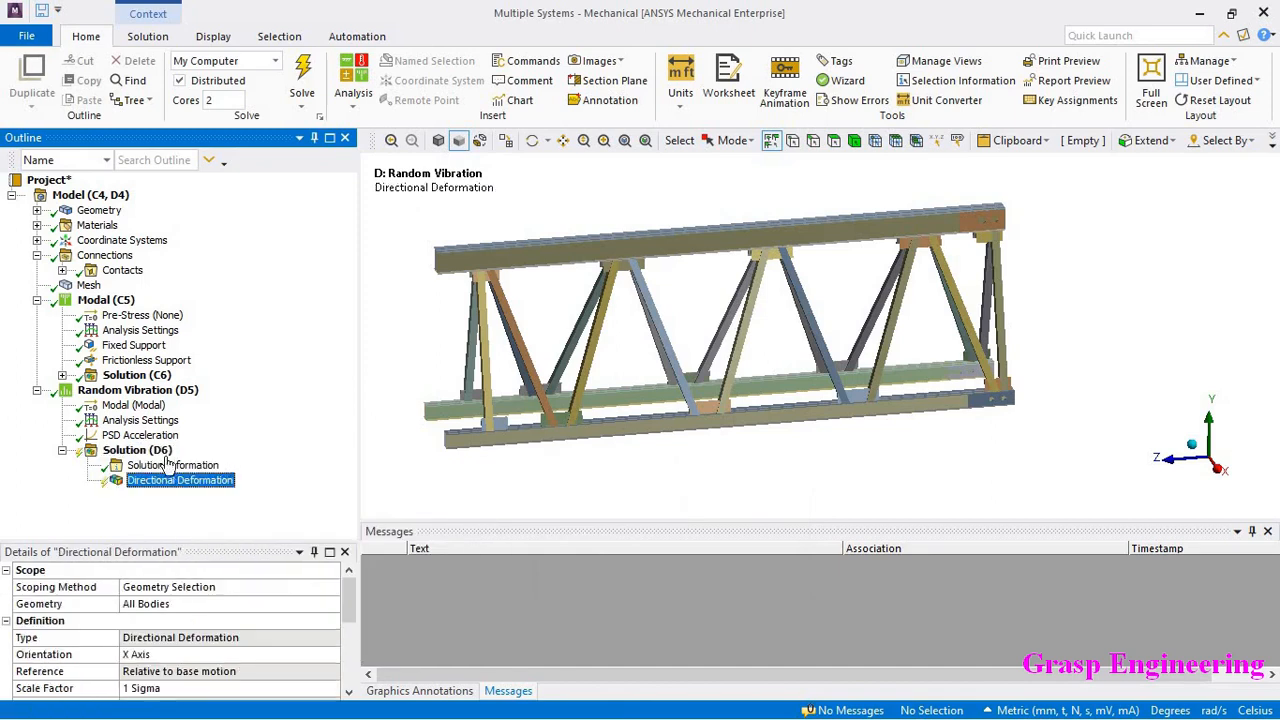
Insert an Equivalent (von-Mises) stress result under the Random Vibration solution.
right_click(166, 457)
mouse_move(205, 465)
mouse_move(420, 467)
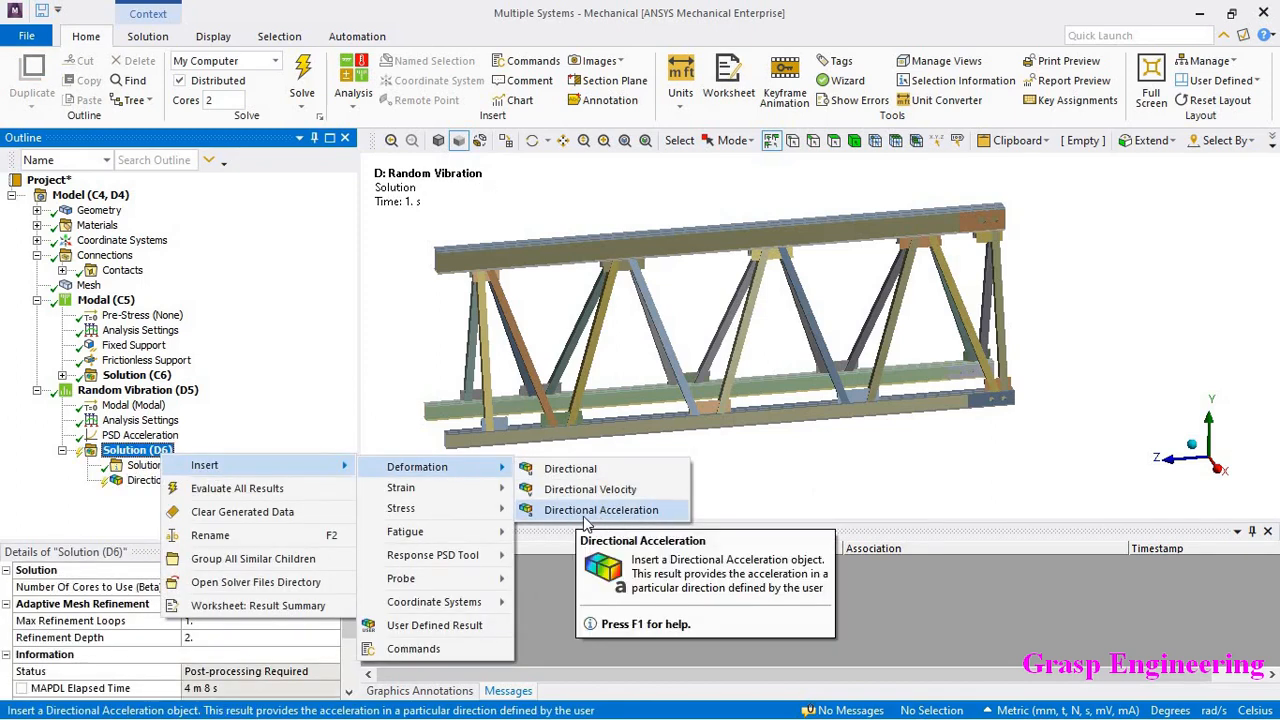
mouse_move(413, 513)
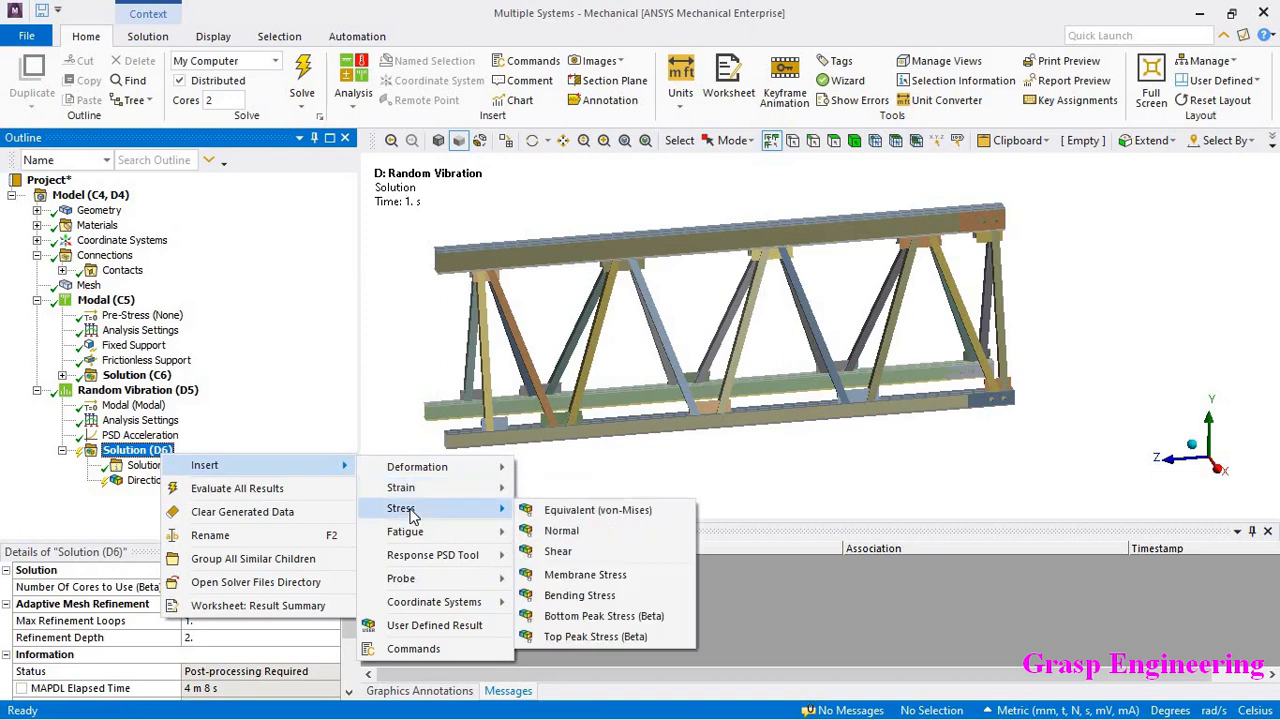
left_click(605, 517)
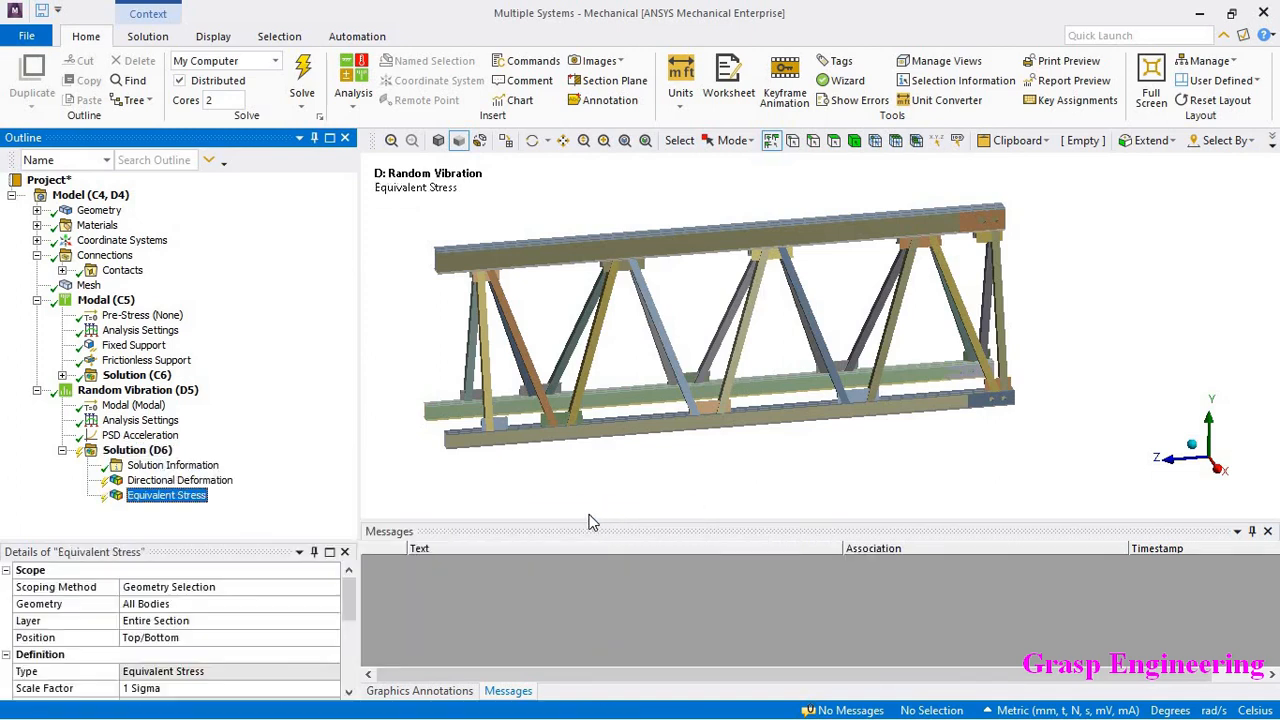
Evaluate all results of the Random Vibration solution and display the Directional Deformation contour.
right_click(150, 453)
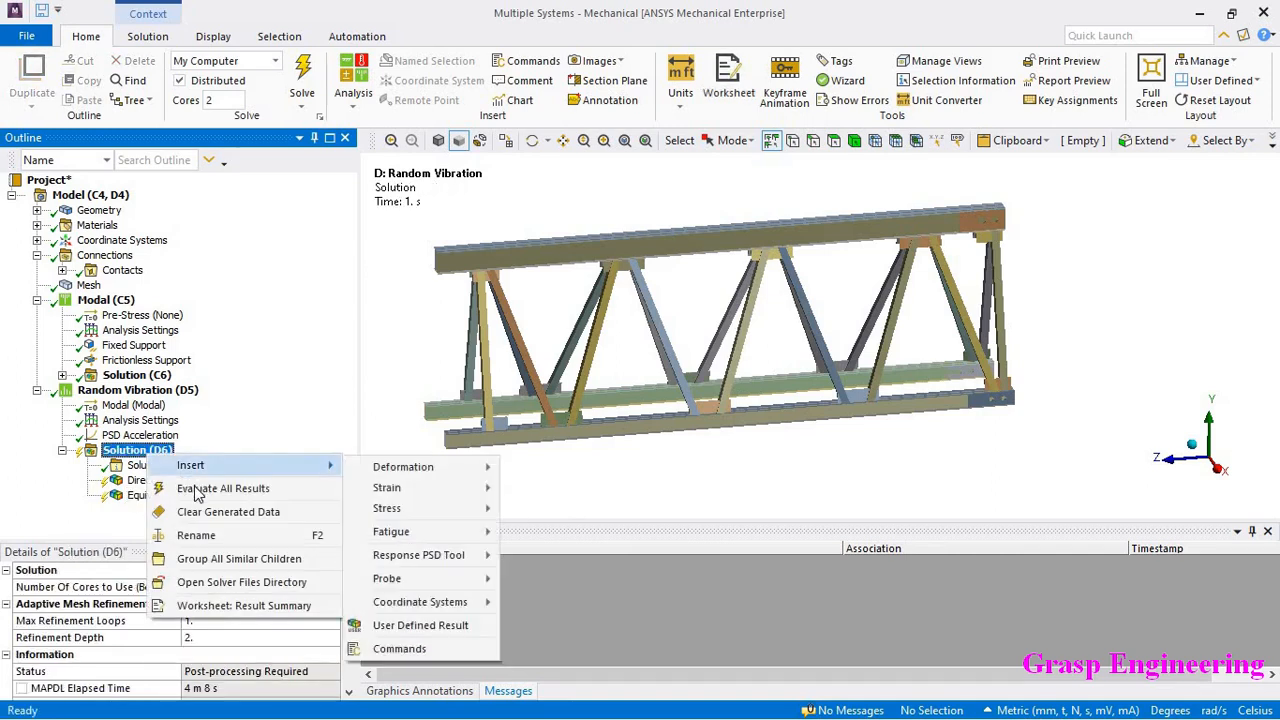
left_click(200, 488)
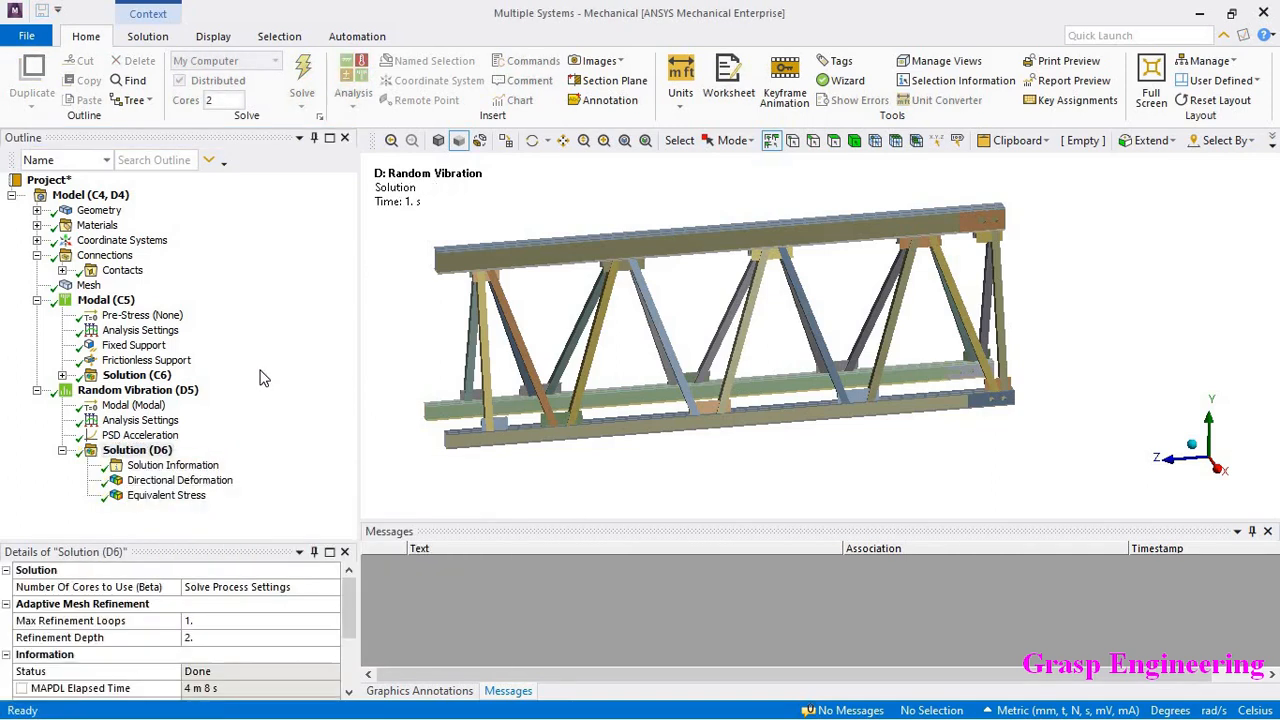
left_click(192, 485)
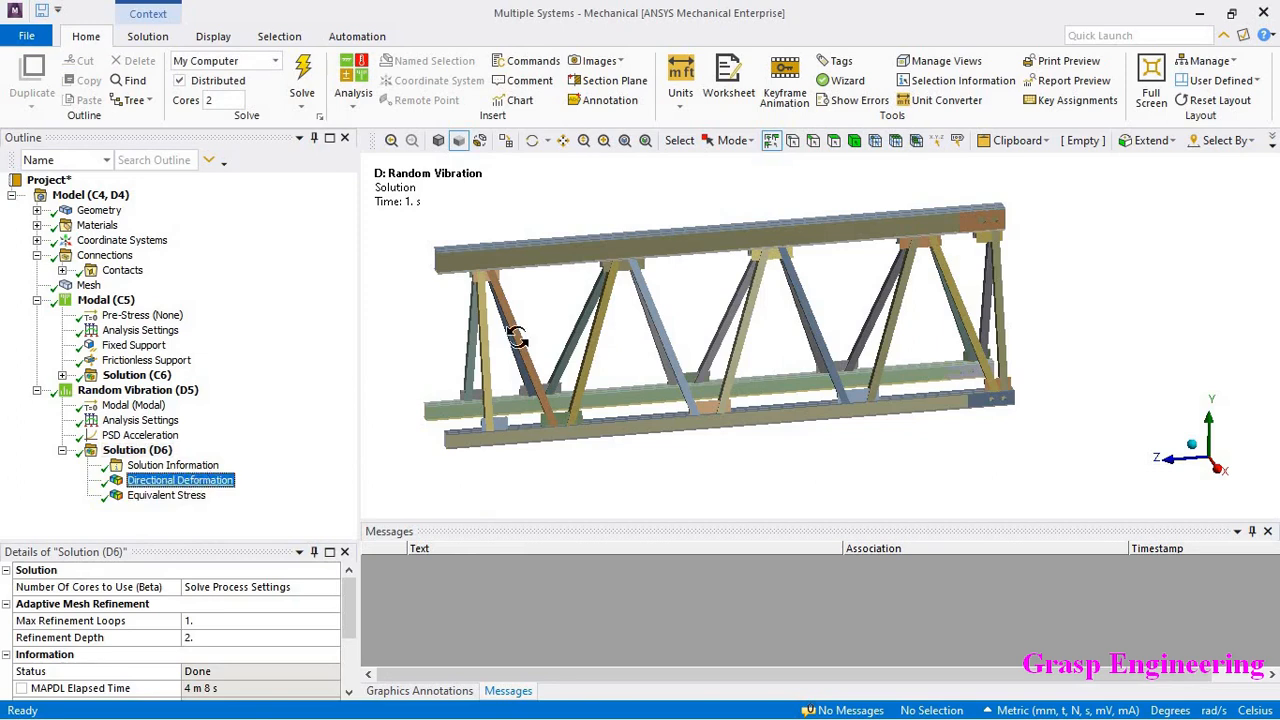
scroll(697, 392, "down", 2)
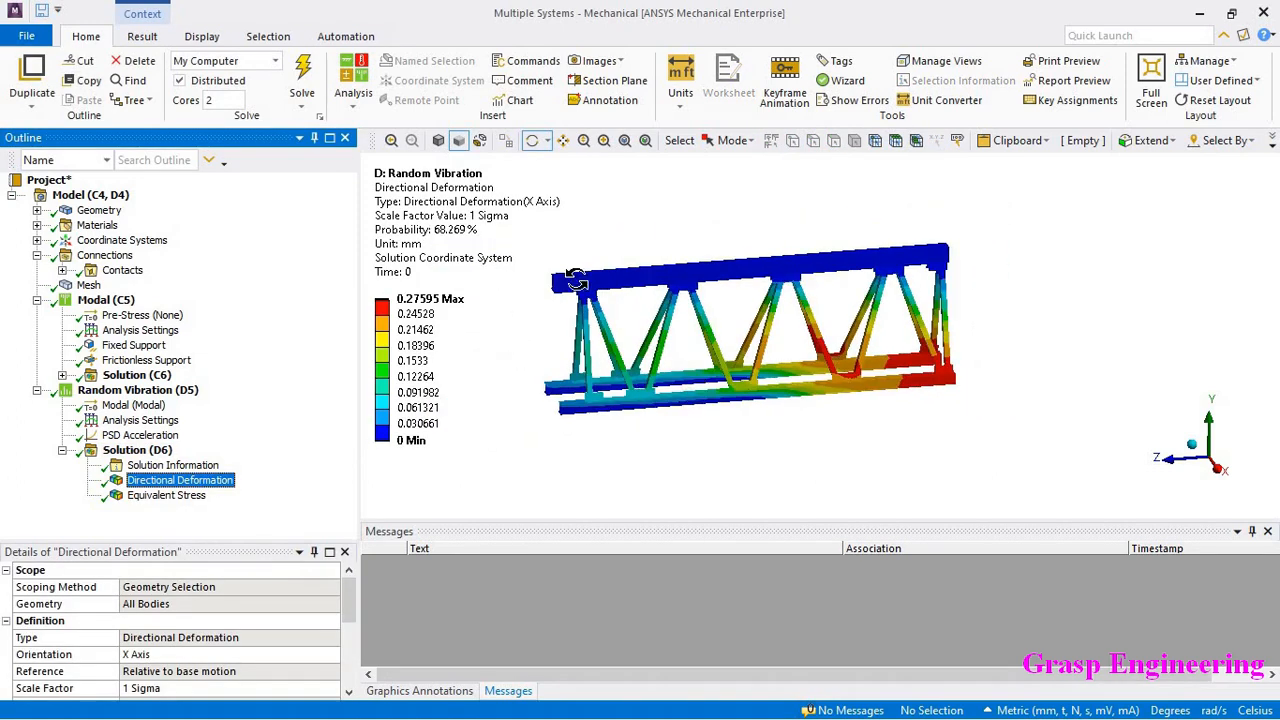
Set the Directional Deformation's Orientation to Z Axis and re-evaluate it, checking the axis against the PSD Acceleration's direction.
left_click(188, 658)
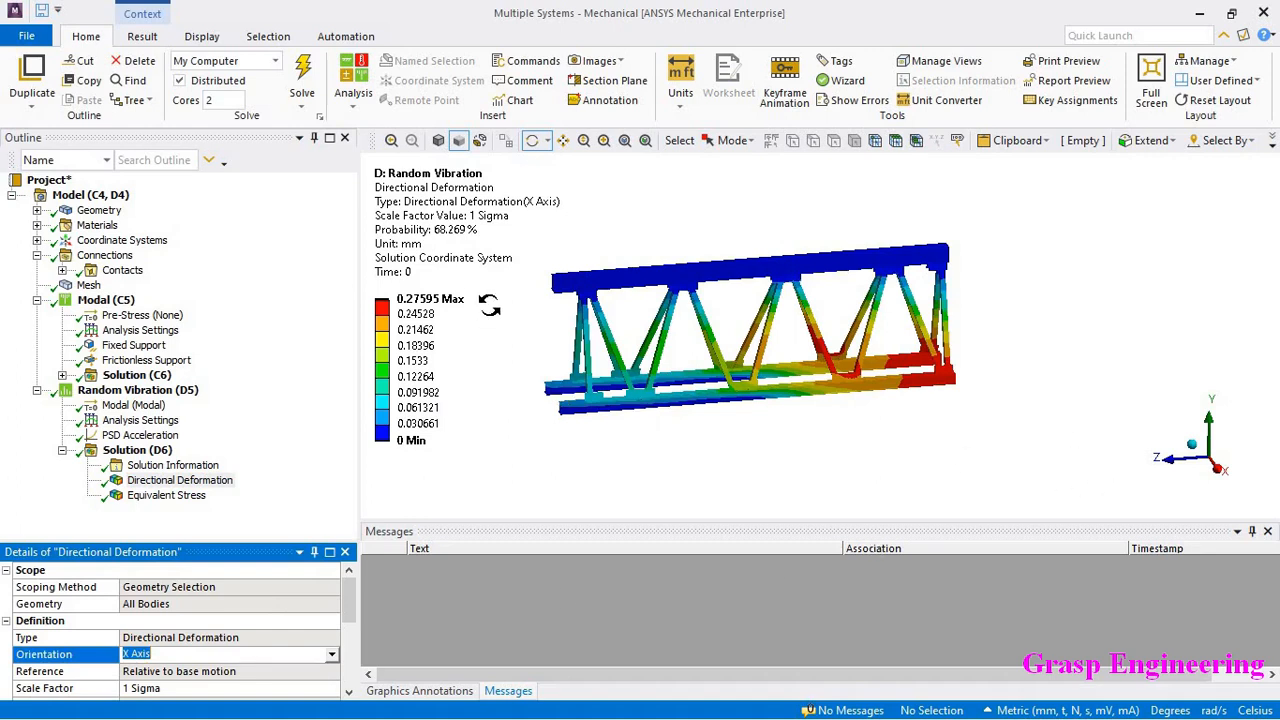
left_click(333, 655)
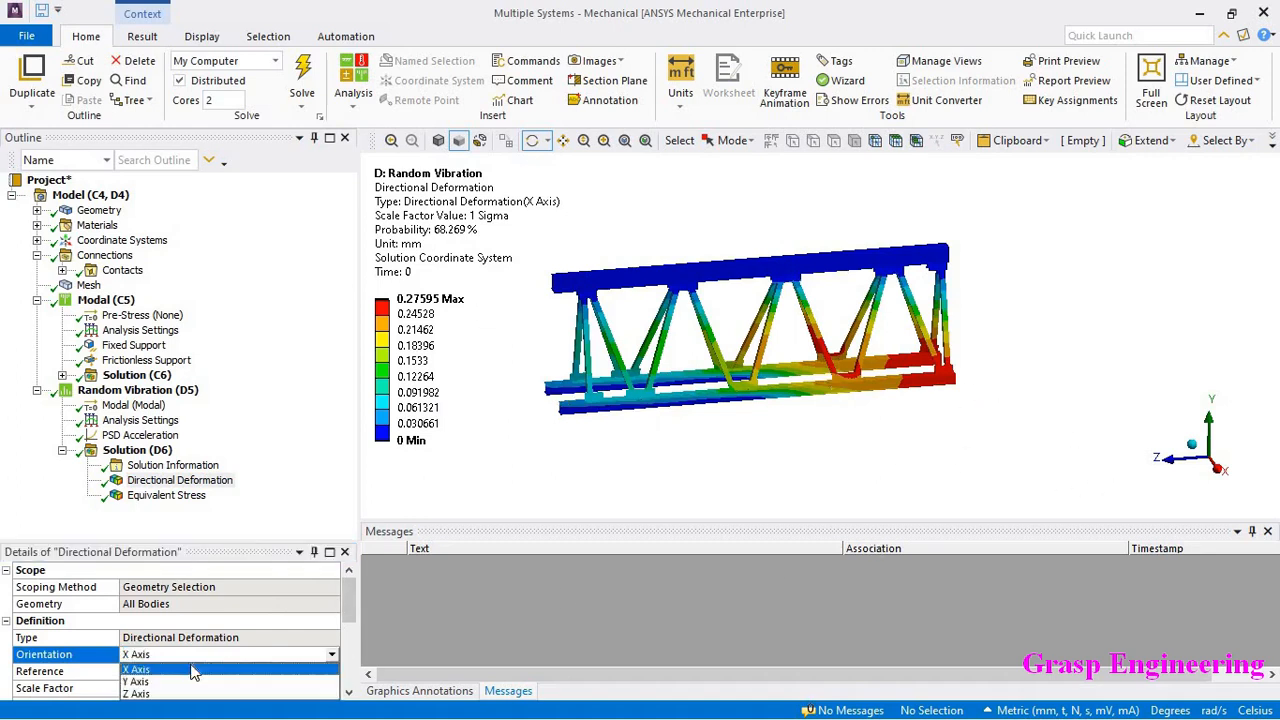
left_click(135, 689)
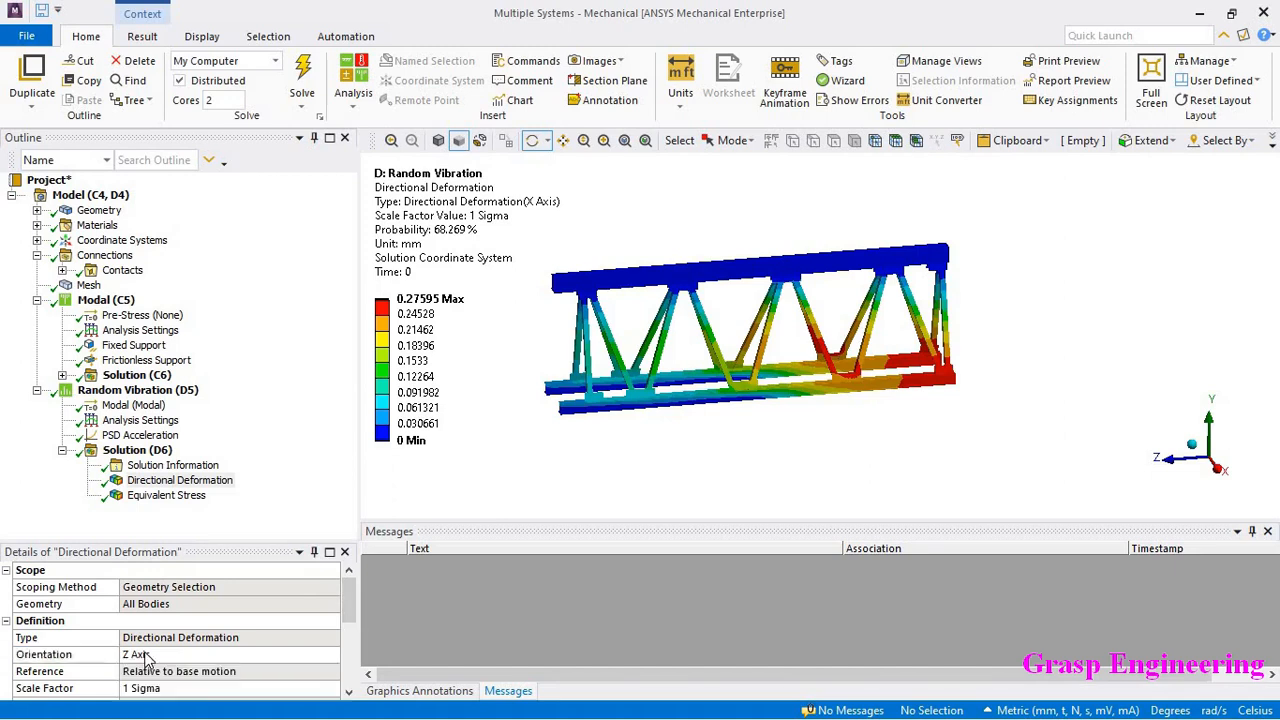
right_click(165, 481)
left_click(240, 194)
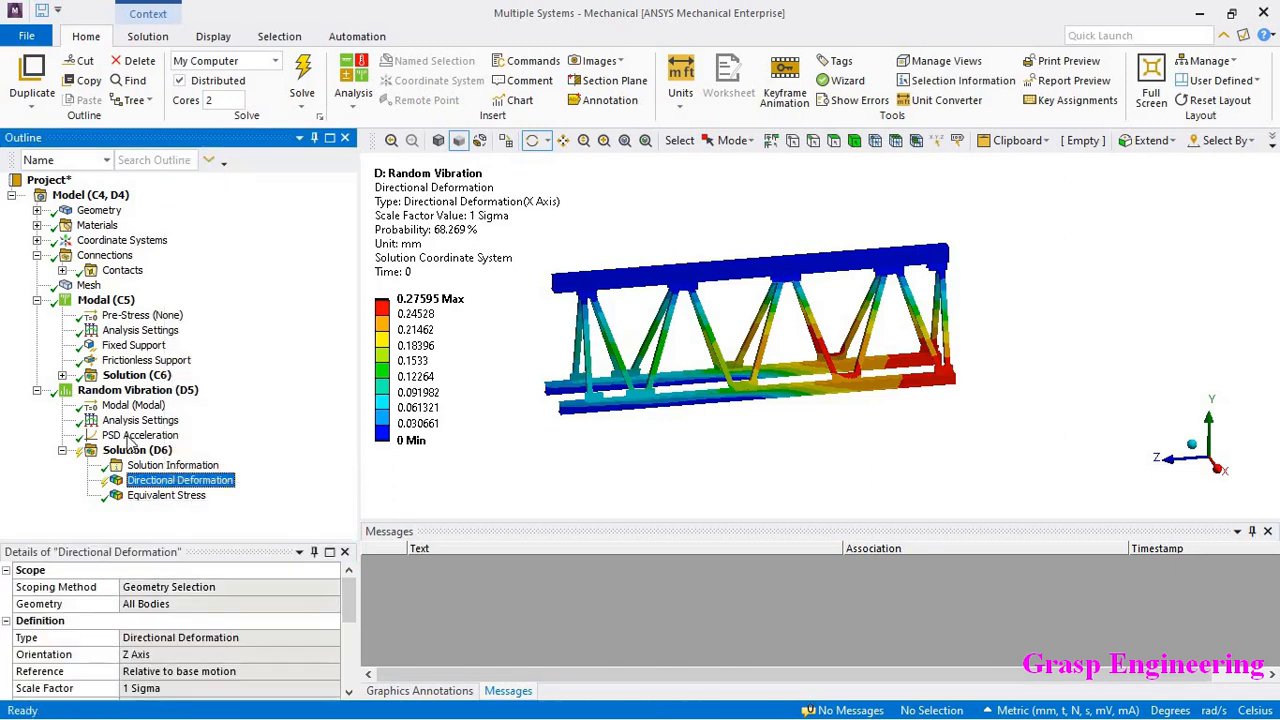
left_click(140, 435)
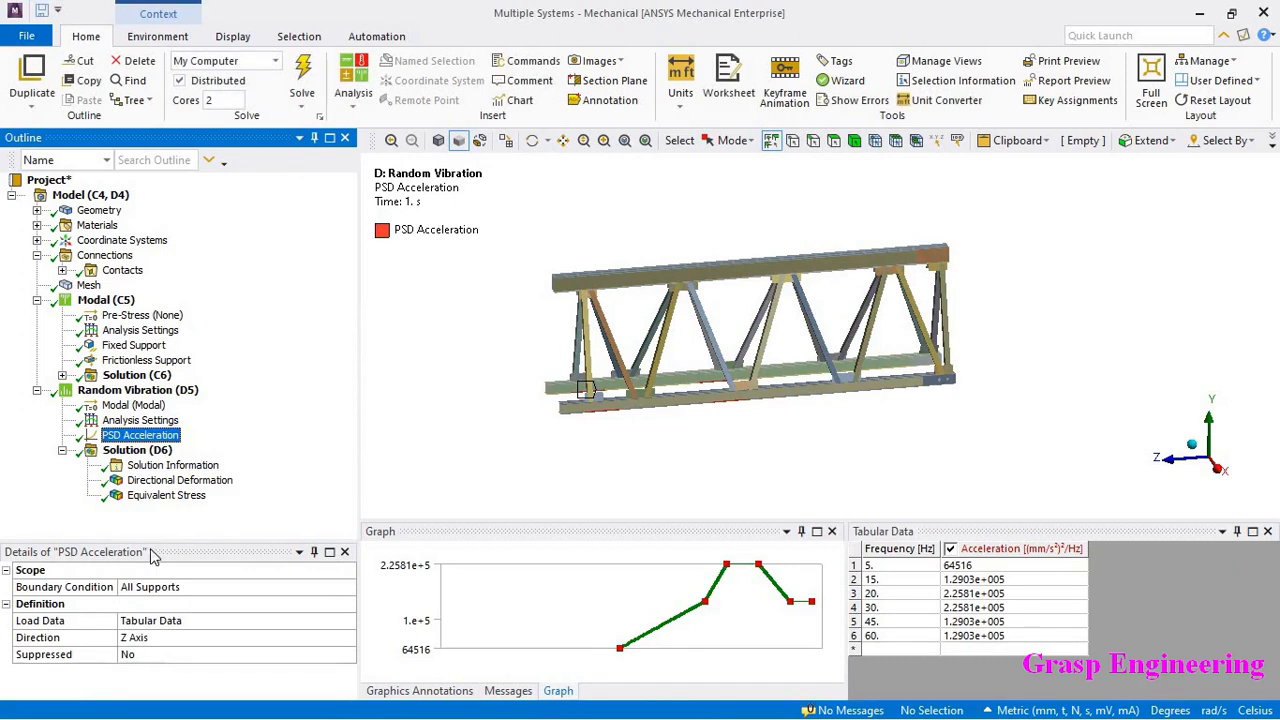
Display the random vibration Directional Deformation result and set its legend to custom, with maximum and minimum listed above the color bar.
left_click(176, 481)
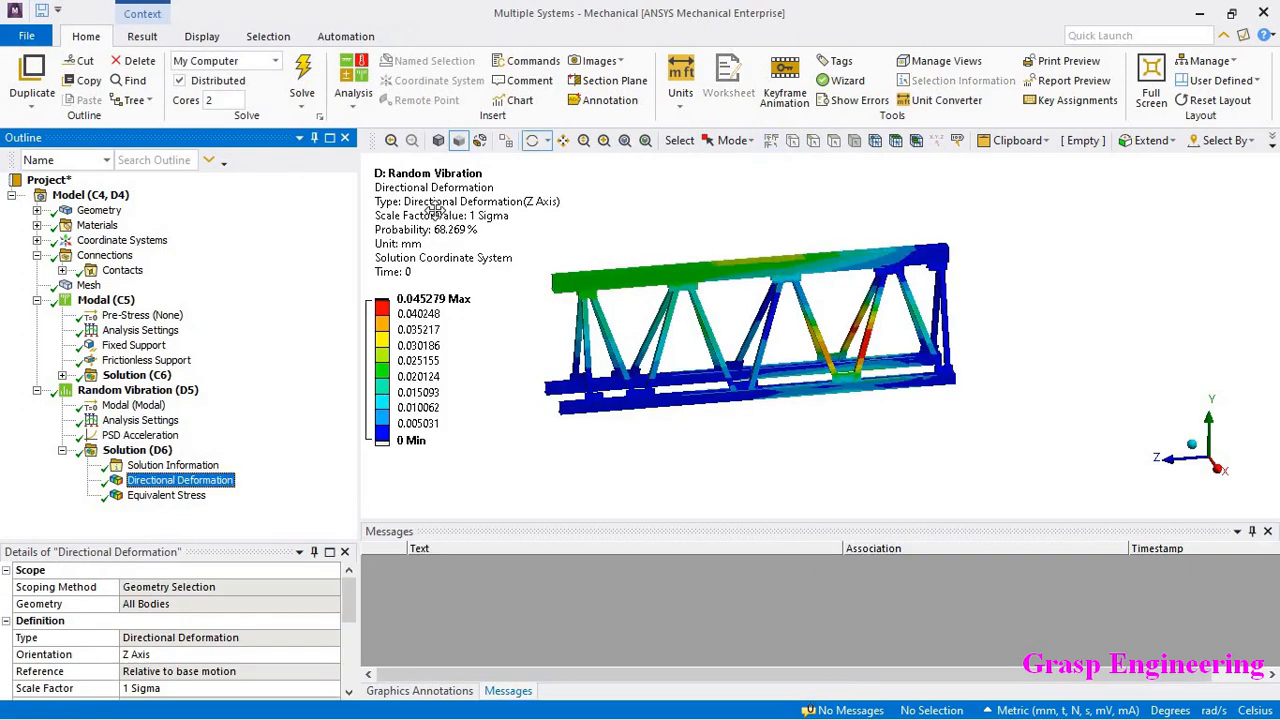
right_click(433, 211)
left_click(530, 516)
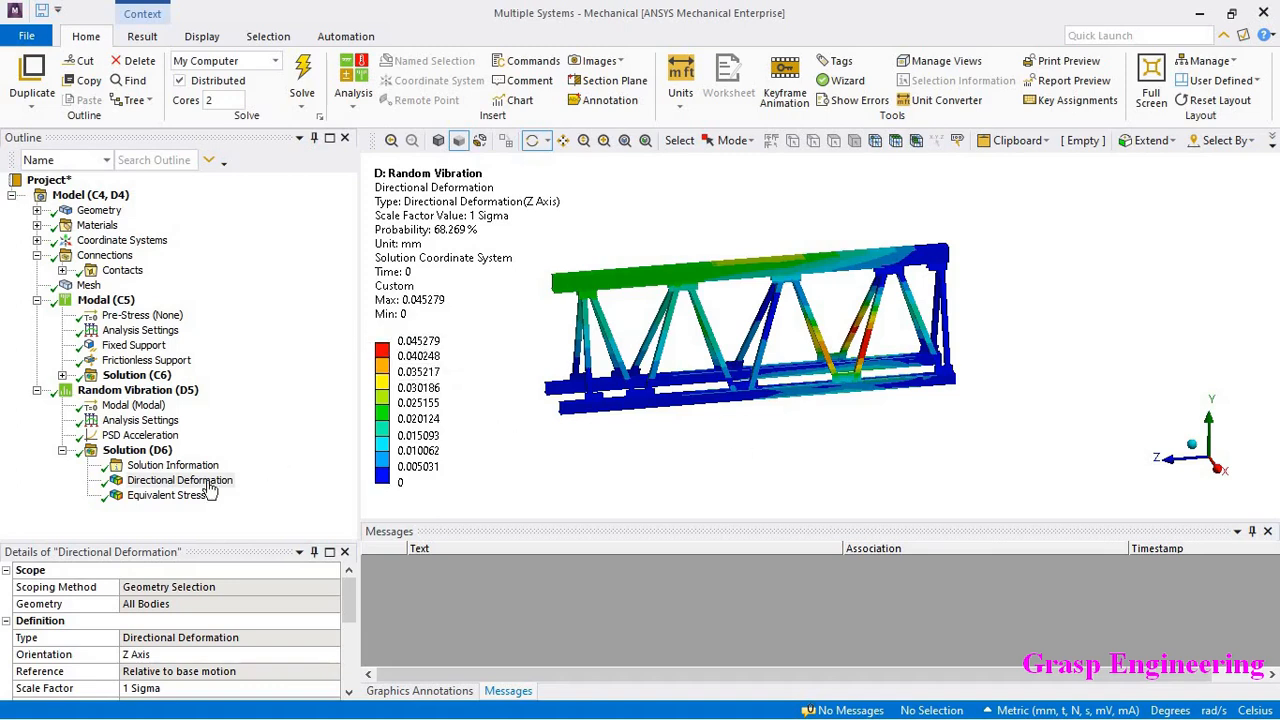
Display the 1 Sigma Equivalent Stress result and set its contour legend to custom.
left_click(162, 495)
right_click(428, 212)
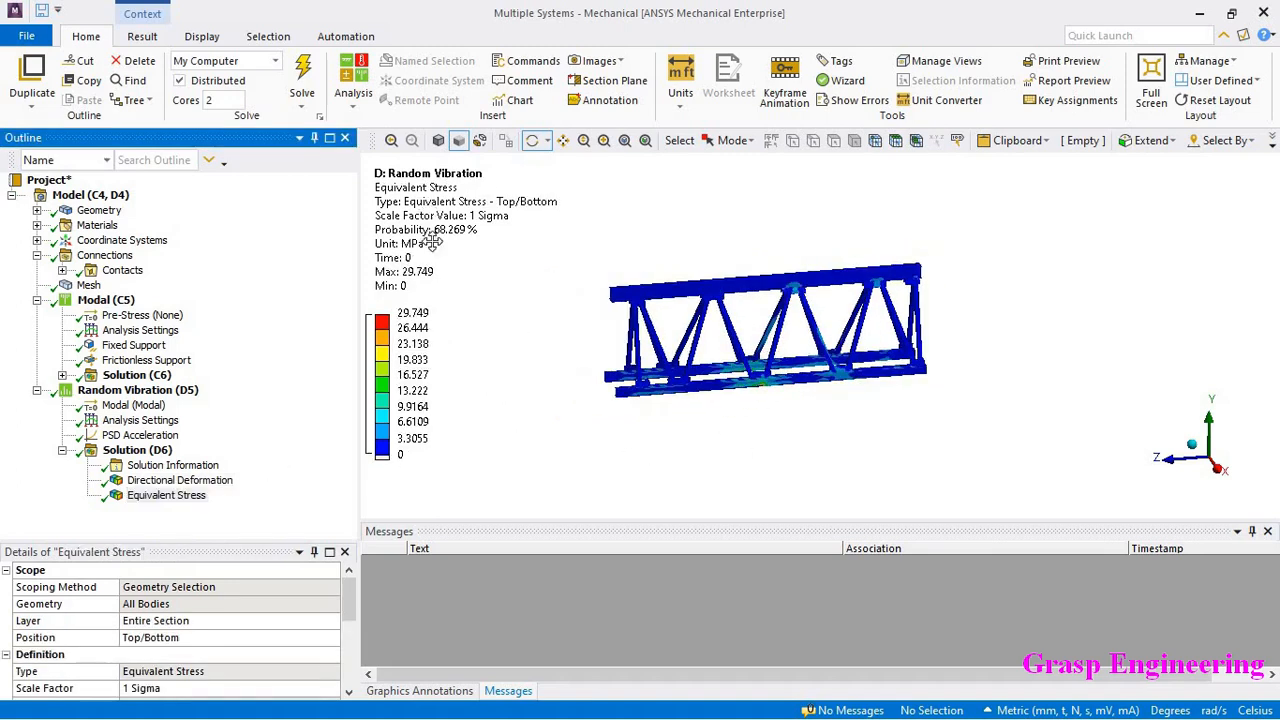
left_click(525, 519)
Examine the Equivalent Stress contour around the girder, focusing on the highest-stress area of the bottom chord.
left_click_drag(763, 368, 783, 392)
scroll(783, 390, "up", 3)
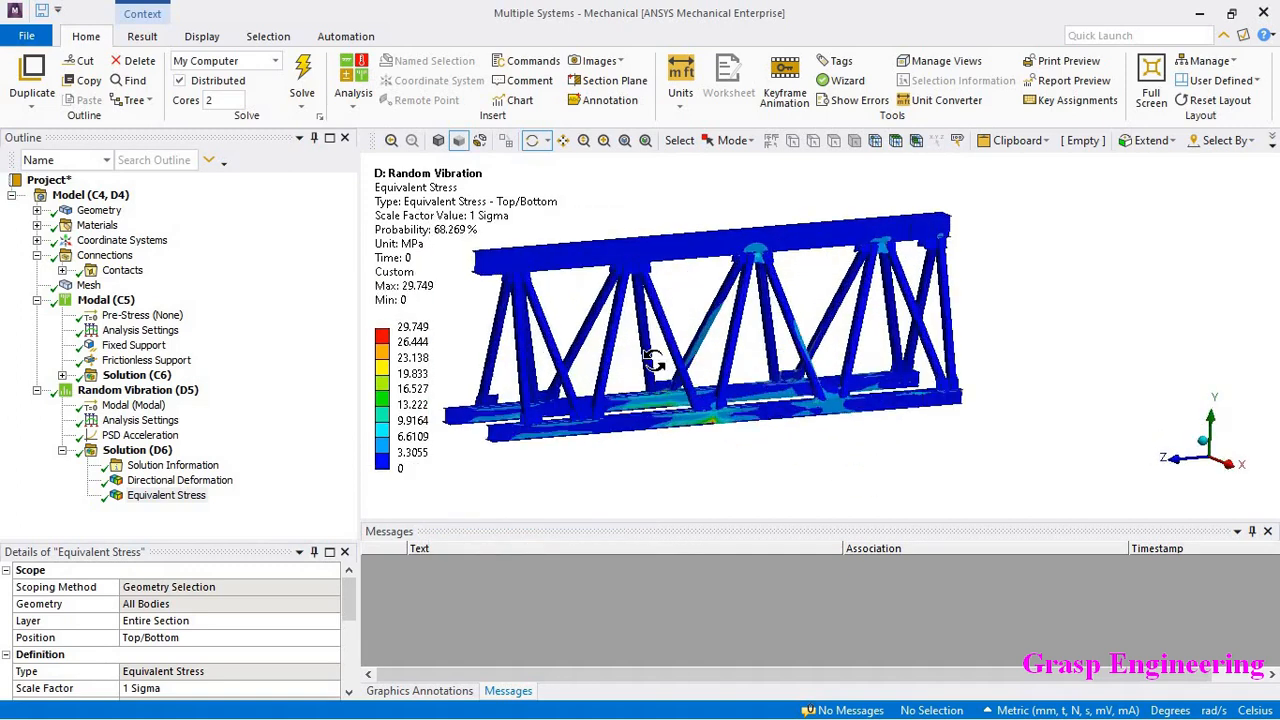
middle_click_drag(651, 361, 823, 364, "ctrl")
middle_click_drag(823, 364, 794, 316)
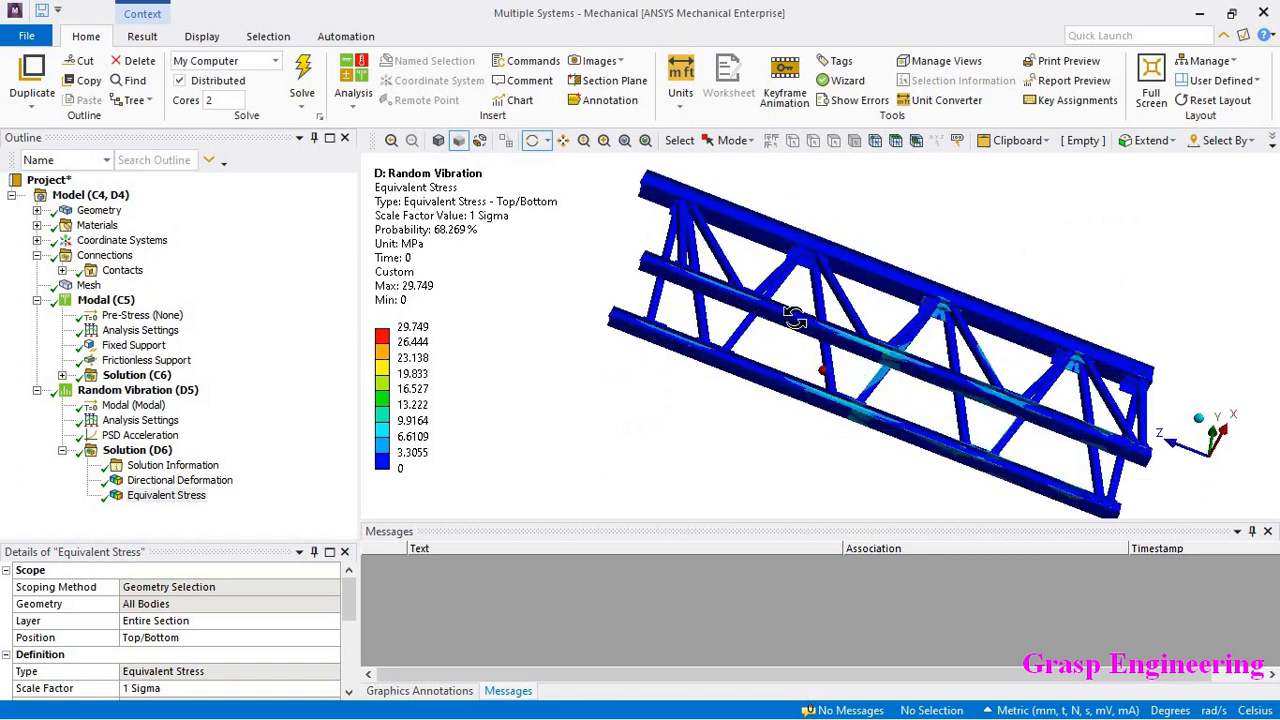
scroll(880, 414, "up", 5)
middle_click_drag(880, 387, 951, 390)
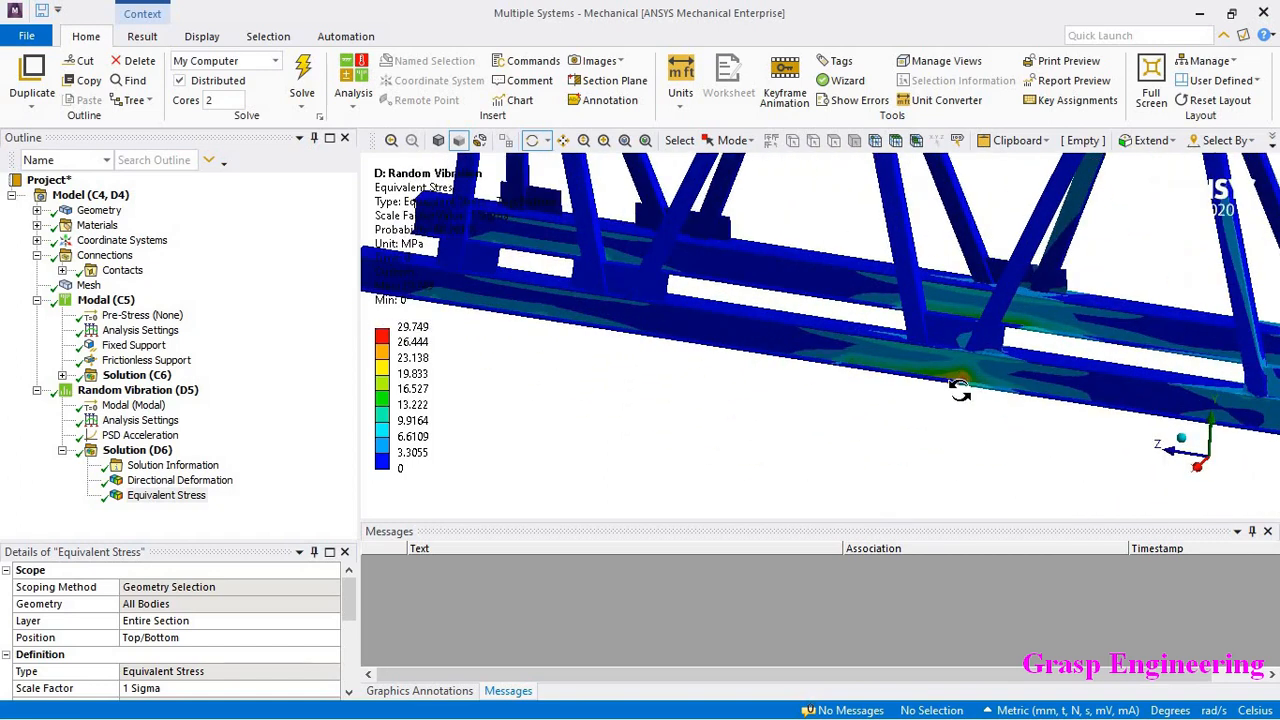
scroll(890, 400, "down", 5)
middle_click_drag(904, 376, 850, 240)
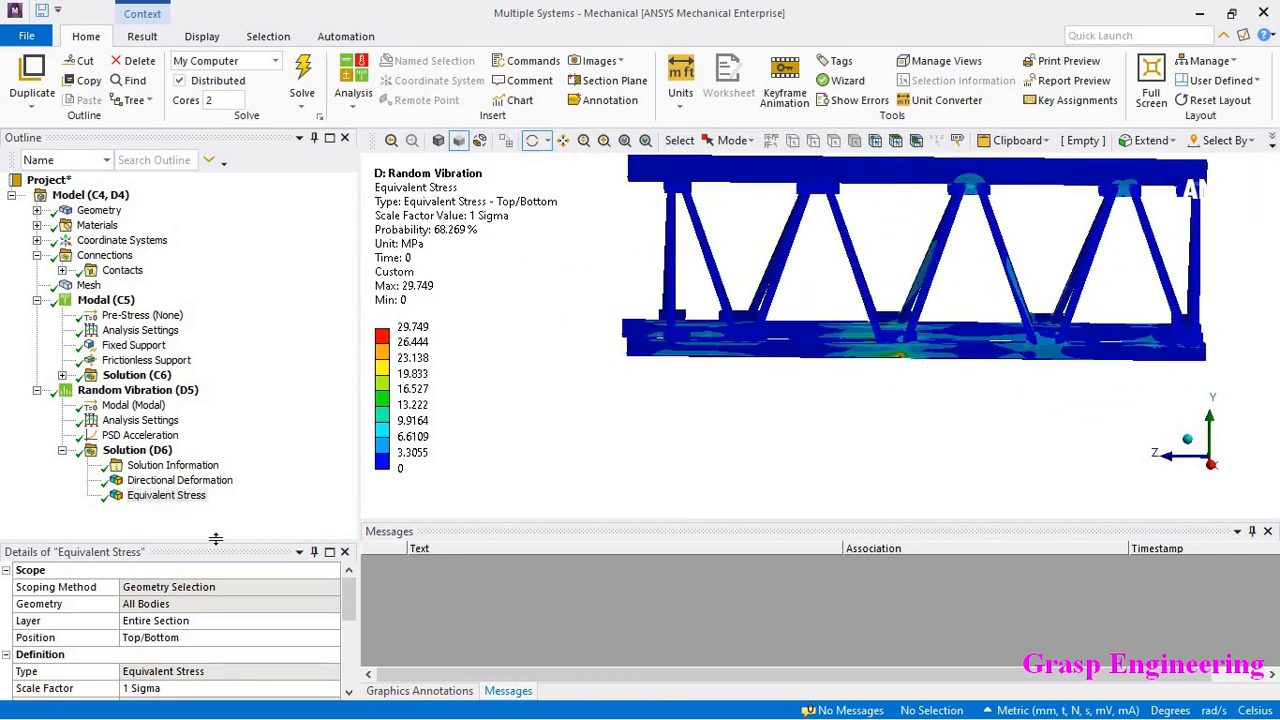
Insert a second Equivalent (von-Mises) stress result under the Random Vibration solution and set its Scale Factor to 2 Sigma.
left_click_drag(215, 538, 258, 425)
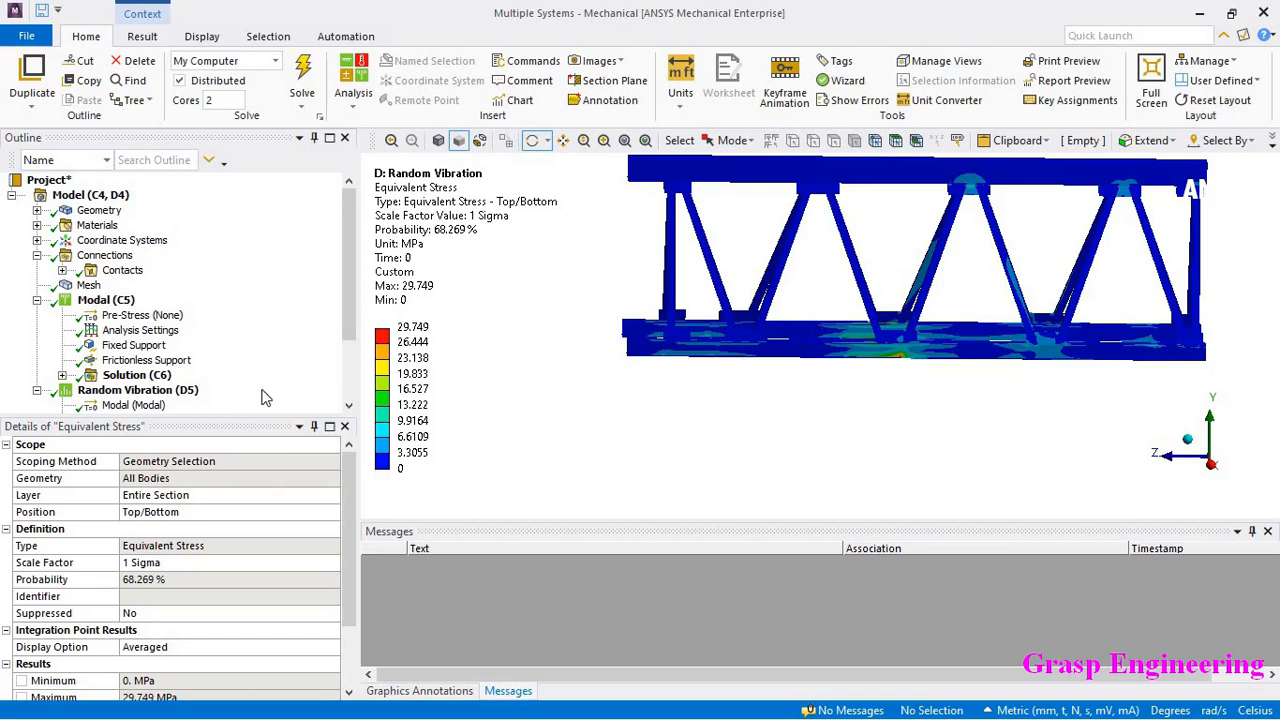
scroll(266, 385, "down", 2)
right_click(137, 360)
mouse_move(200, 368)
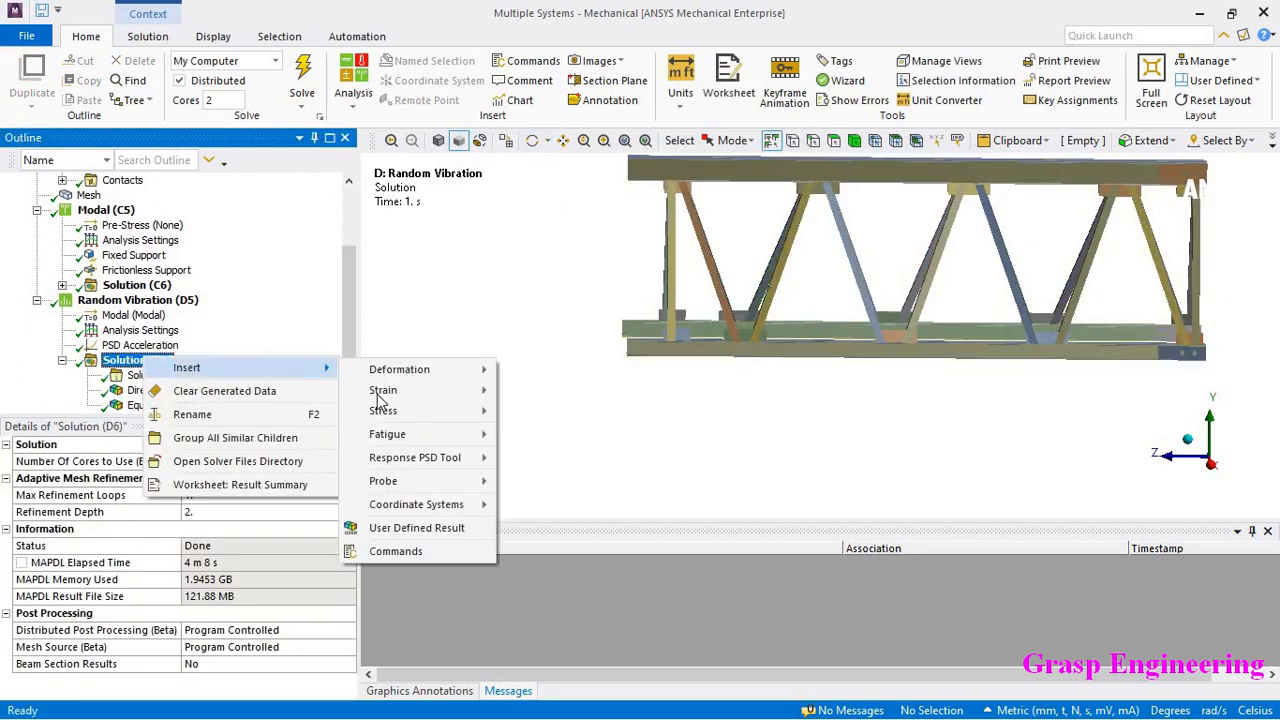
mouse_move(385, 410)
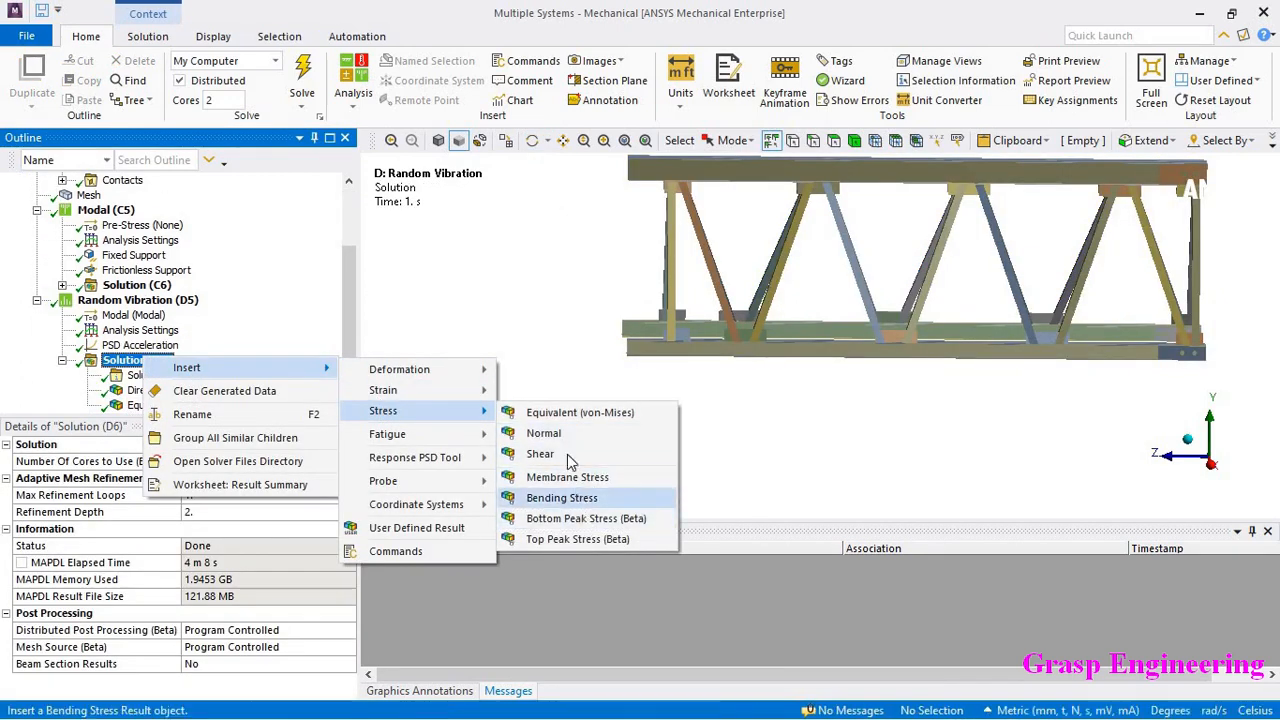
left_click(582, 416)
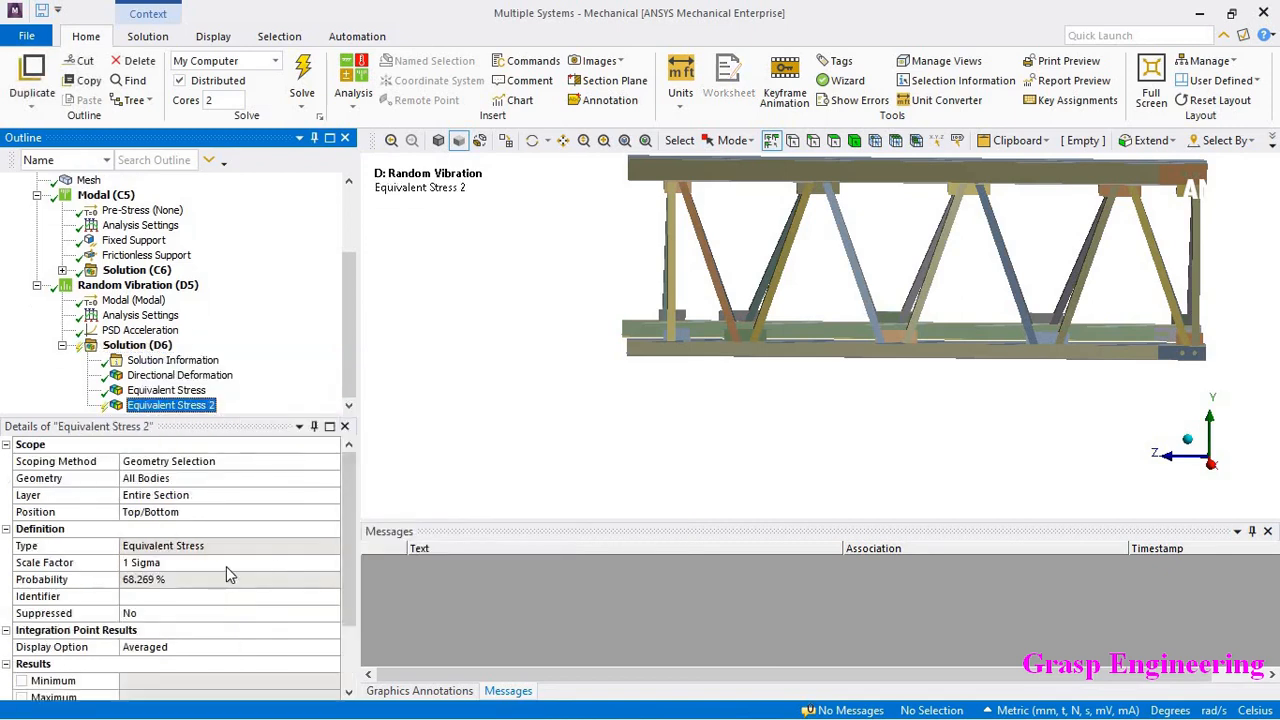
left_click(228, 562)
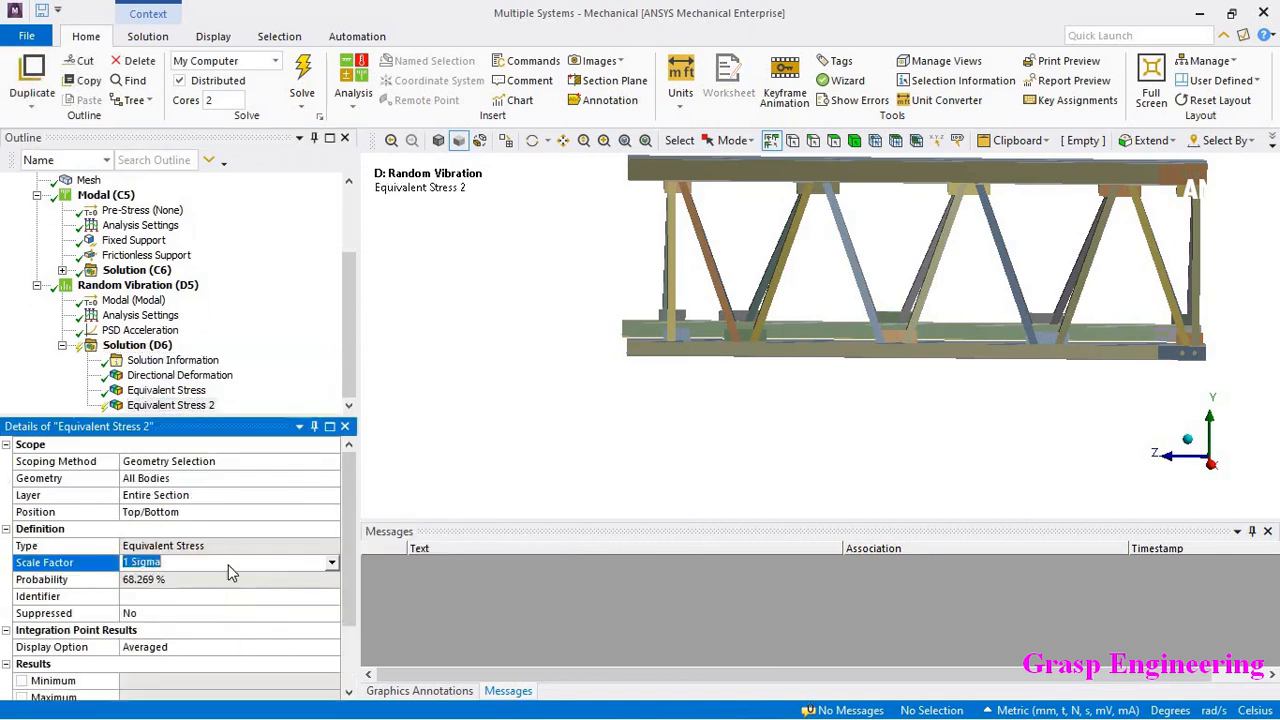
Insert a third Equivalent (von-Mises) stress result under the Random Vibration solution and set its Scale Factor to 3 Sigma.
right_click(188, 404)
mouse_move(340, 93)
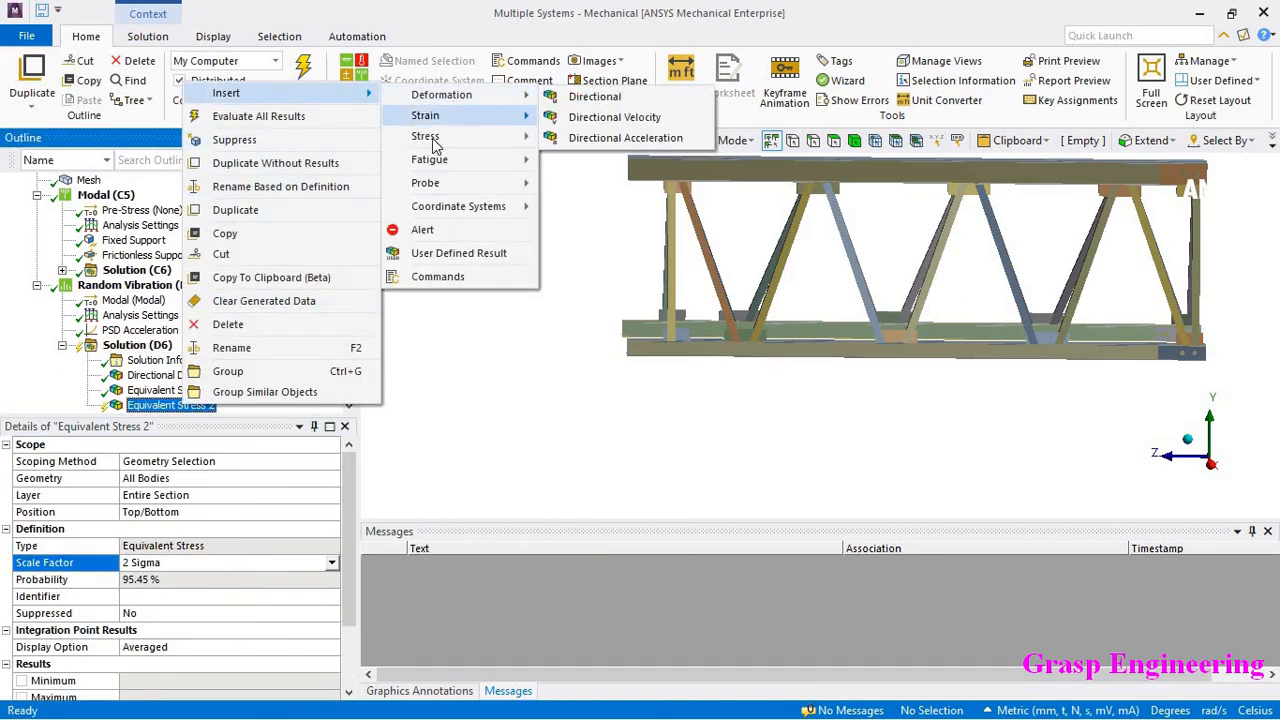
mouse_move(480, 136)
left_click(651, 142)
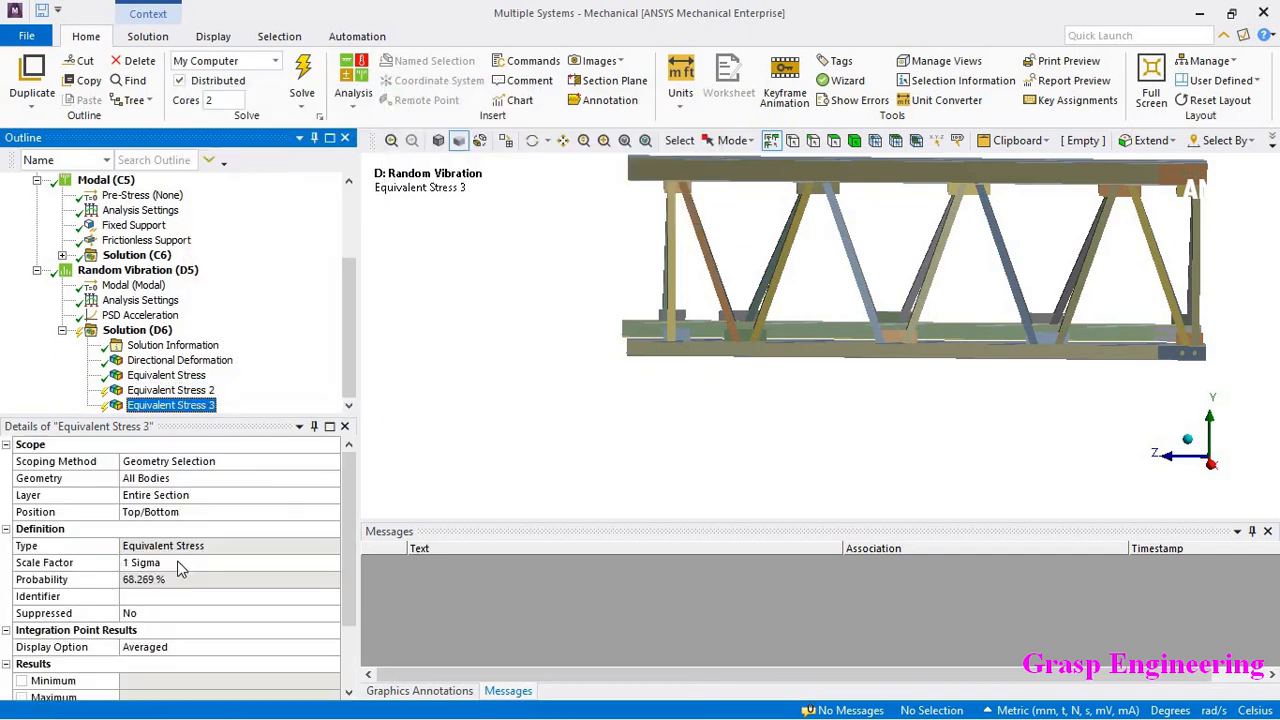
left_click(181, 567)
scroll(181, 567, "down", 2)
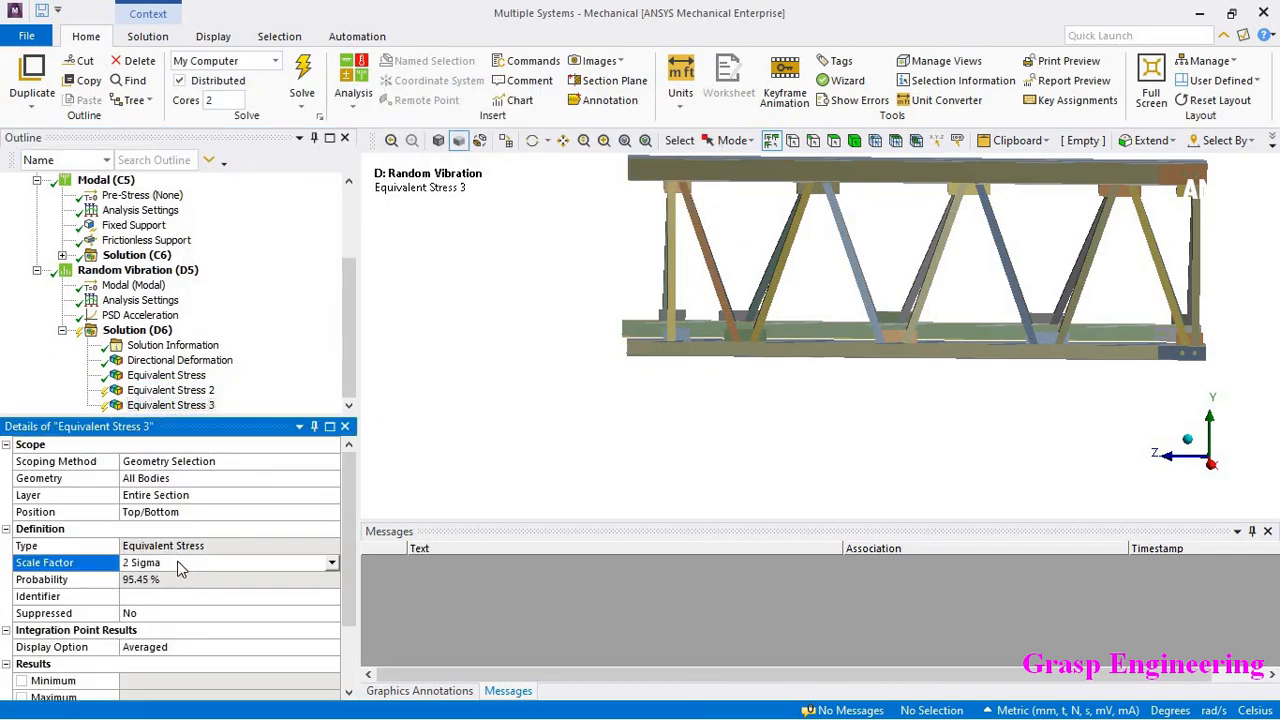
Evaluate all results of the Random Vibration solution, including the 2 Sigma and 3 Sigma equivalent stresses.
right_click(190, 405)
right_click(190, 405)
left_click(250, 117)
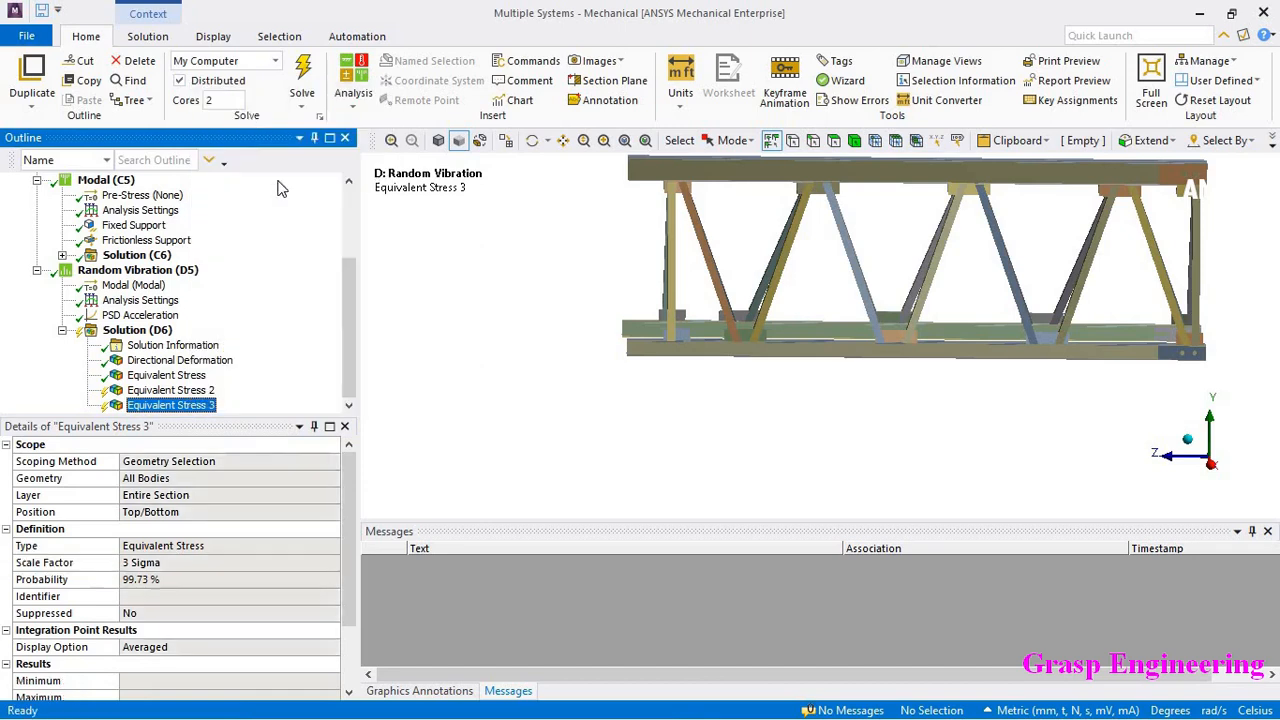
Display the 2 Sigma Equivalent Stress contour and mark the location of its maximum on the girder.
left_click(182, 390)
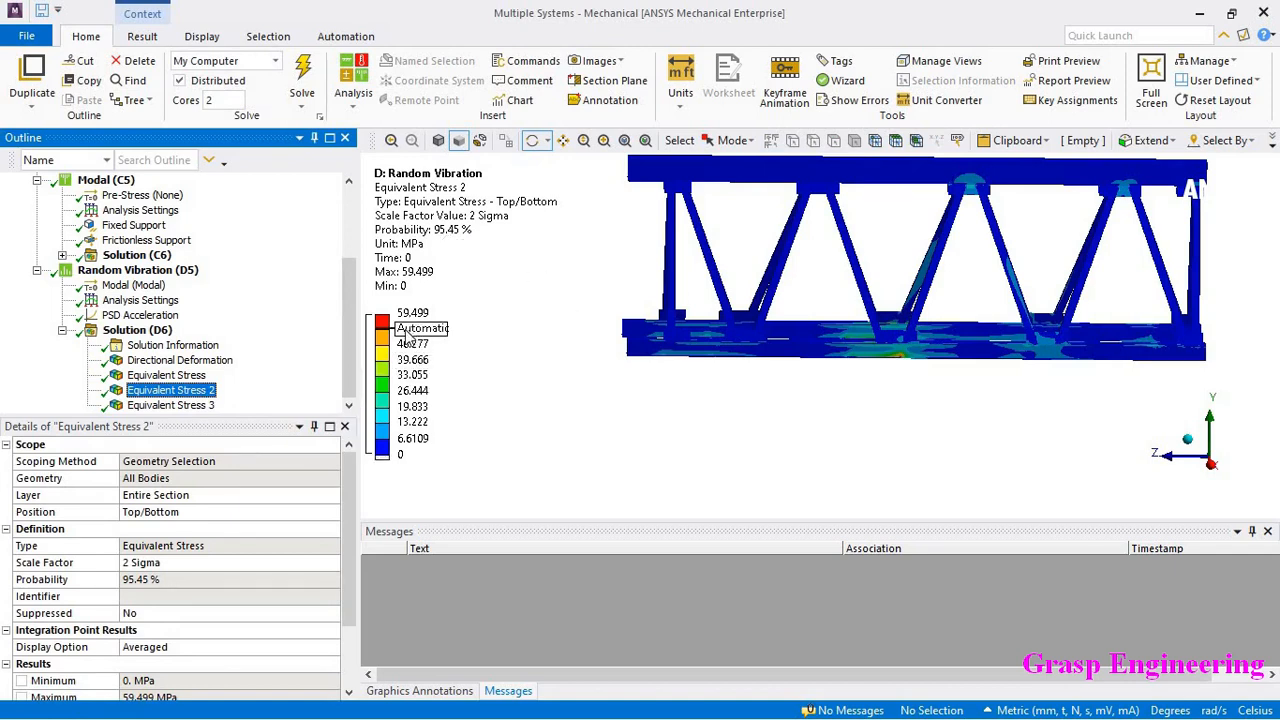
middle_click_drag(718, 376, 757, 400)
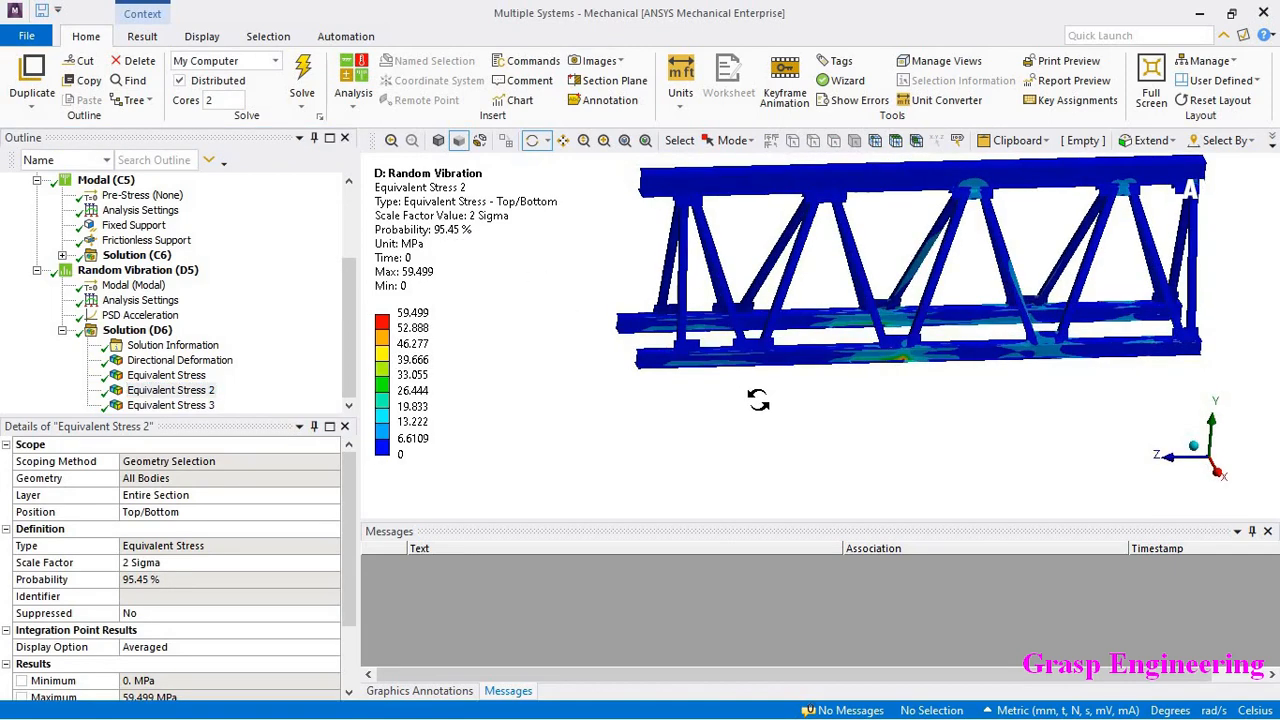
scroll(758, 399, "down", 3)
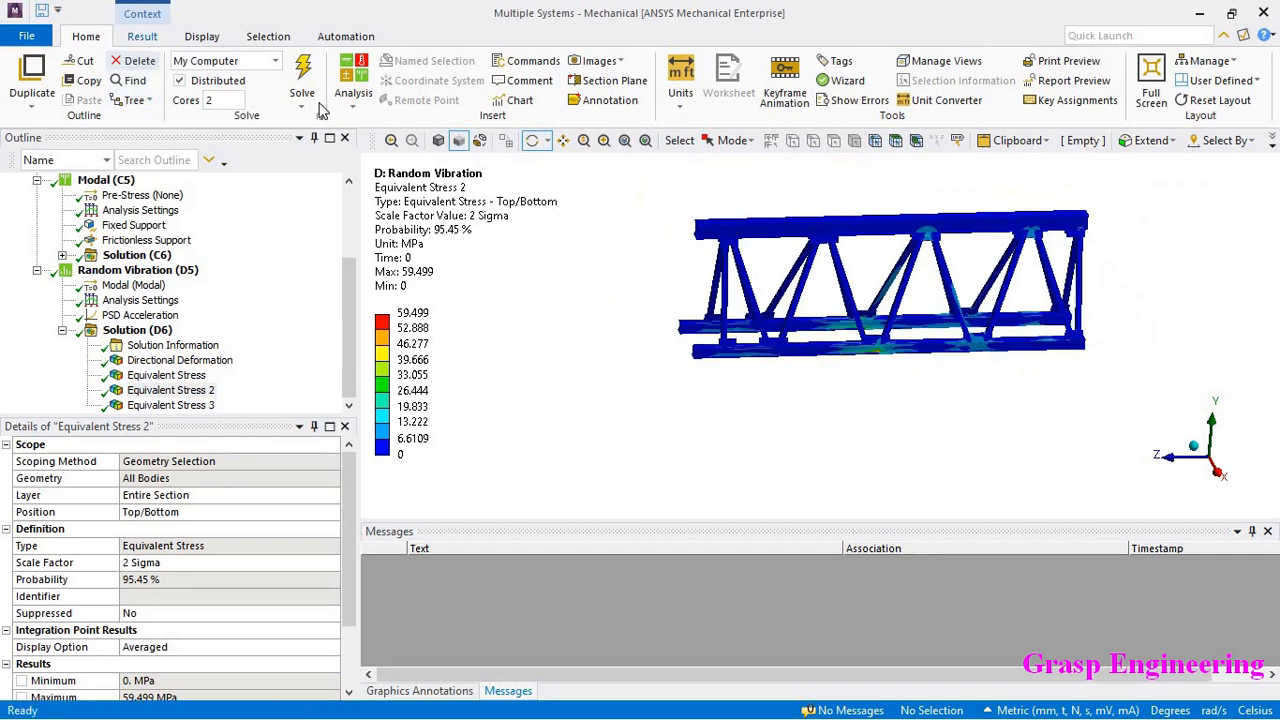
left_click(142, 36)
left_click(784, 82)
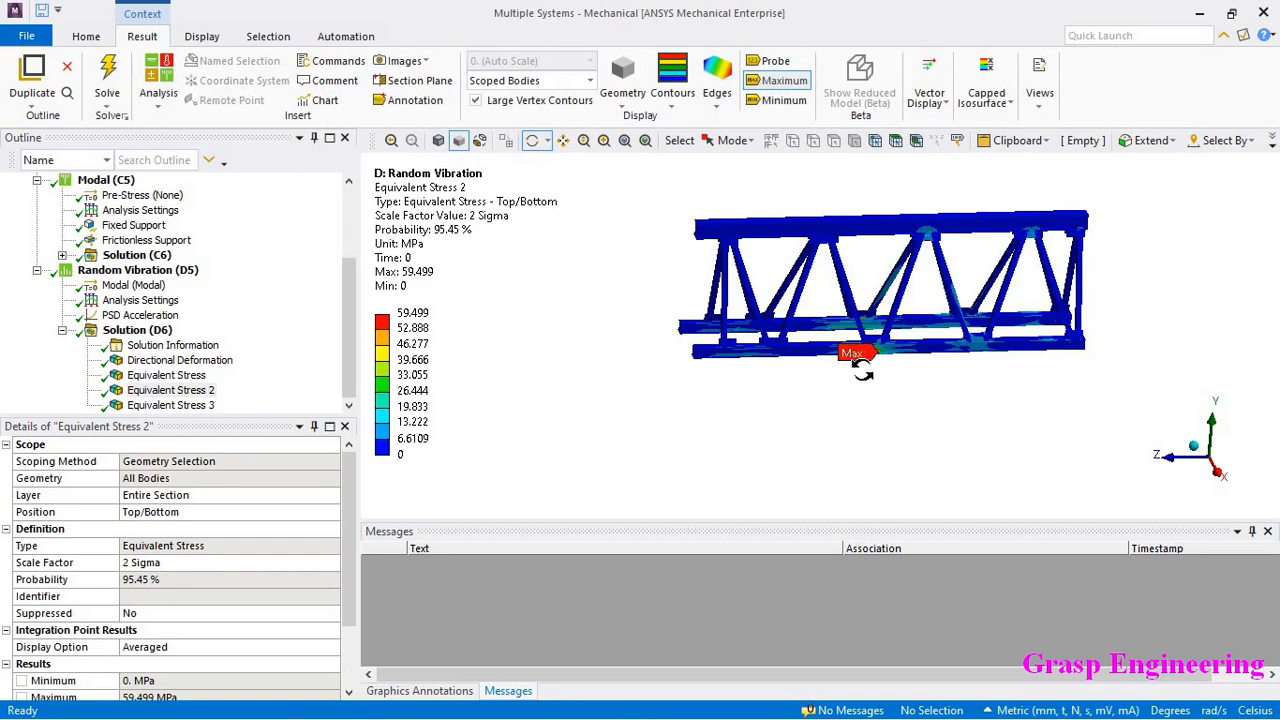
Display the 3 Sigma Equivalent Stress contour and place probes at two top-chord joints and two bottom-chord locations.
left_click(185, 405)
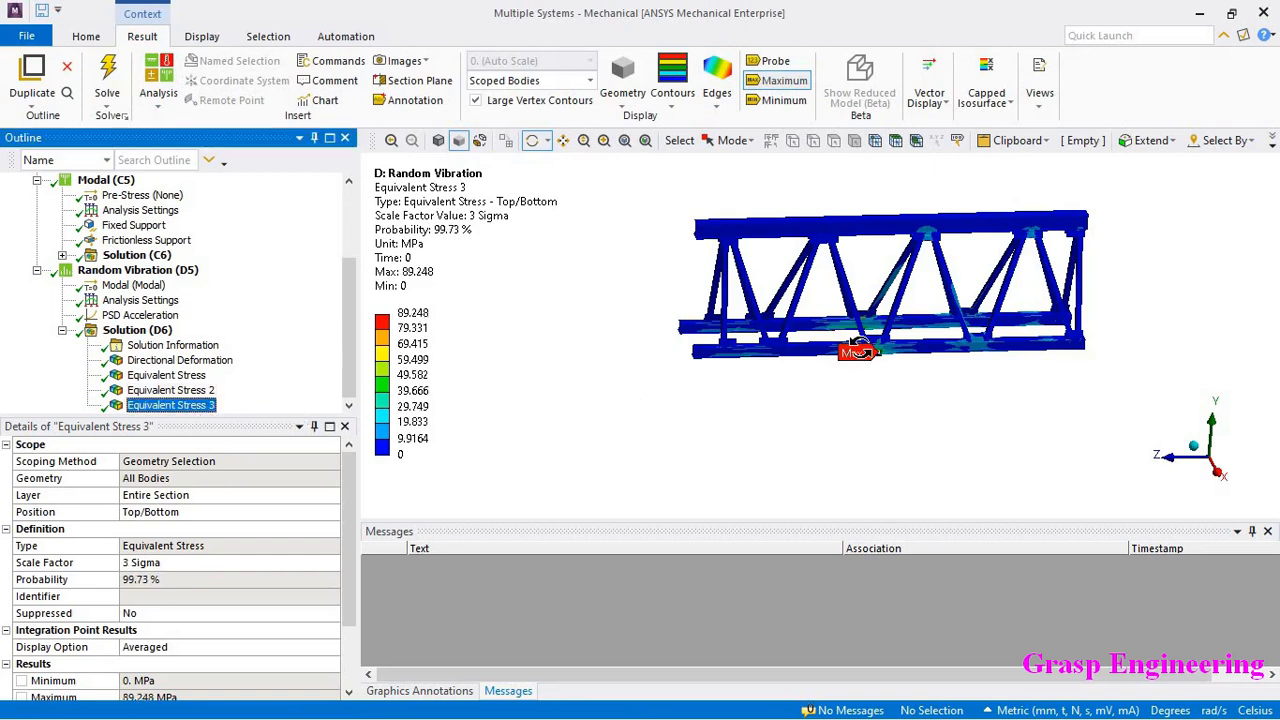
left_click(775, 61)
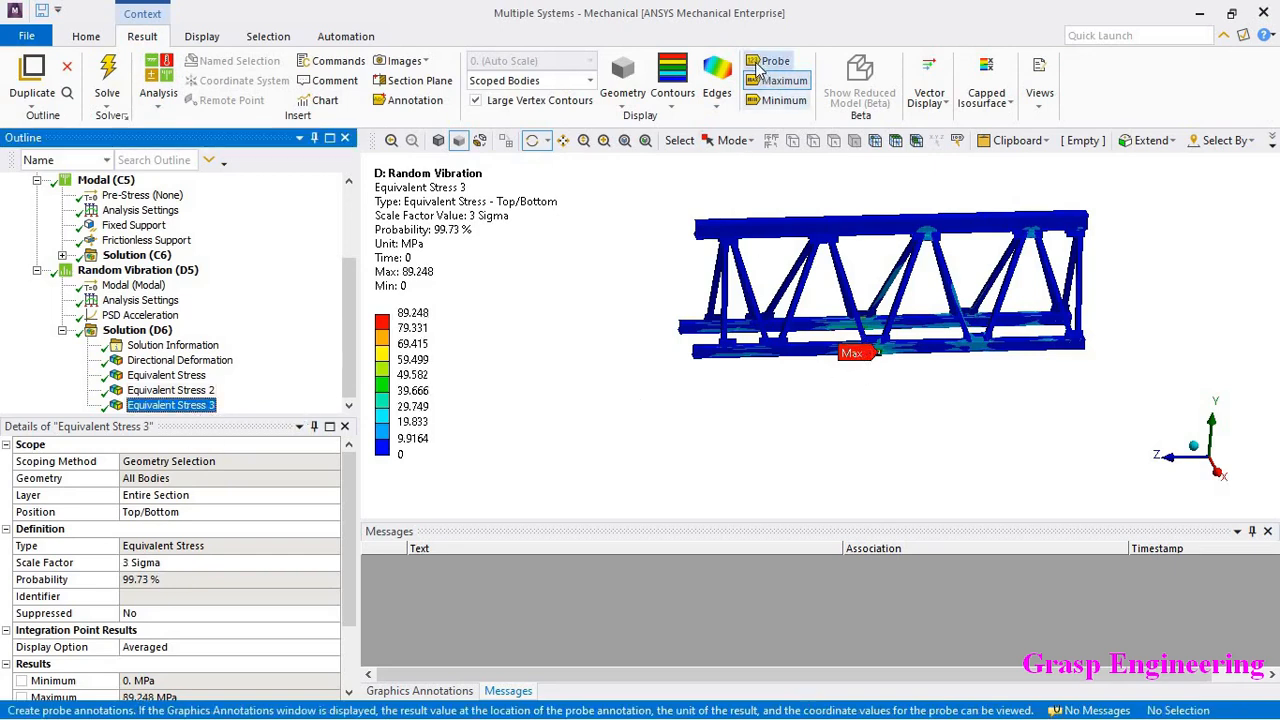
left_click(827, 232)
left_click(930, 234)
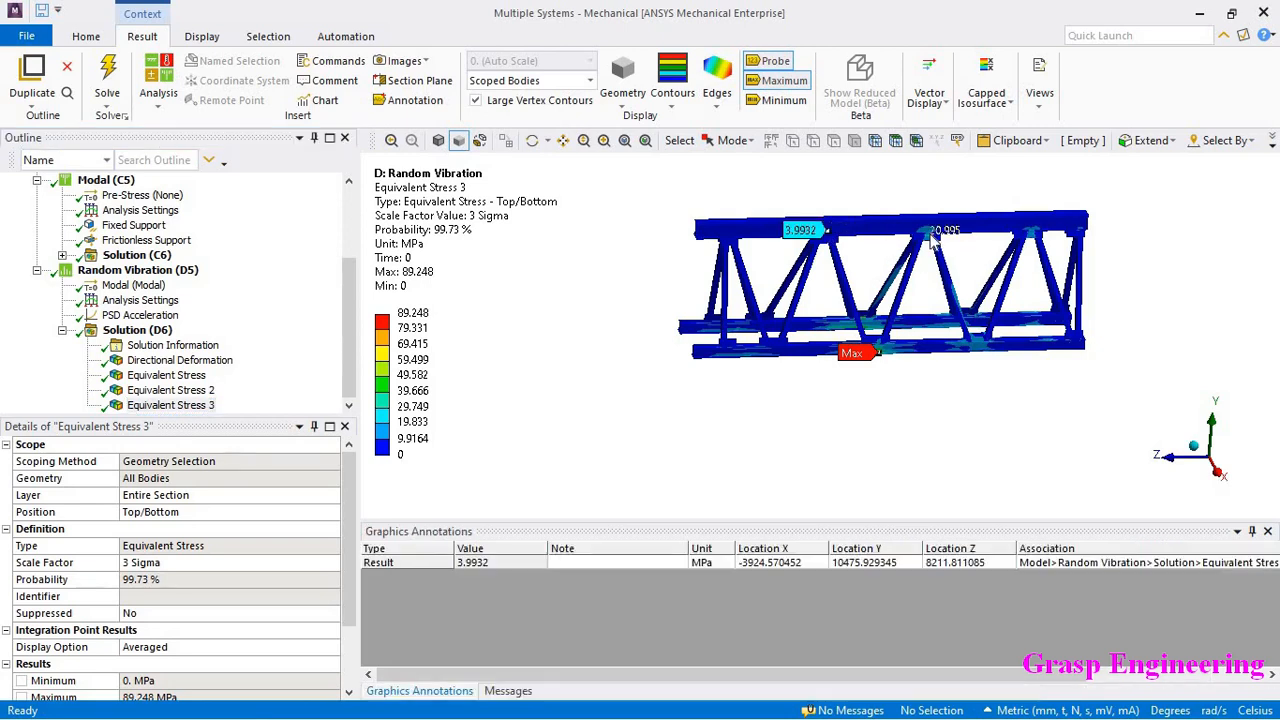
left_click(983, 352)
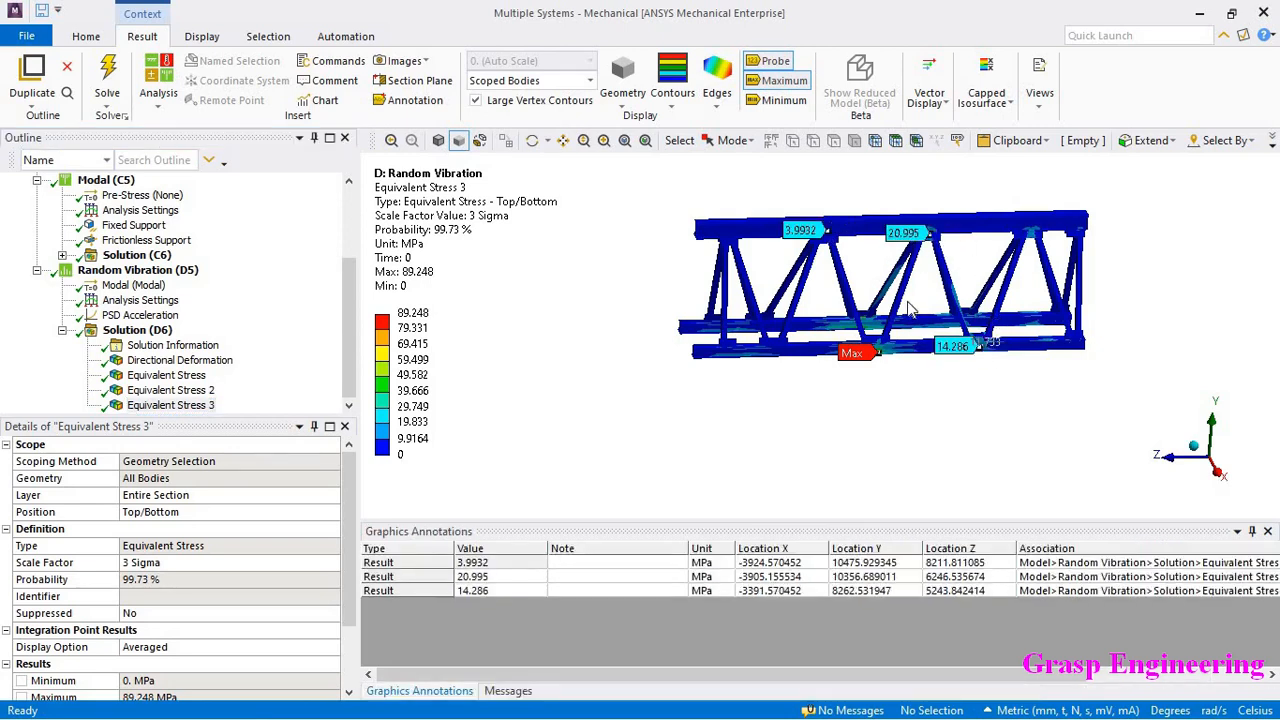
scroll(828, 388, "up", 2)
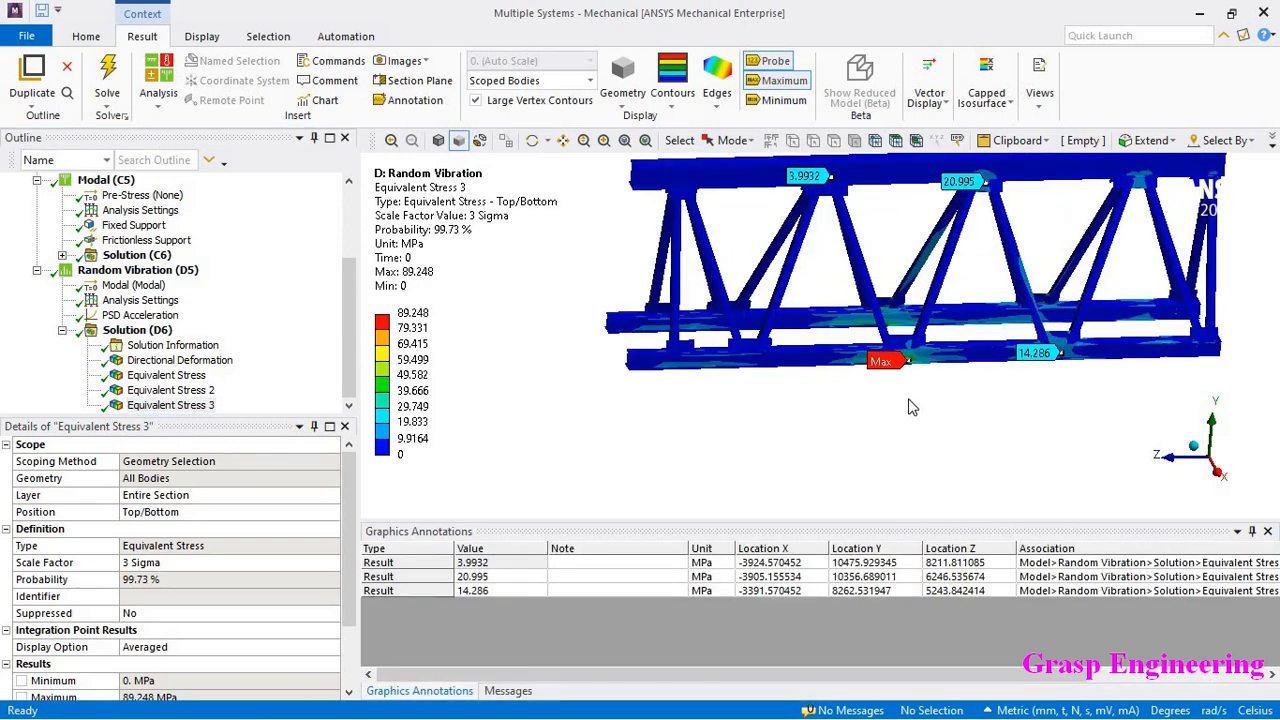
middle_click_drag(908, 400, 711, 449, "ctrl")
middle_click_drag(652, 392, 631, 390)
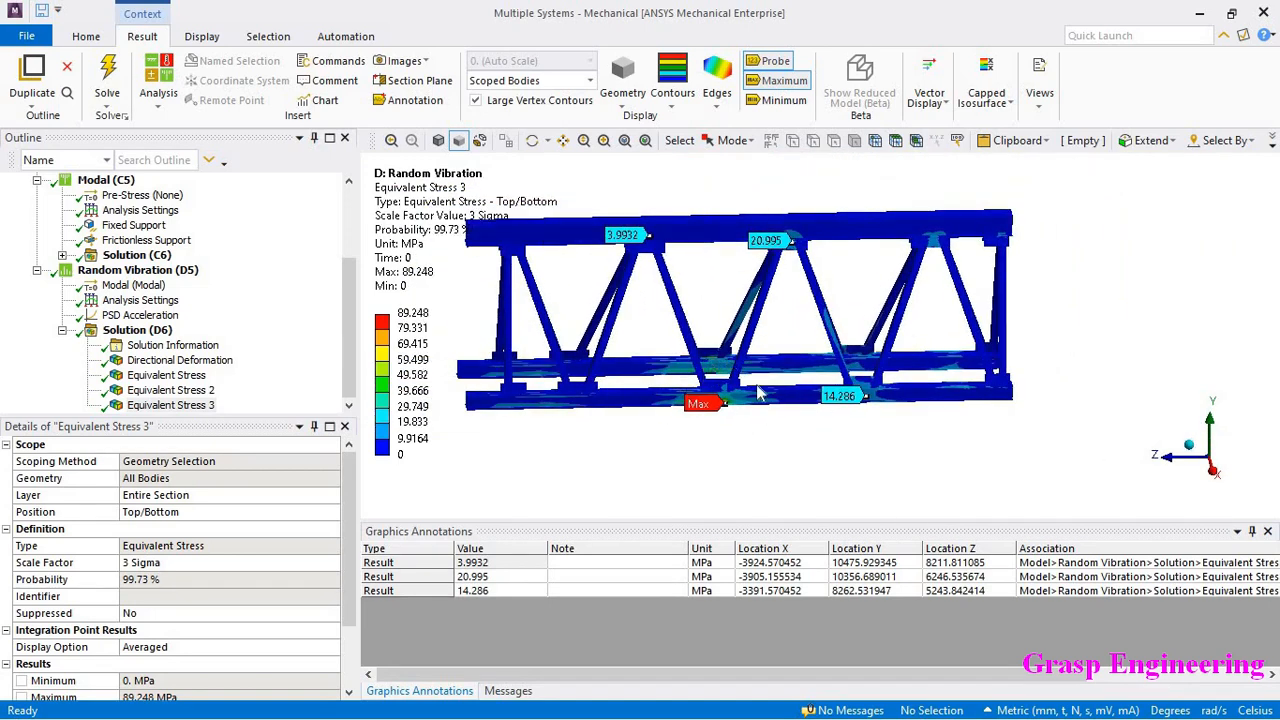
left_click(717, 368)
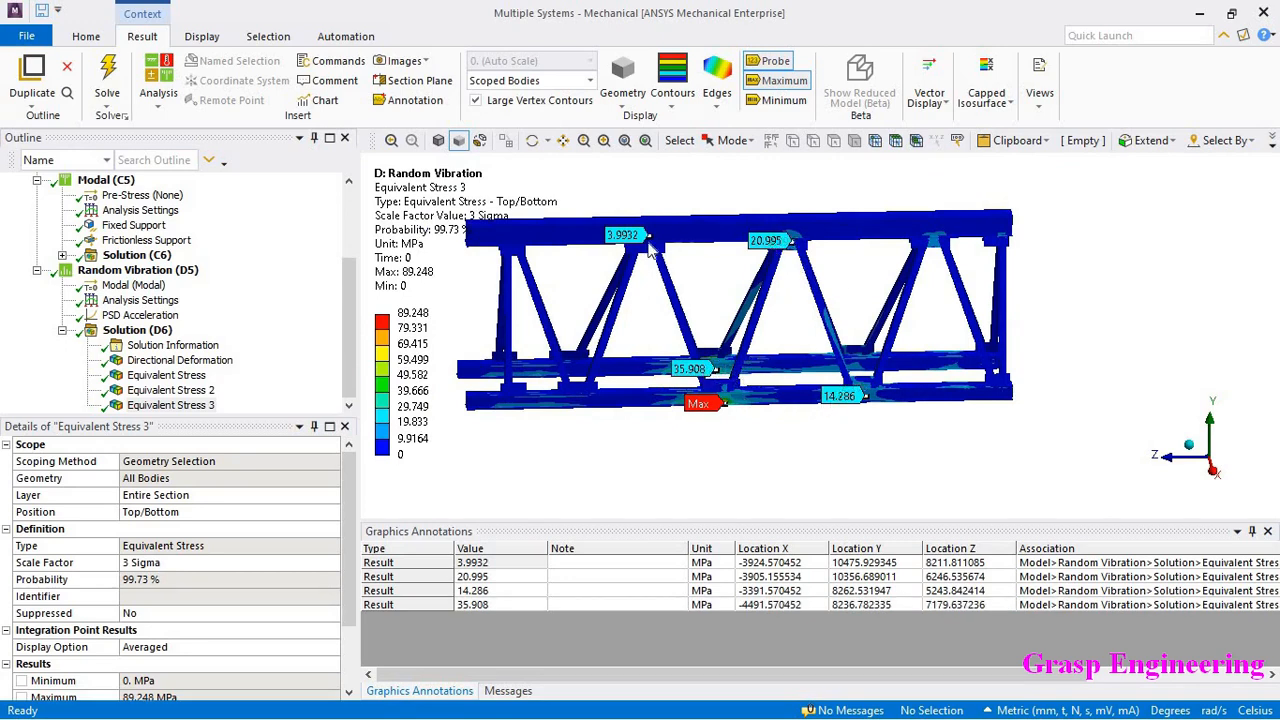
scroll(832, 418, "down", 1)
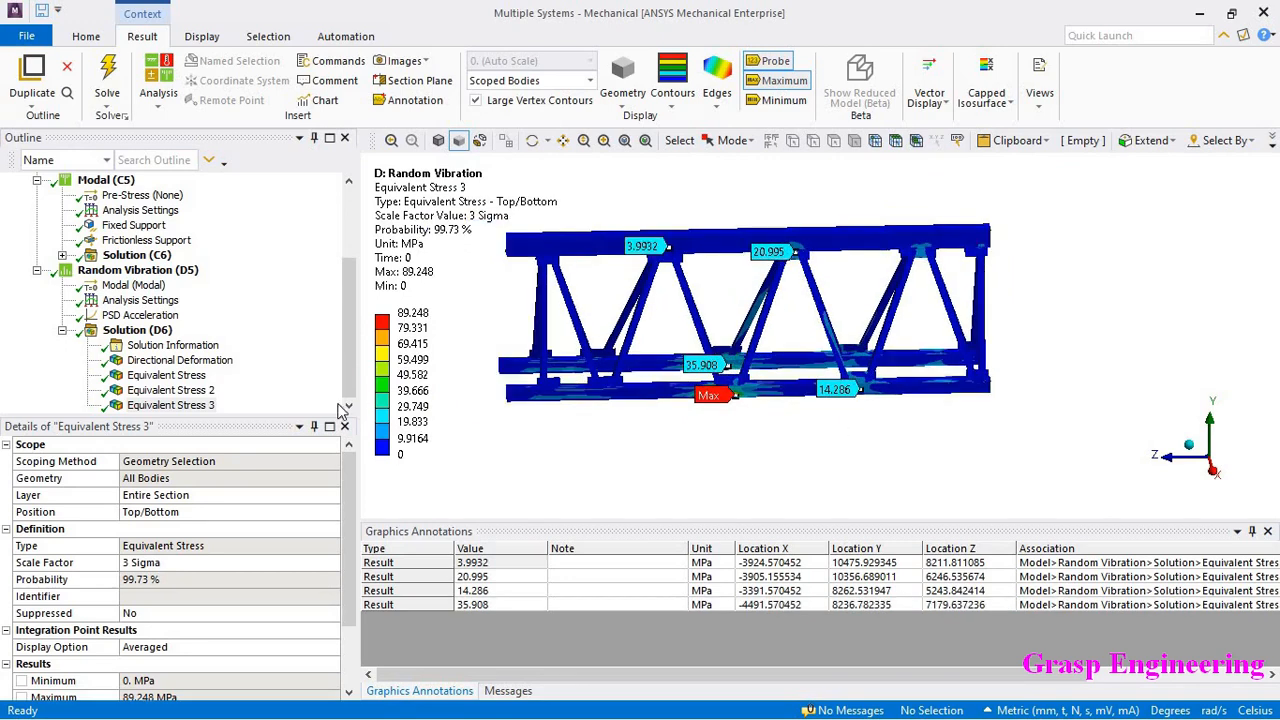
Display the 1 Sigma Equivalent Stress result and switch to Chrome to review the slide on standard deviation and structure response.
left_click(170, 375)
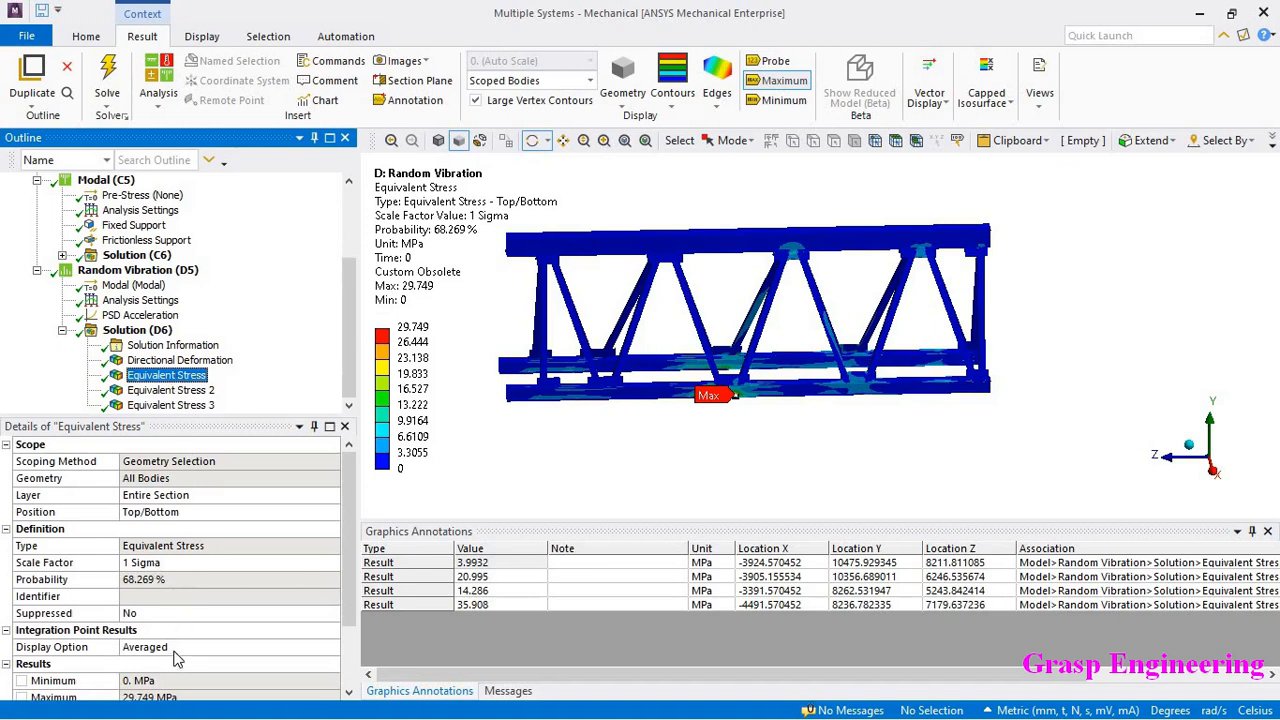
key("alt+Tab")
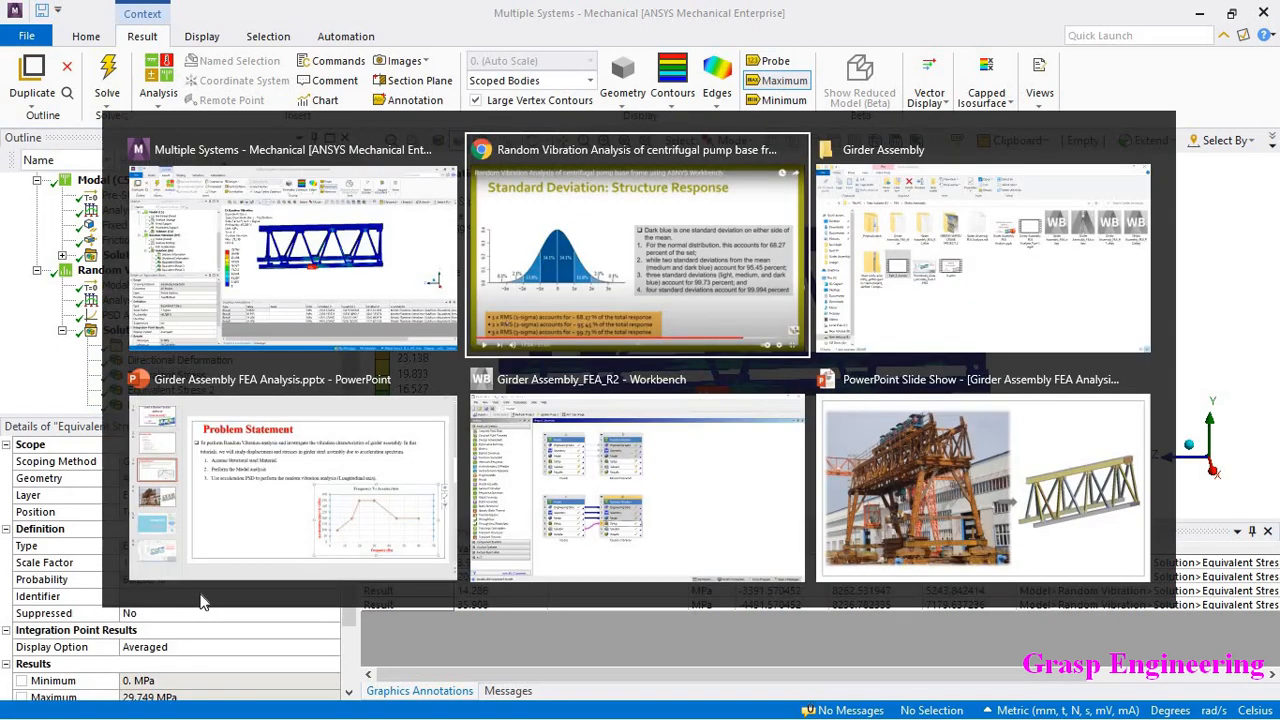
left_click(645, 290)
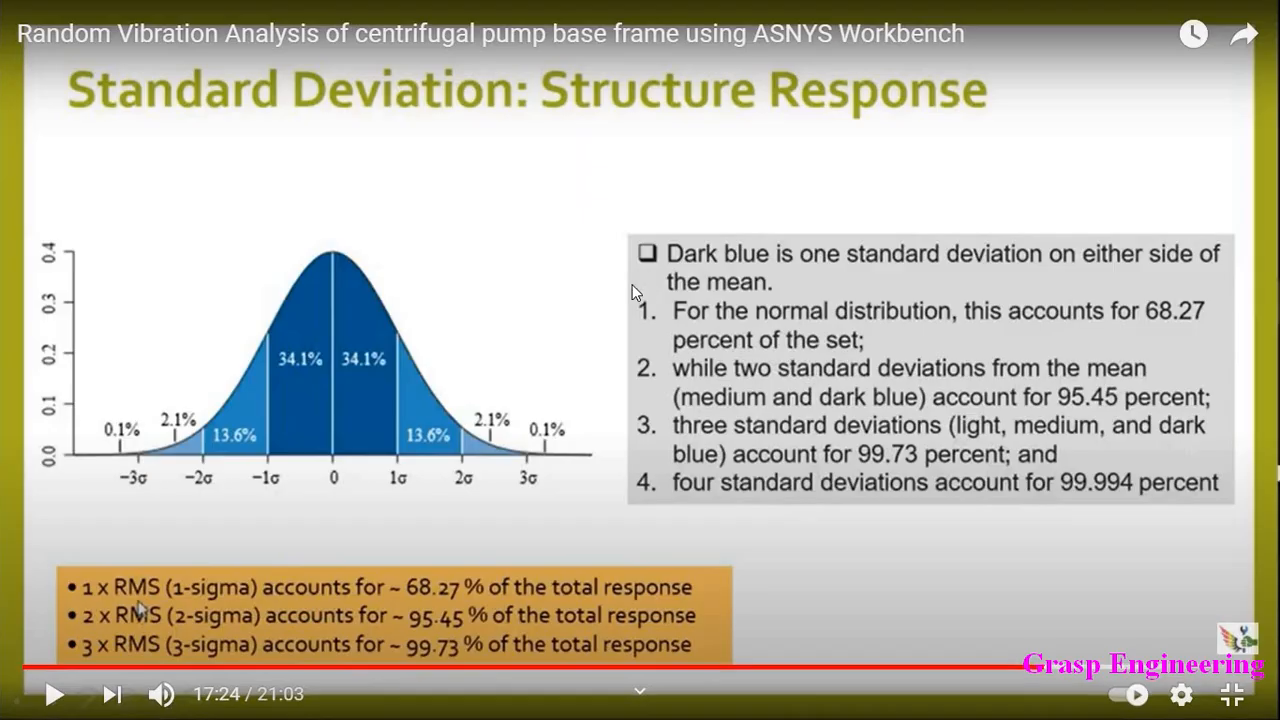
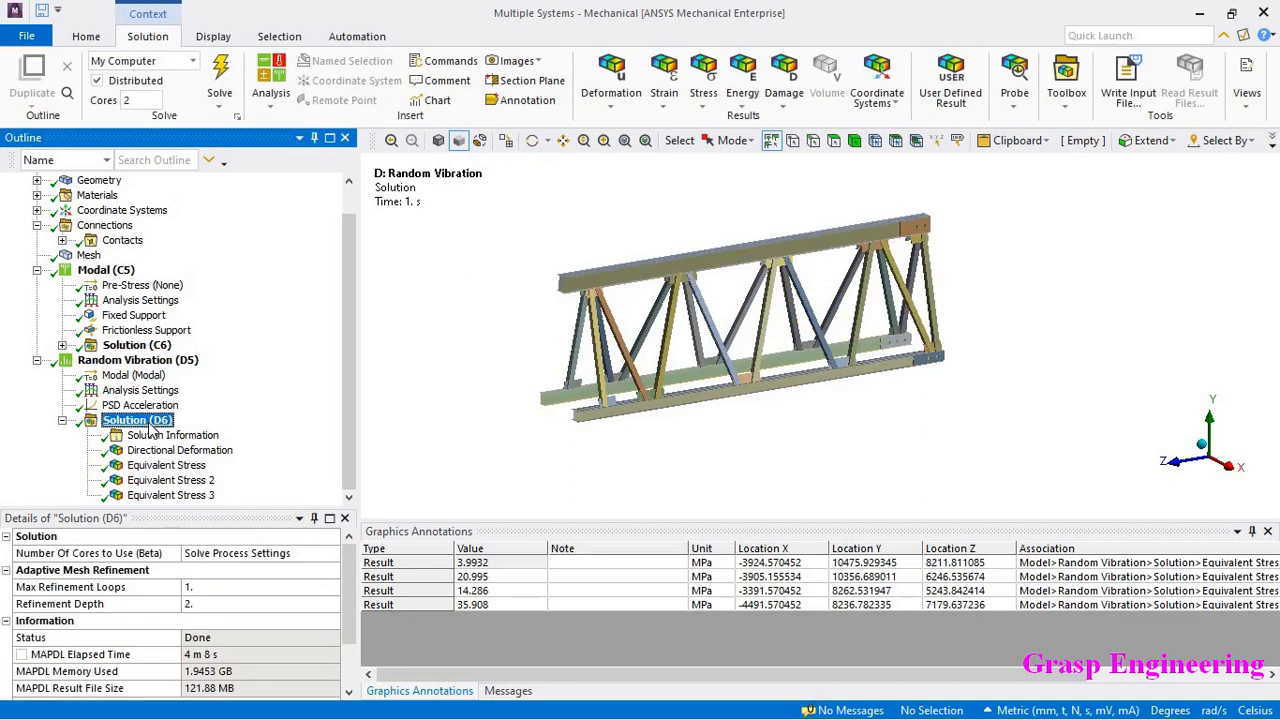
Insert a Response PSD Tool under the Random Vibration solution and open the details of its Response PSD probe.
right_click(150, 423)
mouse_move(205, 434)
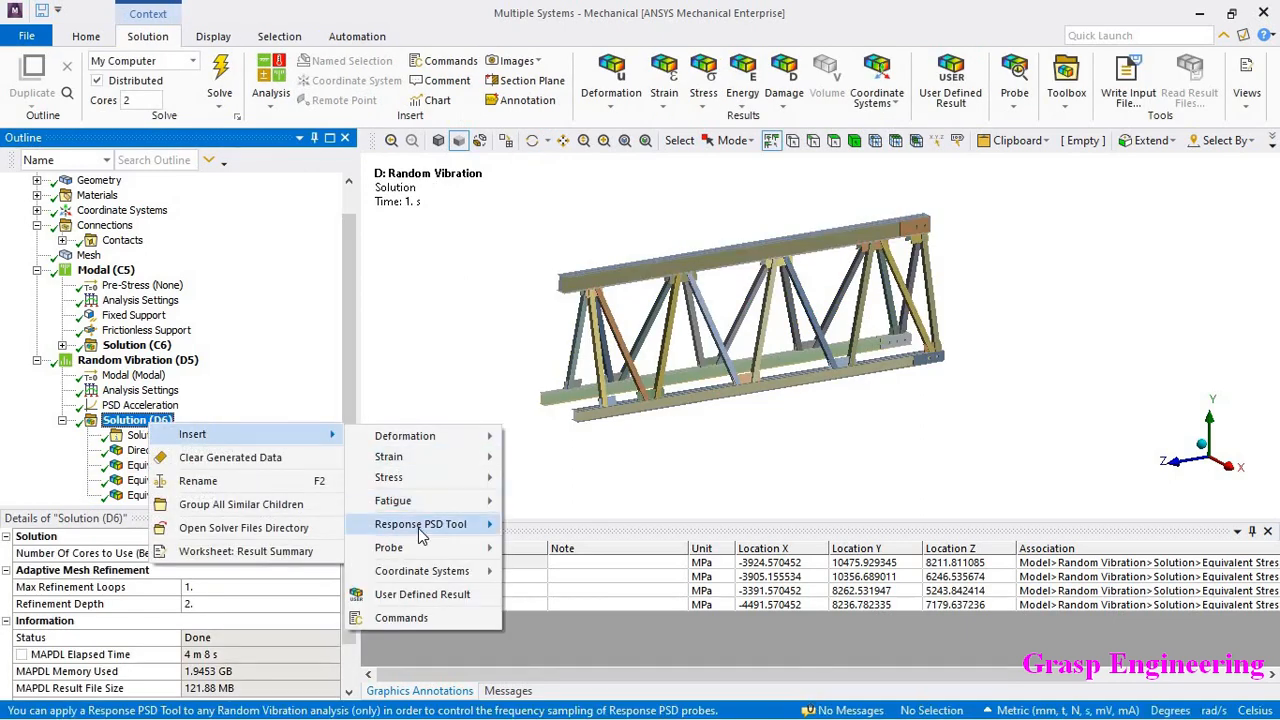
mouse_move(420, 526)
left_click(565, 526)
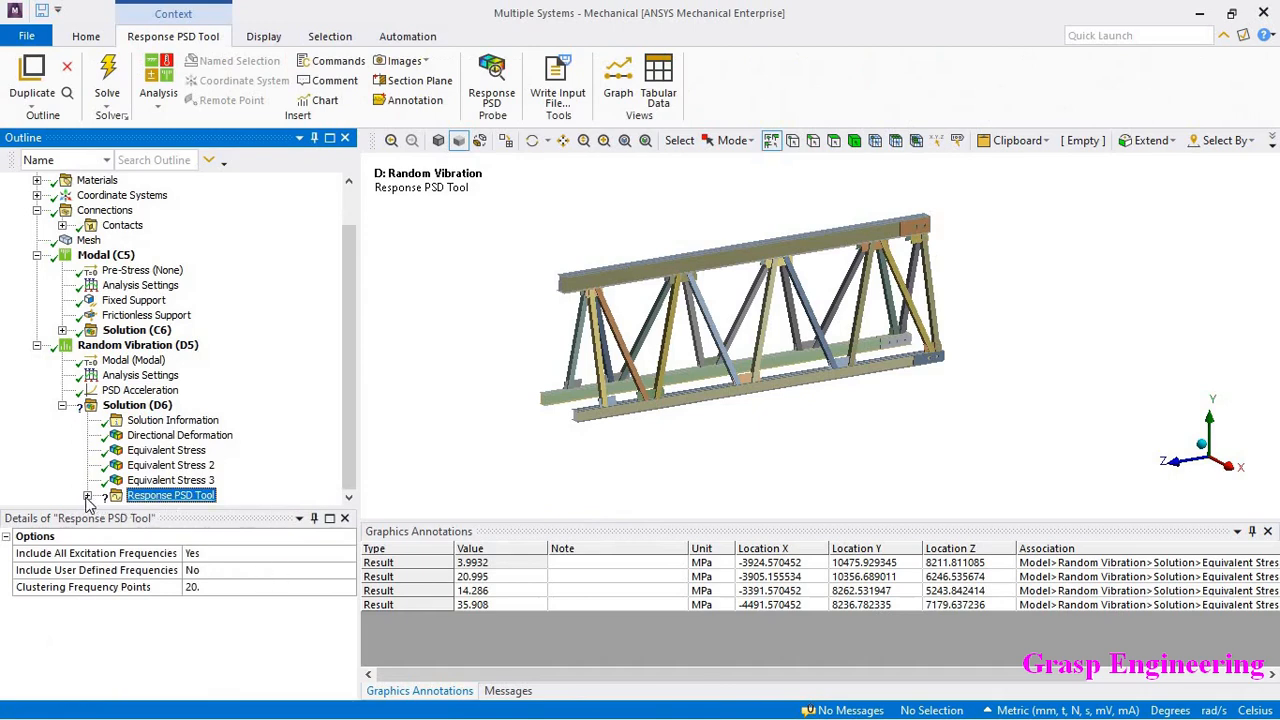
left_click(87, 495)
left_click(180, 495)
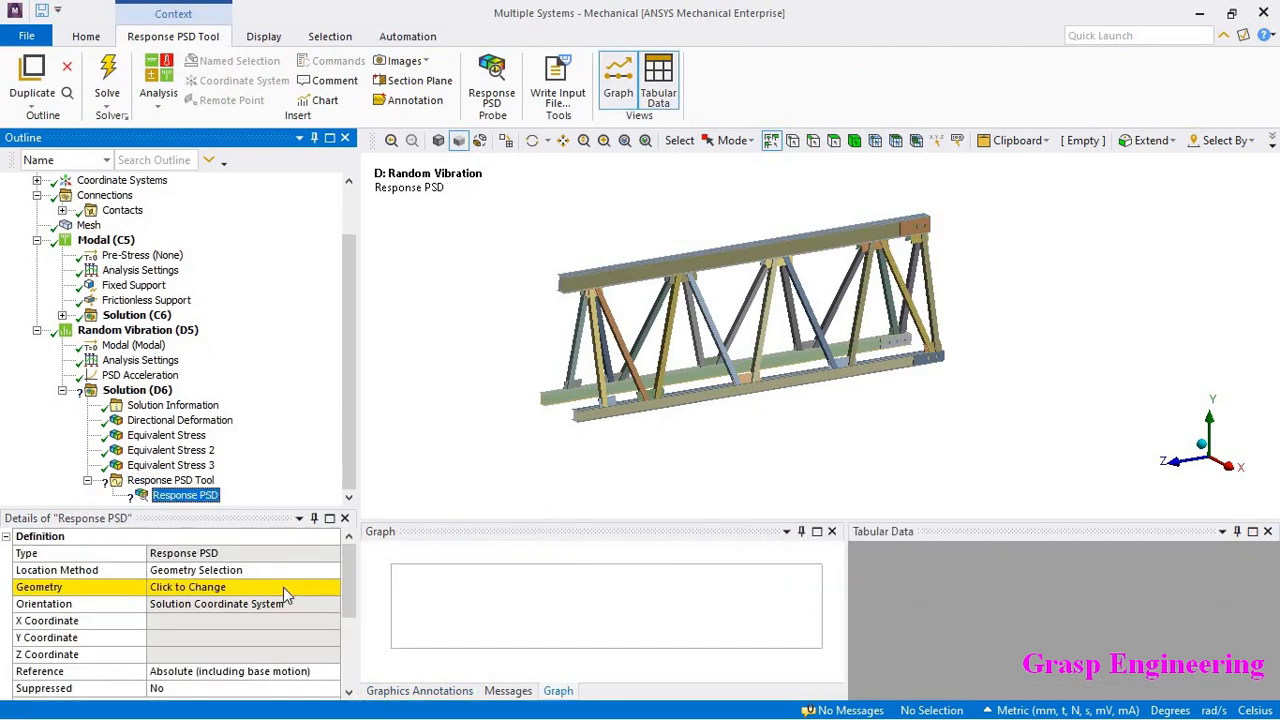
Scope the Response PSD probe to one vertex at the joint just below the free end of the girder's top chord.
left_click(286, 587)
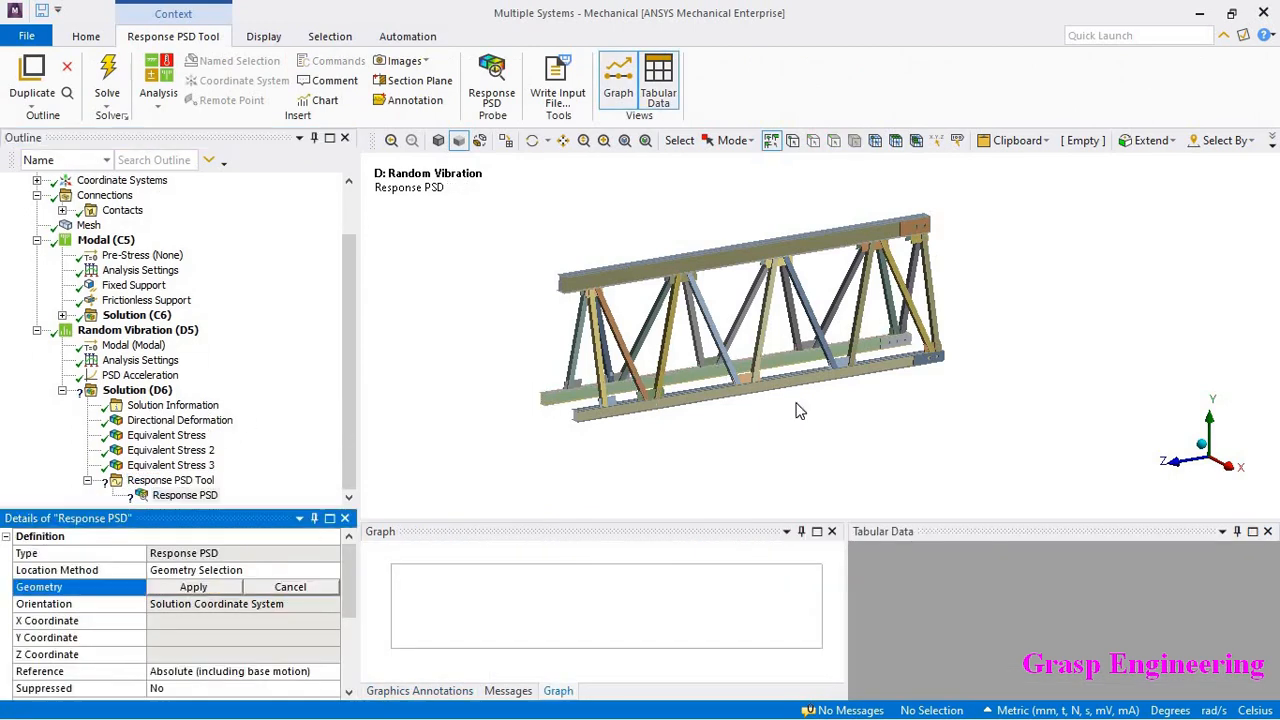
middle_click_drag(761, 394, 692, 417)
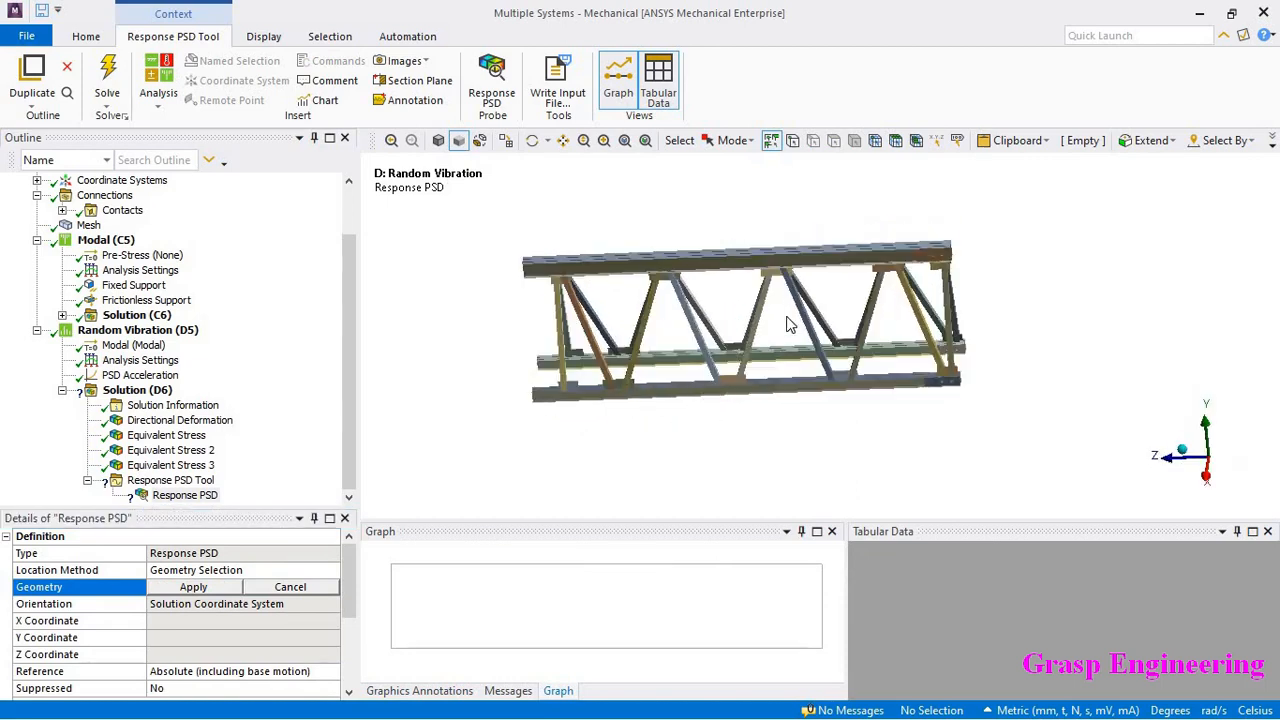
middle_click_drag(745, 352, 830, 343)
scroll(777, 366, "up", 5)
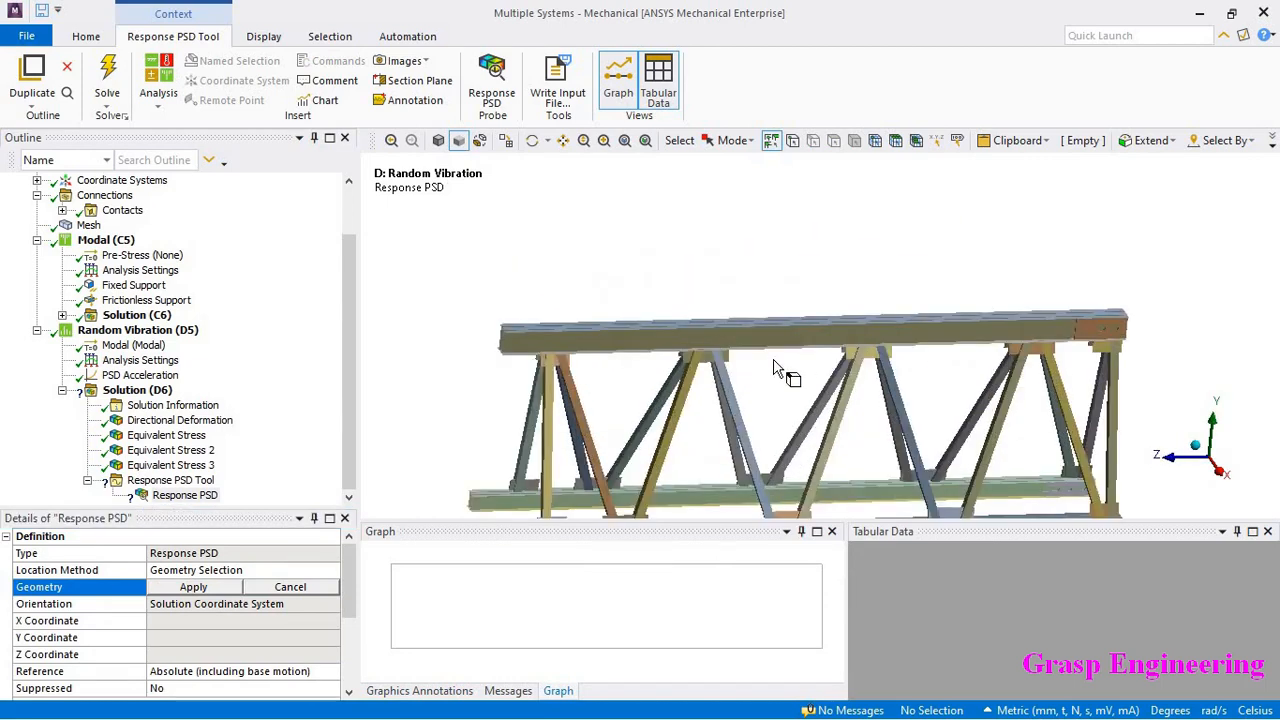
middle_click_drag(832, 269, 836, 262, "ctrl")
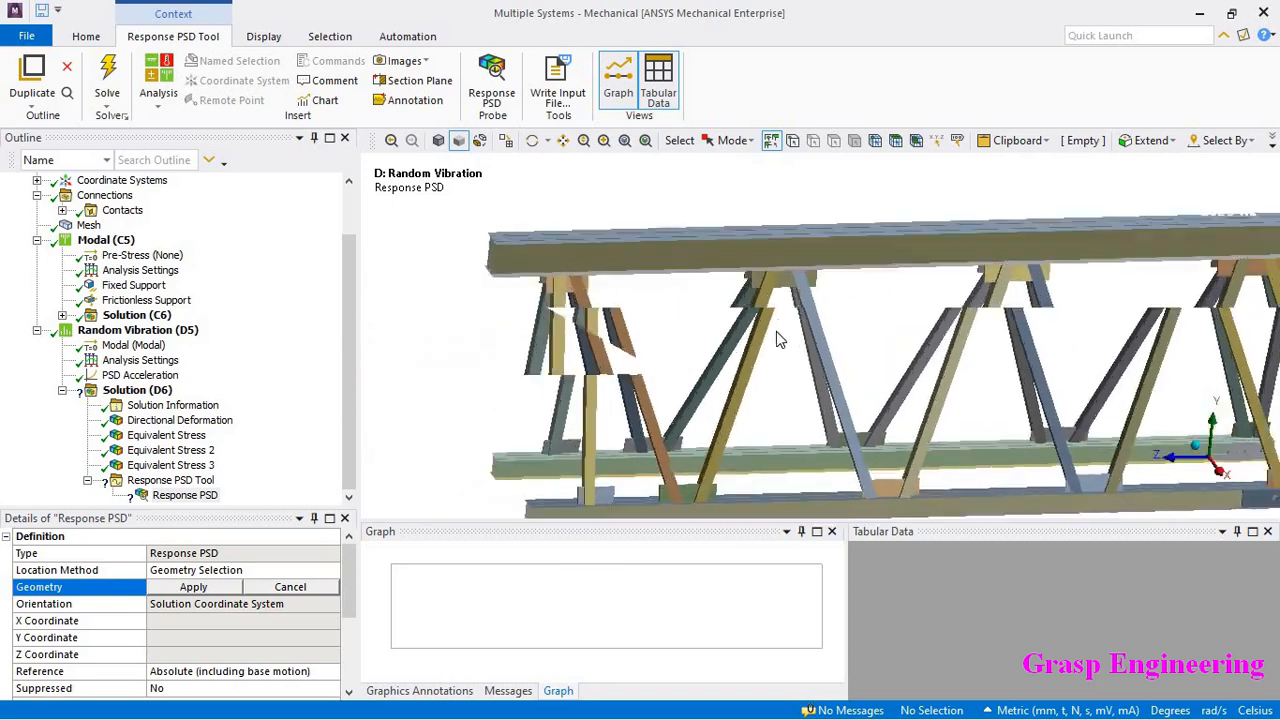
middle_click_drag(776, 331, 867, 482)
scroll(808, 320, "up", 4)
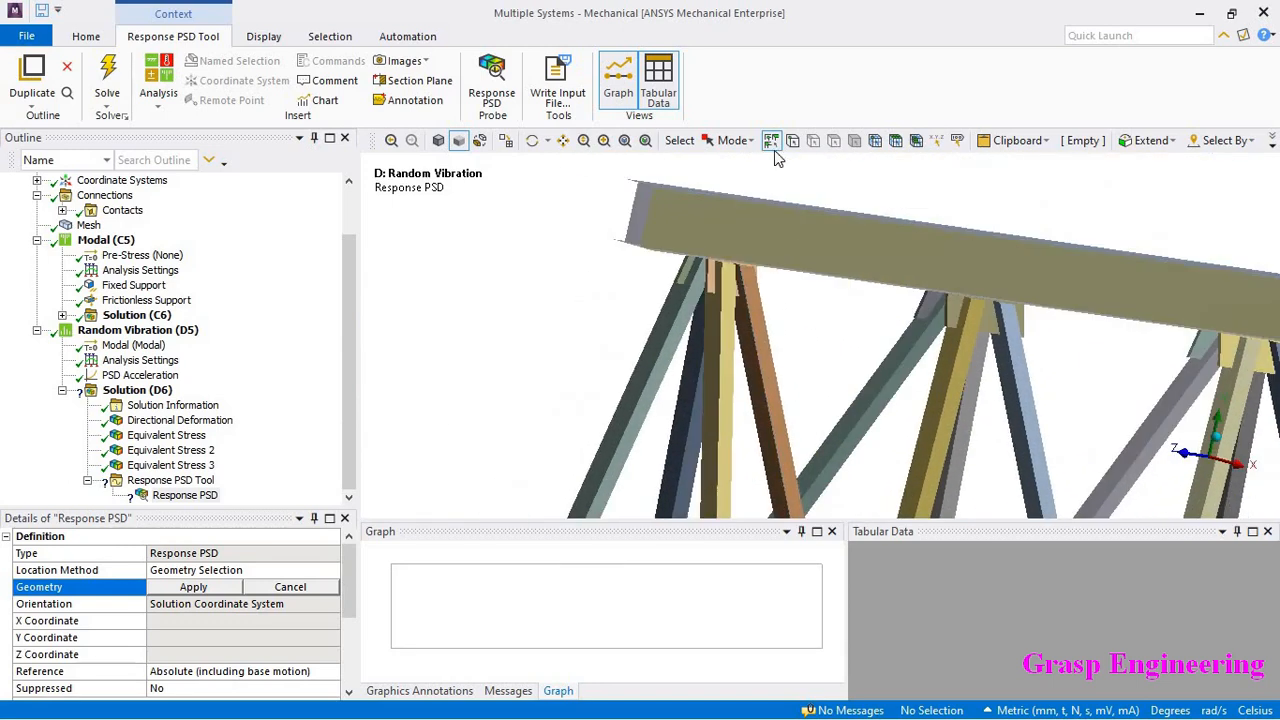
left_click(792, 141)
left_click(707, 292)
left_click(224, 590)
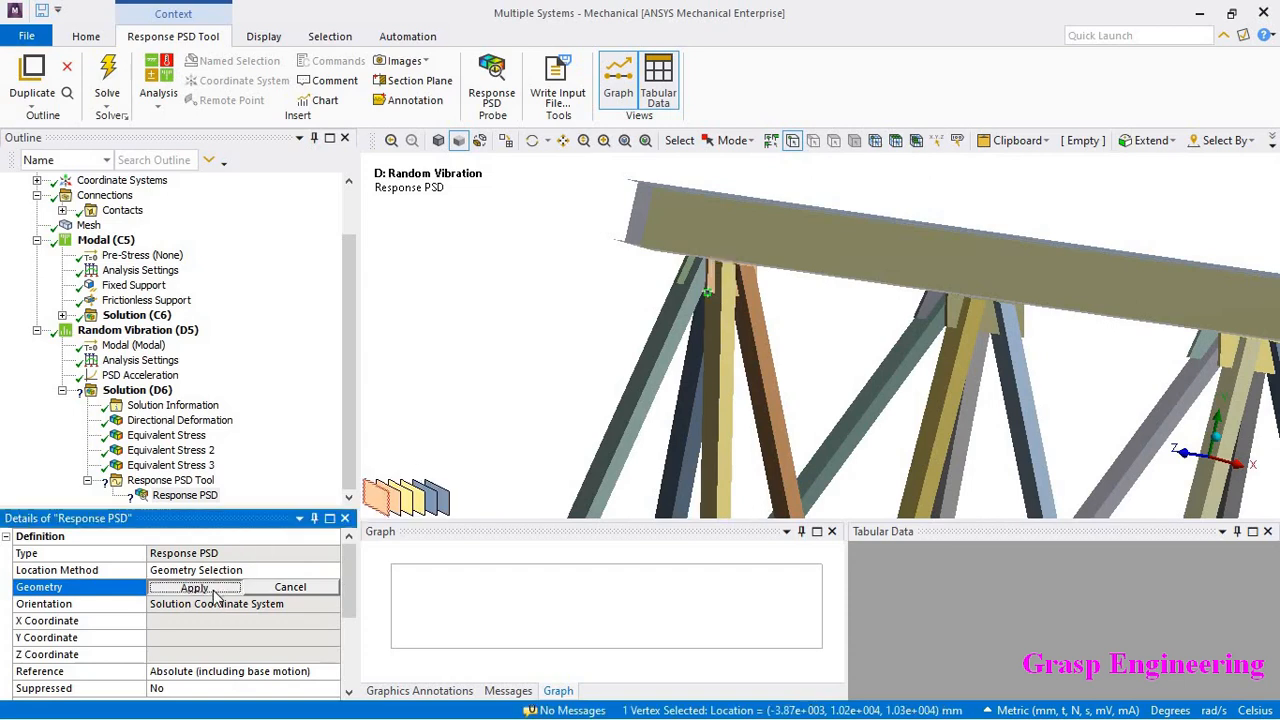
Set the Response PSD probe's result type to Acceleration and its result selection to Z Axis.
scroll(240, 648, "down", 1)
left_click(229, 640)
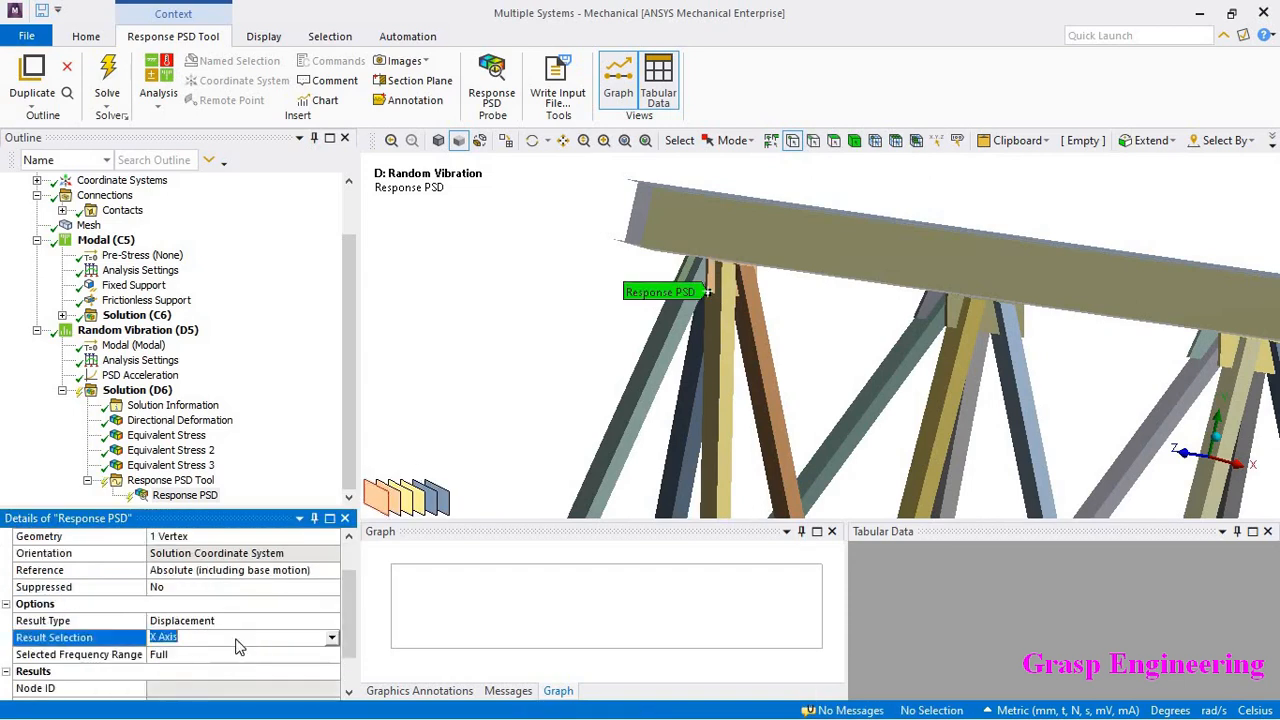
scroll(225, 670, "down", 1)
left_click(210, 673)
scroll(210, 673, "down", 1)
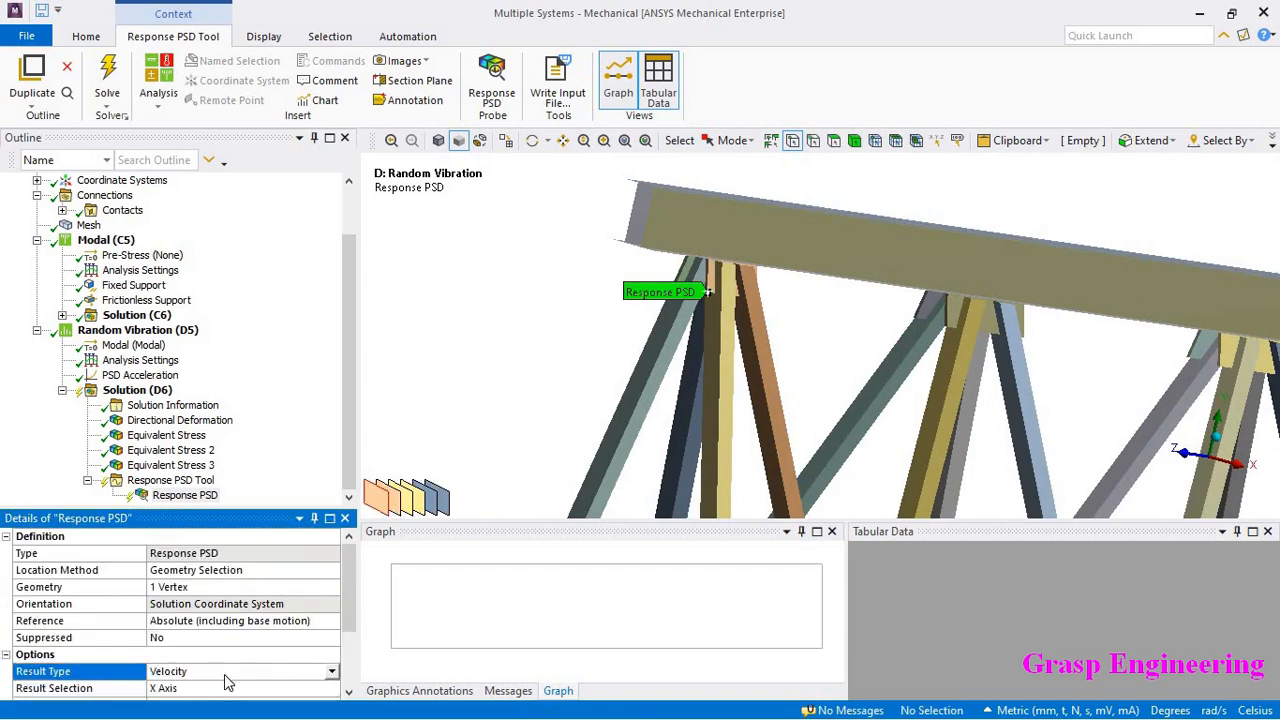
scroll(226, 681, "down", 2)
left_click(331, 570)
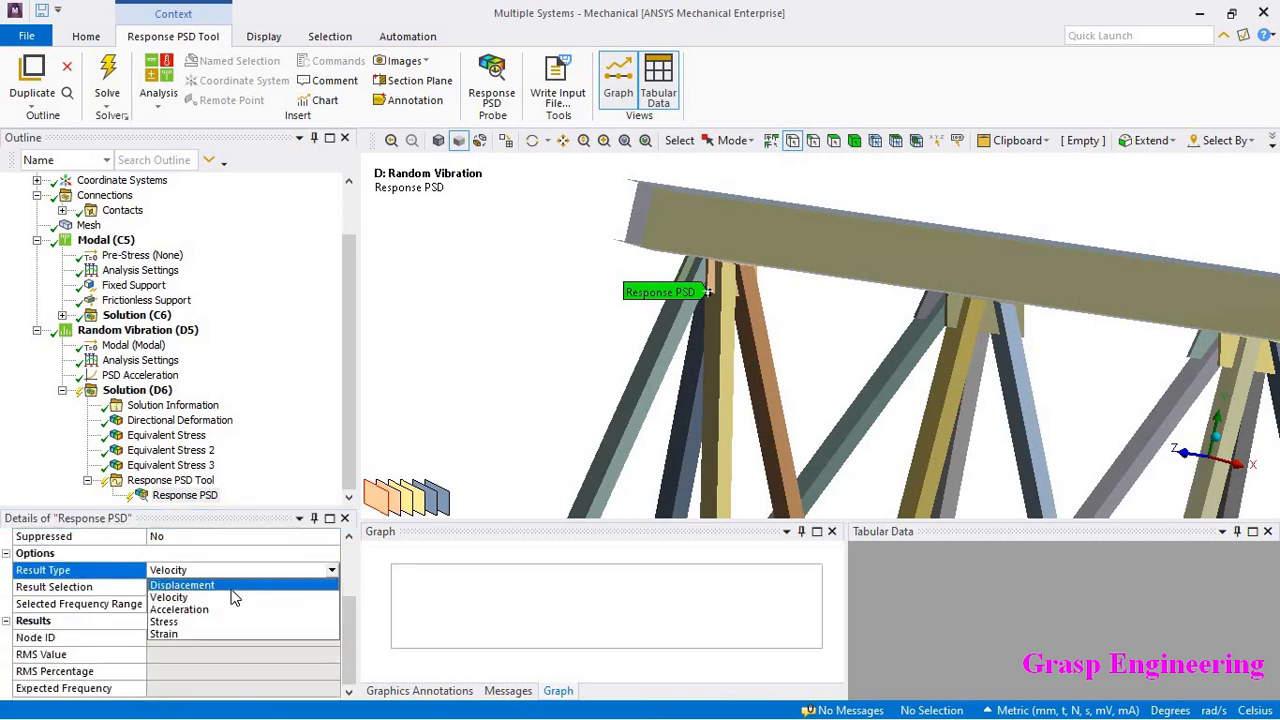
left_click(203, 609)
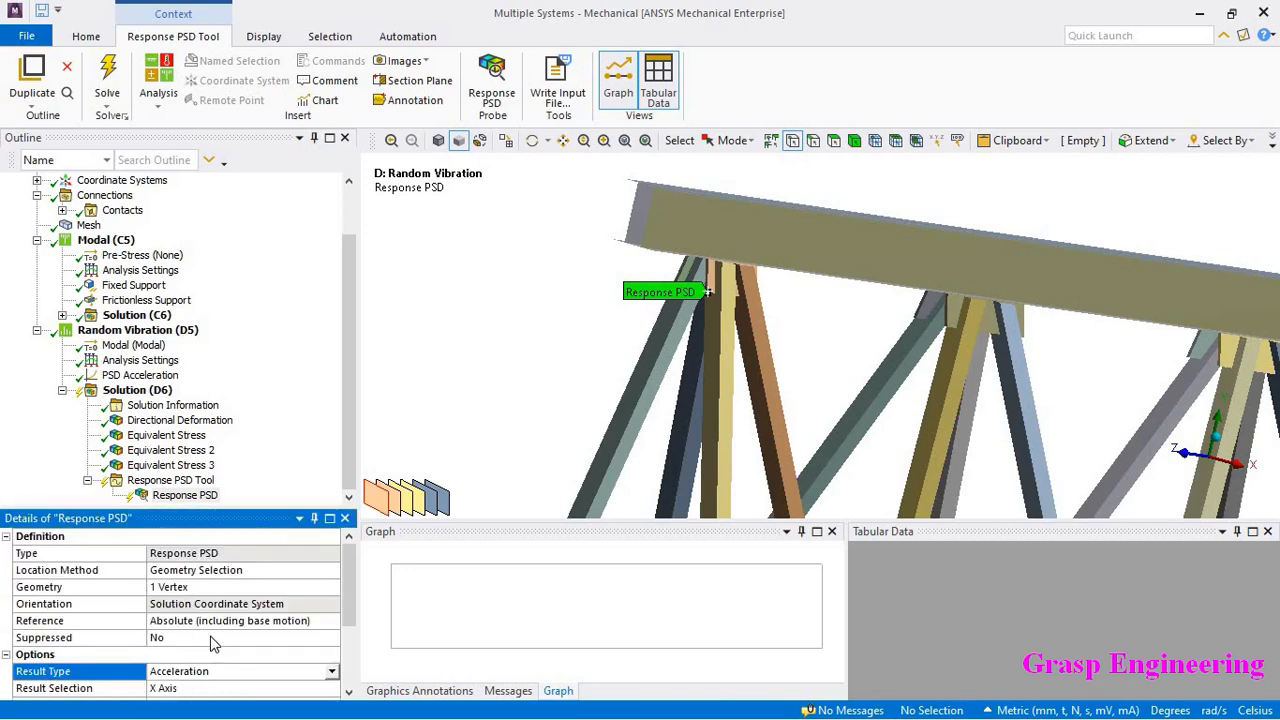
scroll(203, 610, "down", 2)
left_click(207, 587)
scroll(207, 587, "down", 1)
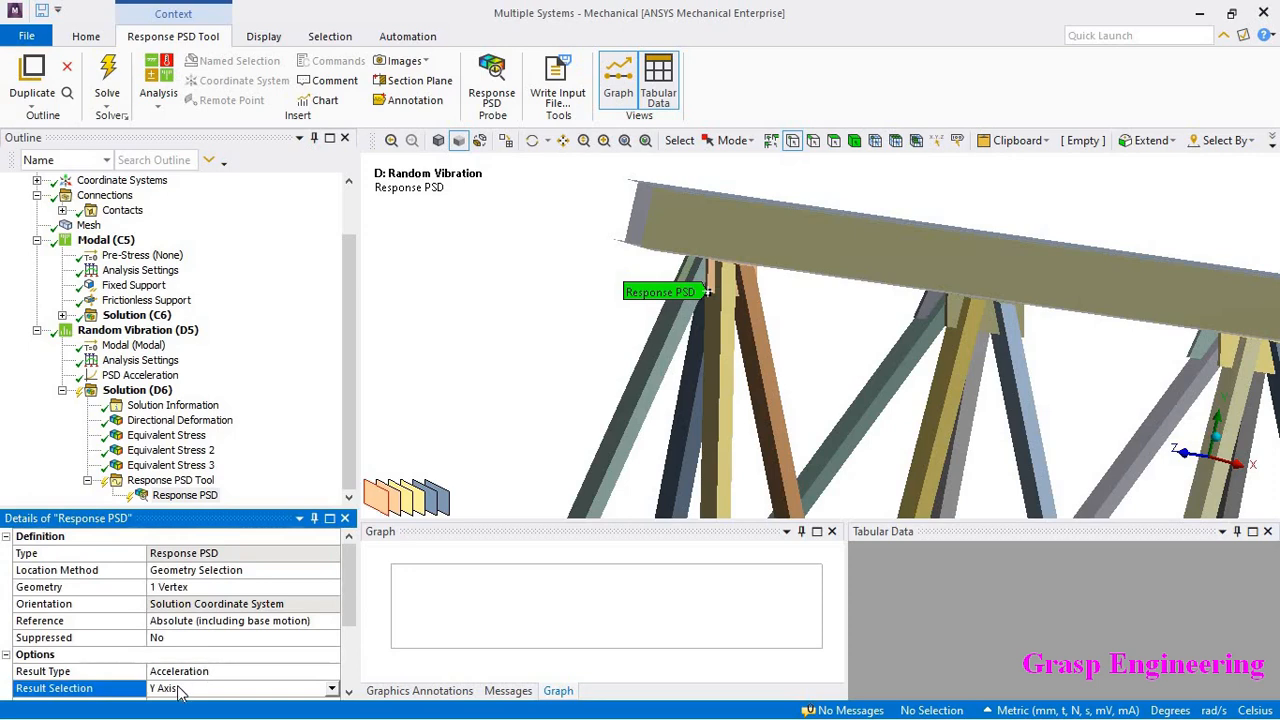
scroll(178, 692, "down", 1)
Evaluate all results to compute the Response PSD at the selected vertex.
right_click(200, 495)
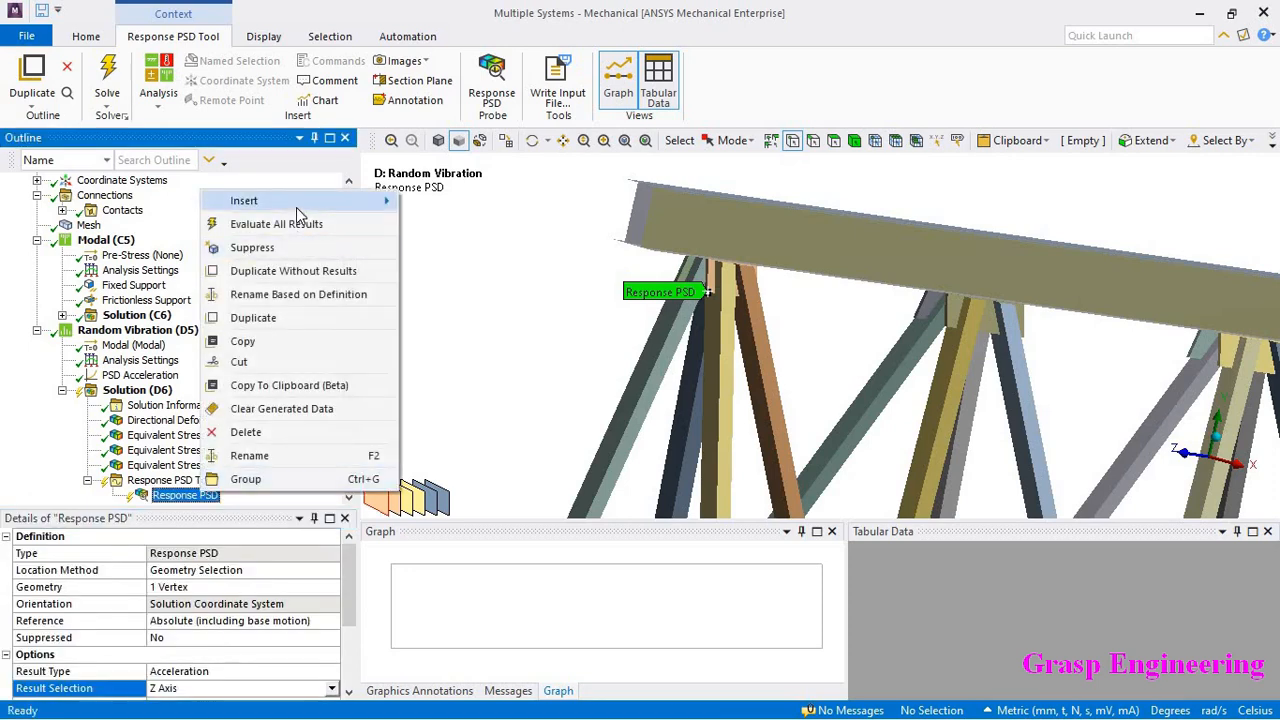
left_click(285, 224)
scroll(605, 308, "down", 2)
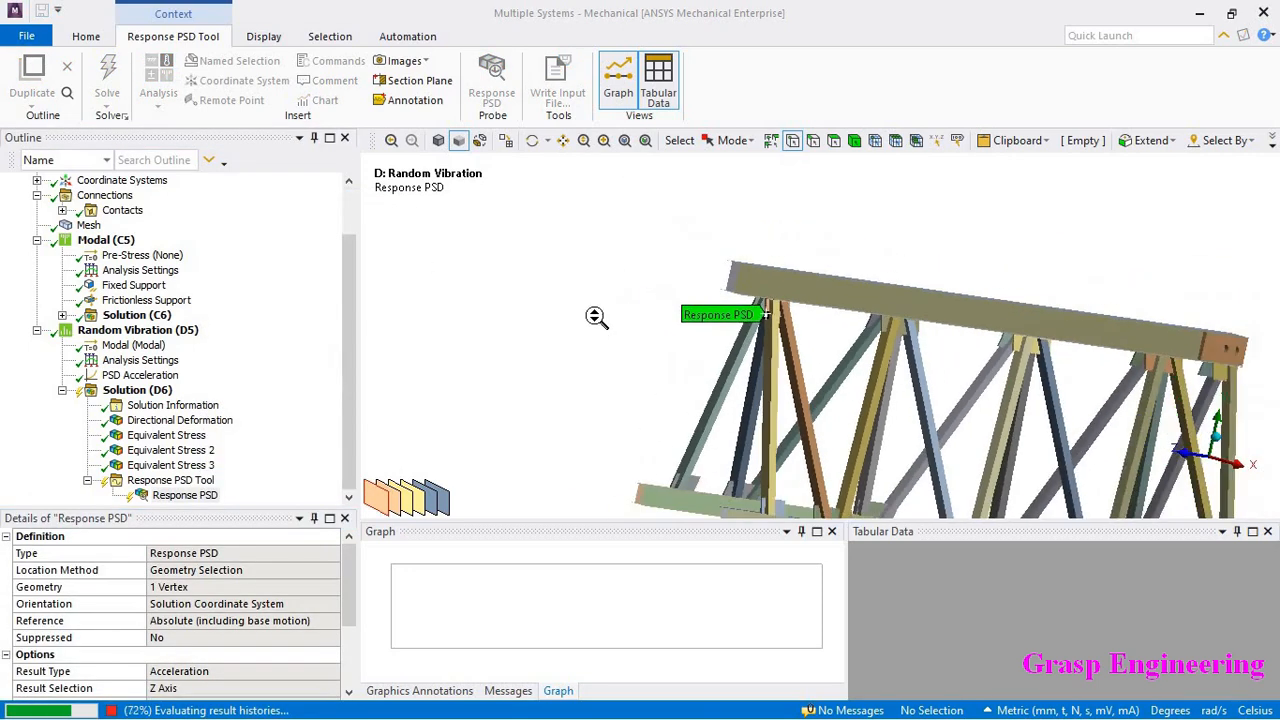
scroll(595, 317, "down", 4)
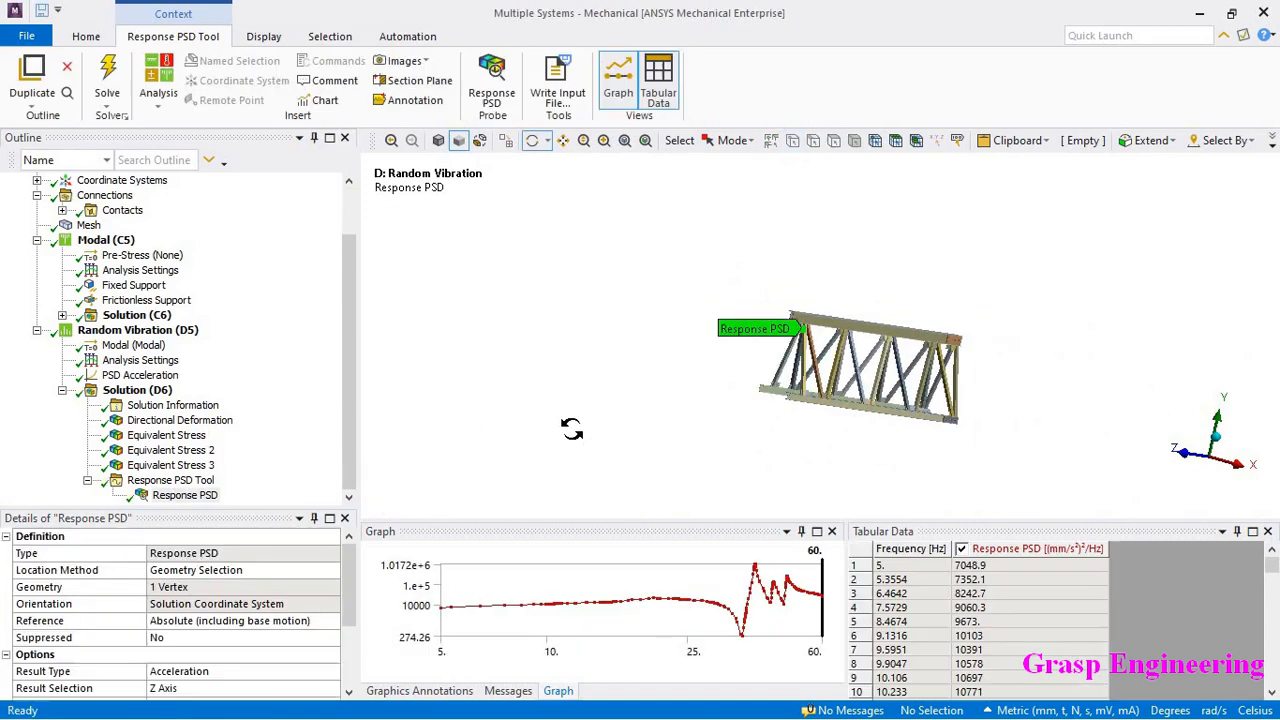
Check the graphics annotations and messages, return to the Response PSD graph and widen its pane.
left_click(471, 692)
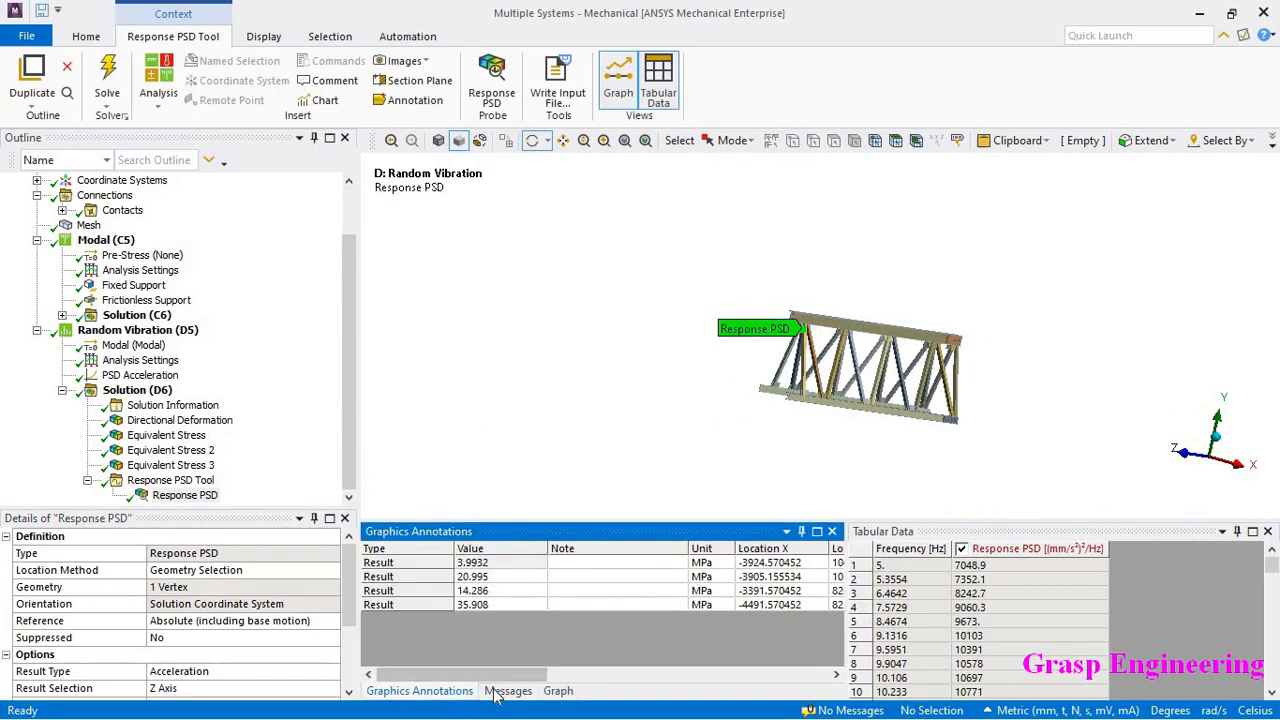
left_click(497, 693)
left_click(558, 691)
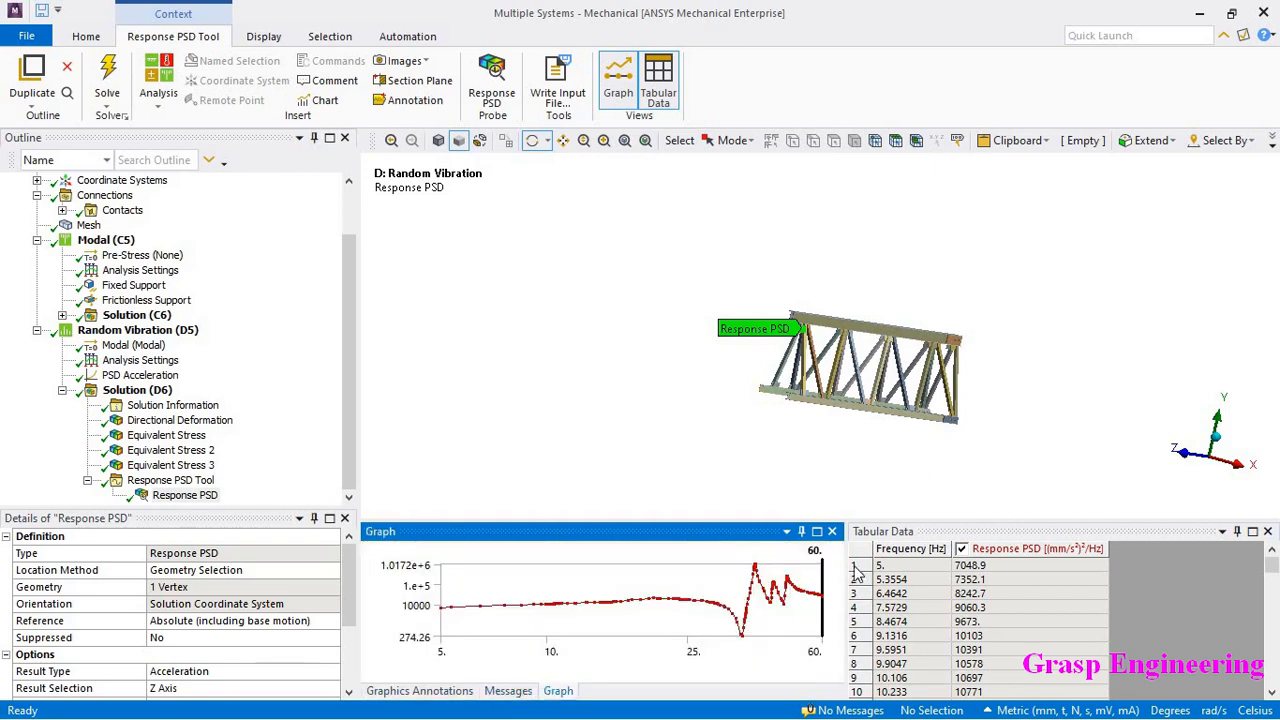
left_click_drag(846, 566, 966, 566)
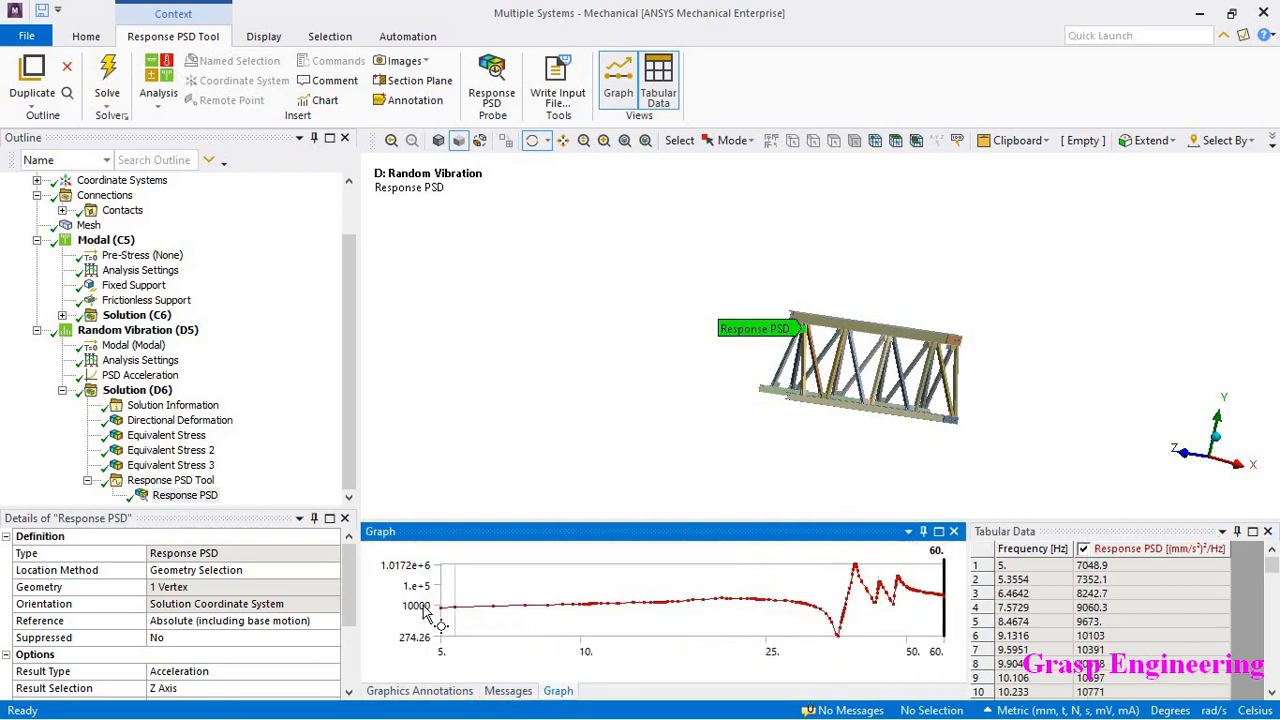
Switch the unit system to Metric (m, kg, N, s, V, A).
left_click(86, 38)
left_click(680, 78)
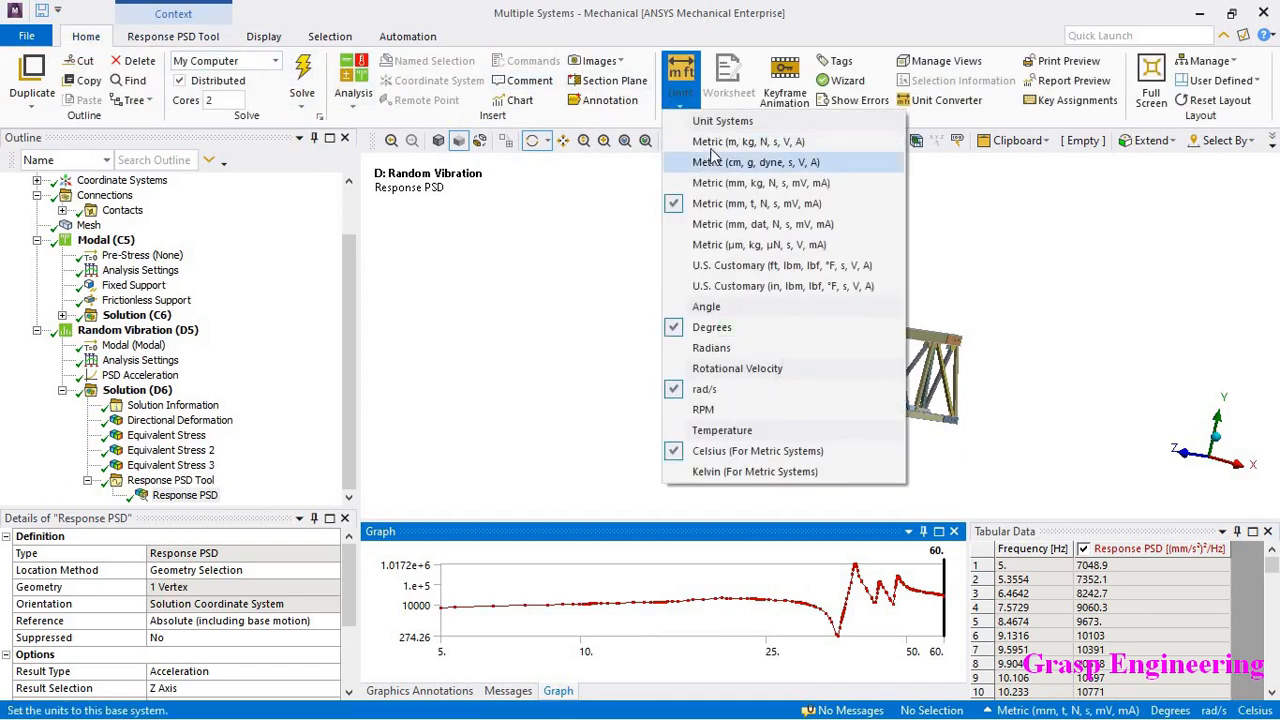
left_click(748, 141)
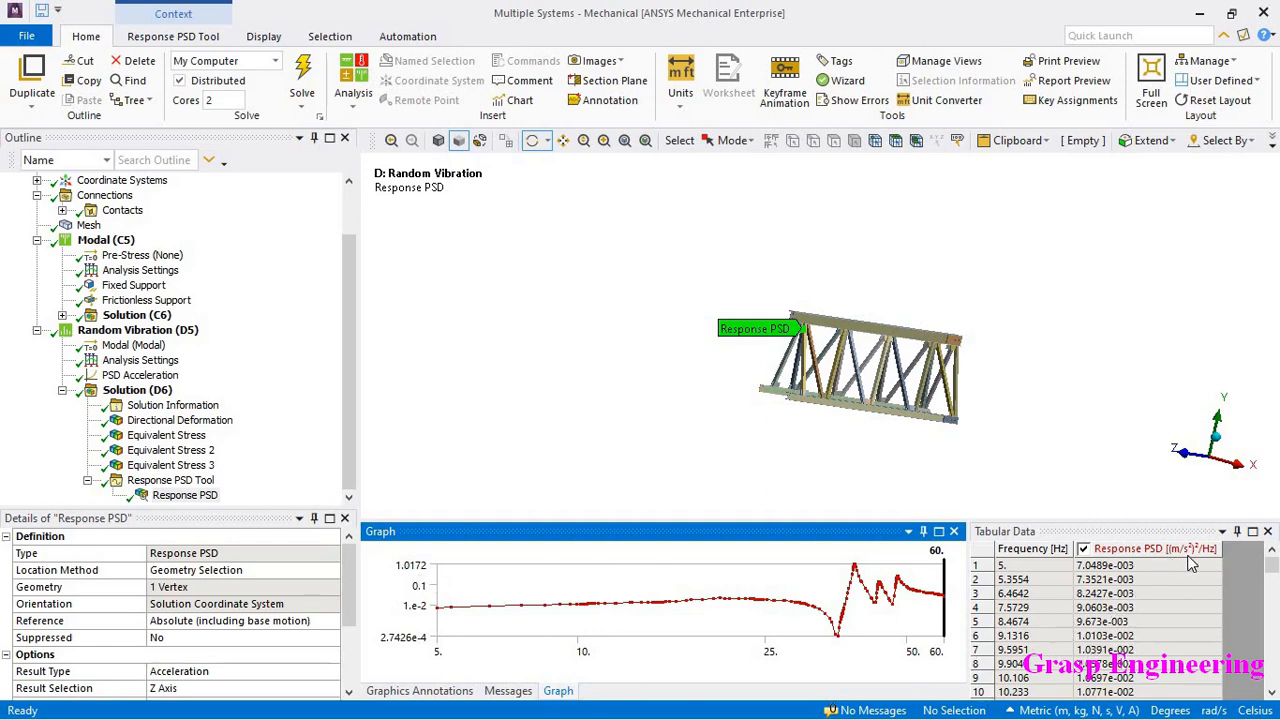
Switch the unit system to U.S. Customary (in, lbm, lbf, °F, s, V, A) and review the Response PSD table to its last row.
left_click(680, 78)
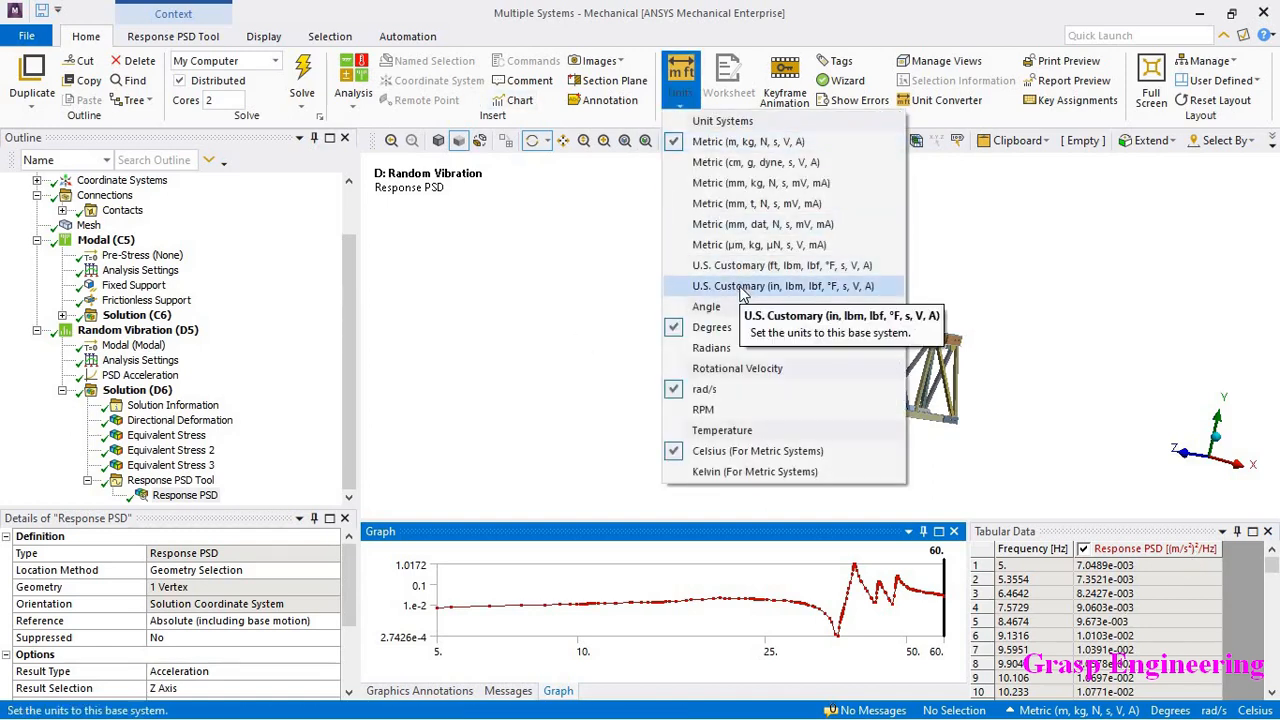
left_click(741, 287)
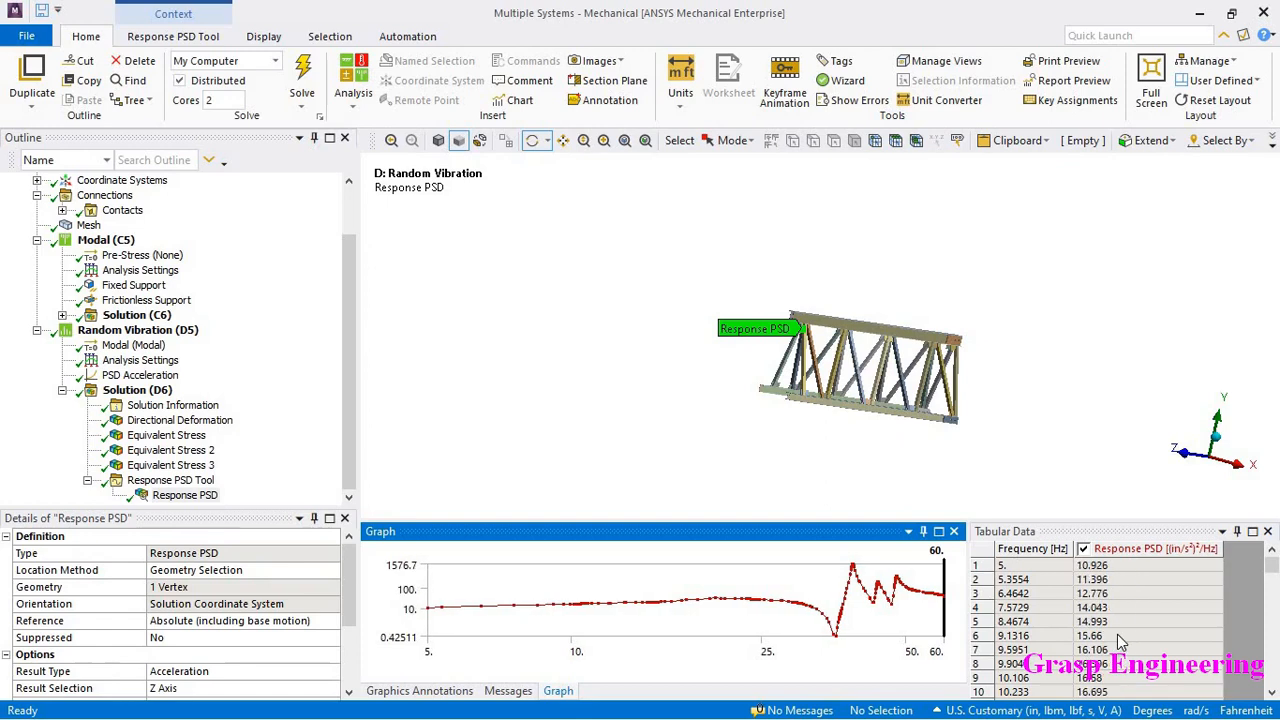
scroll(1120, 643, "down", 20)
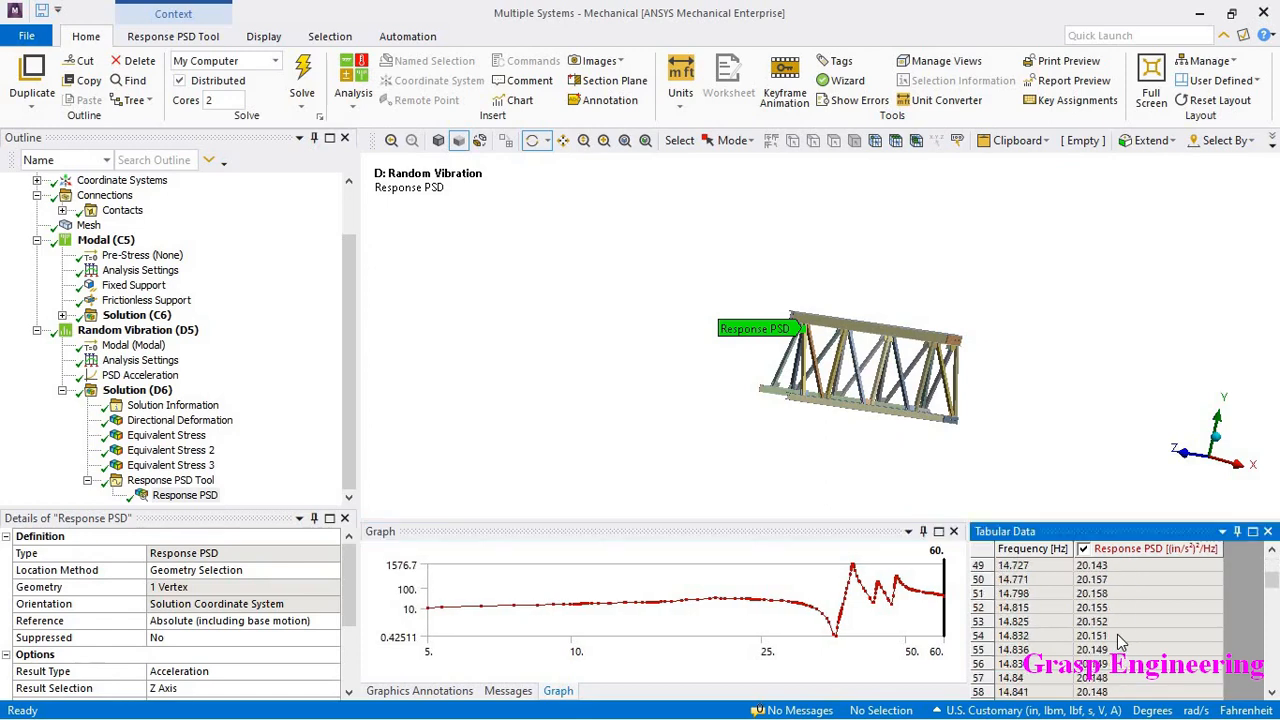
left_click_drag(1274, 598, 1270, 708)
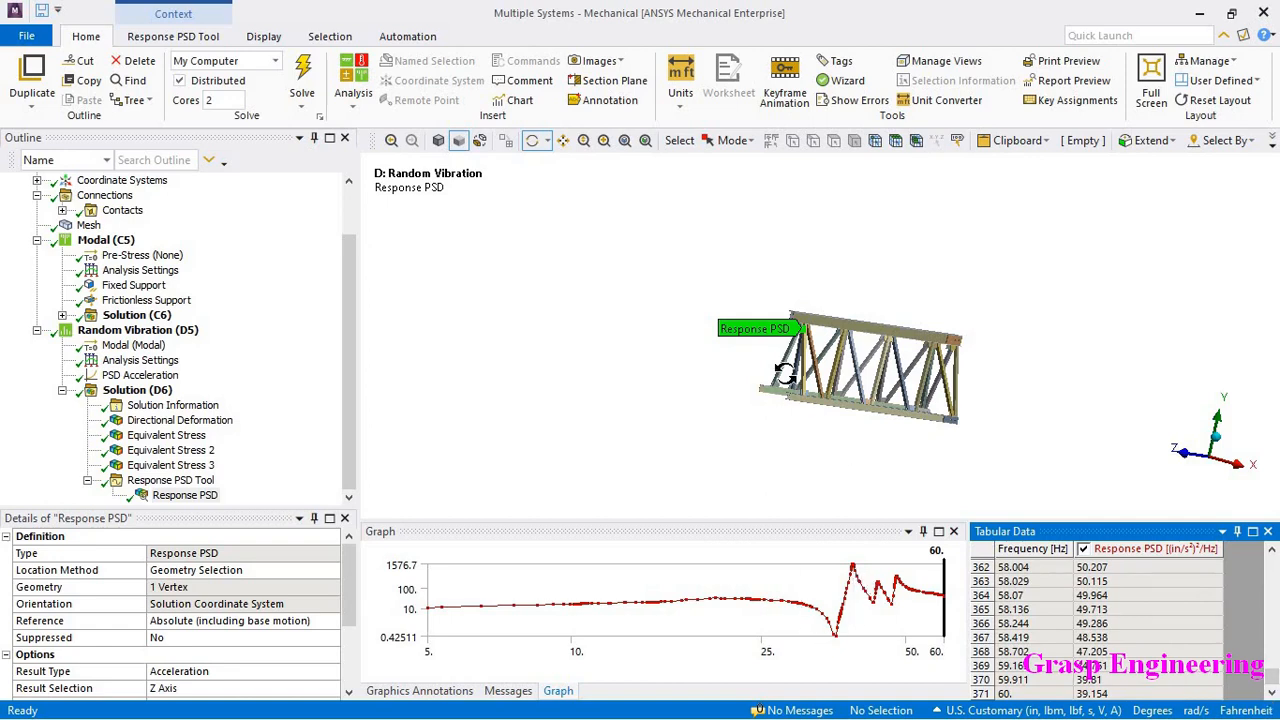
Review the 1 Sigma Directional Deformation and Equivalent Stress contours of the girder.
scroll(786, 374, "up", 2)
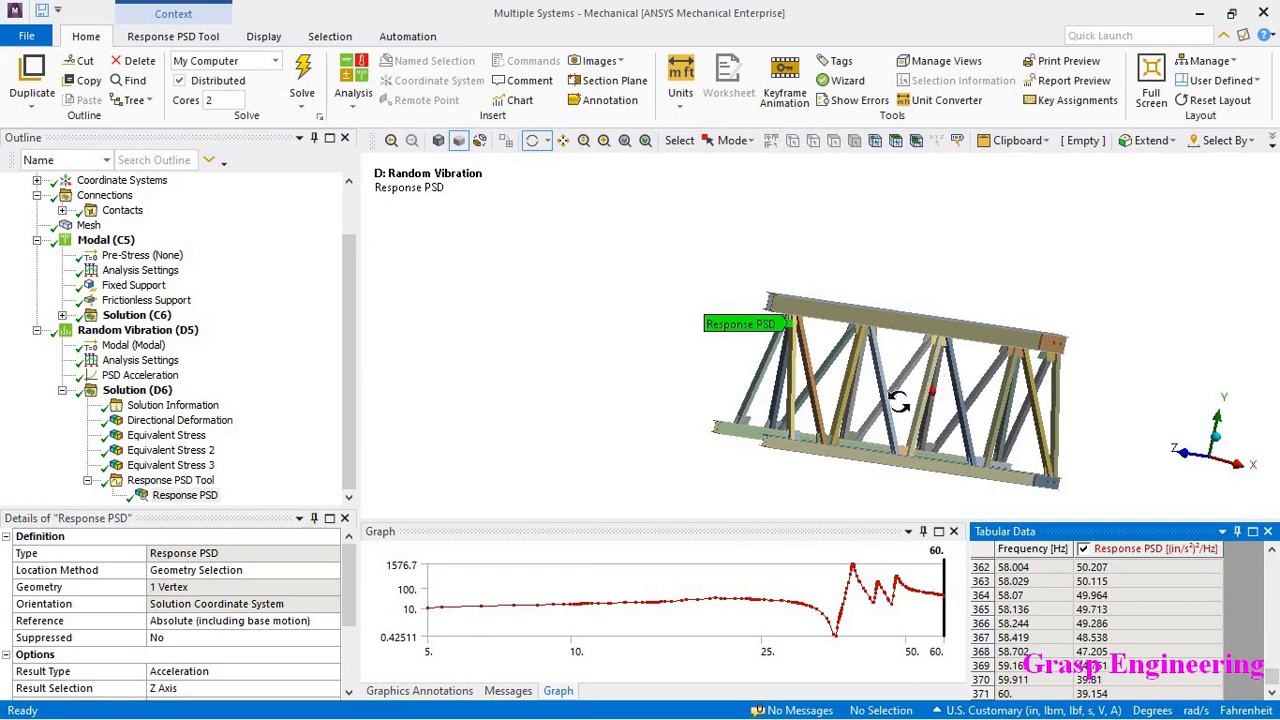
left_click_drag(897, 395, 1016, 392)
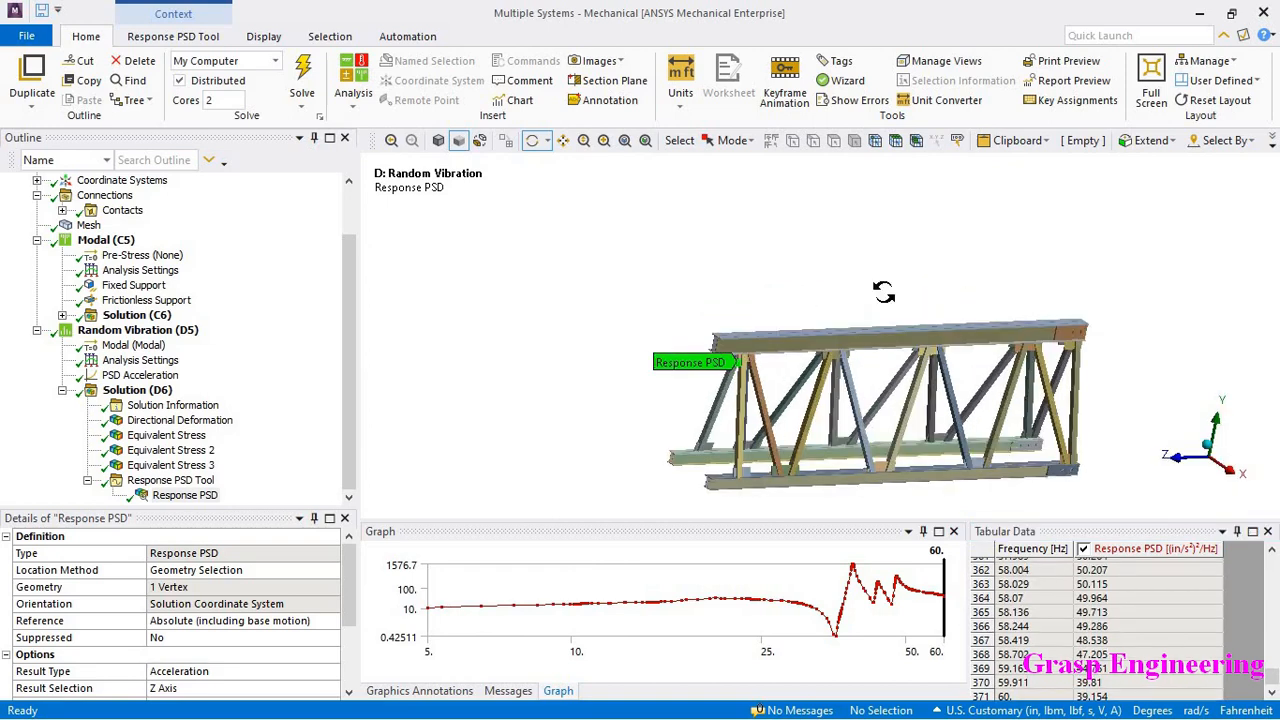
left_click(180, 420)
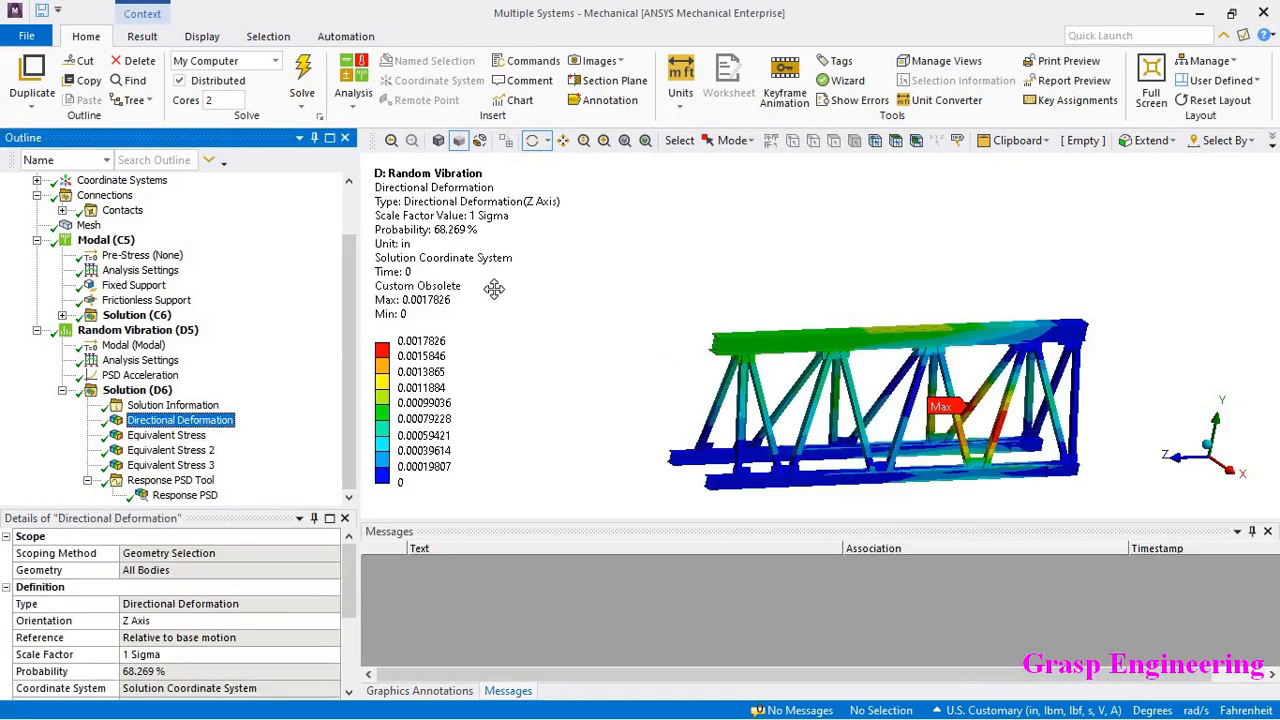
left_click(168, 436)
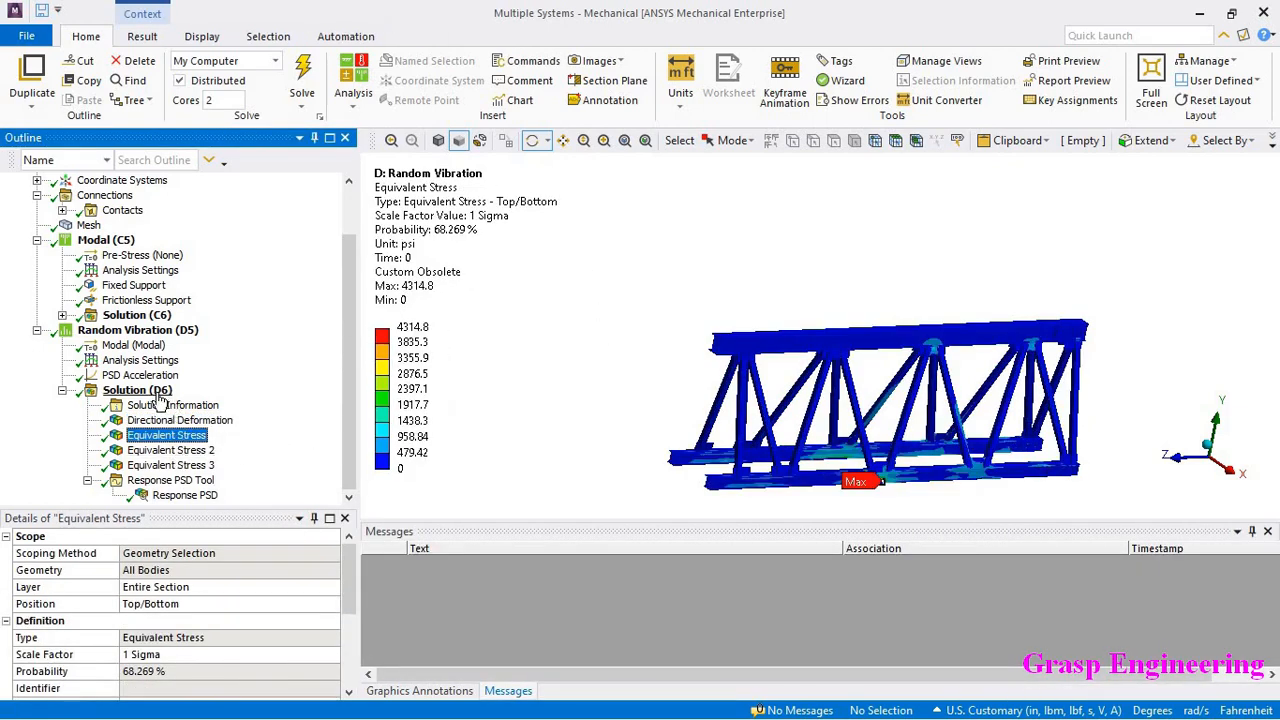
Insert a Force Reaction probe under the Random Vibration solution and scope it to the Fixed Support boundary condition.
right_click(160, 392)
mouse_move(218, 408)
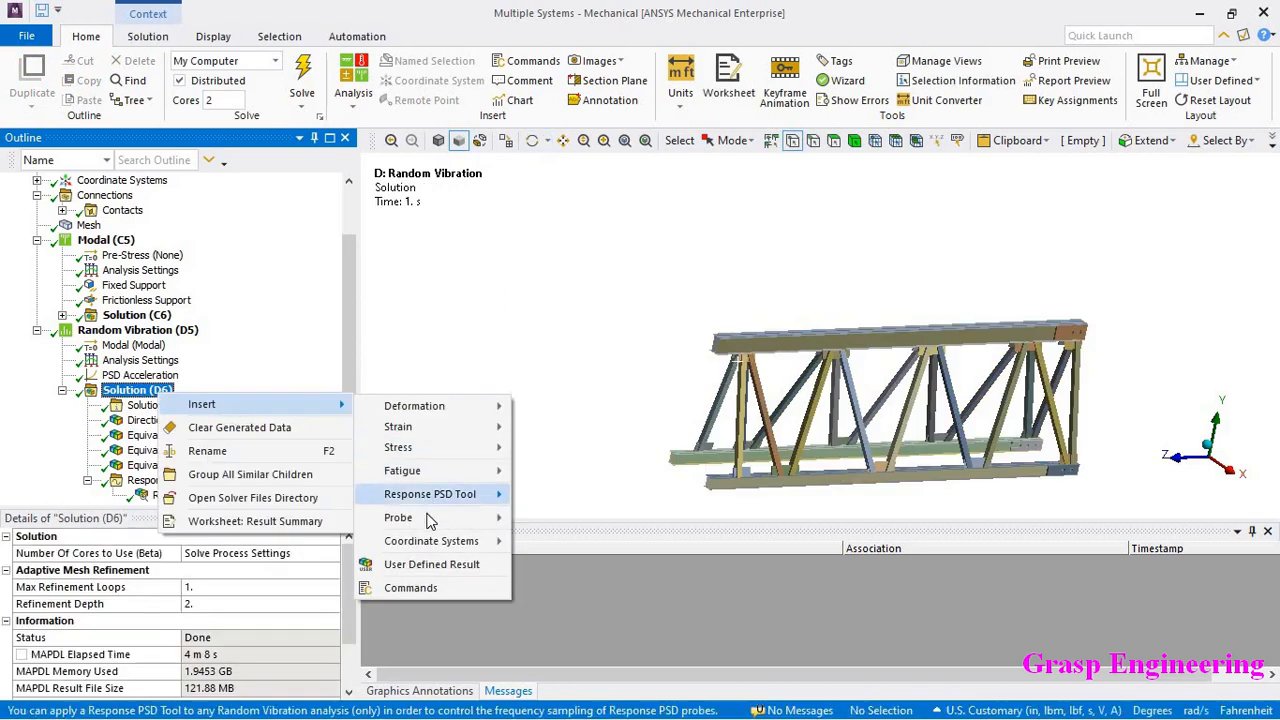
mouse_move(428, 518)
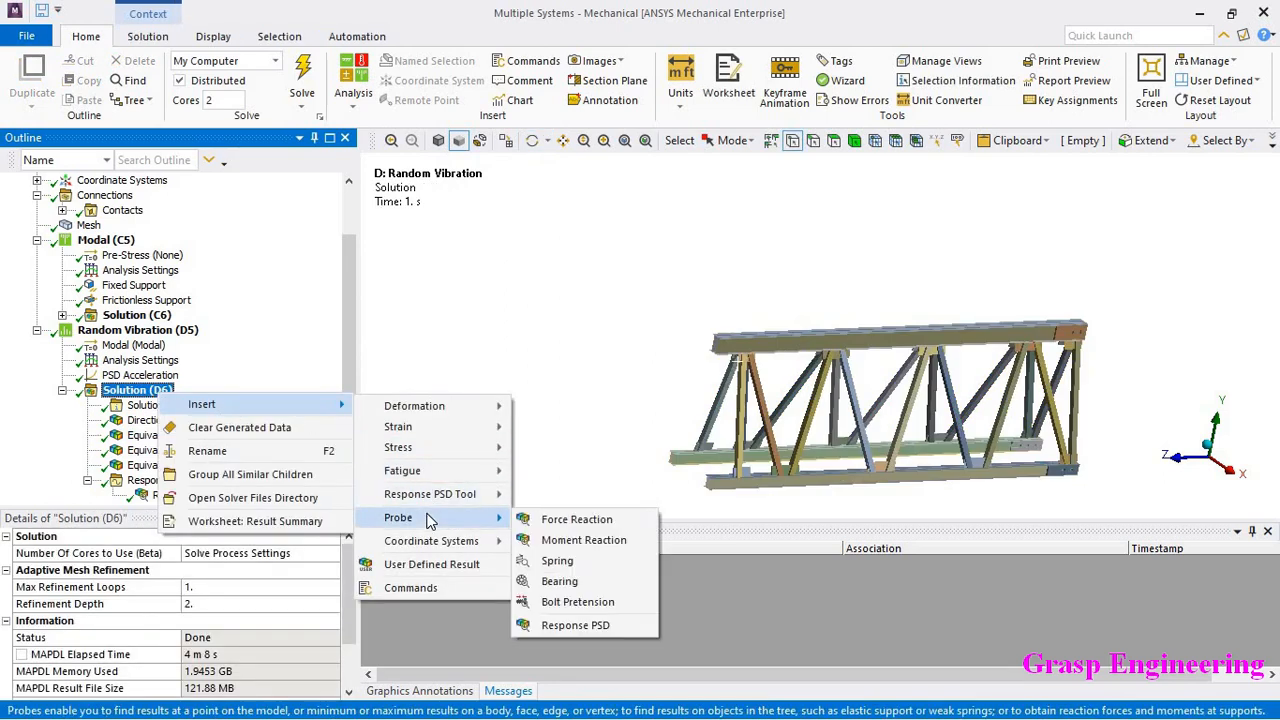
left_click(617, 521)
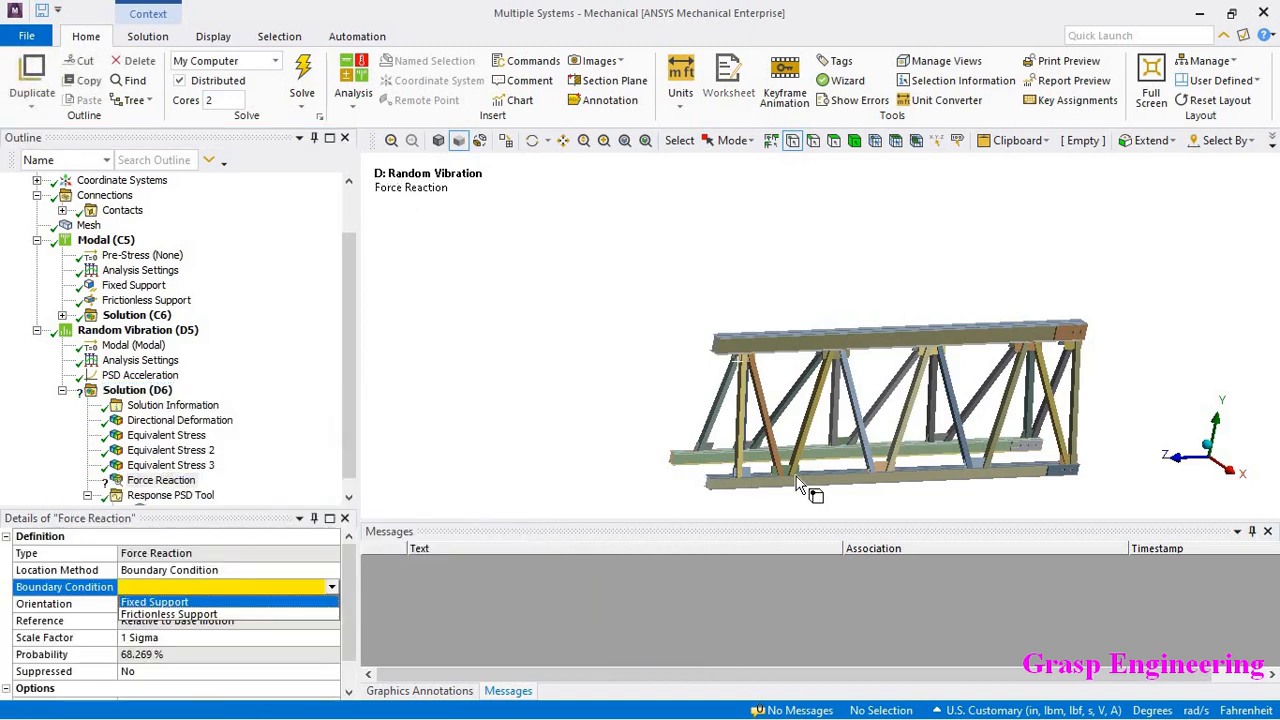
left_click(145, 604)
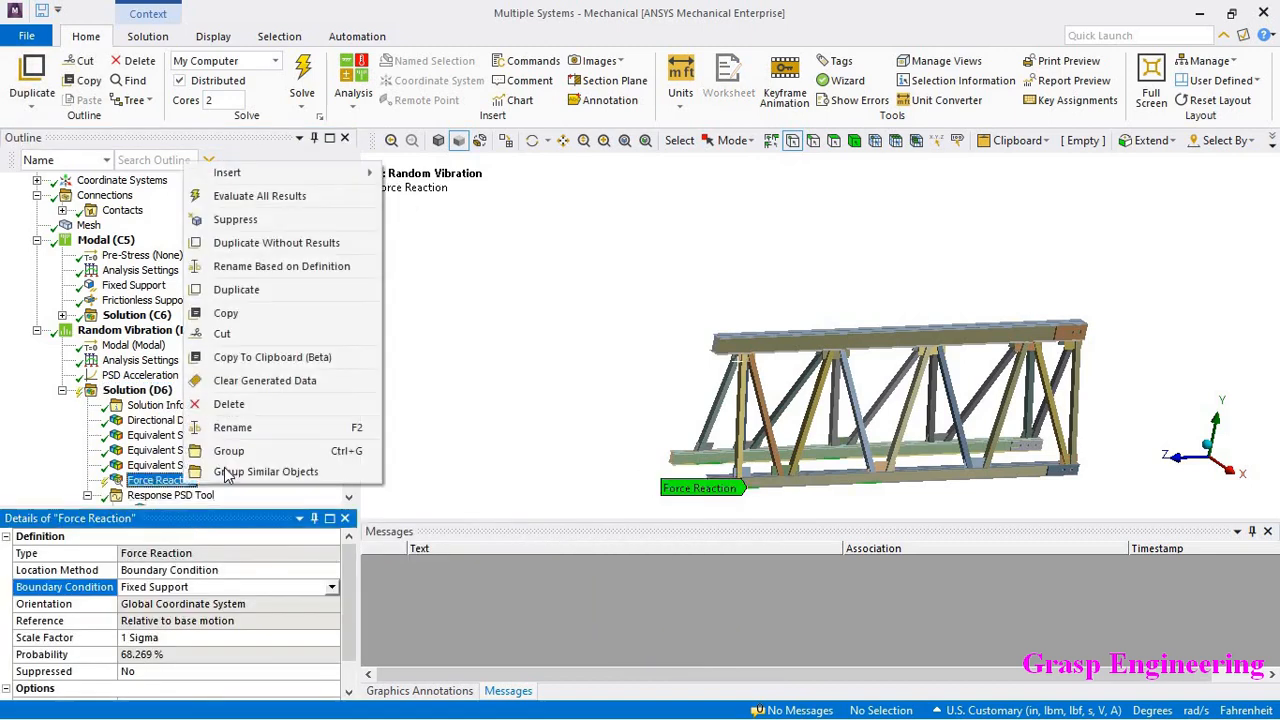
Evaluate all results for the Force Reaction probe and look through its details.
right_click(170, 481)
left_click(272, 199)
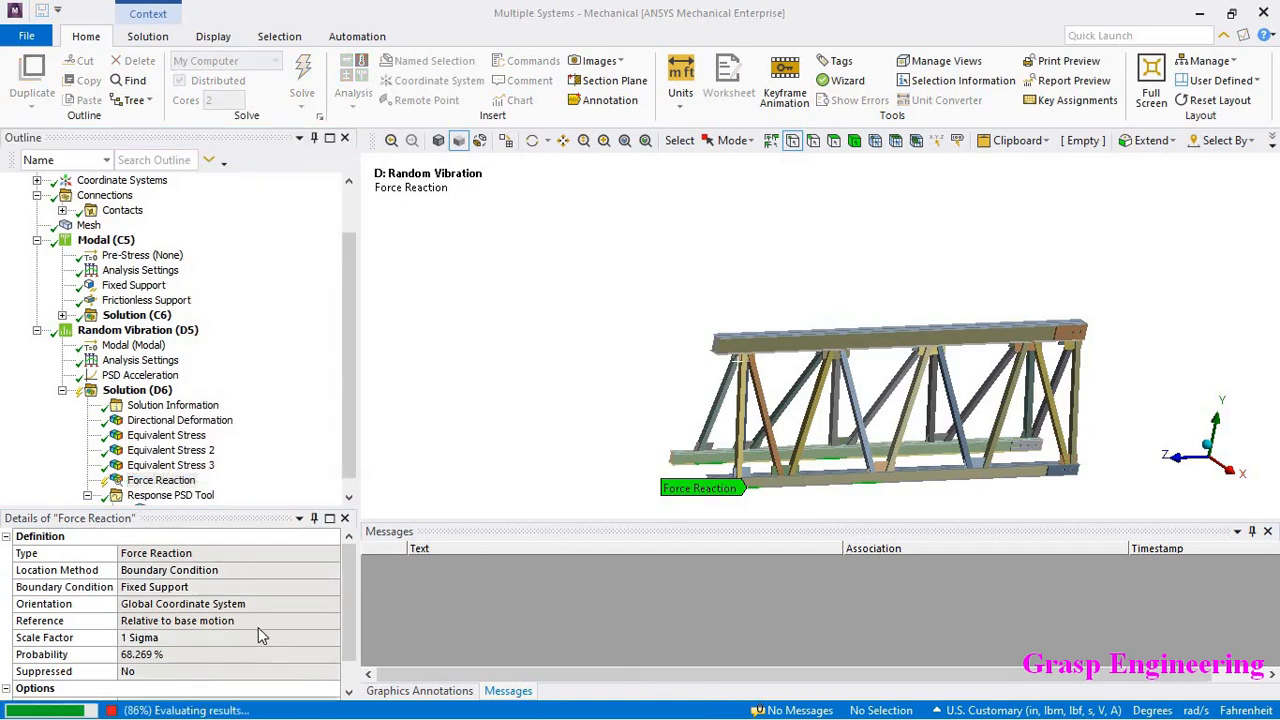
scroll(269, 655, "down", 2)
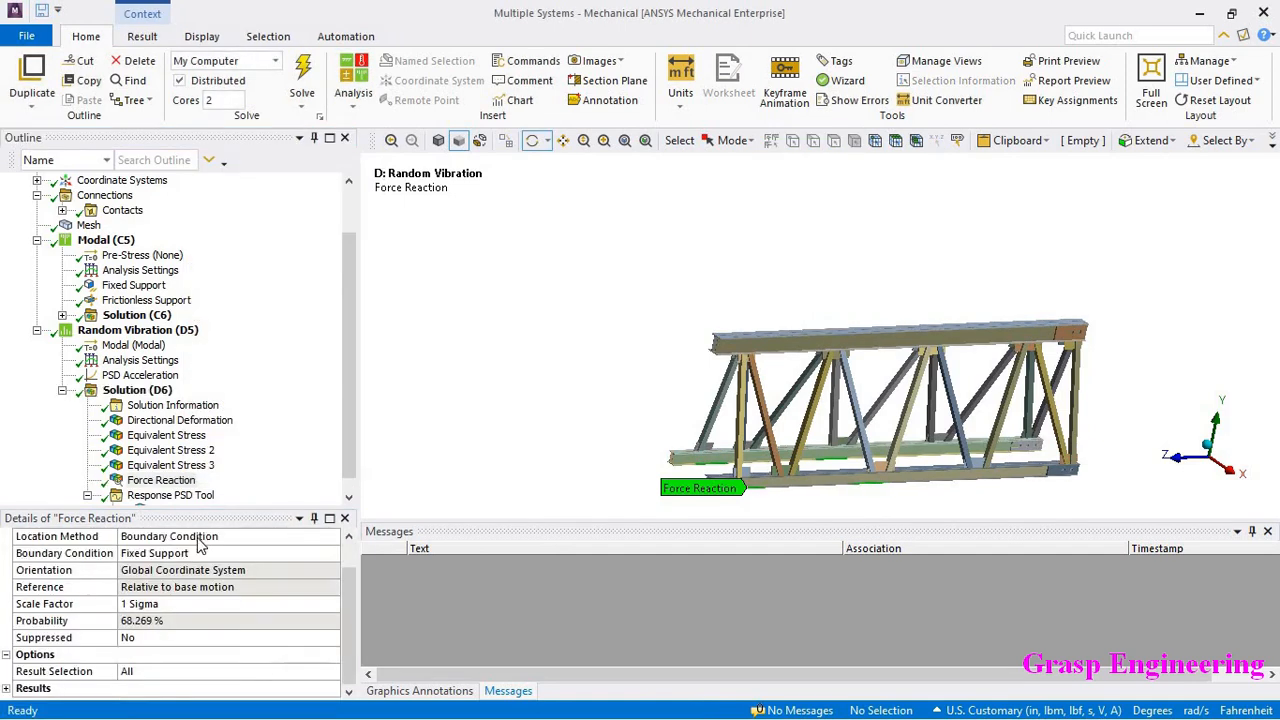
scroll(199, 500, "down", 1)
Examine the Force Reaction probe's details with its Results group expanded to the X, Y and Z axis values.
left_click(170, 450)
left_click(161, 465)
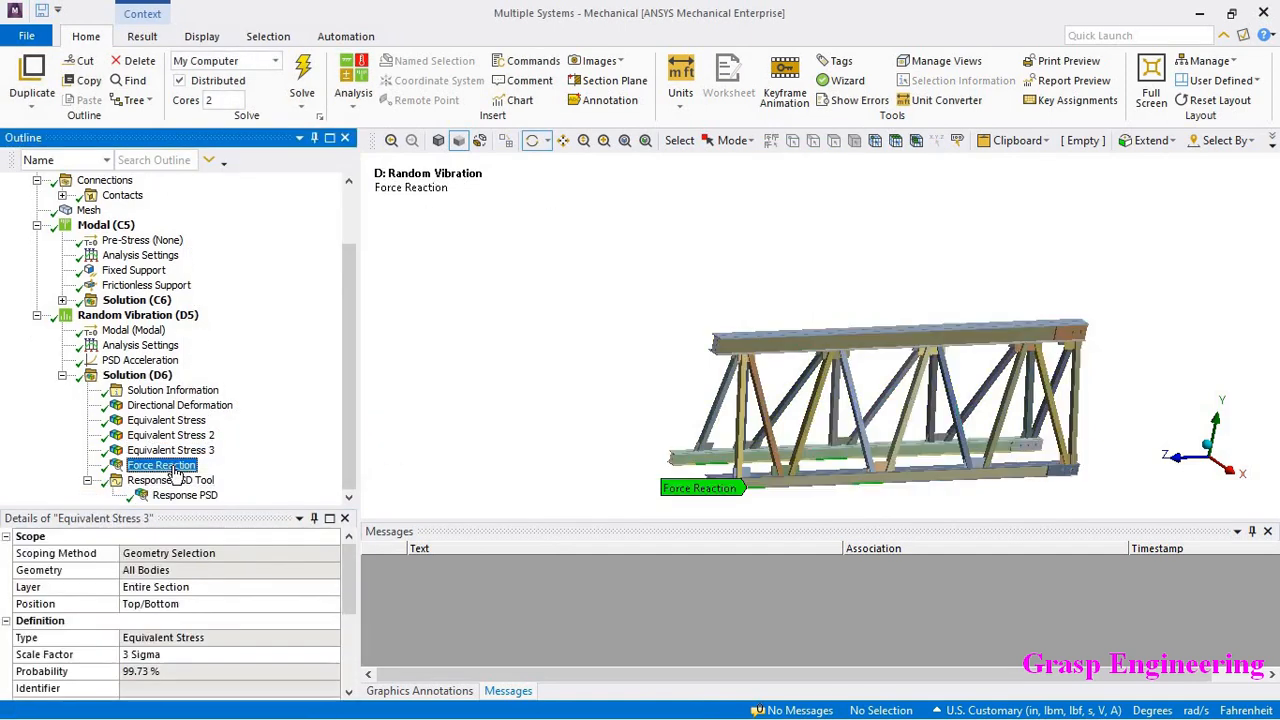
left_click(505, 690)
scroll(85, 680, "down", 2)
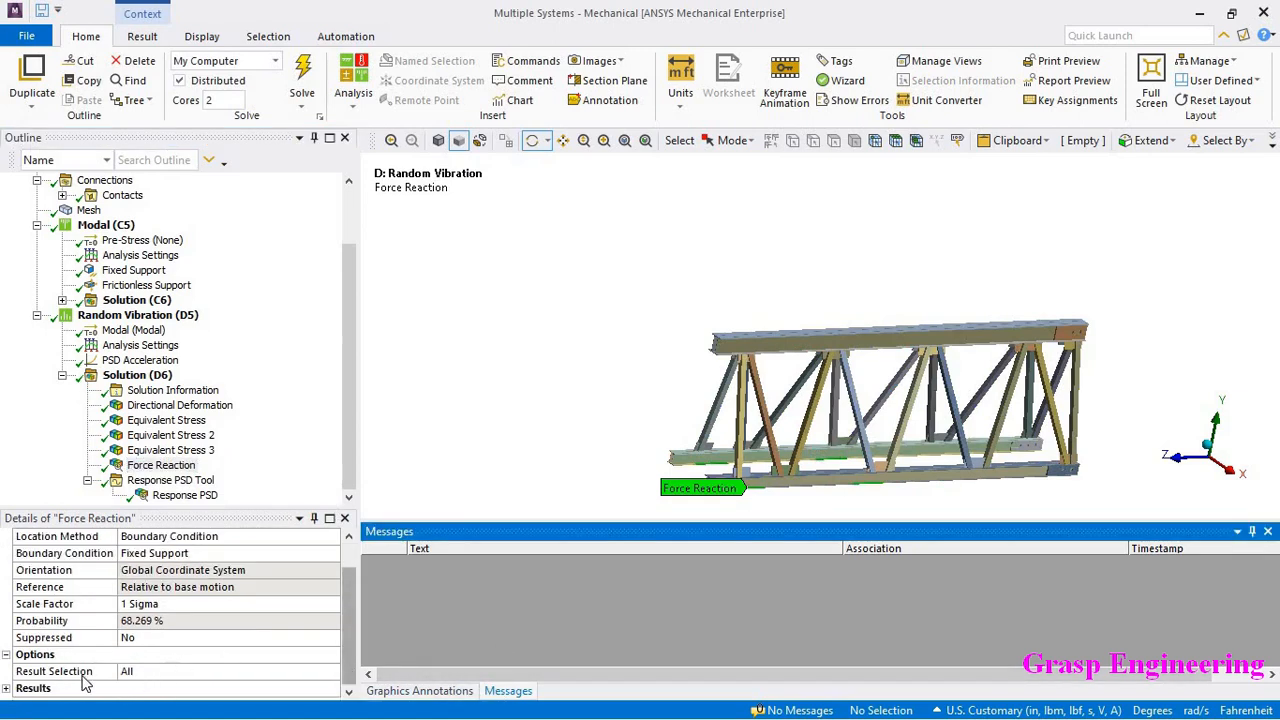
left_click(7, 689)
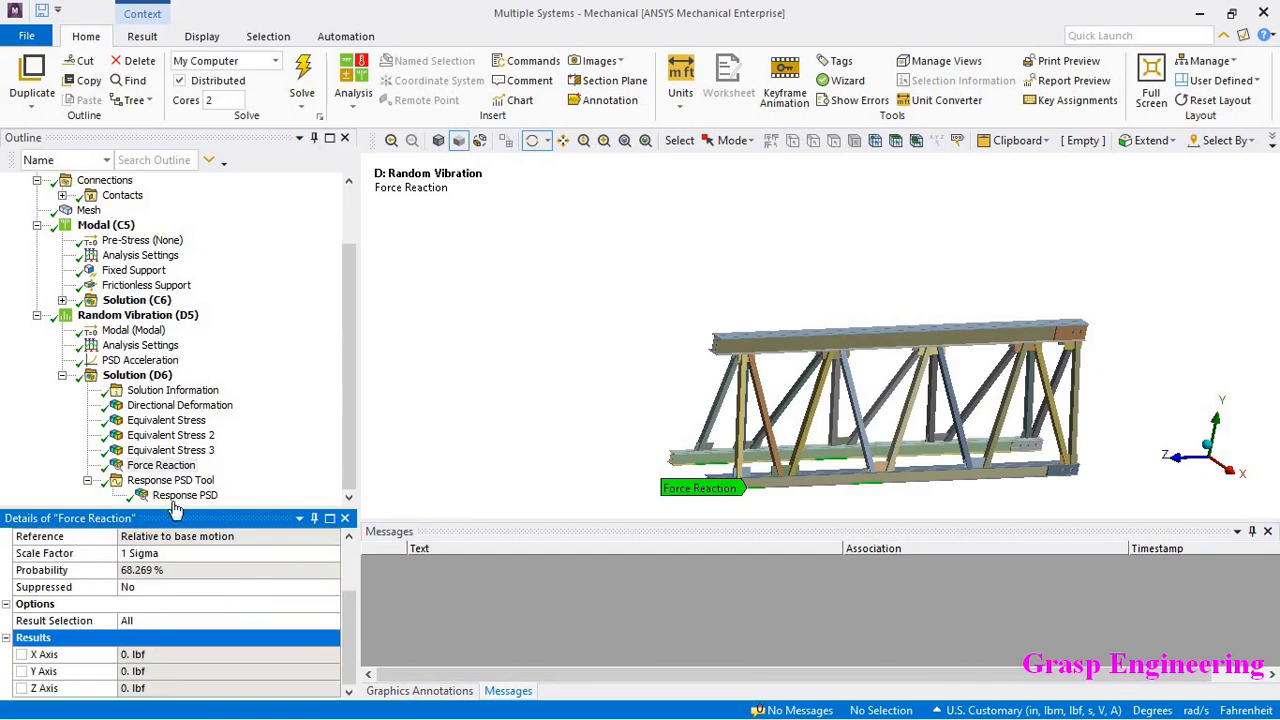
left_click_drag(814, 371, 775, 358)
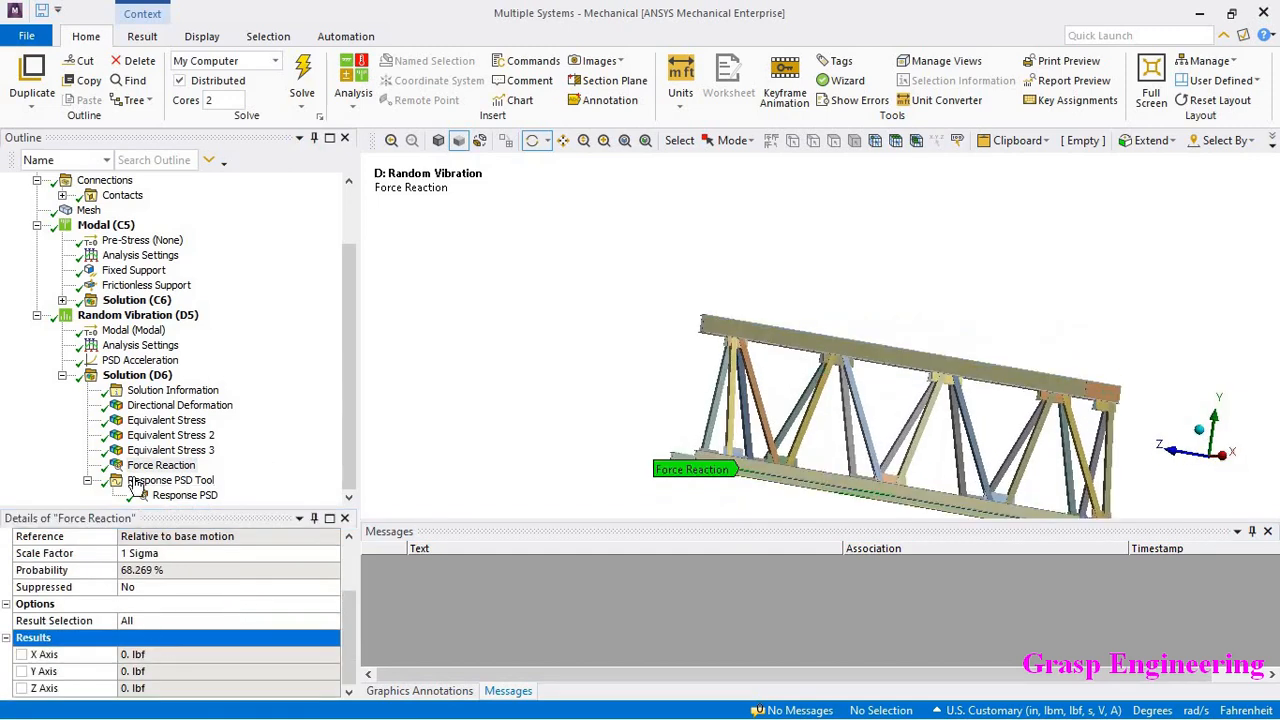
Review the Random Vibration analysis settings' Output Controls and the available choices for Keep Modal Results.
left_click(140, 345)
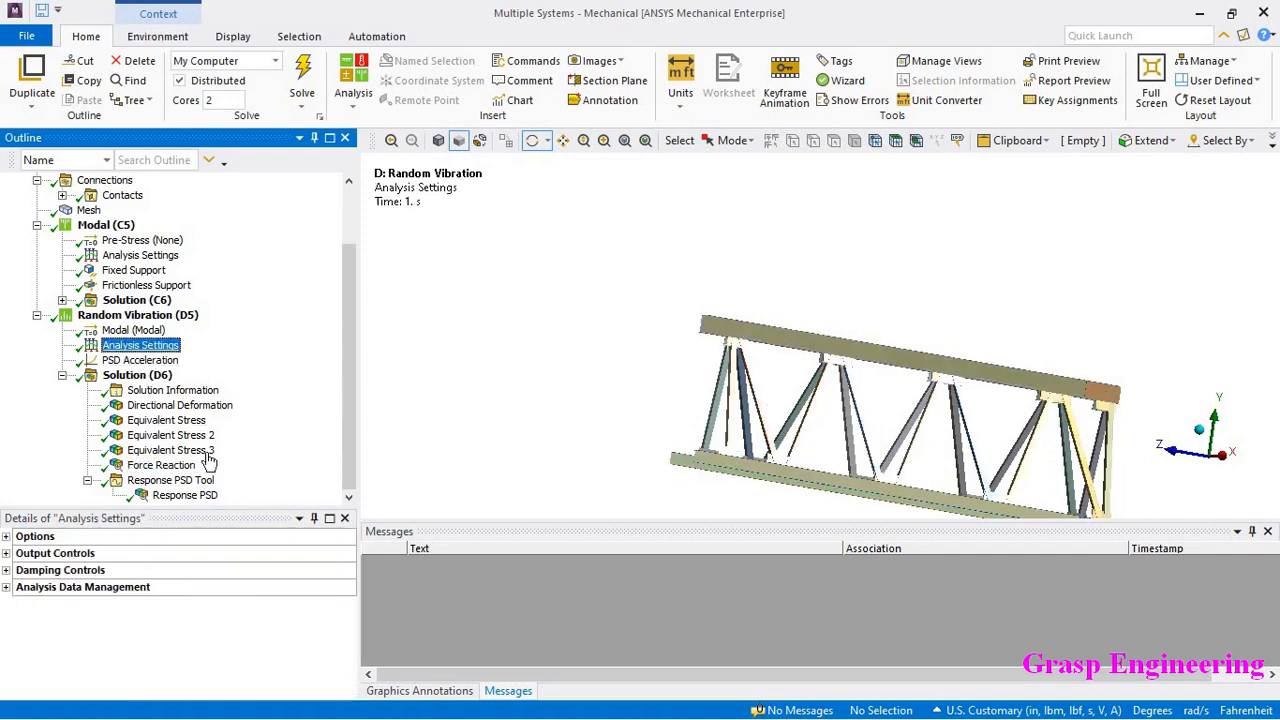
left_click(12, 554)
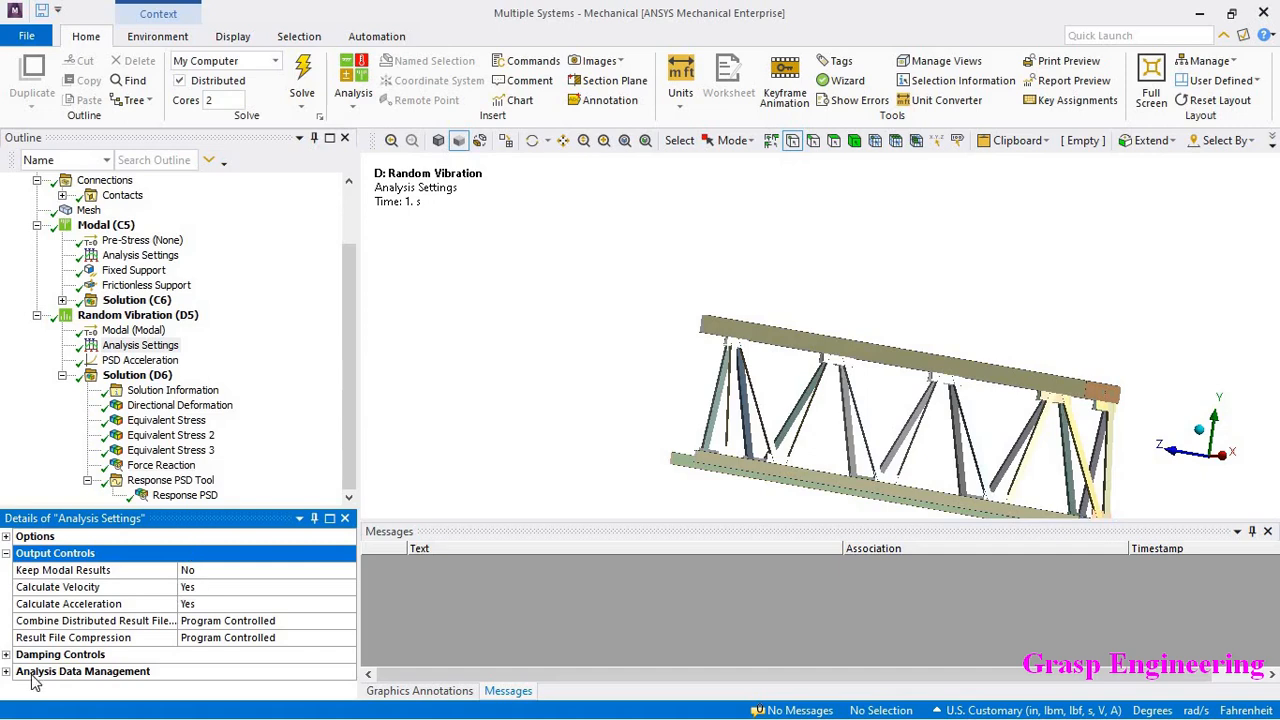
left_click(271, 574)
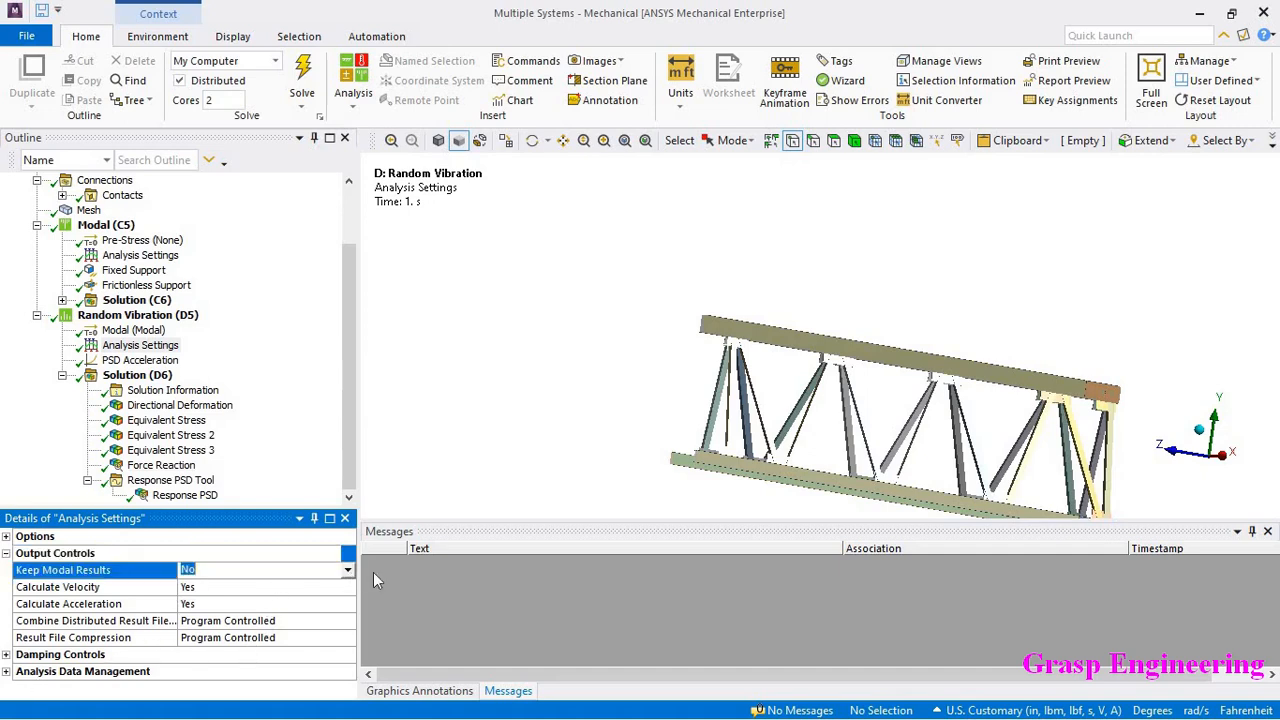
left_click(347, 573)
left_click(311, 268)
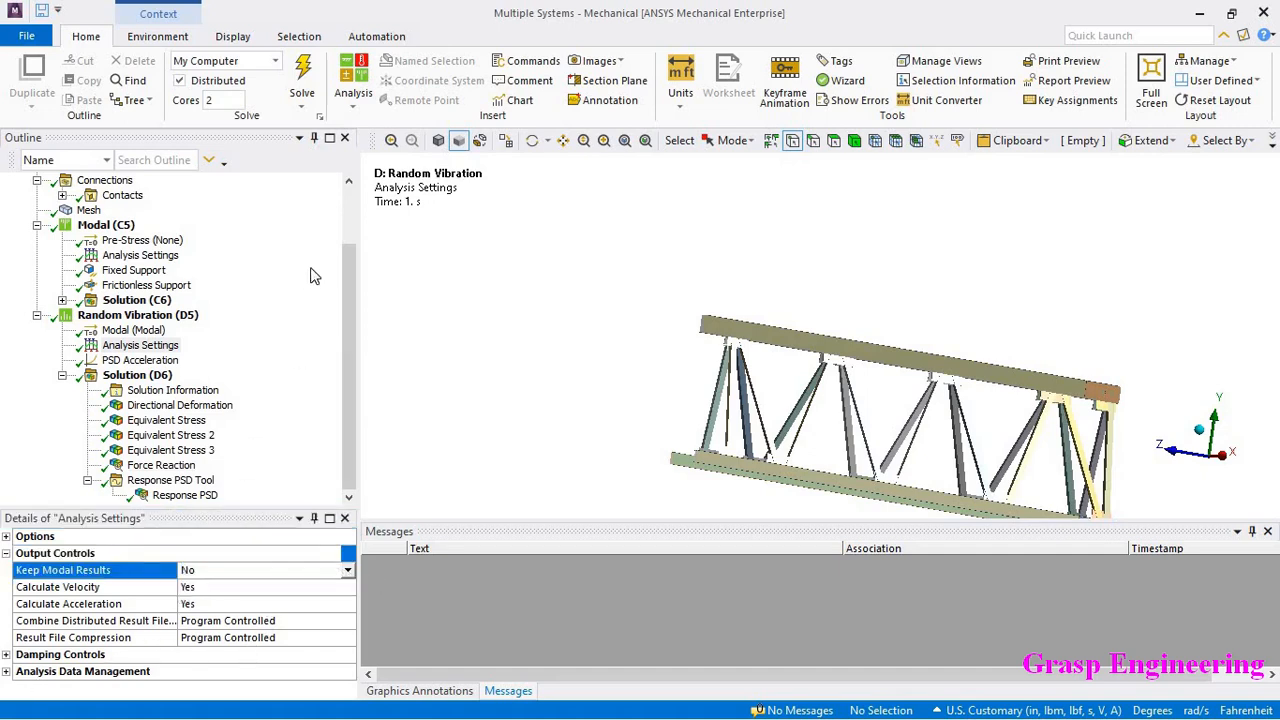
Check the Nodal Forces choices in the Output Controls of the Modal analysis settings.
scroll(350, 257, "up", 1)
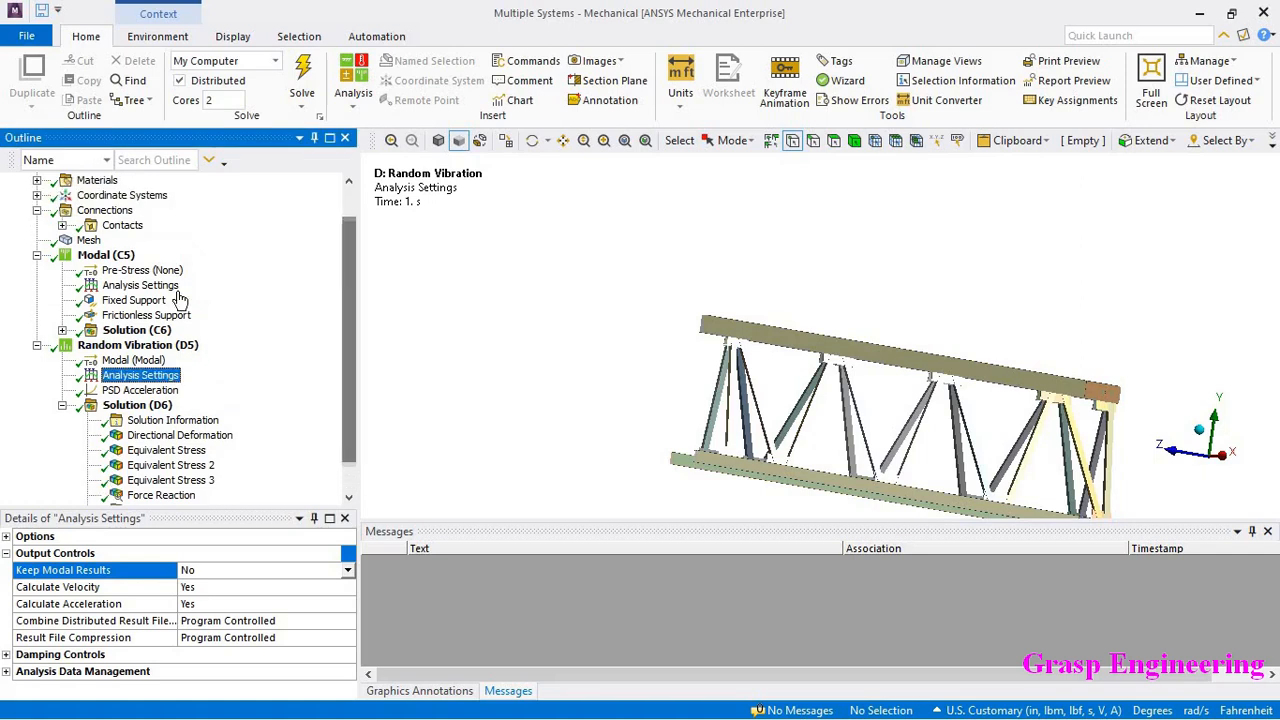
left_click(140, 285)
scroll(152, 675, "down", 2)
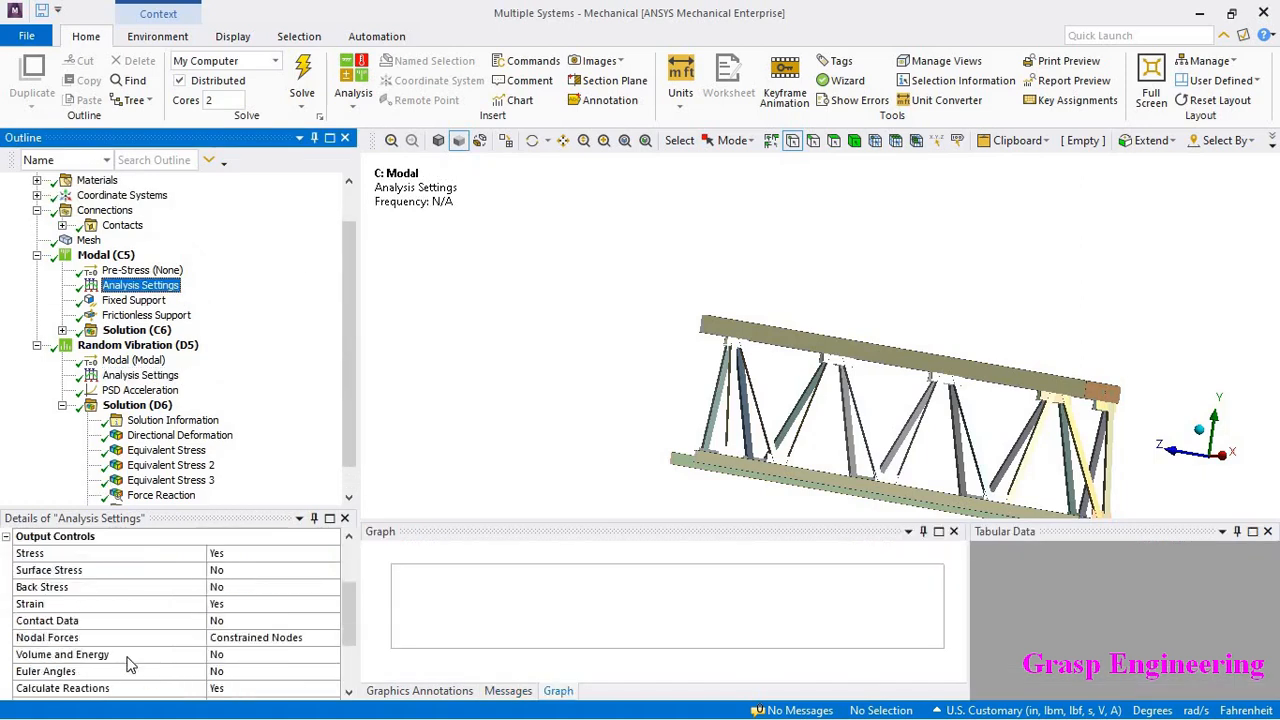
left_click(316, 638)
left_click(331, 638)
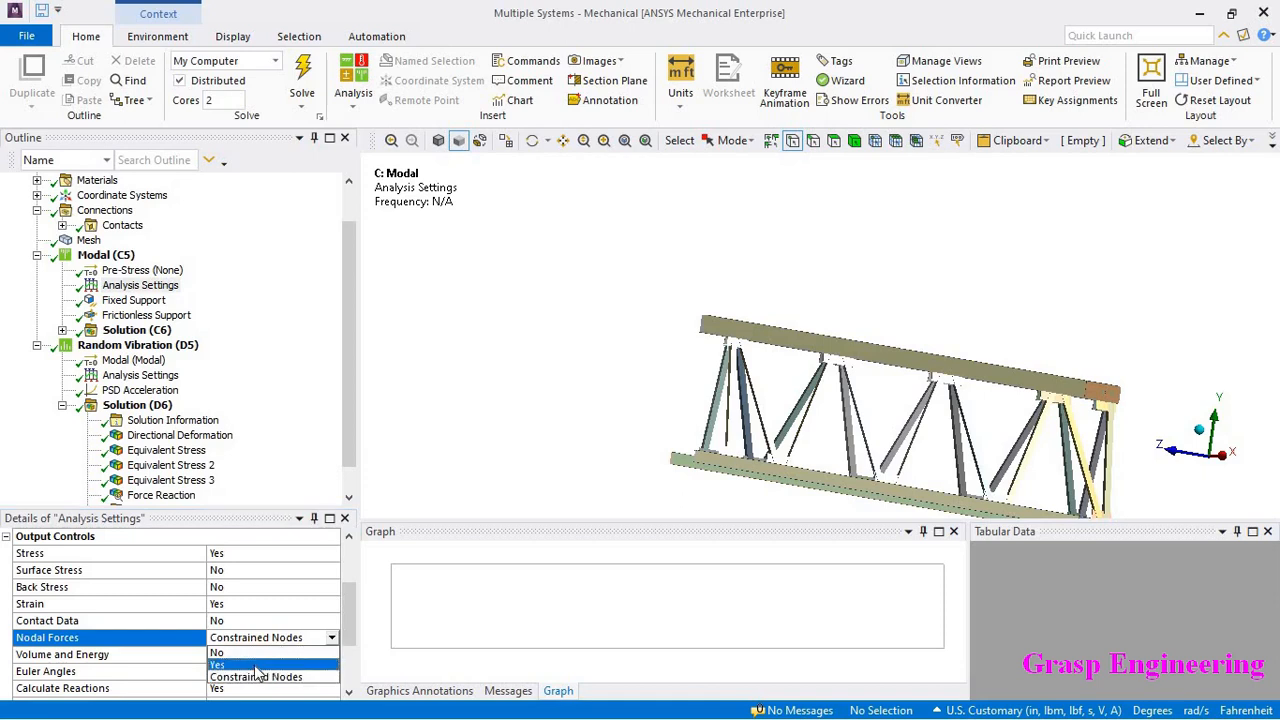
left_click(306, 488)
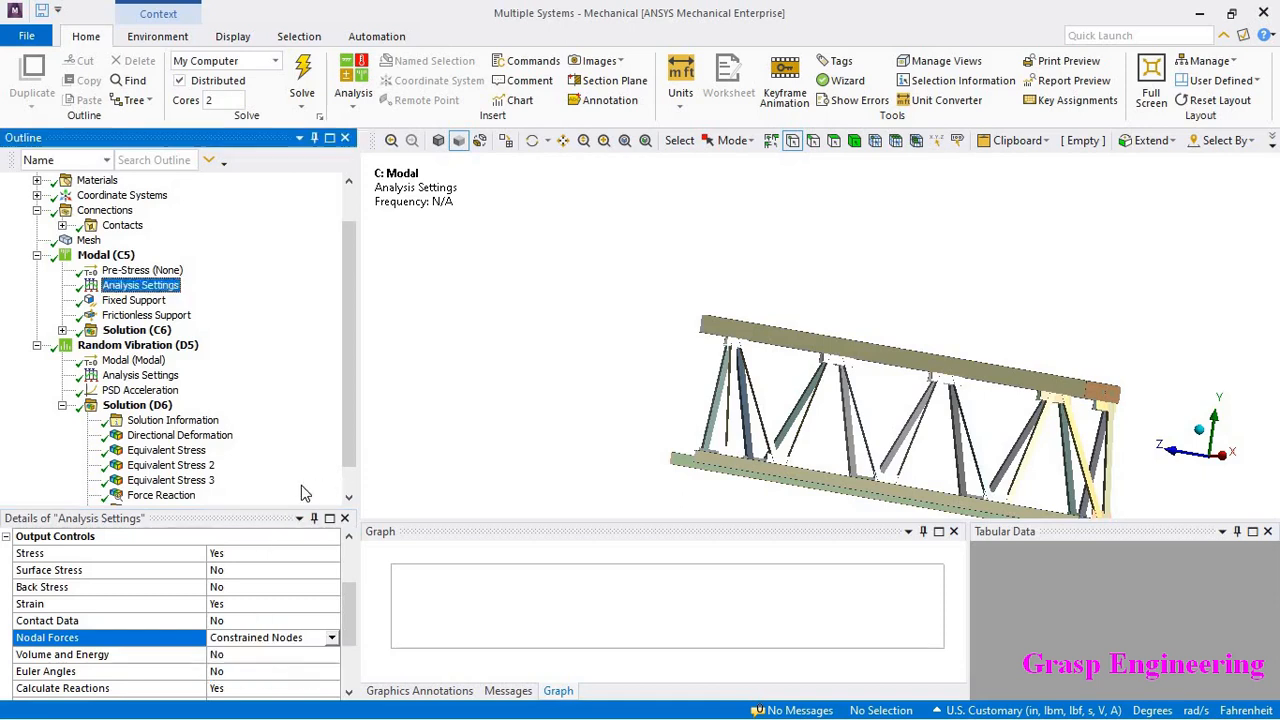
Examine the X, Y and Z axis reaction results of the Force Reaction probe.
scroll(182, 488, "down", 1)
left_click(165, 466)
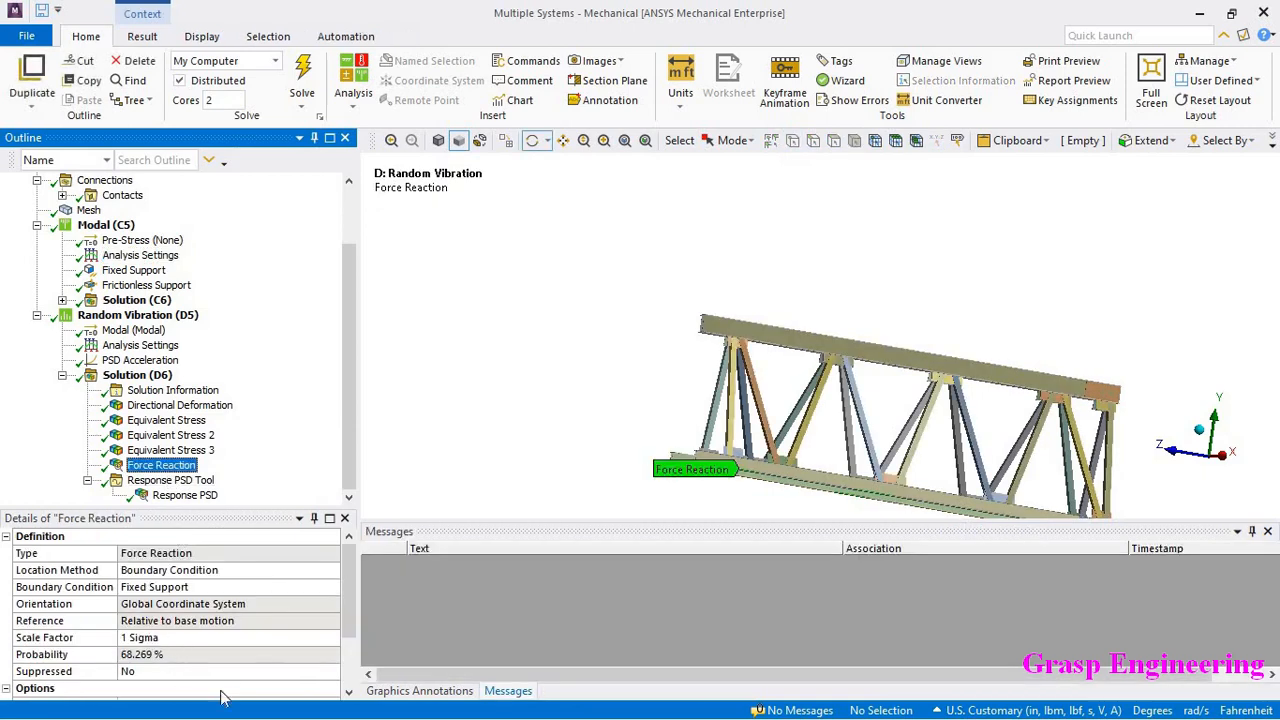
scroll(275, 654, "down", 2)
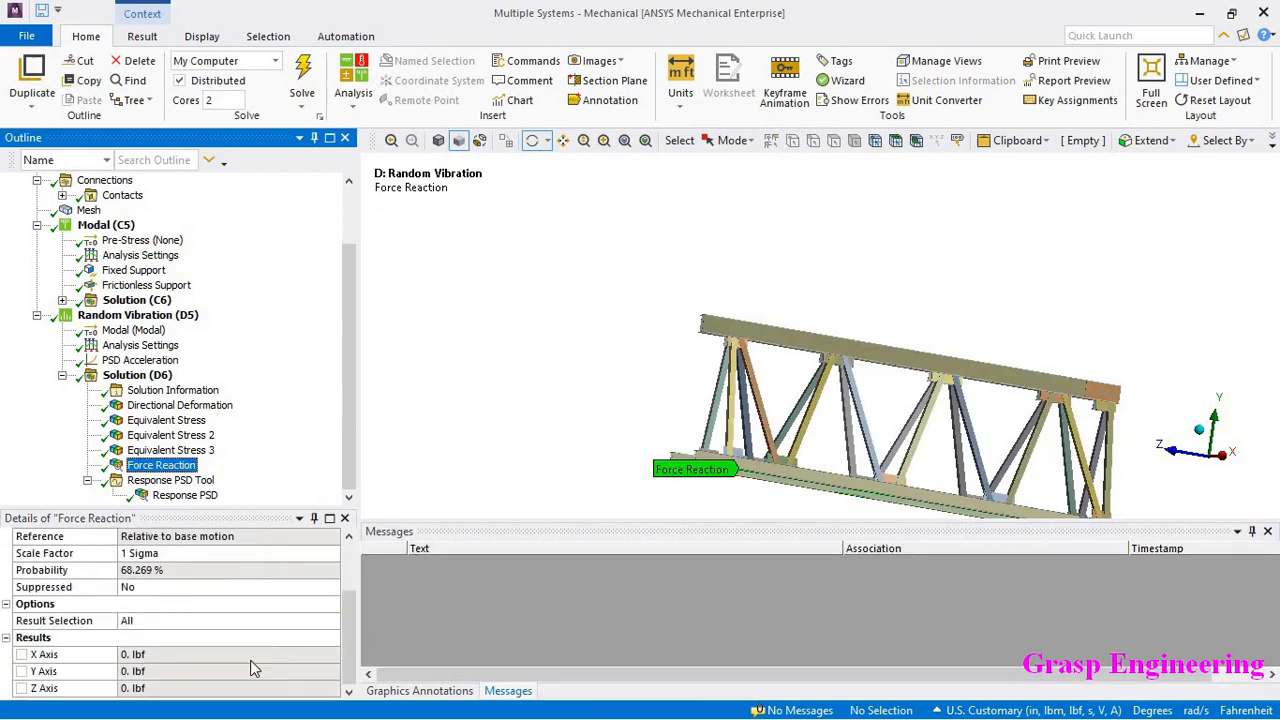
left_click(170, 654)
left_click(168, 671)
left_click(165, 687)
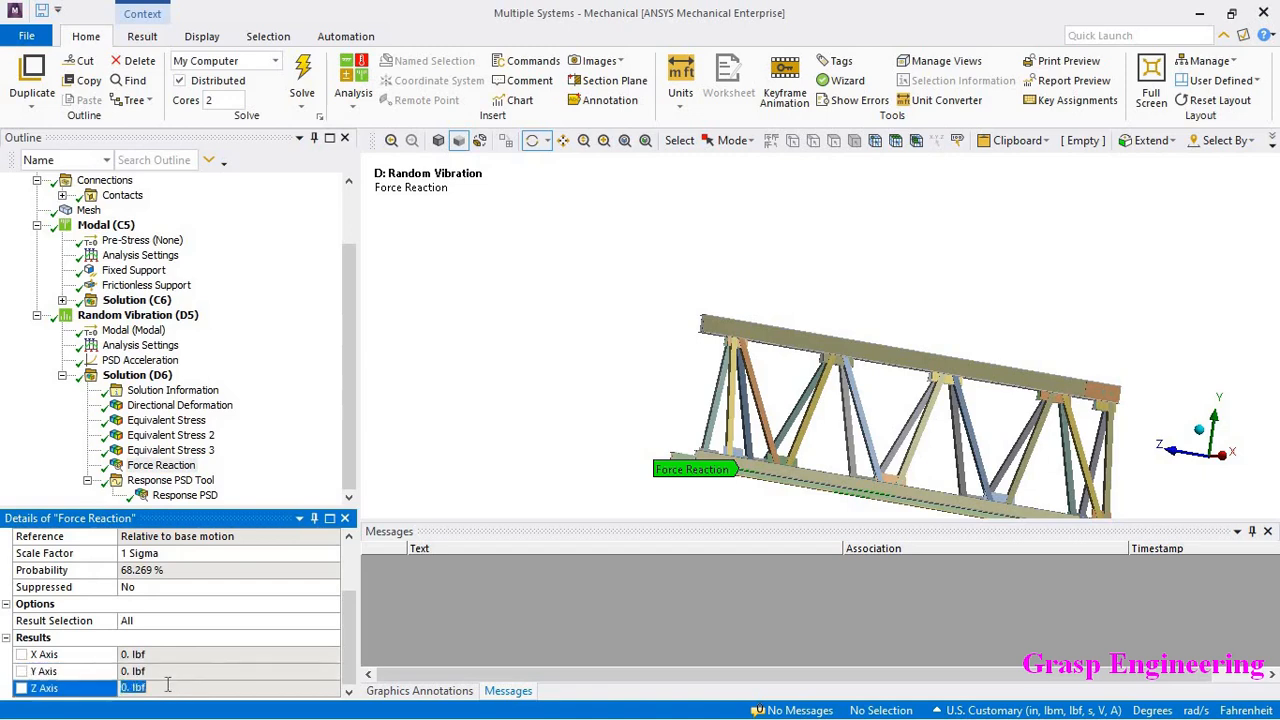
Return to the Modal analysis settings and look over the output options, including the Nodal Forces choices.
scroll(157, 413, "up", 2)
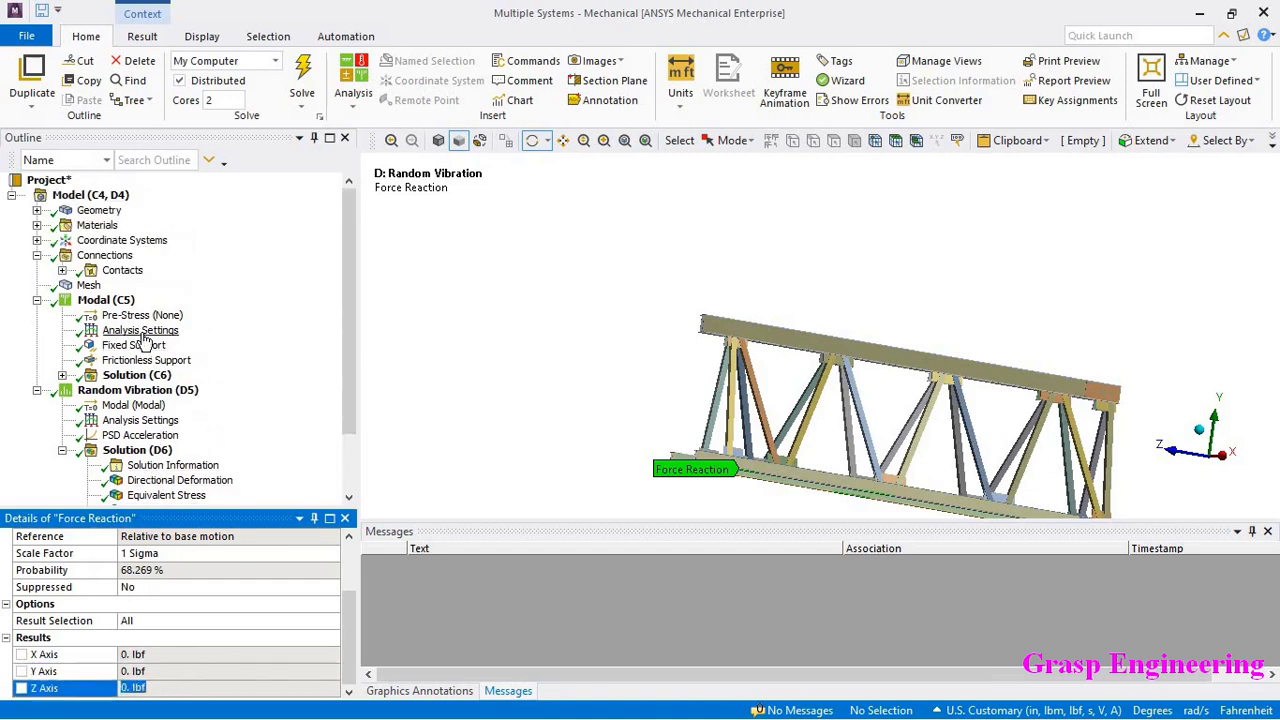
left_click(138, 331)
scroll(225, 677, "down", 3)
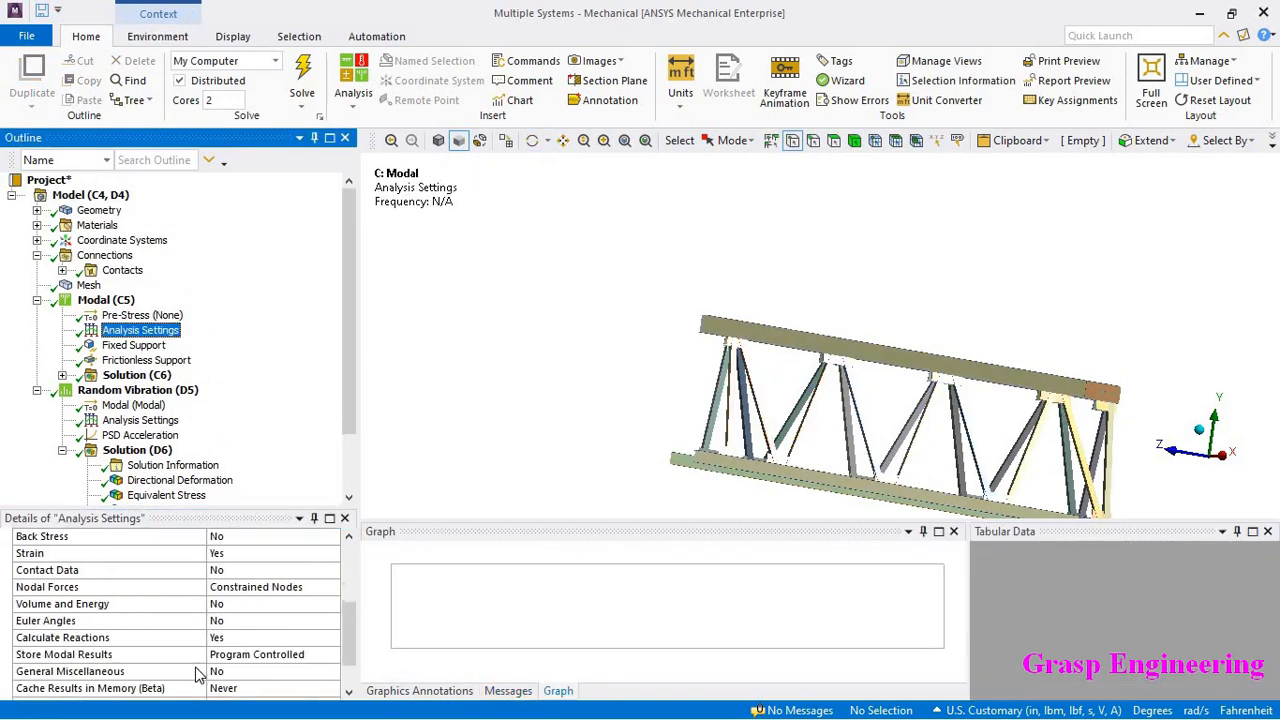
left_click(60, 588)
left_click(333, 590)
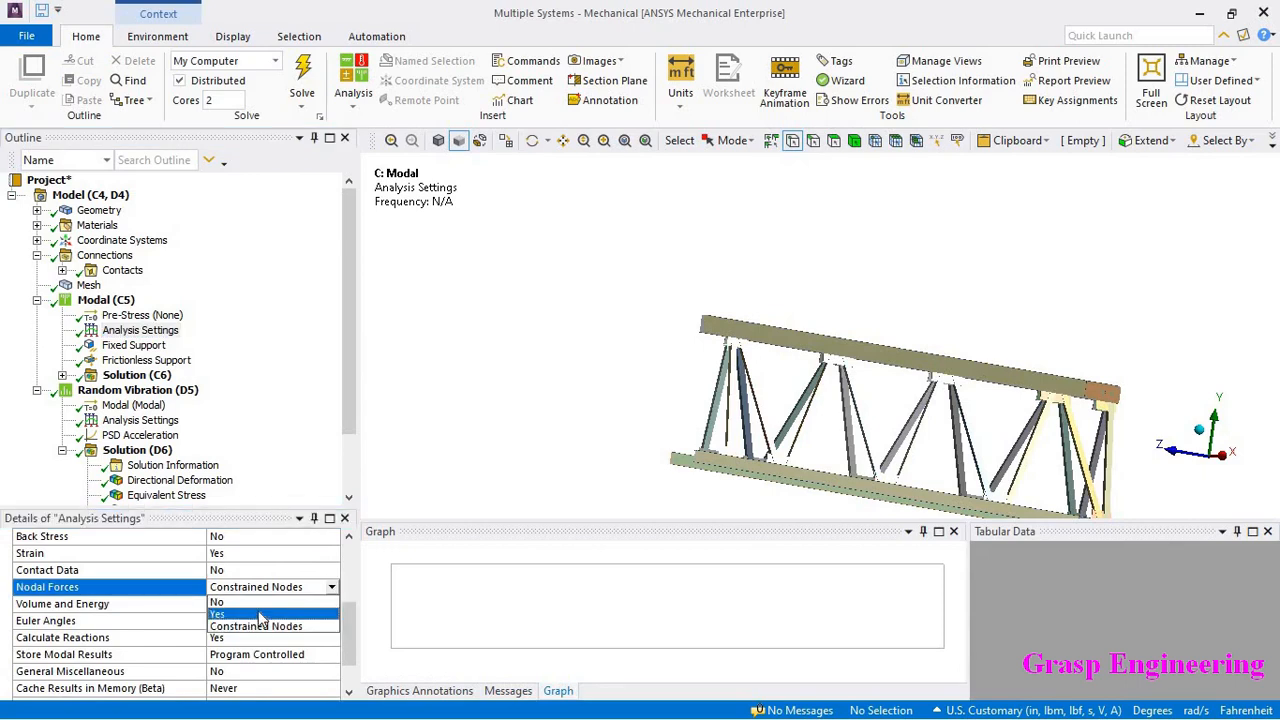
left_click(480, 430)
Review the 1 Sigma Directional Deformation and Equivalent Stress contours of the Random Vibration solution.
scroll(175, 430, "down", 2)
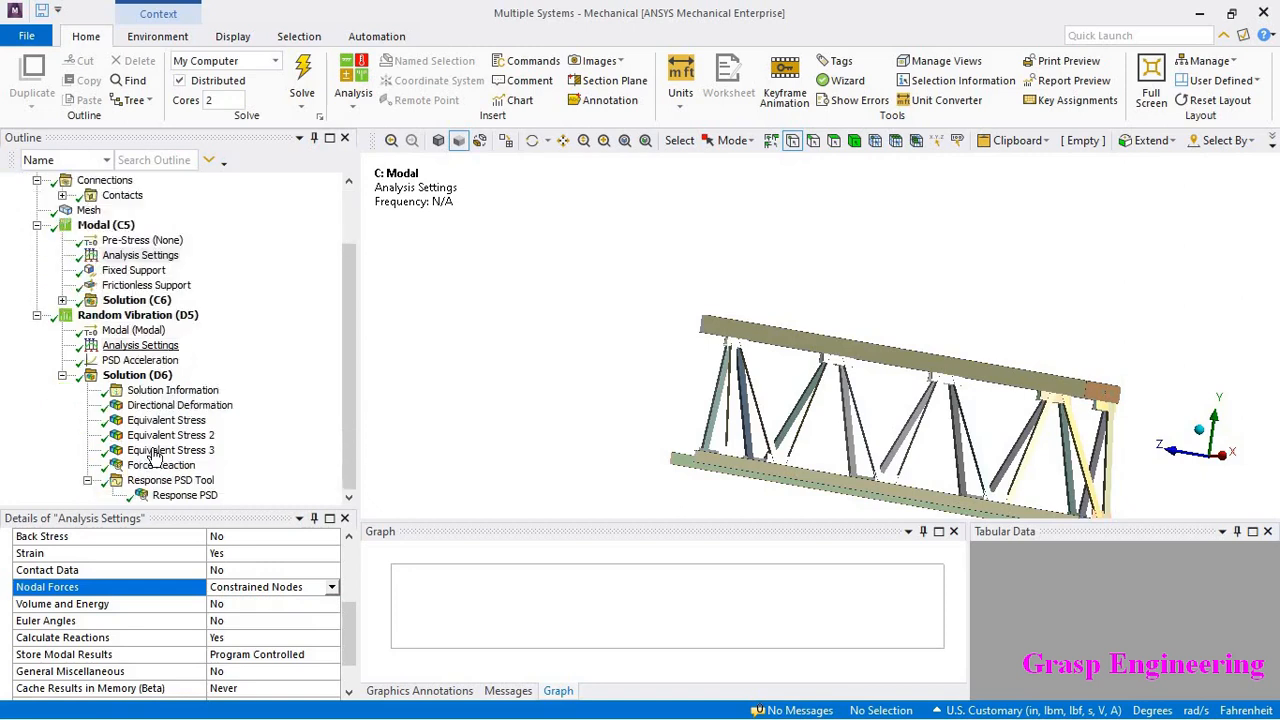
left_click(160, 405)
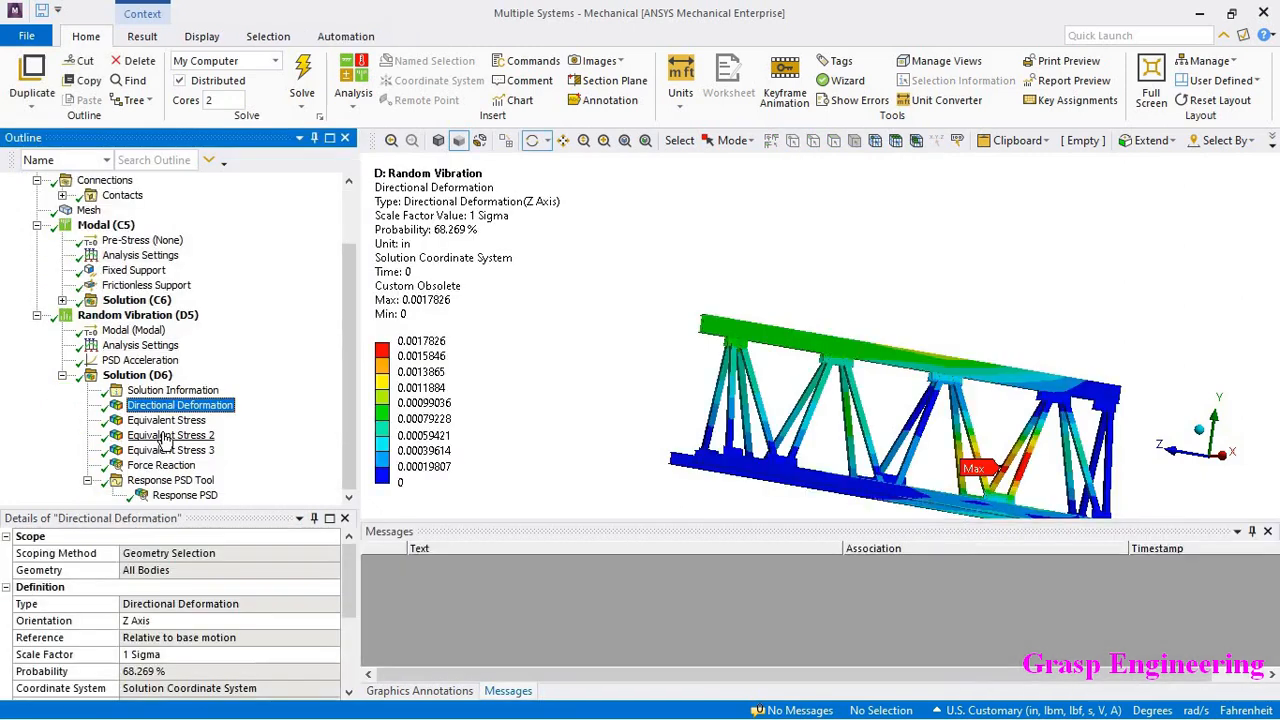
left_click(165, 420)
left_click_drag(720, 416, 671, 429)
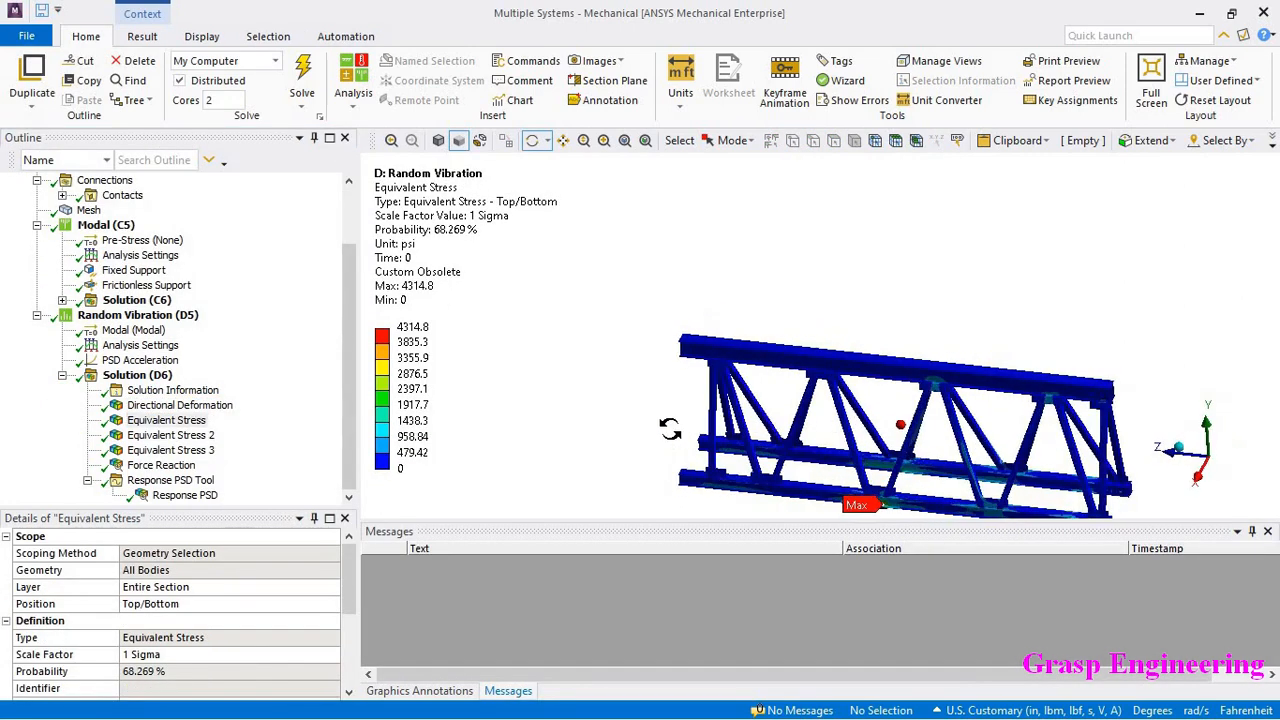
Switch the unit system to Metric (mm, t, N, s, mV, mA) and review the Equivalent Stress and Response PSD results.
left_click(680, 95)
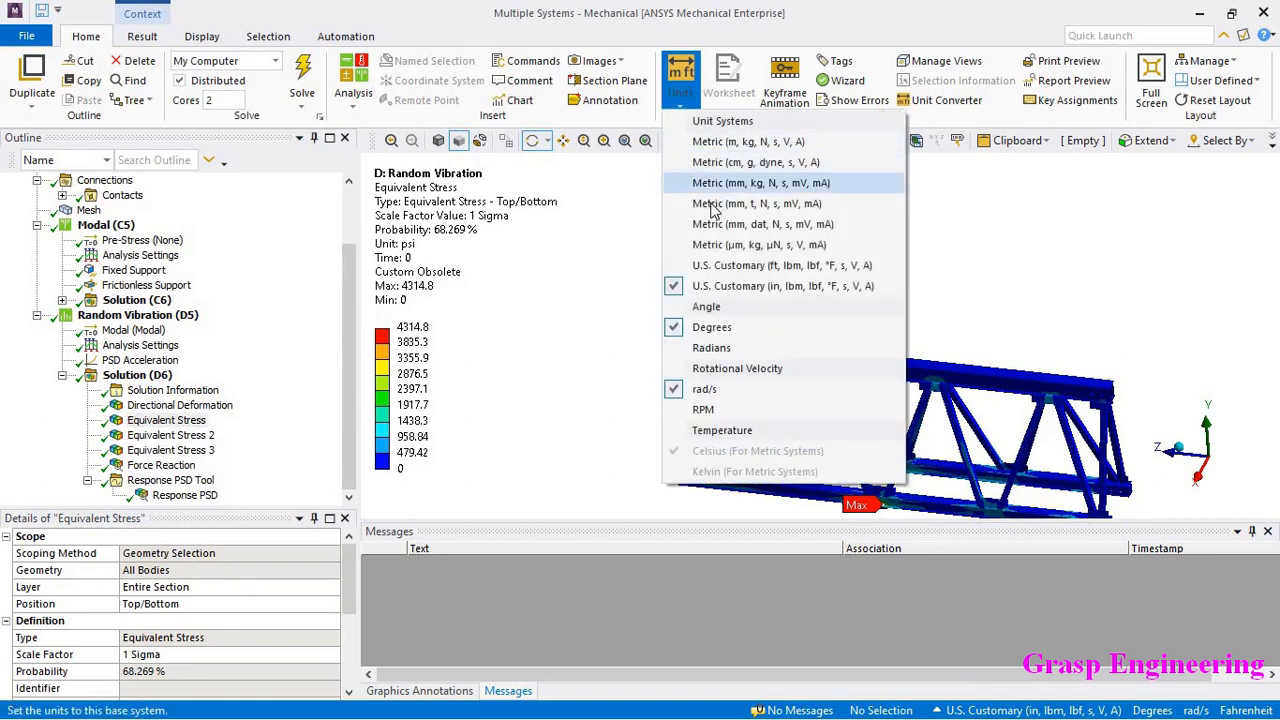
left_click(712, 205)
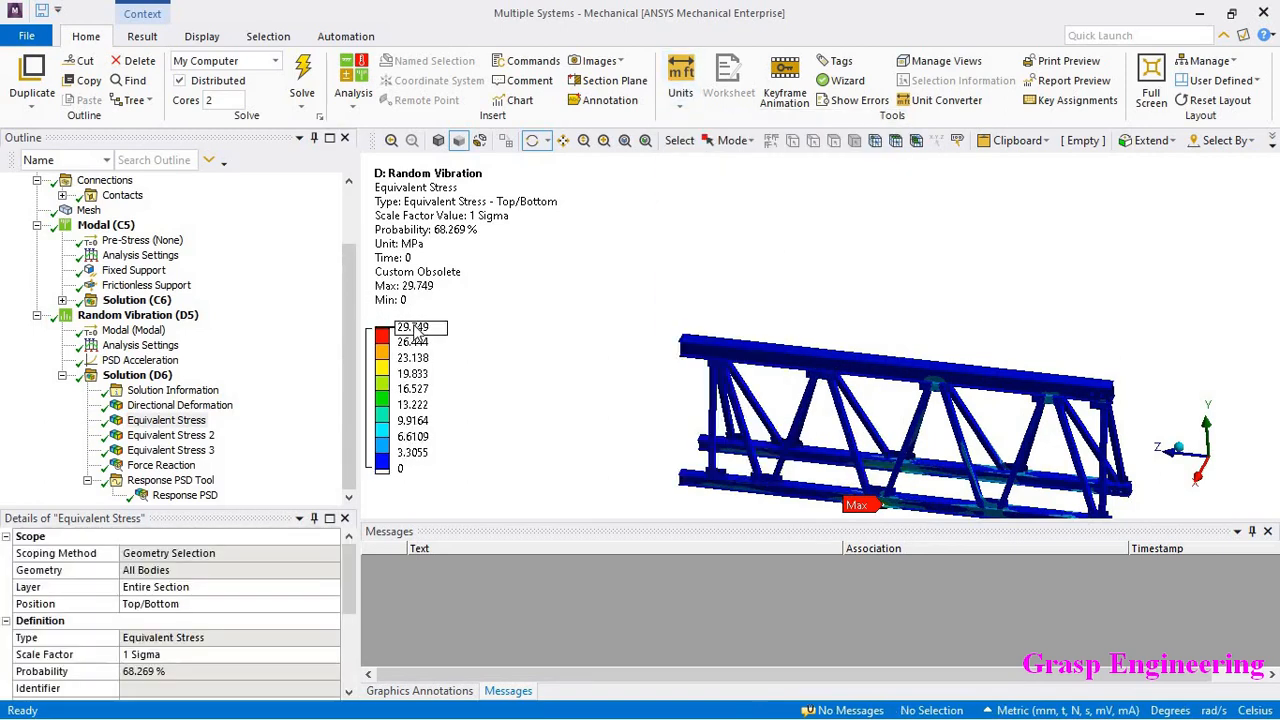
left_click_drag(687, 342, 677, 350)
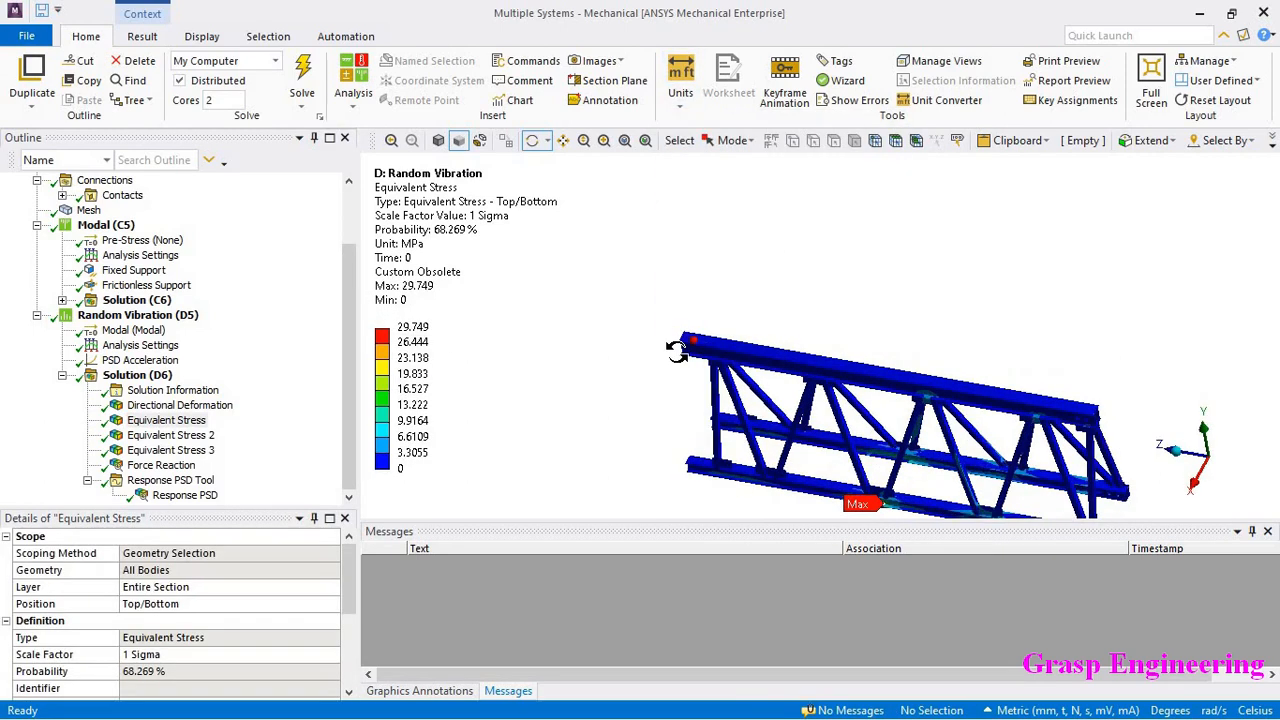
left_click(170, 435)
left_click(170, 450)
left_click(185, 495)
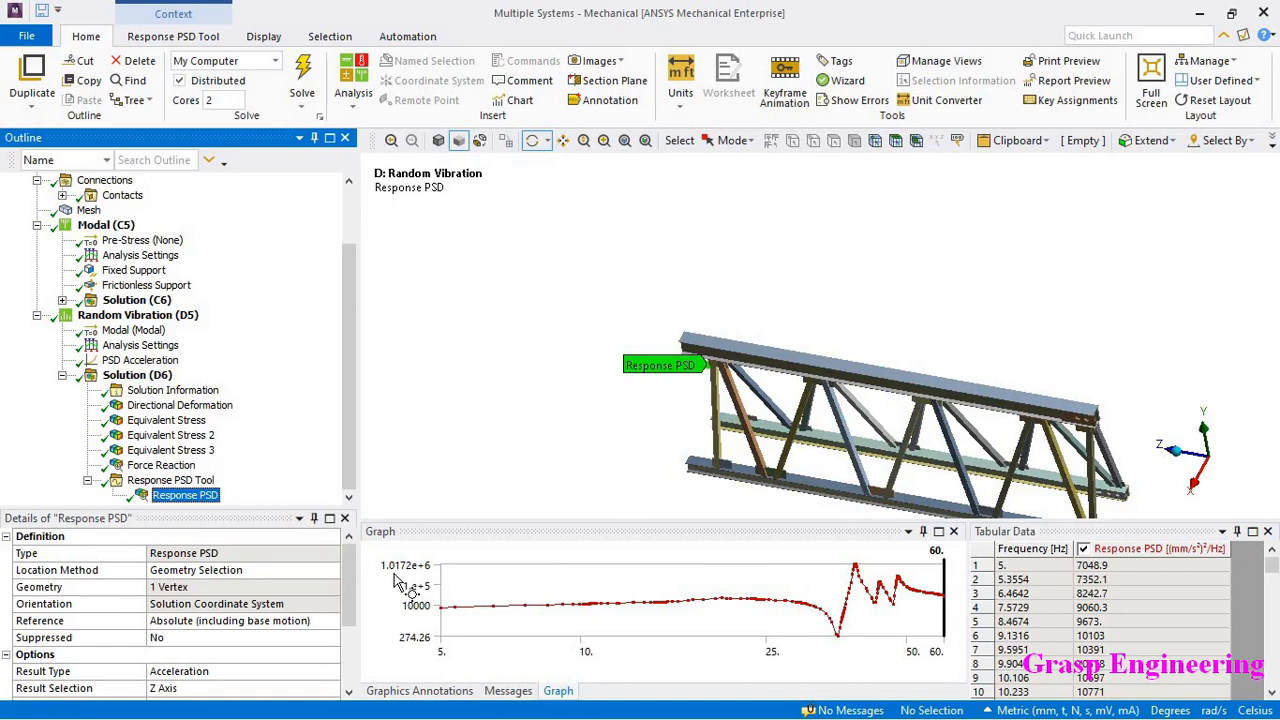
Look through the result types insertable under the Random Vibration solution, including the Fatigue Tool, without adding any.
right_click(137, 375)
mouse_move(250, 386)
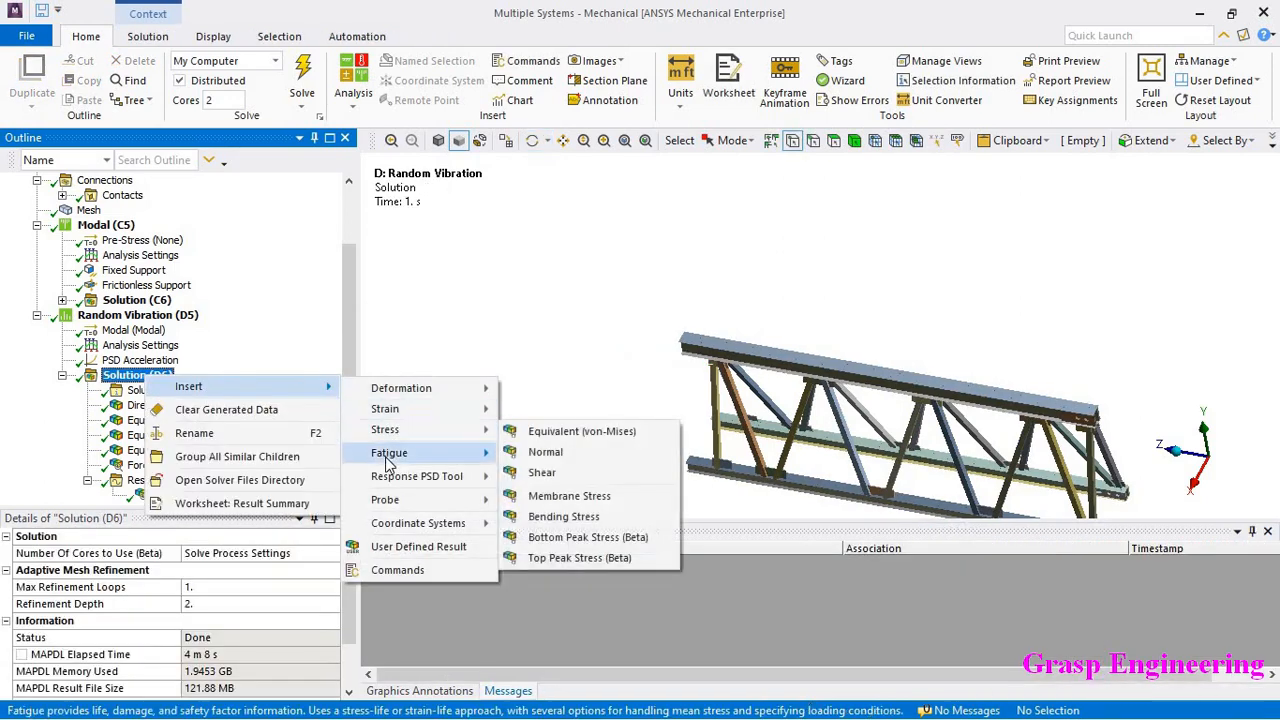
mouse_move(389, 463)
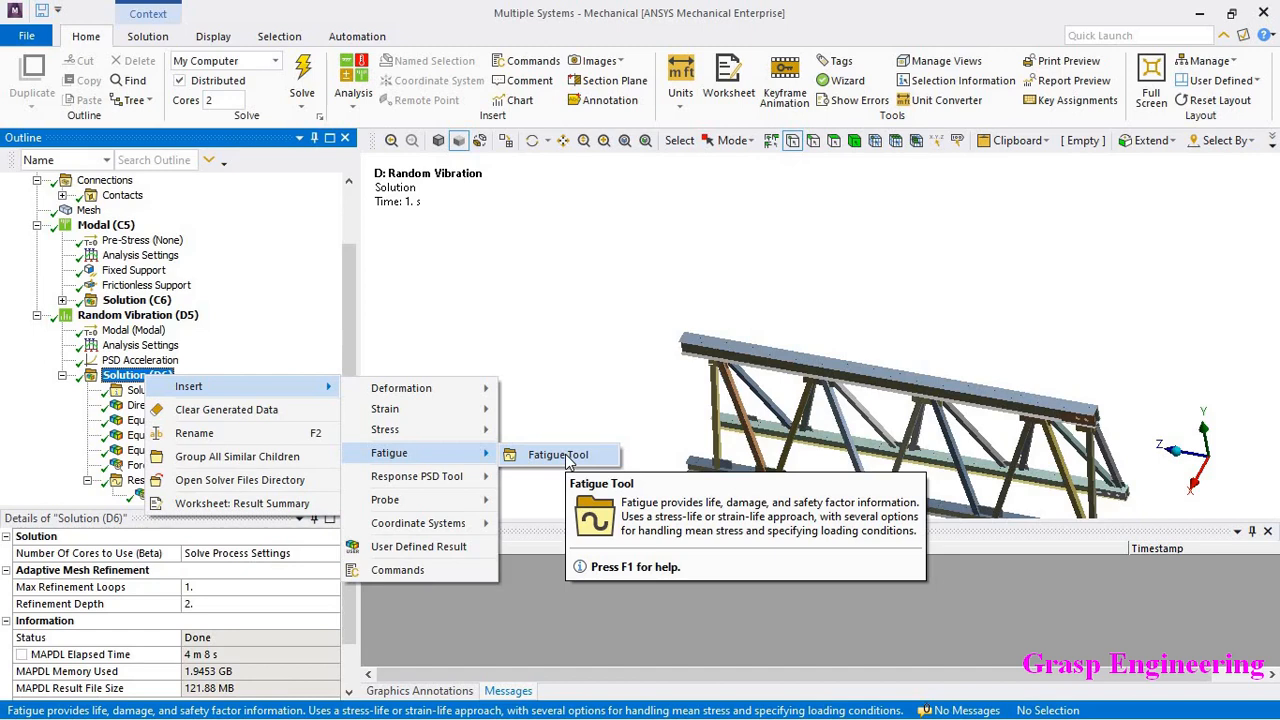
left_click(569, 372)
scroll(681, 299, "down", 3)
middle_click_drag(787, 380, 891, 343)
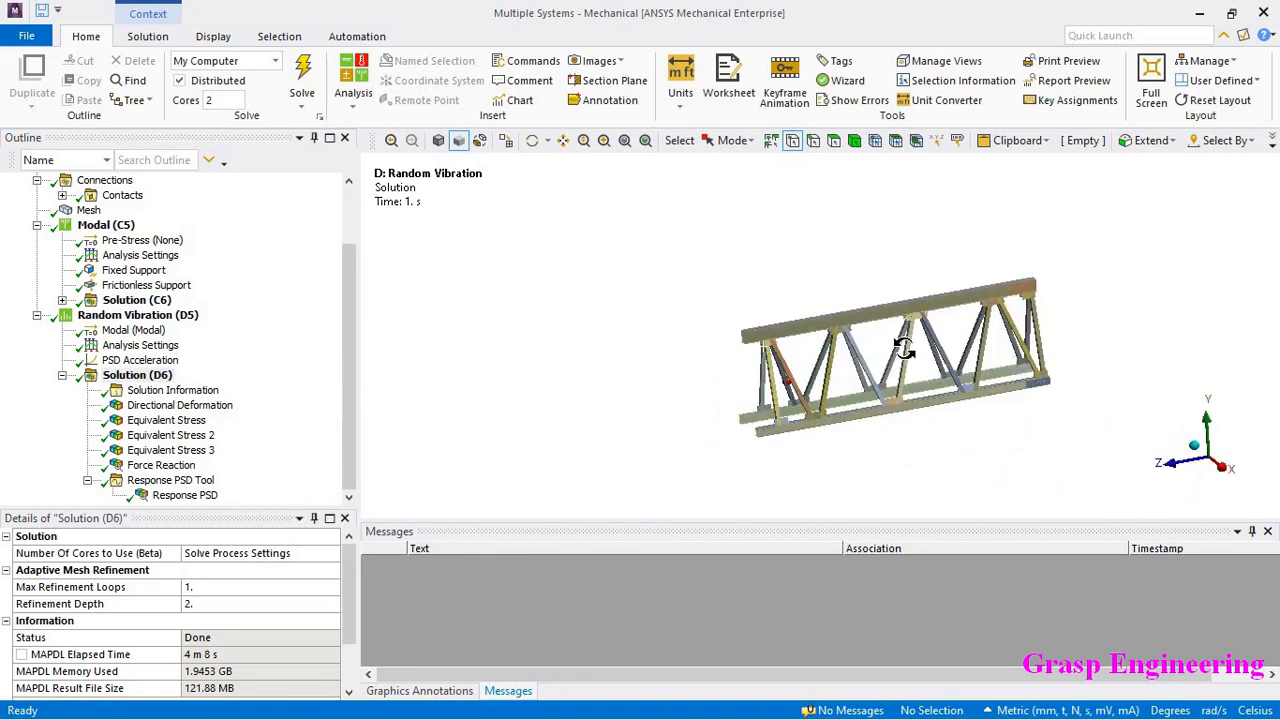
Examine the 3 Sigma Equivalent Stress contour and its probe labels on the girder.
left_click(170, 450)
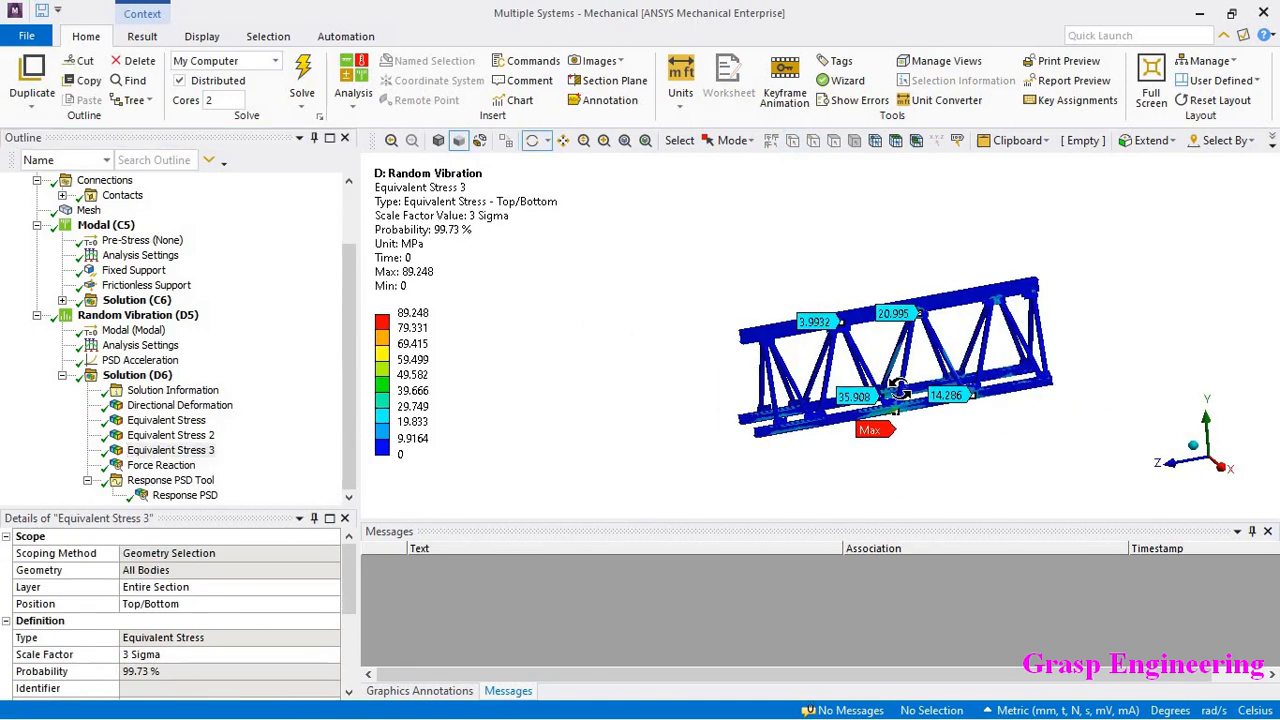
scroll(900, 380, "up", 3)
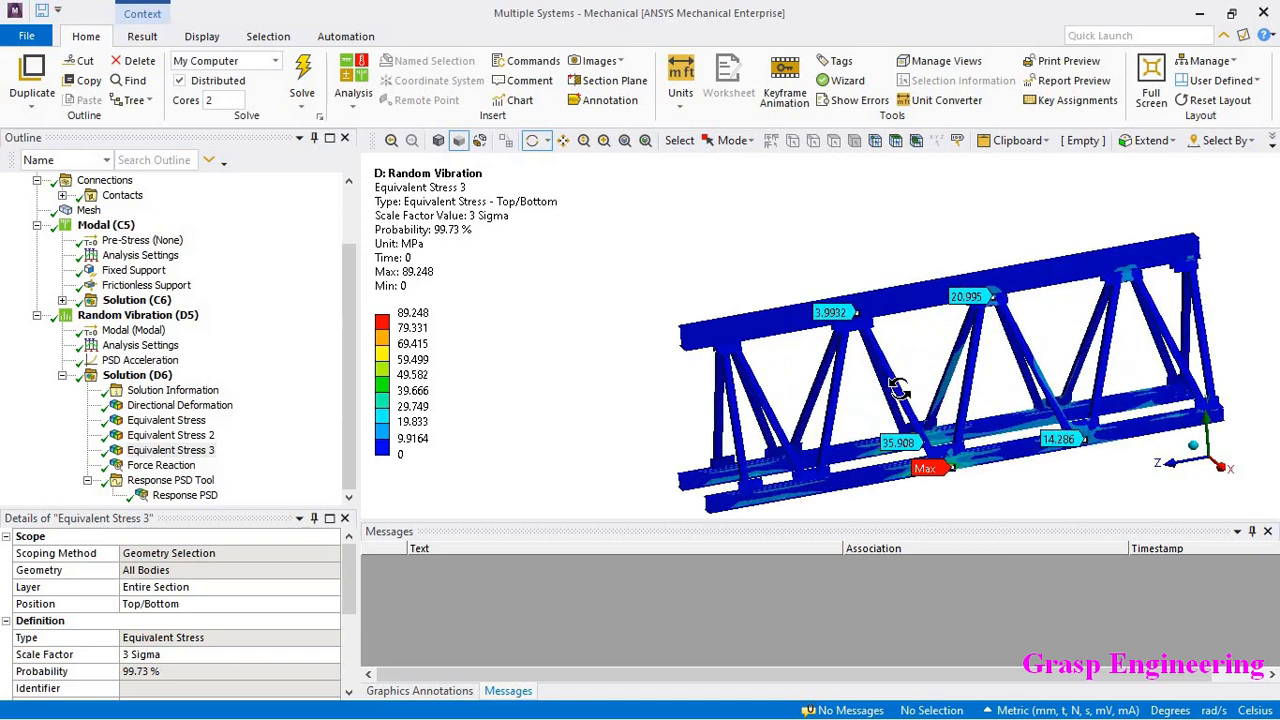
scroll(240, 320, "up", 2)
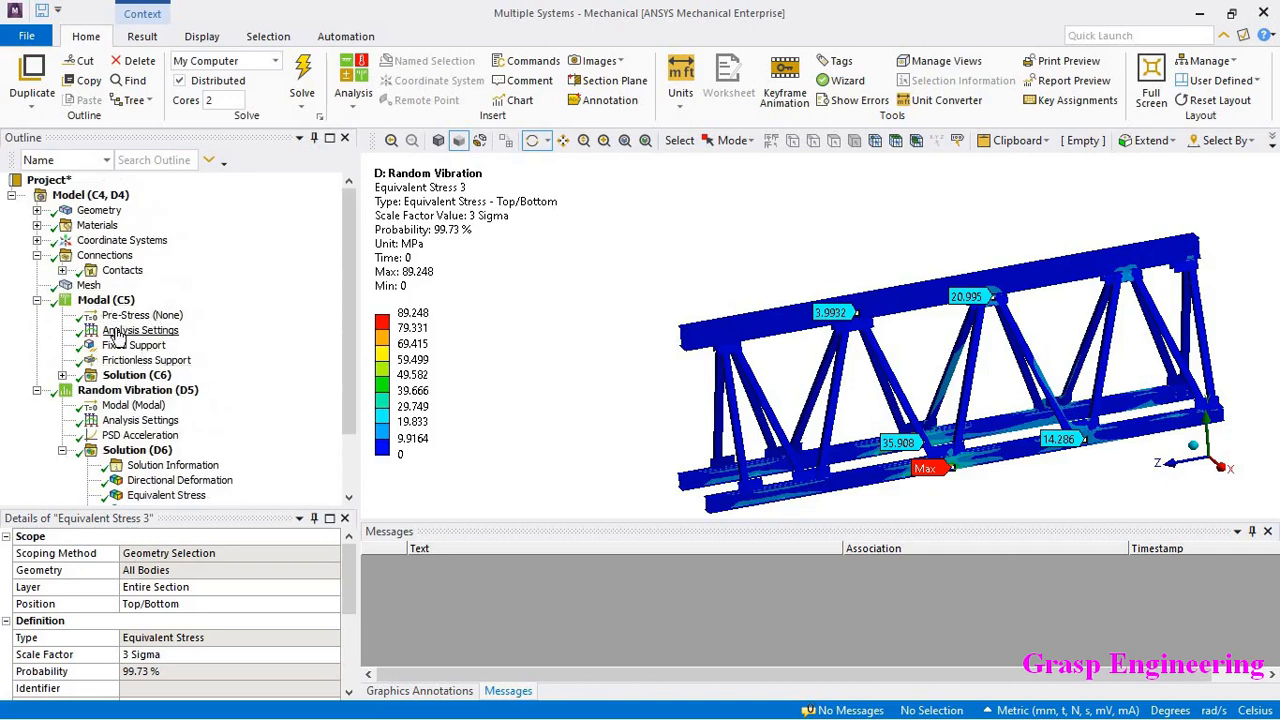
scroll(120, 335, "down", 2)
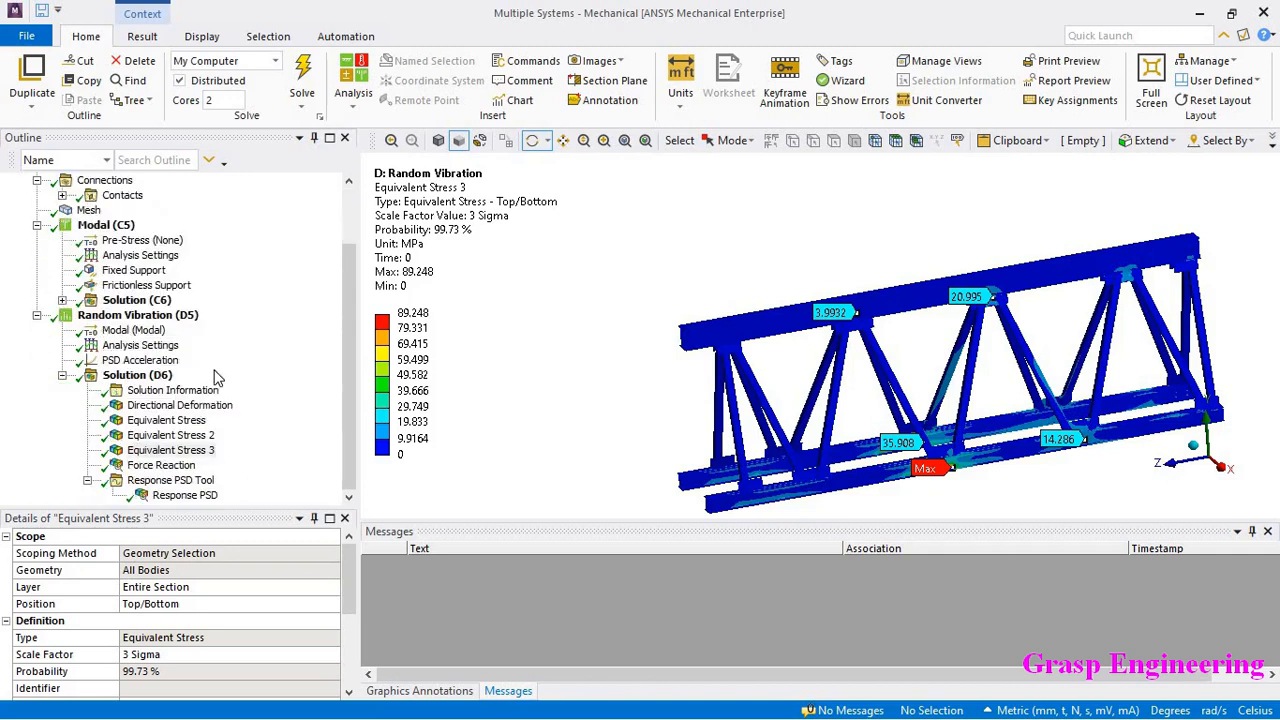
Review the Random Vibration analysis settings, the PSD Acceleration load data and the Response PSD graph.
left_click(140, 346)
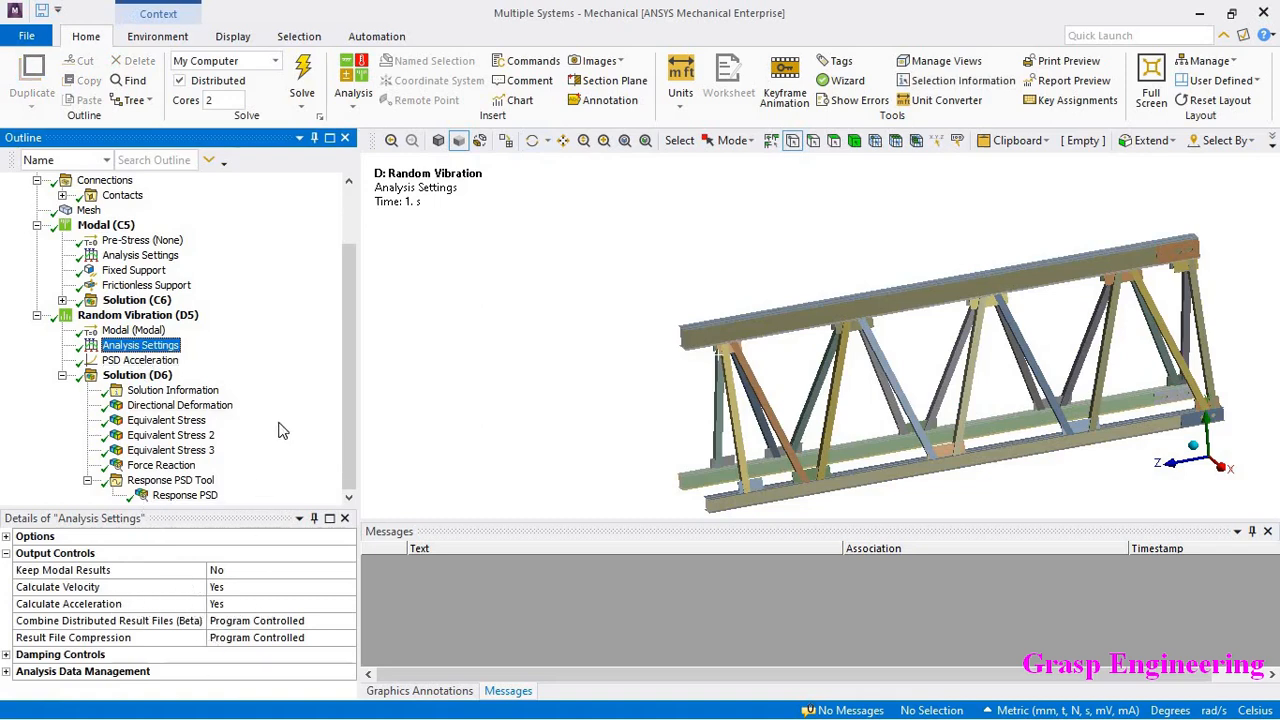
left_click(122, 361)
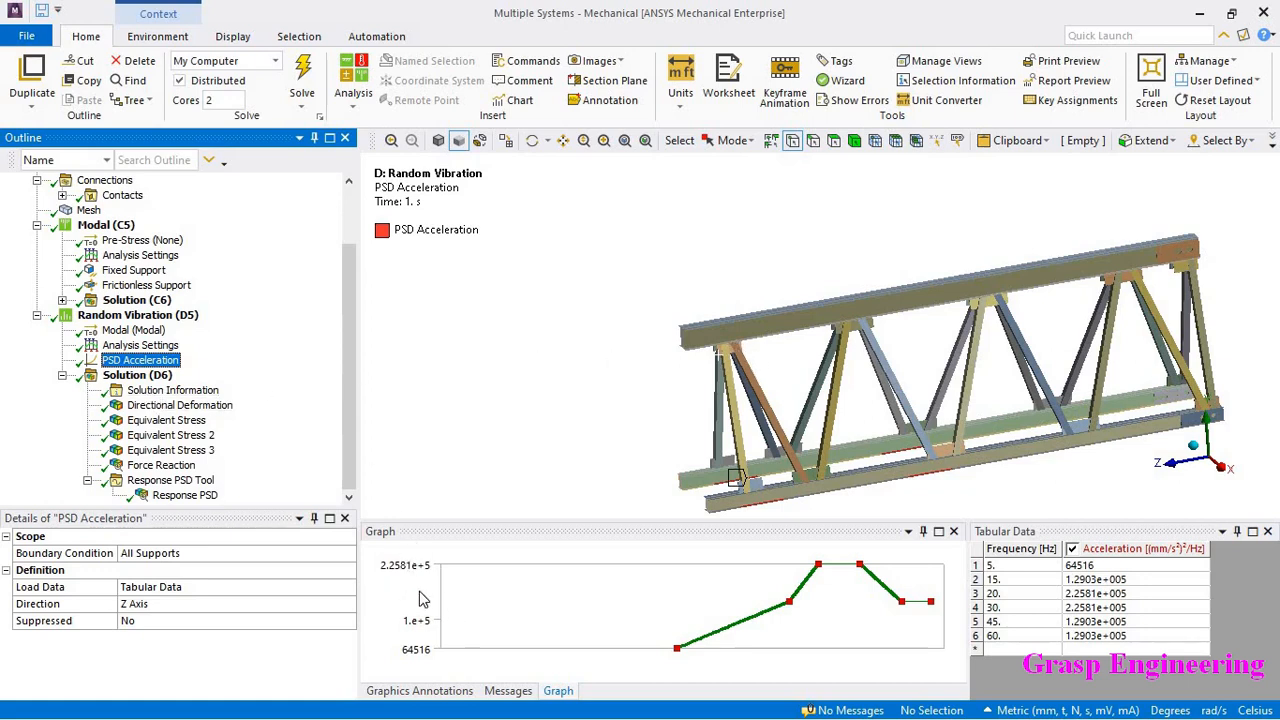
left_click(185, 495)
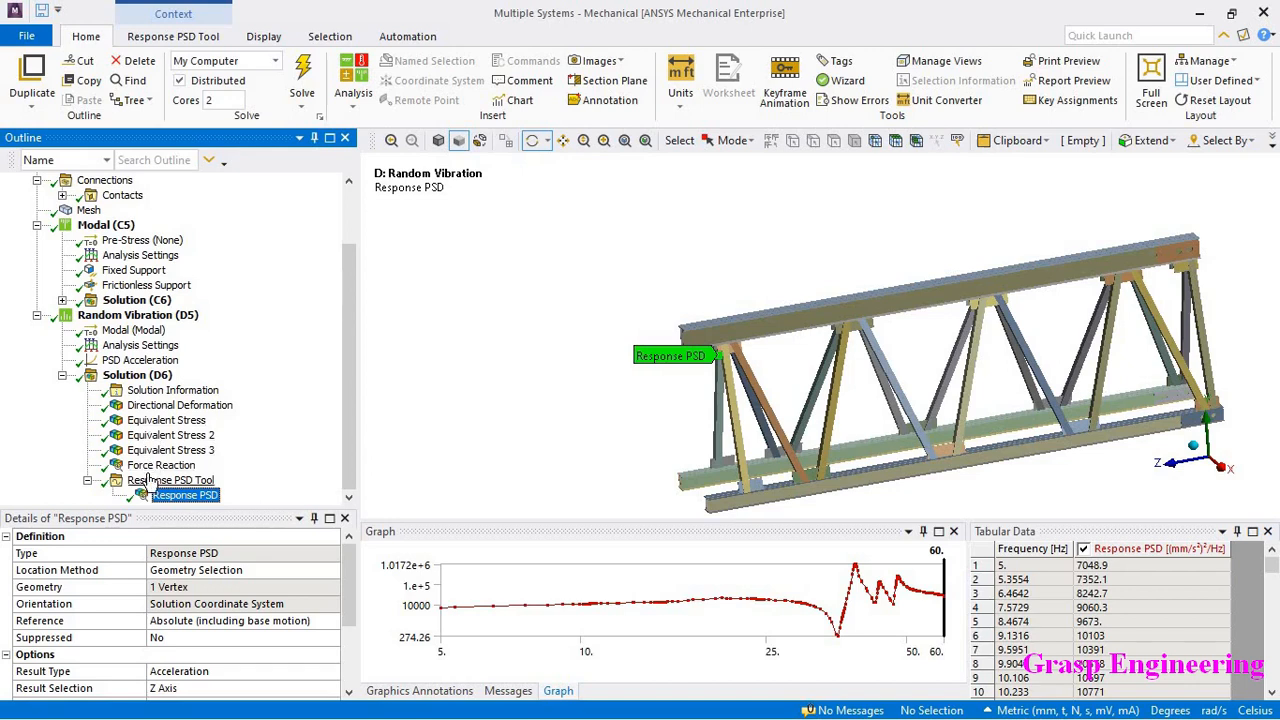
Inspect the 1 Sigma Equivalent Stress contour of the girder.
left_click(168, 421)
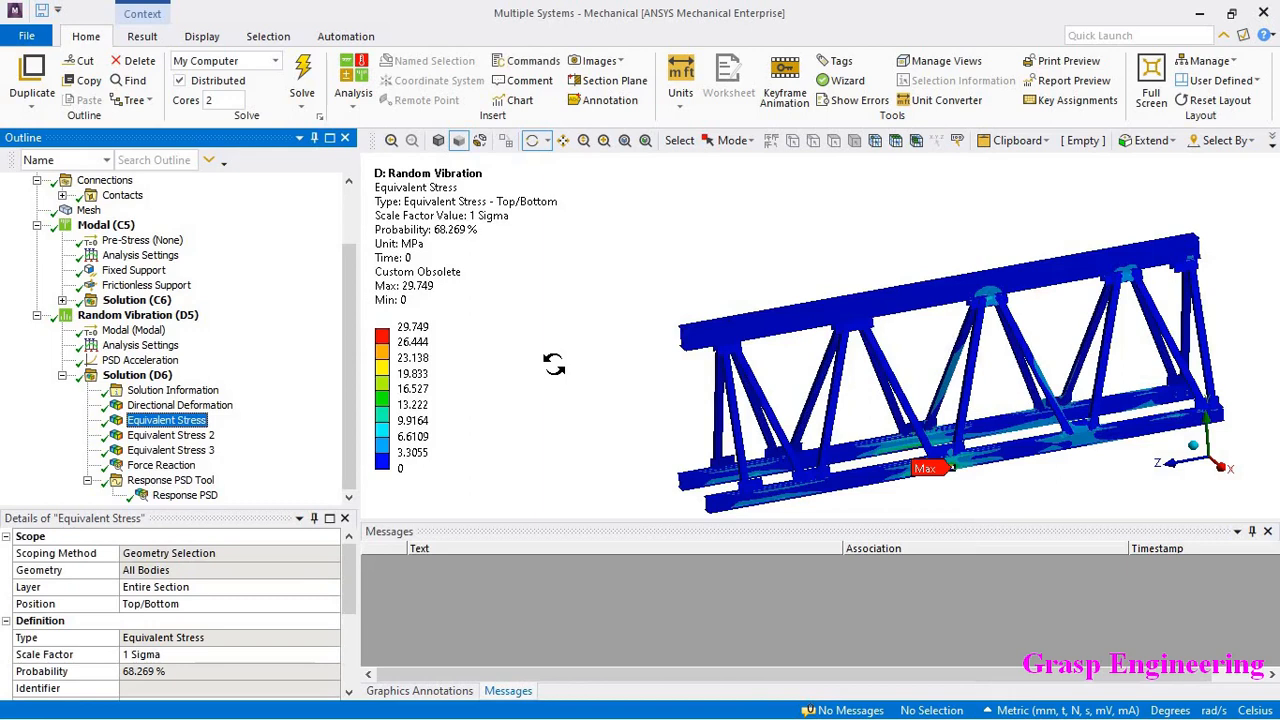
scroll(554, 364, "down", 3)
left_click_drag(622, 354, 644, 343)
scroll(987, 390, "up", 3)
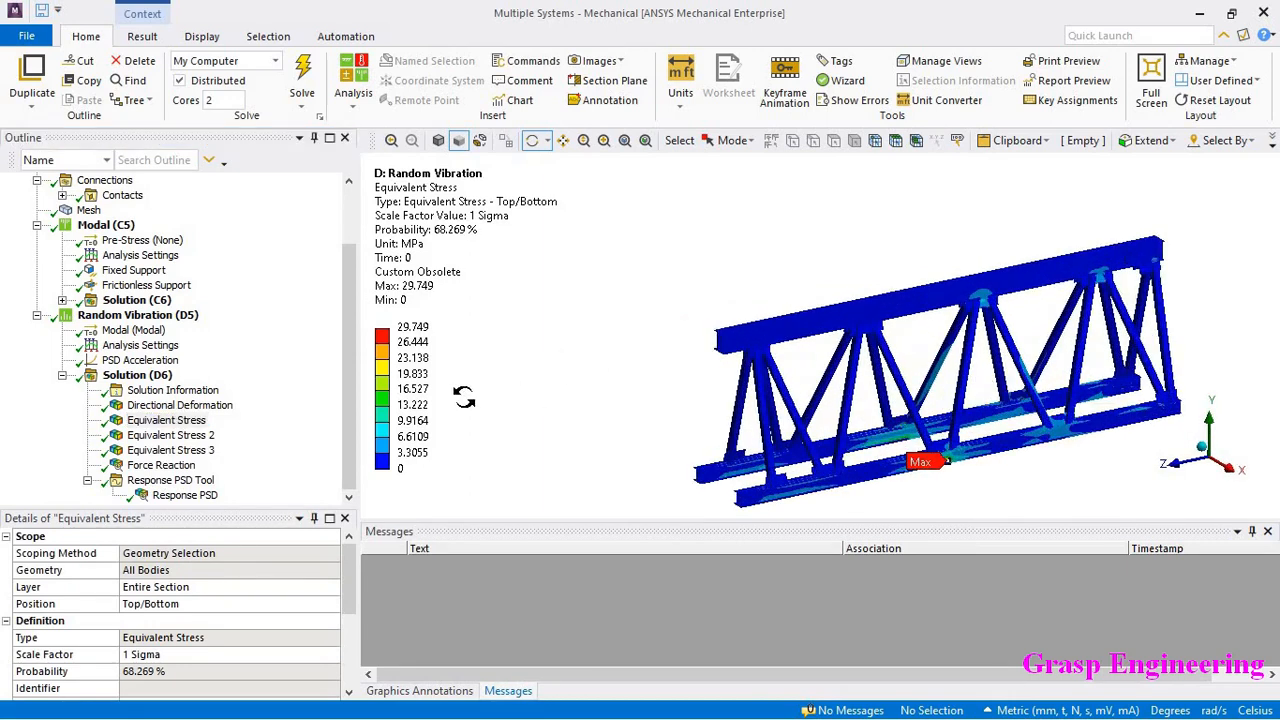